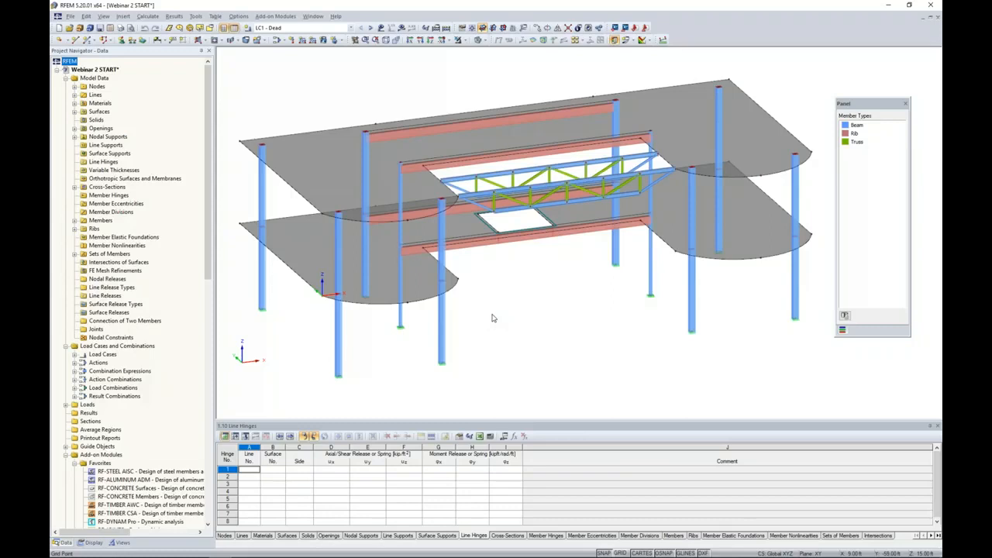
Activate load combination CO2 - 1.2D + 1.6L, view its loads on the model, and hide them again
click(351, 28)
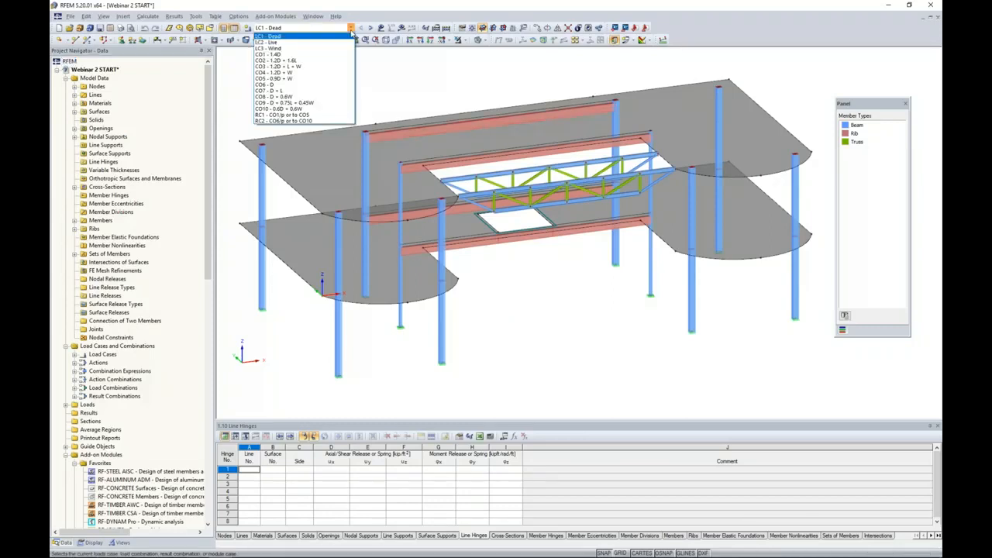
click(317, 64)
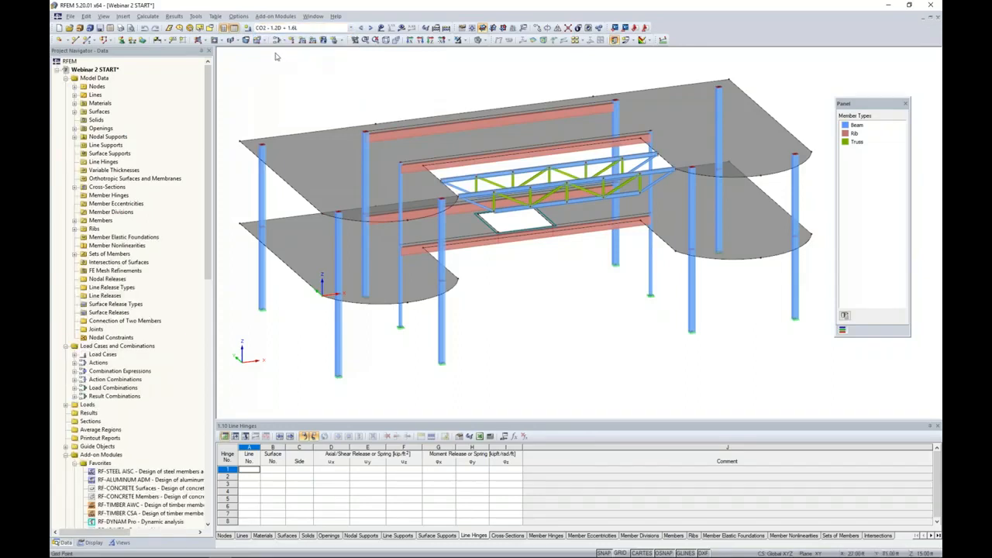
click(380, 27)
ctrl+middle_drag(533, 307, 534, 267)
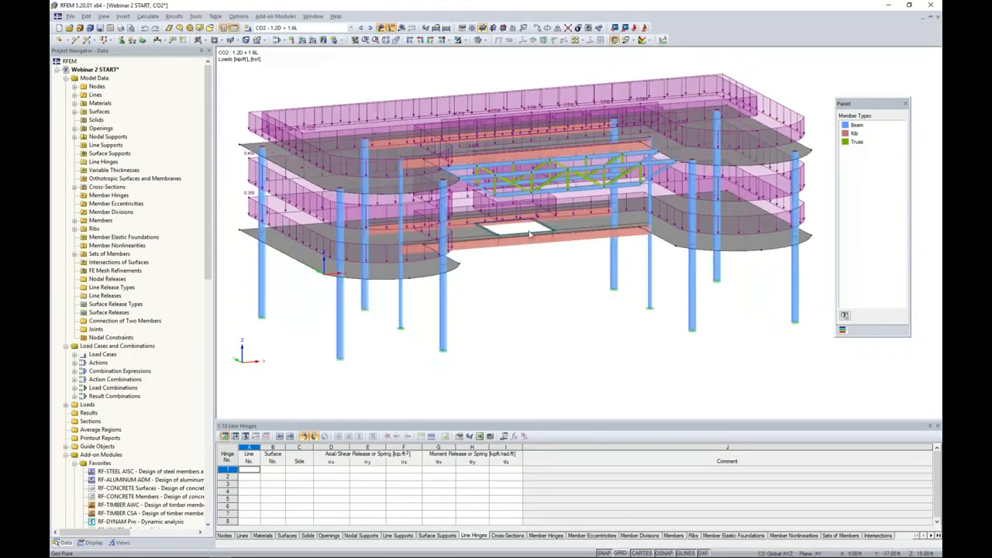
click(384, 28)
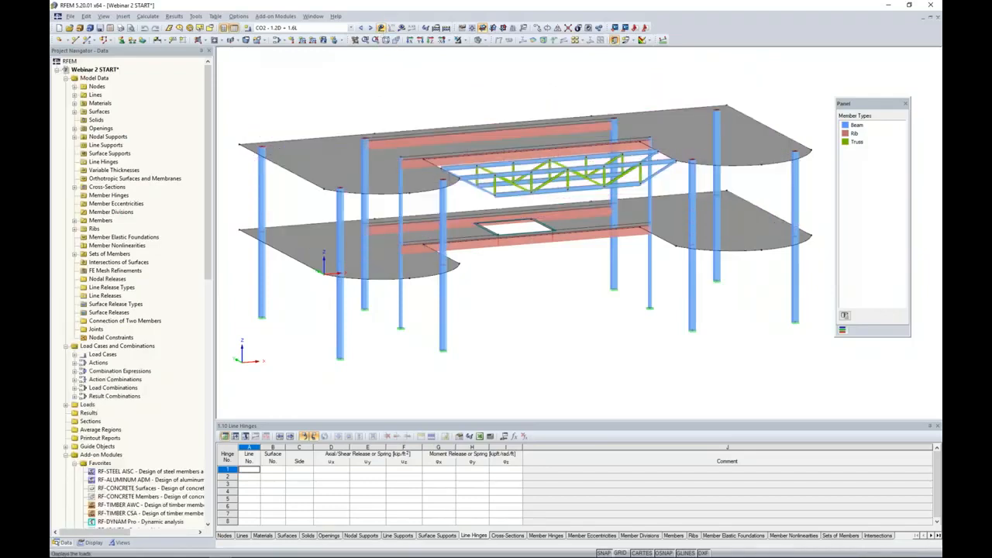
Try to calculate load combination CO2 and examine the reported error description against the flagged location in the model
click(402, 28)
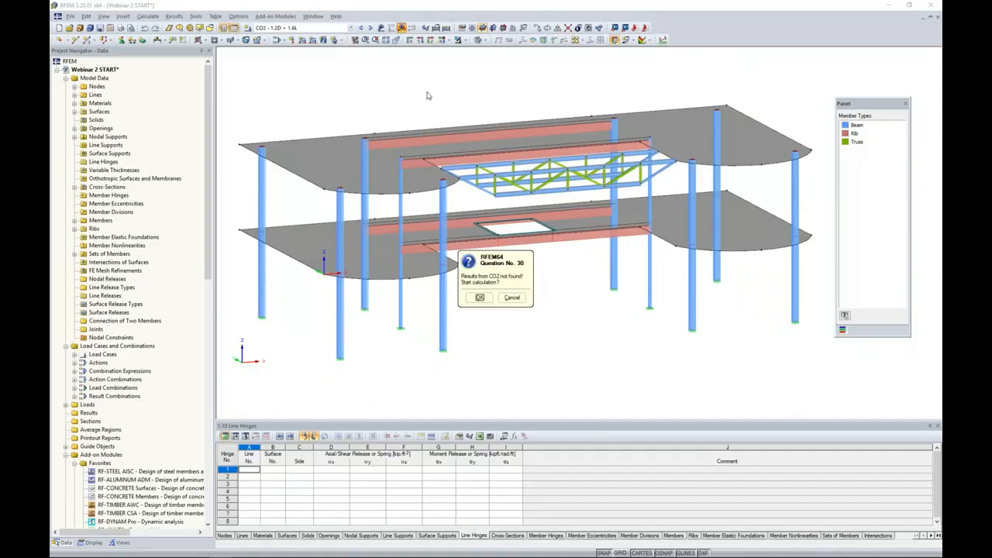
click(479, 297)
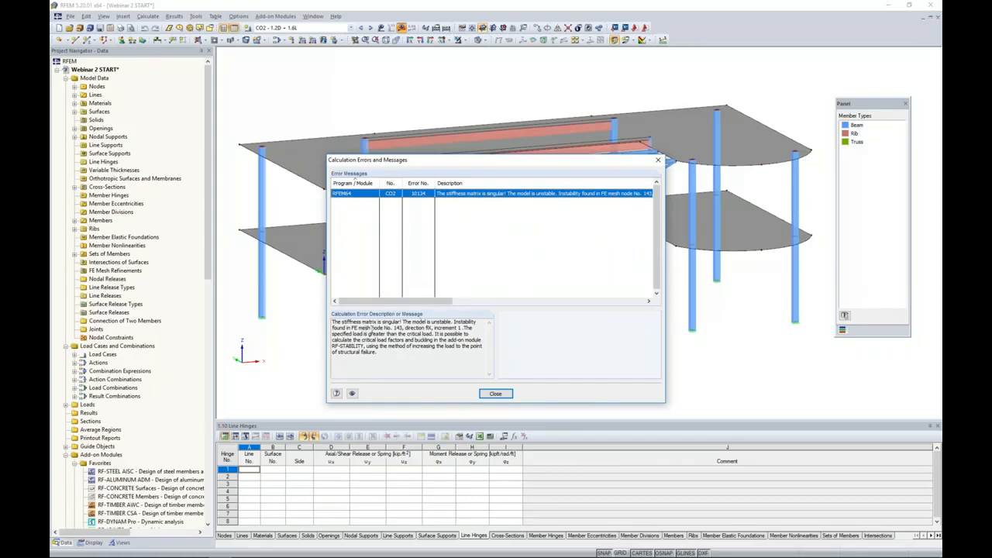
drag(446, 167, 636, 148)
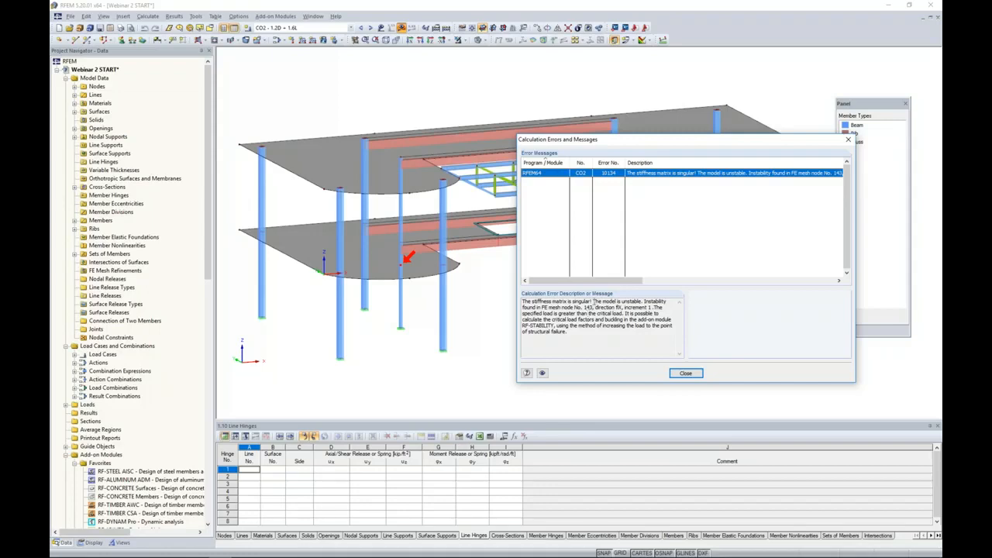
drag(614, 143, 501, 137)
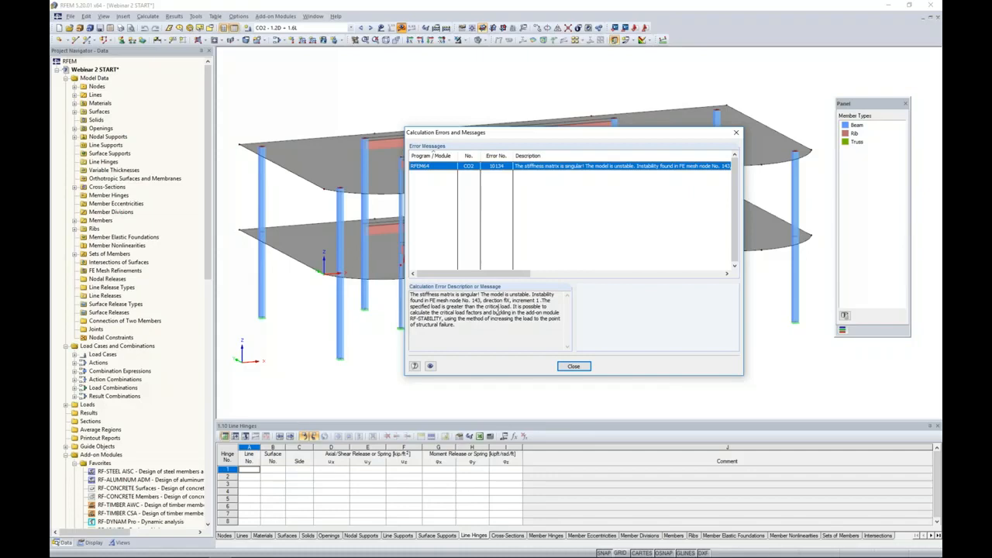
click(572, 366)
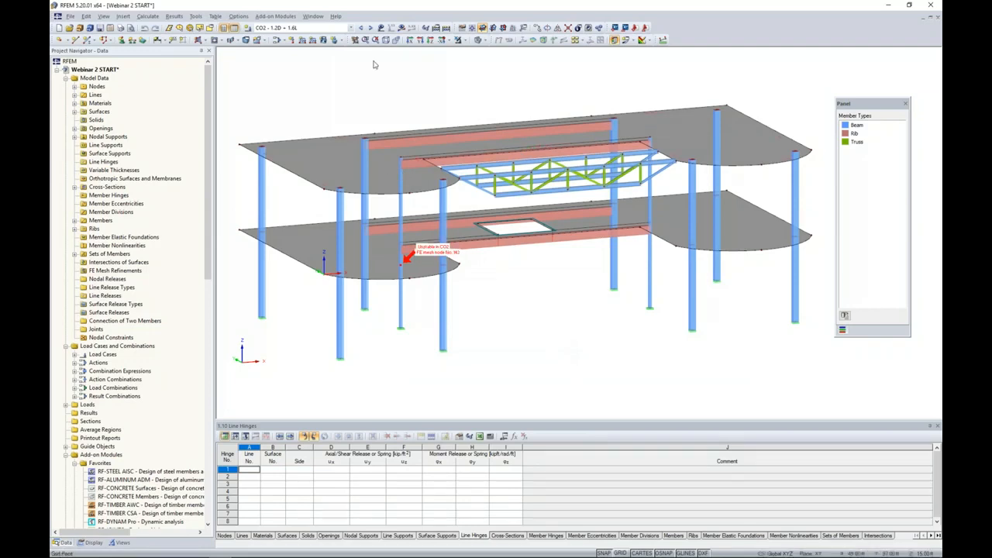
Set load combination CO2 to geometrically linear analysis and calculate its results
click(276, 41)
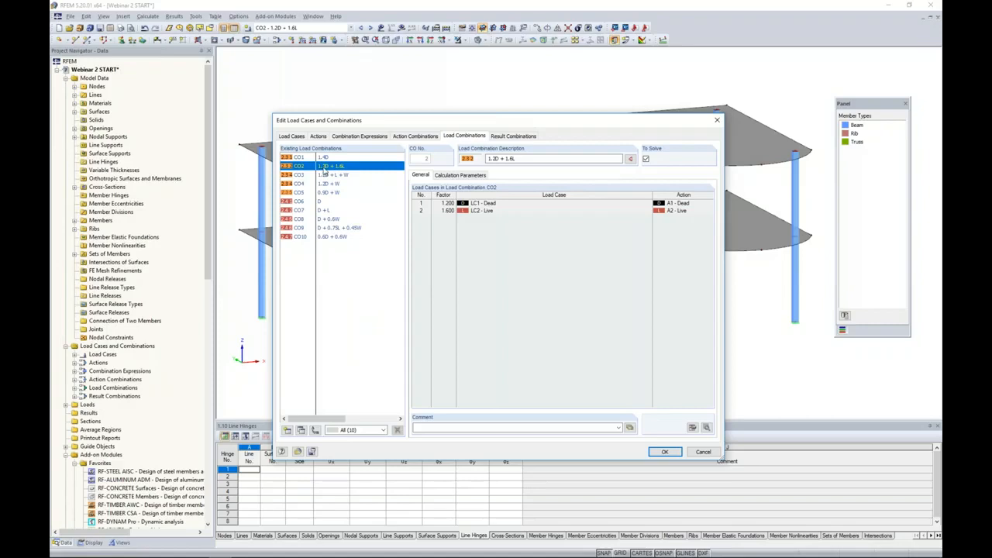
click(464, 176)
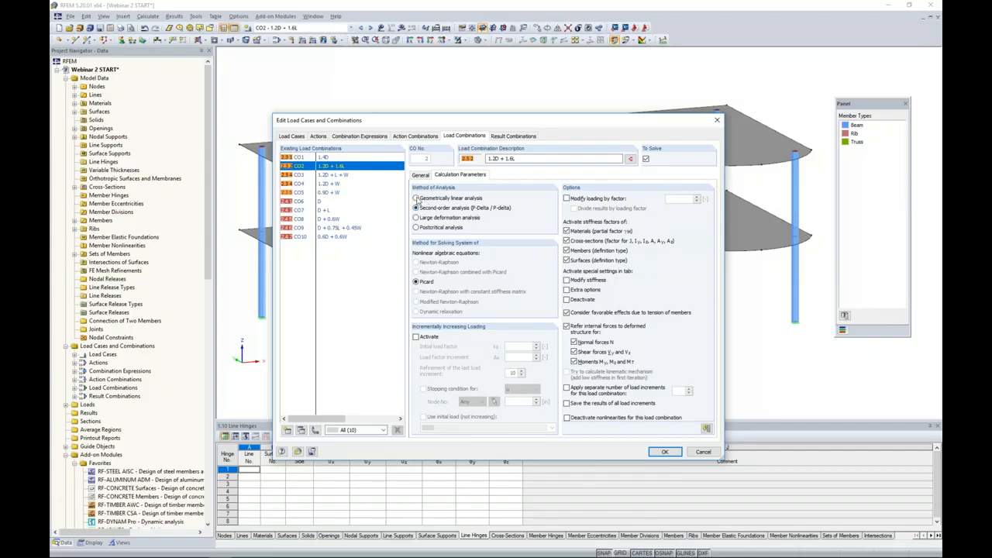
click(428, 199)
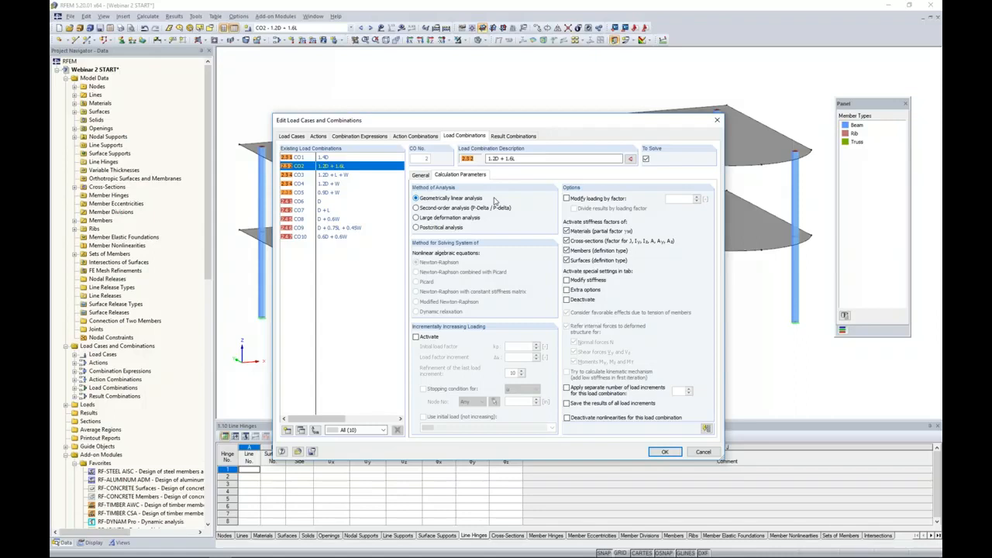
click(663, 452)
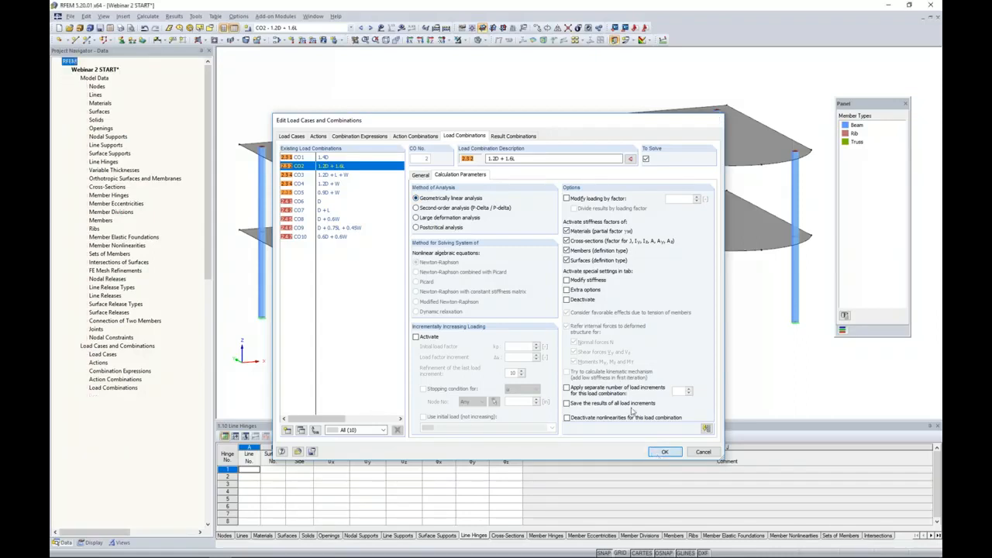
click(402, 27)
click(480, 299)
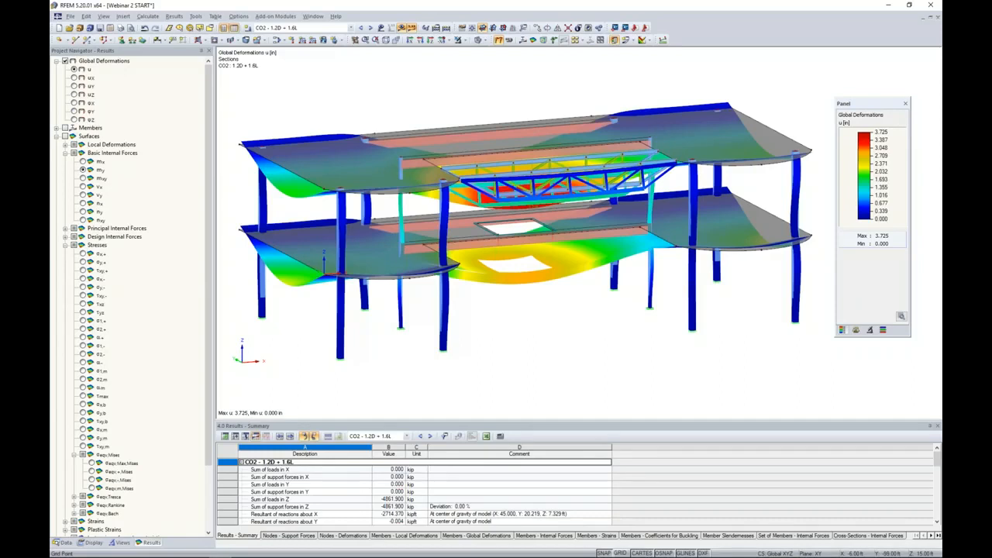
Open the RF-STABILITY add-on module from the project's favorite add-on modules
click(63, 543)
scroll(163, 275, down, 6)
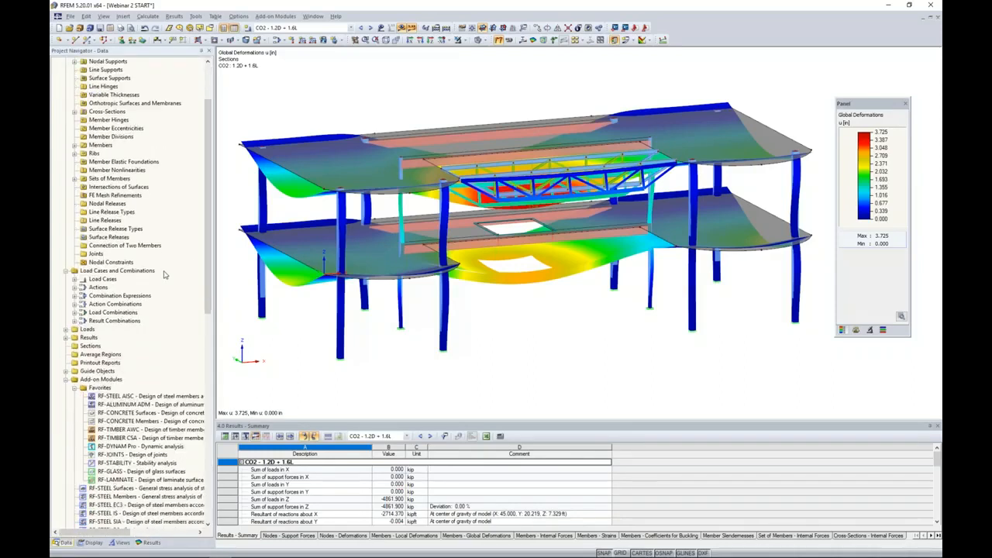
scroll(163, 274, down, 2)
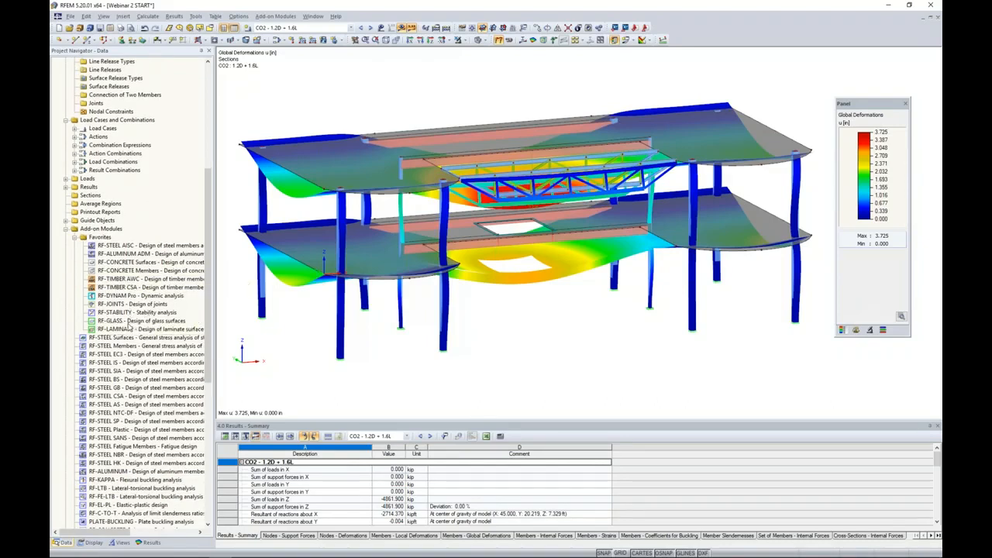
double_click(124, 313)
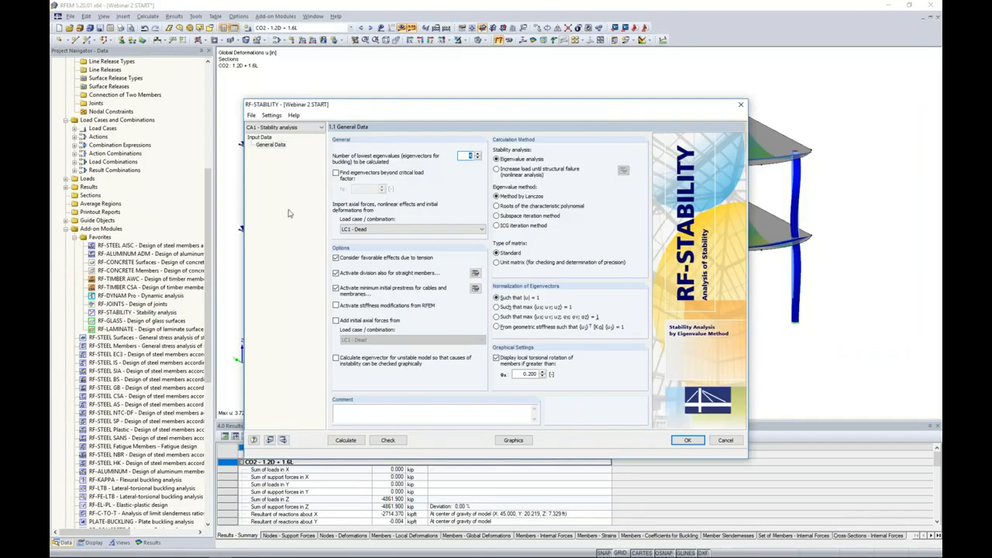
drag(365, 113, 379, 94)
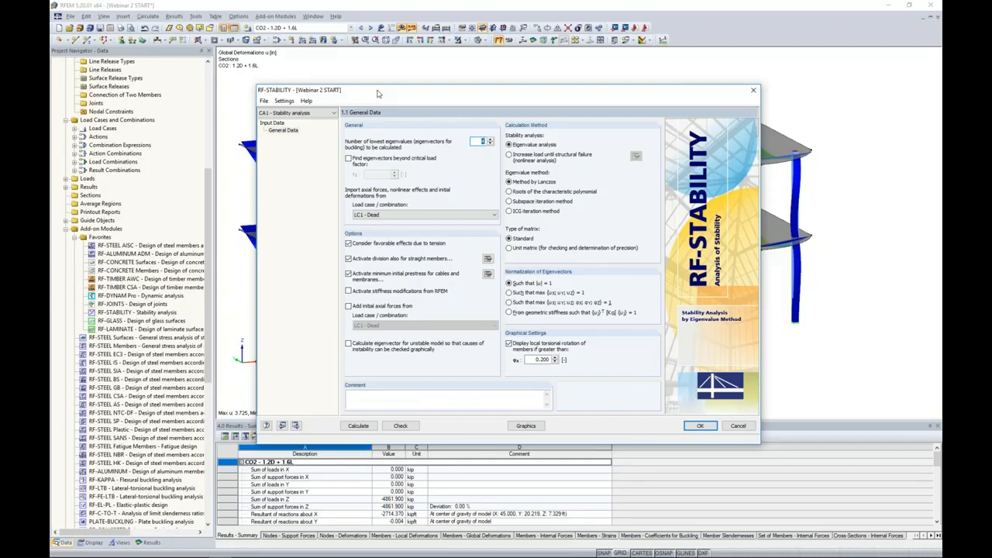
Set the stability case to 4 lowest eigenvalues, with axial forces imported from CO2 - 1.2D + 1.6L
double_click(475, 141)
text(4)
click(404, 215)
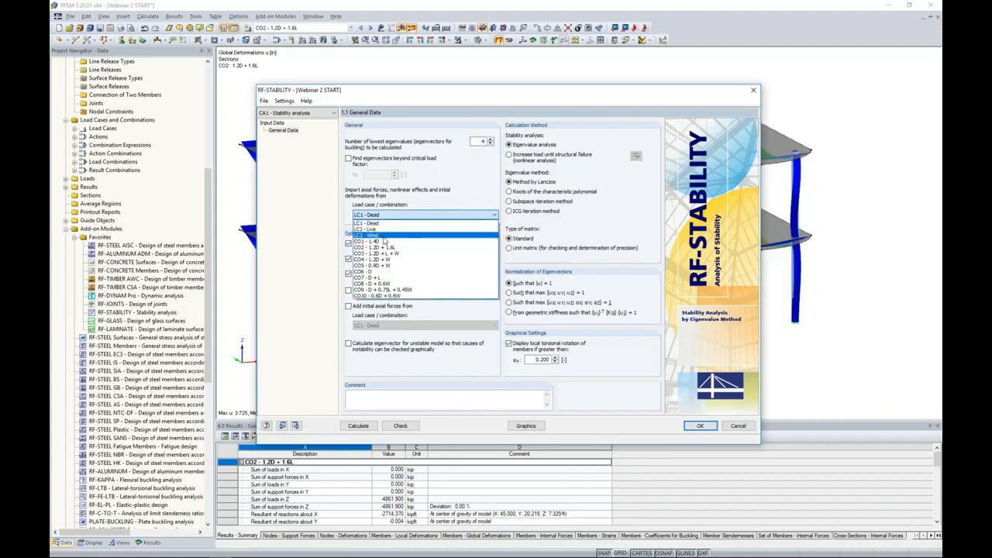
click(385, 247)
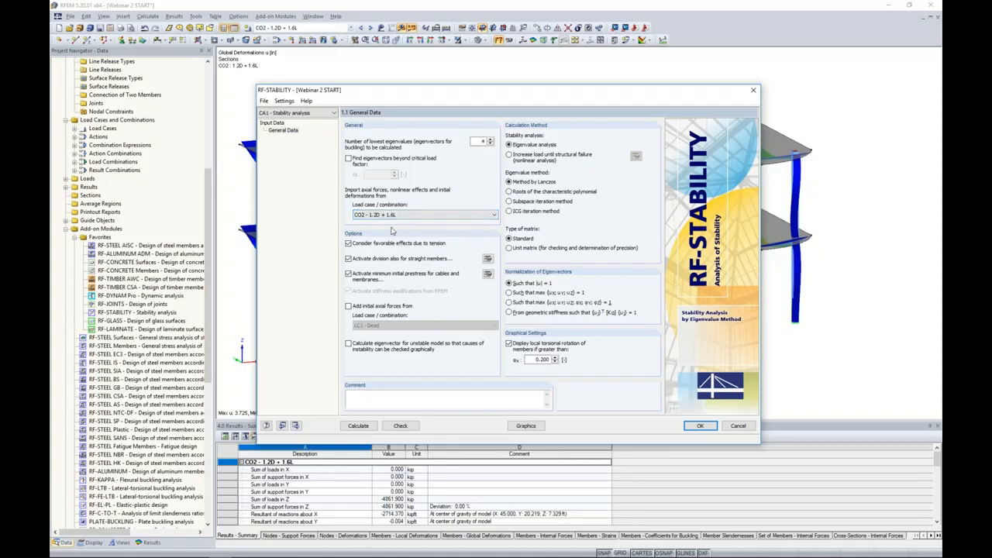
click(349, 343)
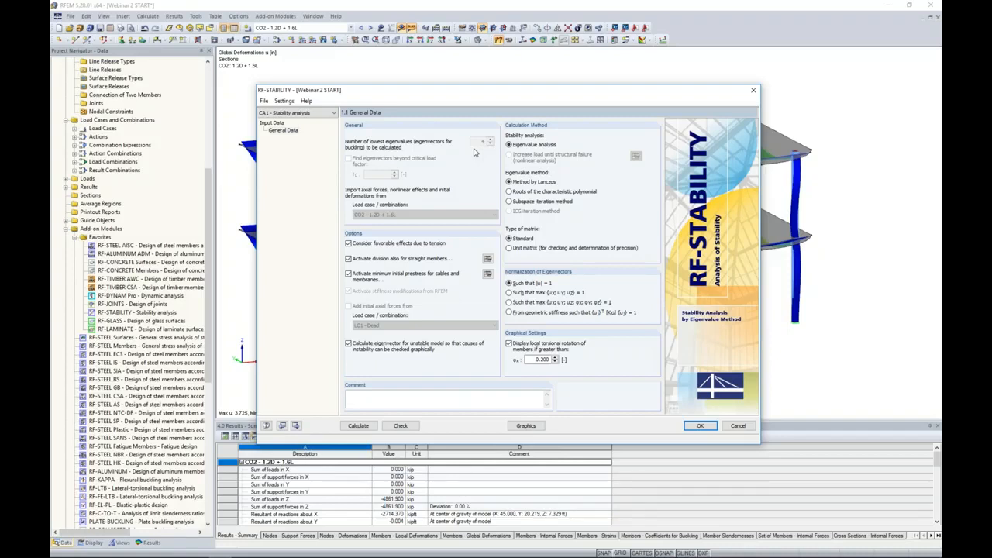
click(349, 344)
click(349, 344)
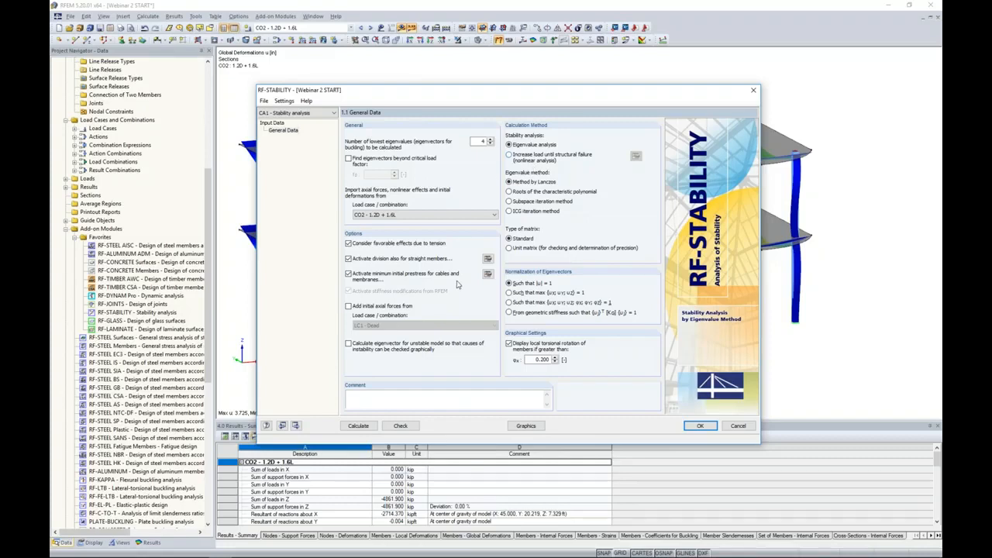
Run the RF-STABILITY calculation and step through eigenvalues 2 and 3 in the critical load factors
click(358, 426)
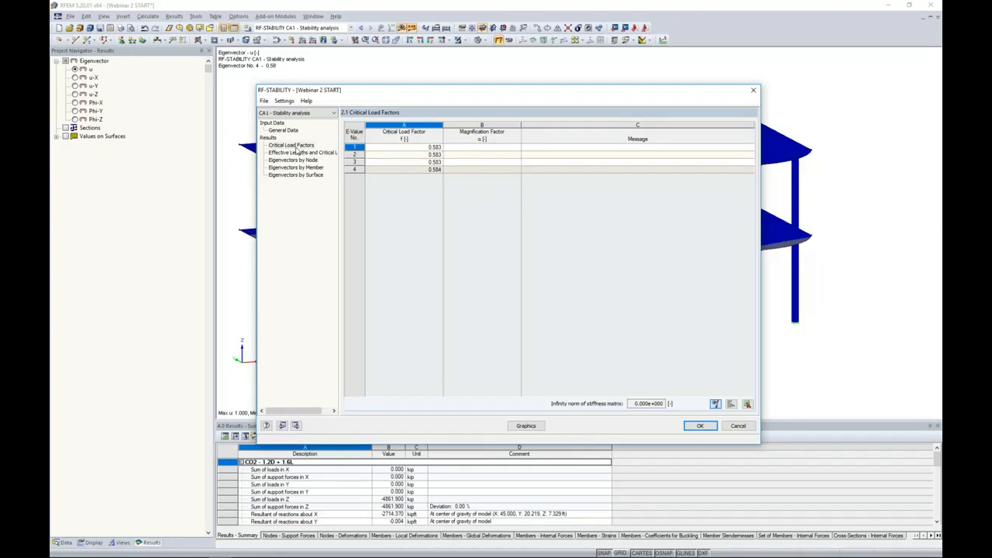
click(414, 154)
click(413, 162)
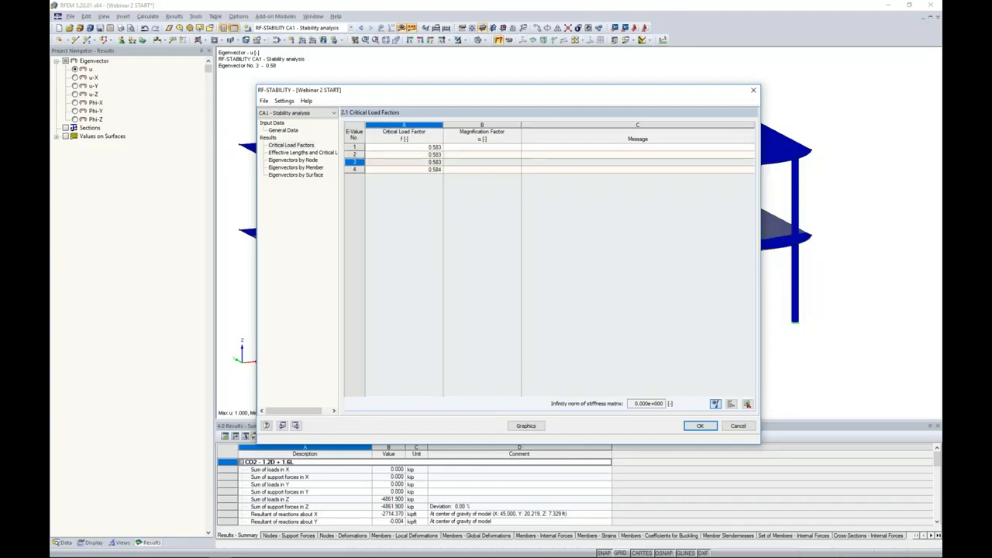
Examine the buckling shapes of eigenvalues 1 to 4 on the model alongside their critical load factors
drag(399, 97, 424, 351)
click(423, 400)
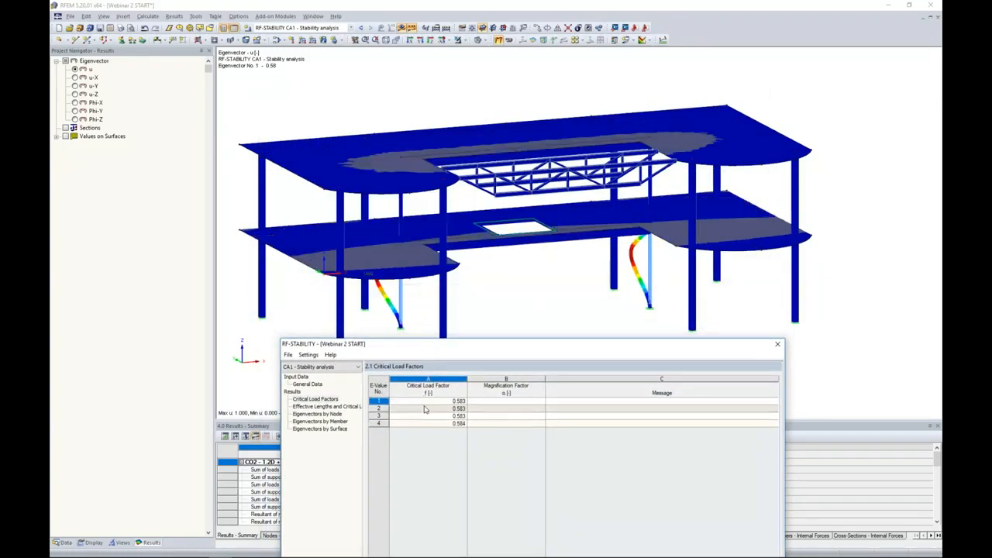
click(424, 409)
click(425, 415)
click(424, 423)
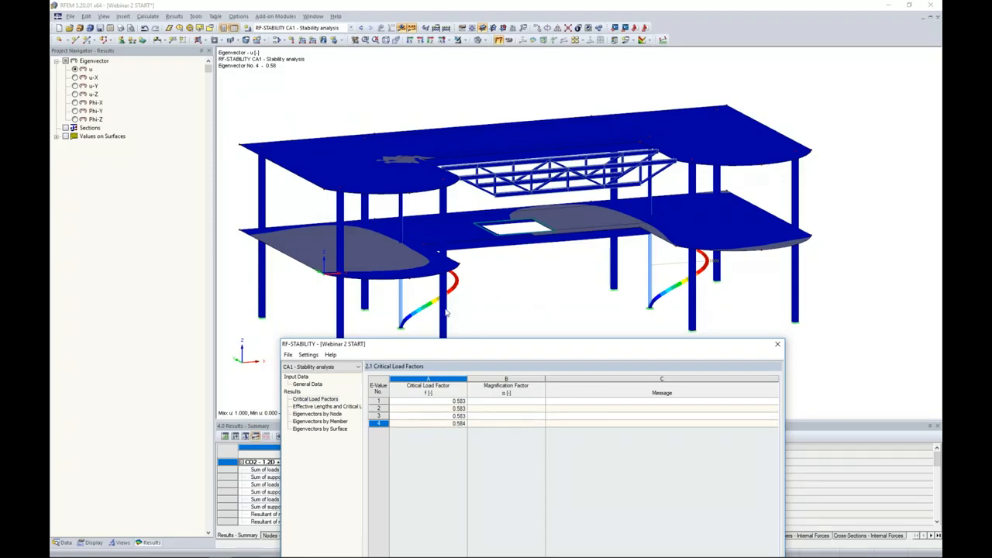
click(432, 401)
drag(457, 345, 460, 121)
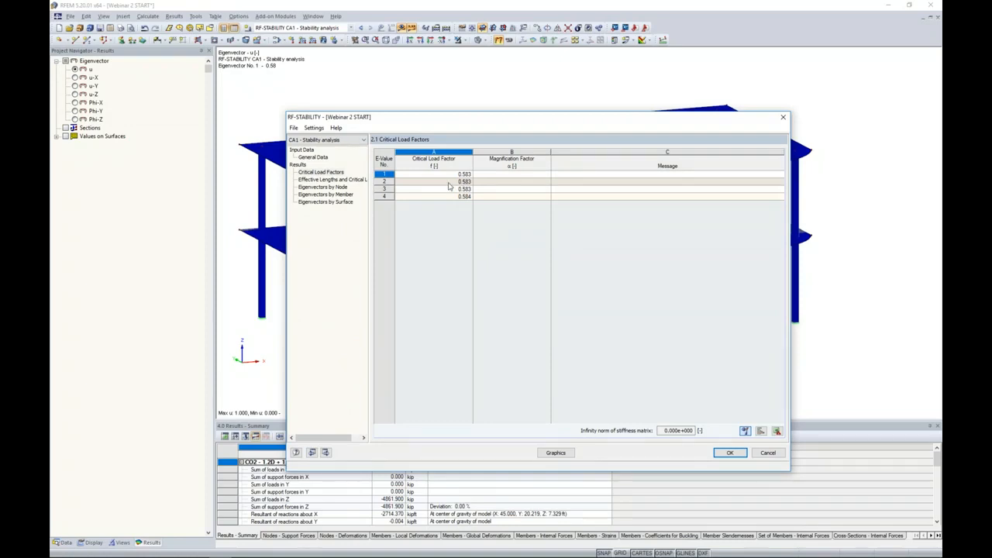
mouse_move(433, 116)
mouse_down()
mouse_move(429, 362)
mouse_move(445, 188)
mouse_move(439, 109)
mouse_up()
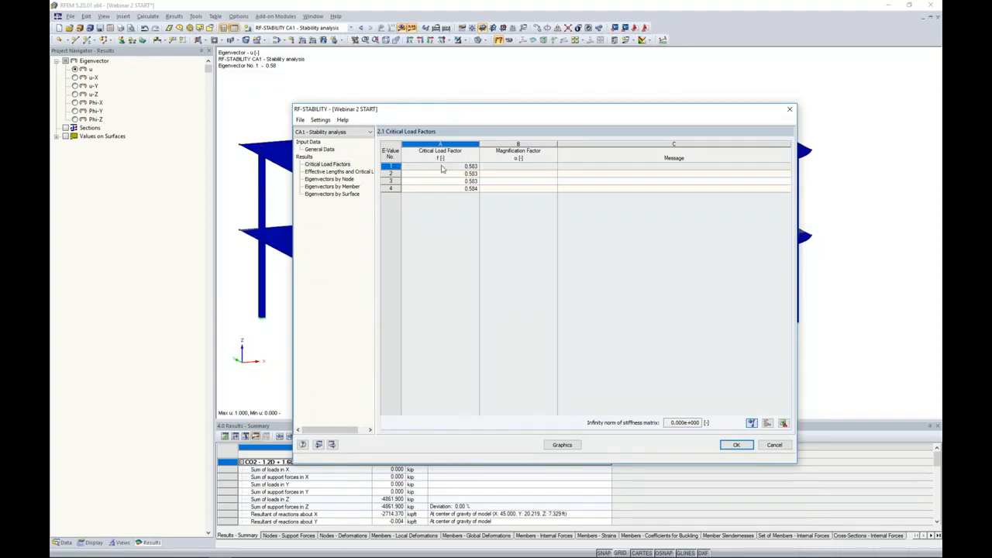
mouse_move(460, 113)
mouse_down()
mouse_move(455, 357)
mouse_move(449, 97)
mouse_up()
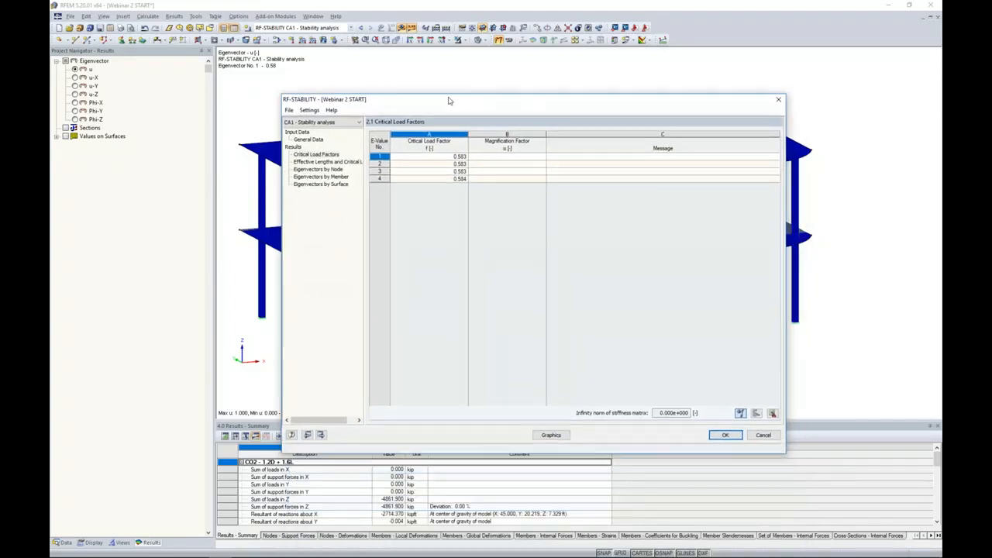
Review the effective lengths and critical loads of individual columns on the model, and return to the critical load factors
click(330, 156)
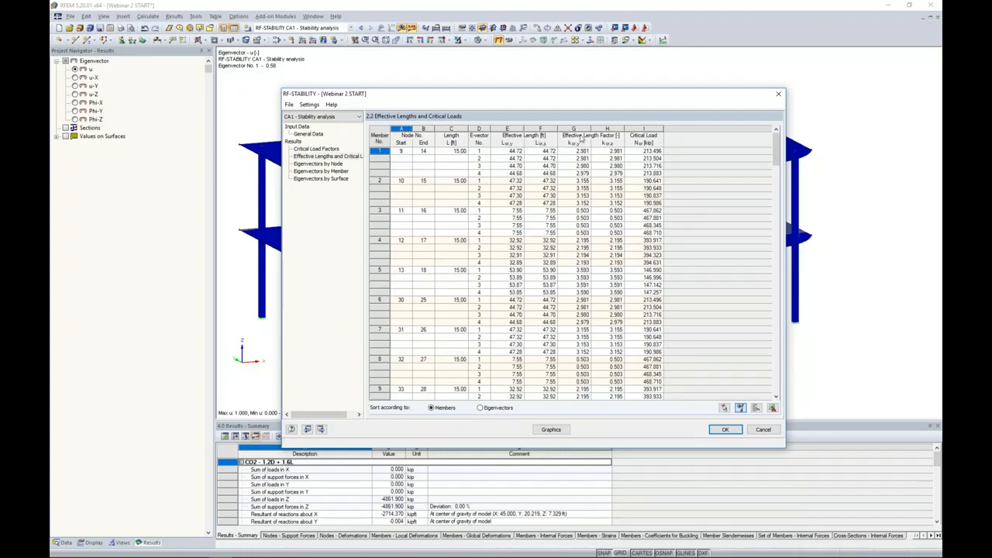
drag(541, 102, 490, 345)
click(458, 421)
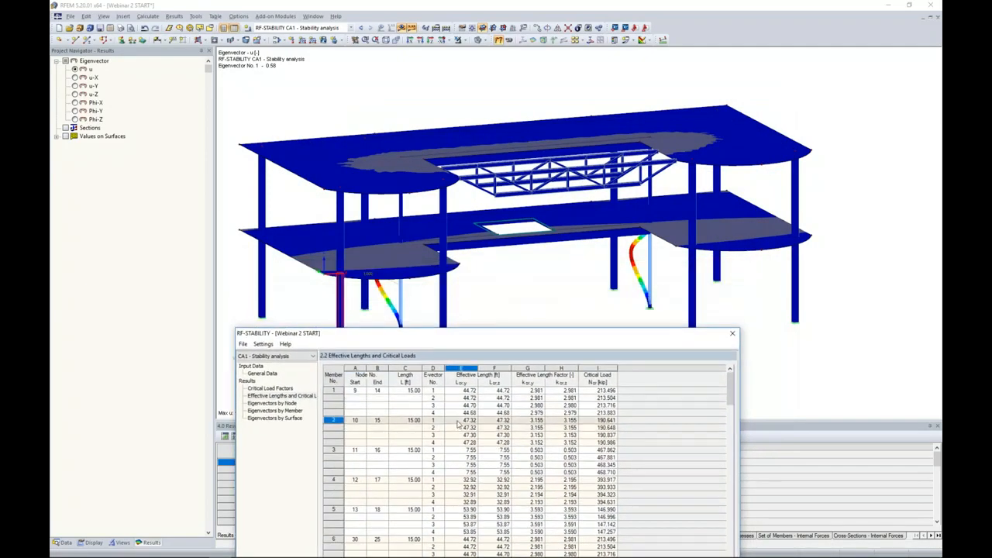
click(461, 458)
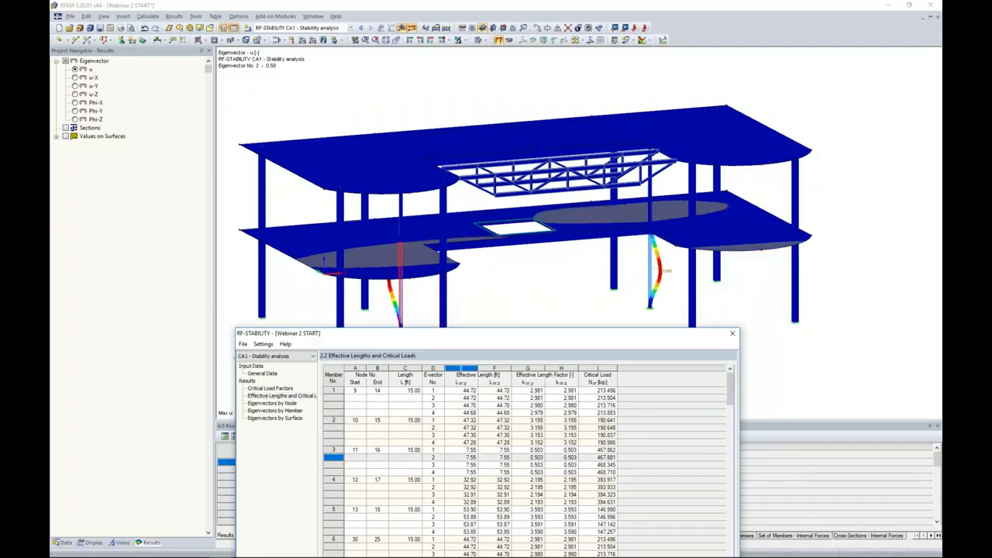
click(444, 314)
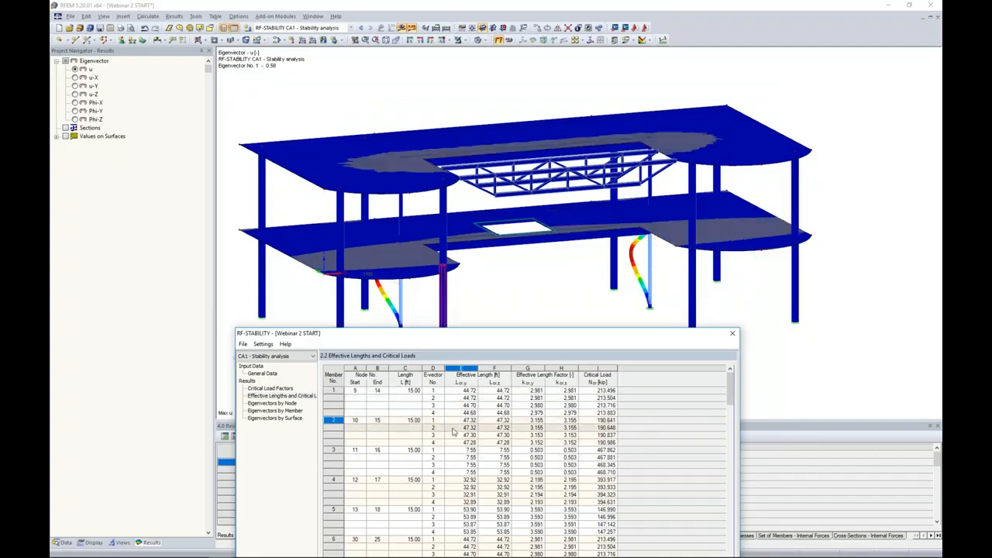
drag(483, 341, 497, 106)
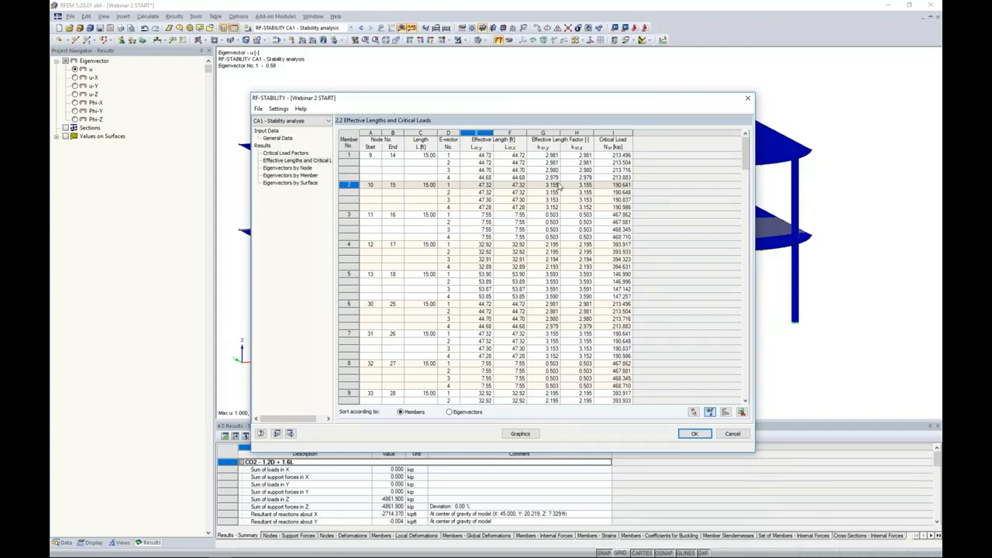
click(302, 154)
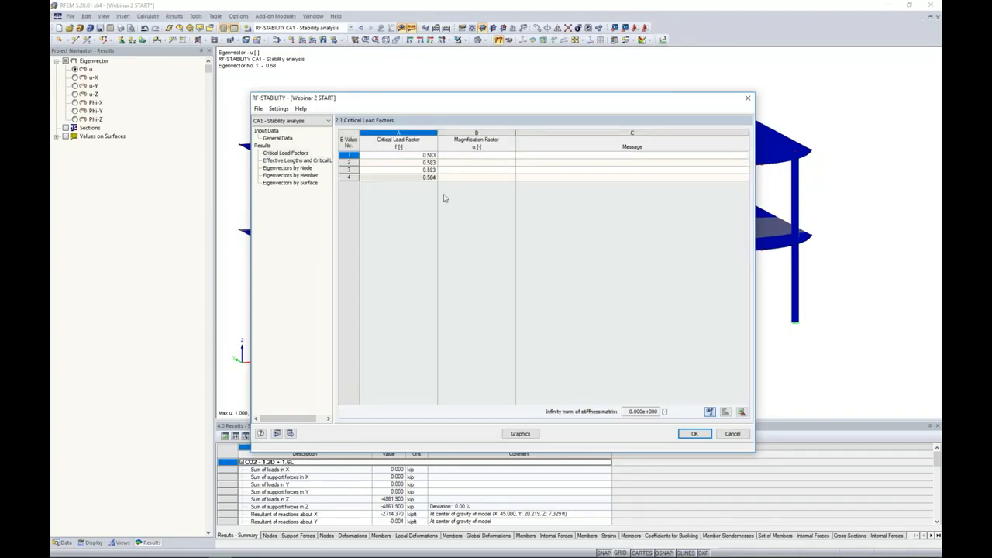
Close the stability module and examine the buckling shapes of eigenvectors 2, 3 and 4 on the model
click(693, 433)
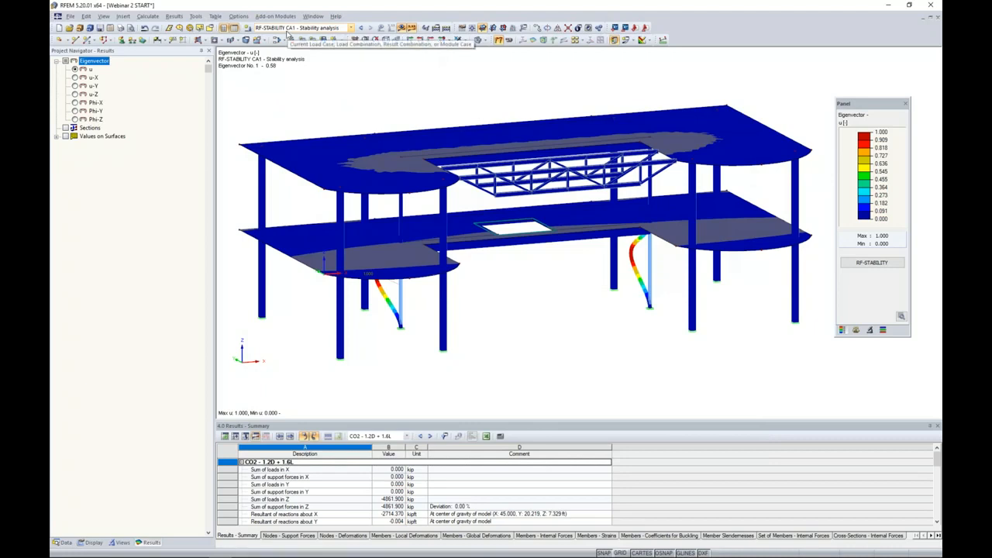
click(855, 330)
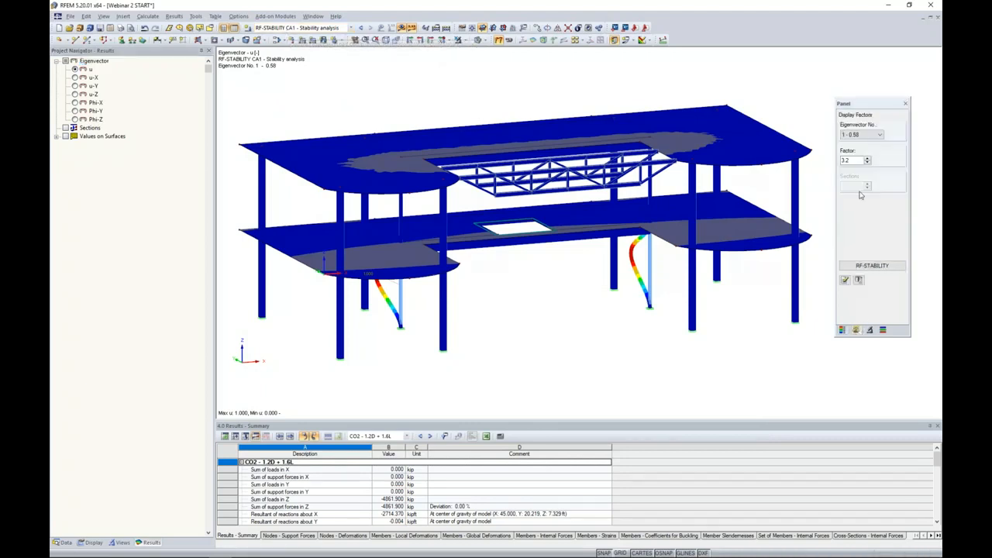
click(862, 135)
click(857, 148)
scroll(533, 332, up, 5)
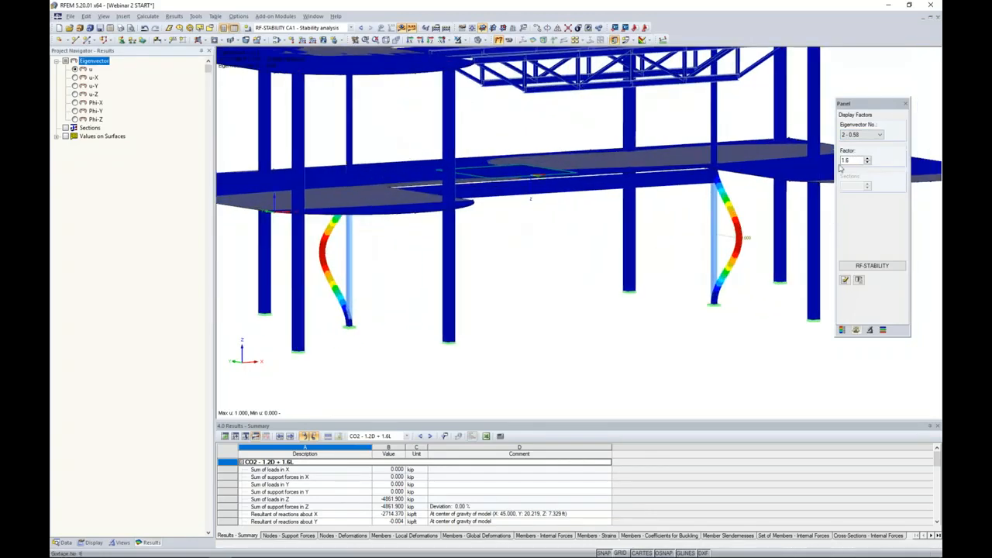
click(860, 135)
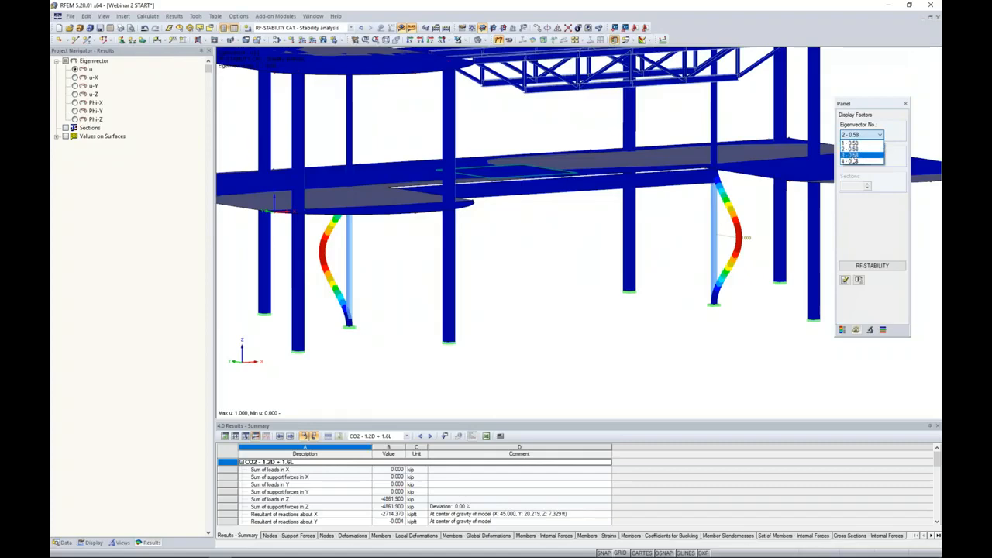
click(850, 155)
mouse_move(609, 277)
middle_down()
mouse_move(542, 286)
mouse_move(434, 277)
mouse_move(591, 274)
middle_up()
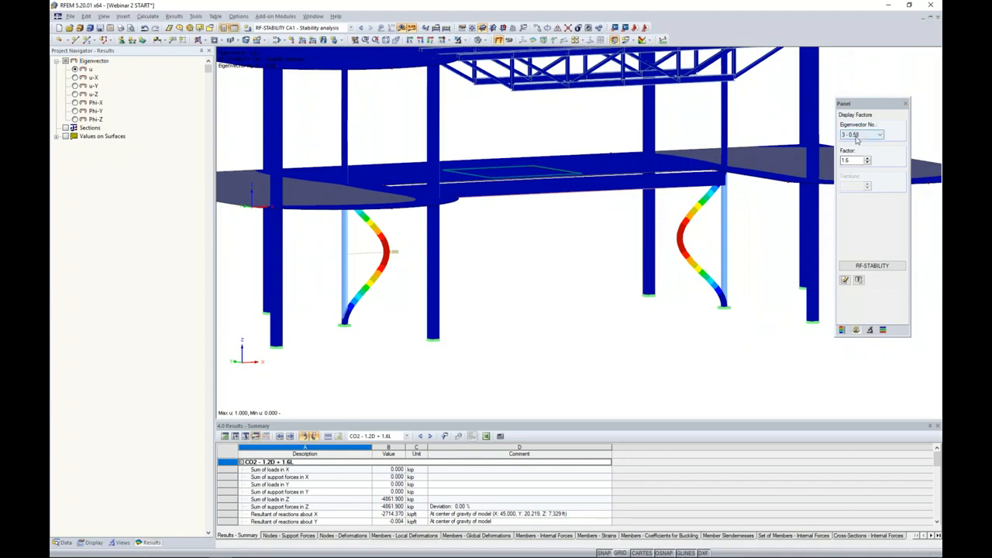
click(856, 134)
click(849, 163)
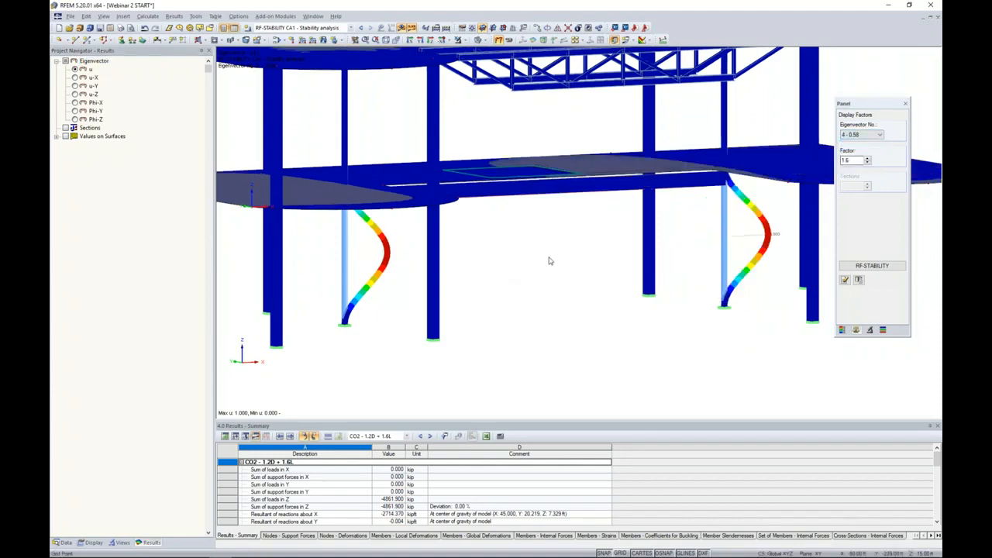
scroll(550, 259, down, 5)
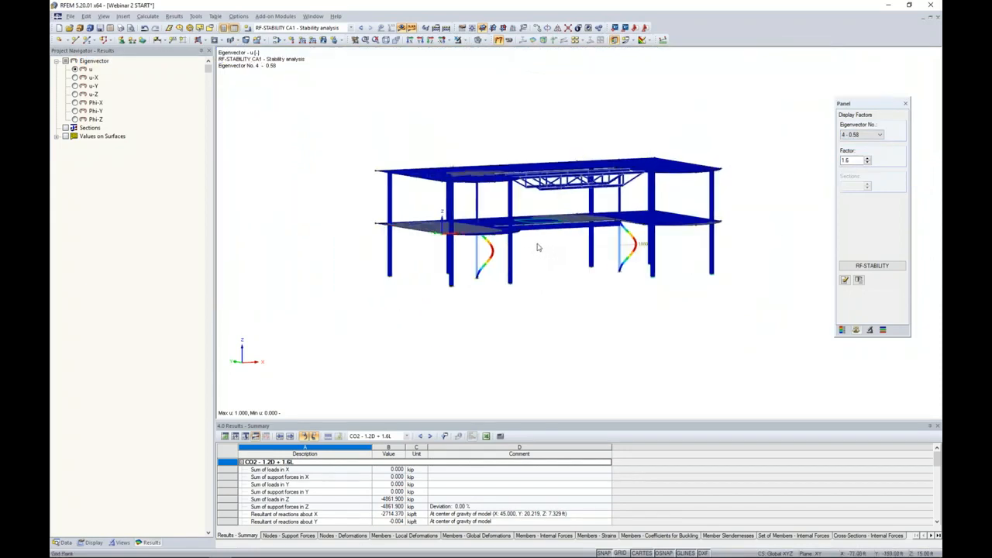
scroll(539, 247, up, 5)
middle_drag(536, 247, 504, 278)
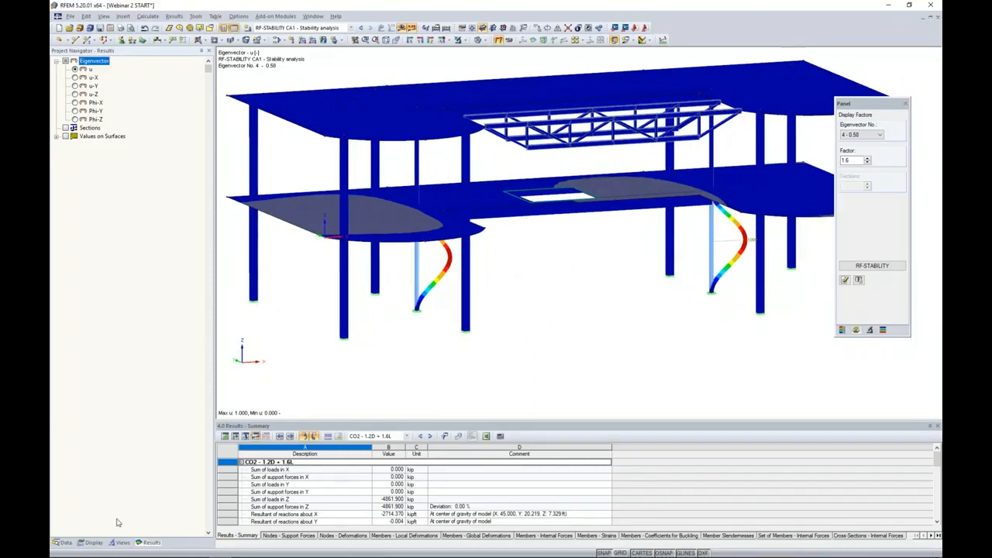
Bring up the model data and hide the stability results on the building model
click(65, 541)
scroll(146, 306, up, 7)
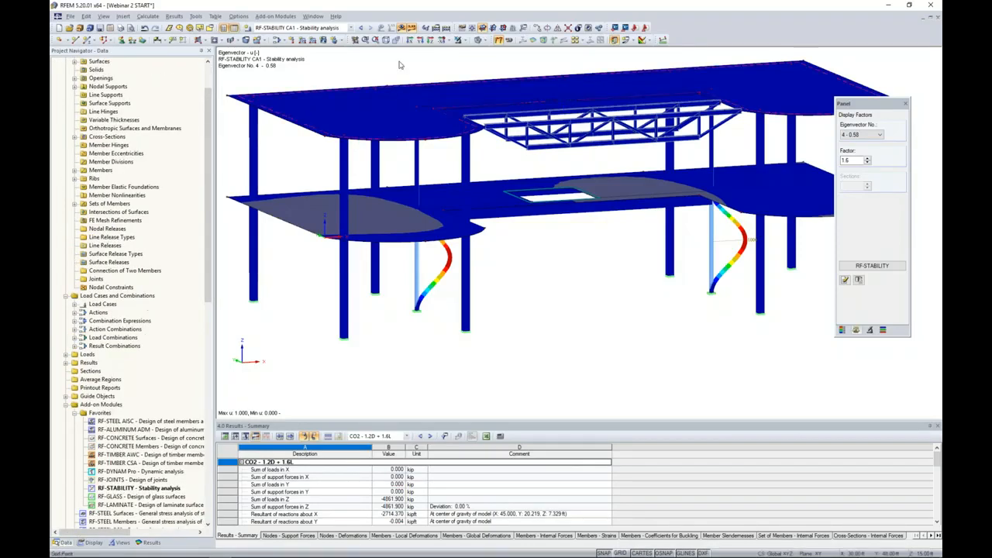
click(411, 27)
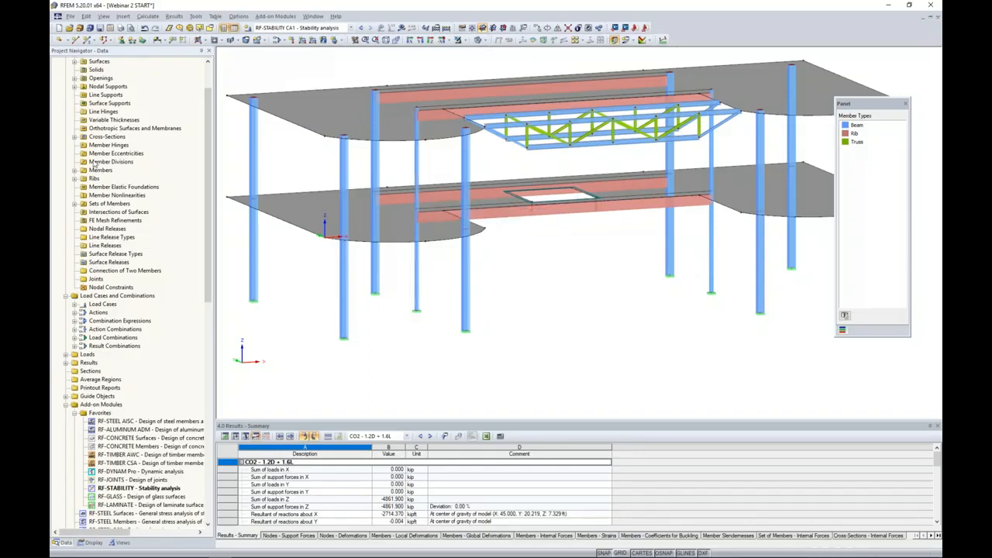
Select all columns using cross-section 5, Rectangle 6/6, and assign them the Rectangle 12/12 concrete cross-section
click(74, 136)
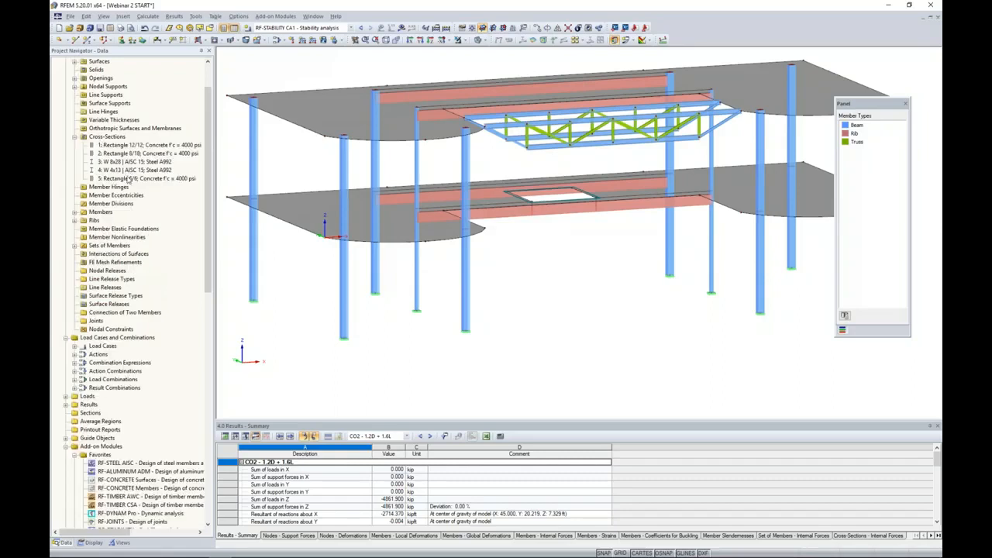
click(129, 178)
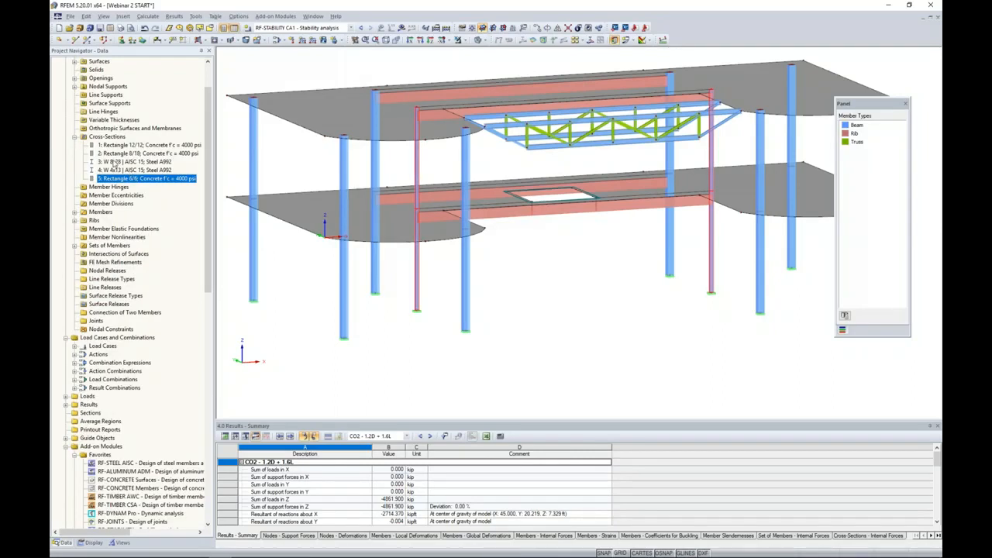
click(416, 290)
double_click(416, 291)
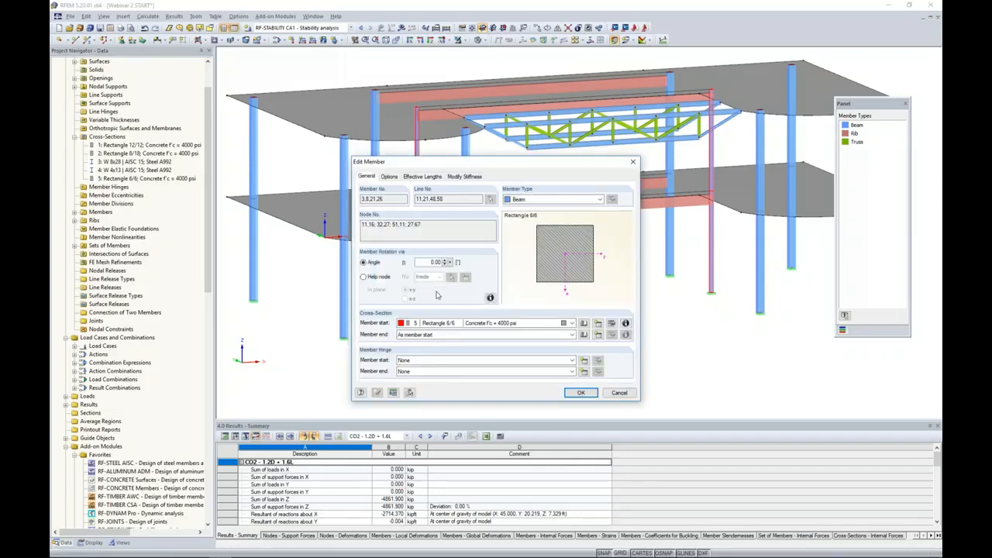
click(474, 323)
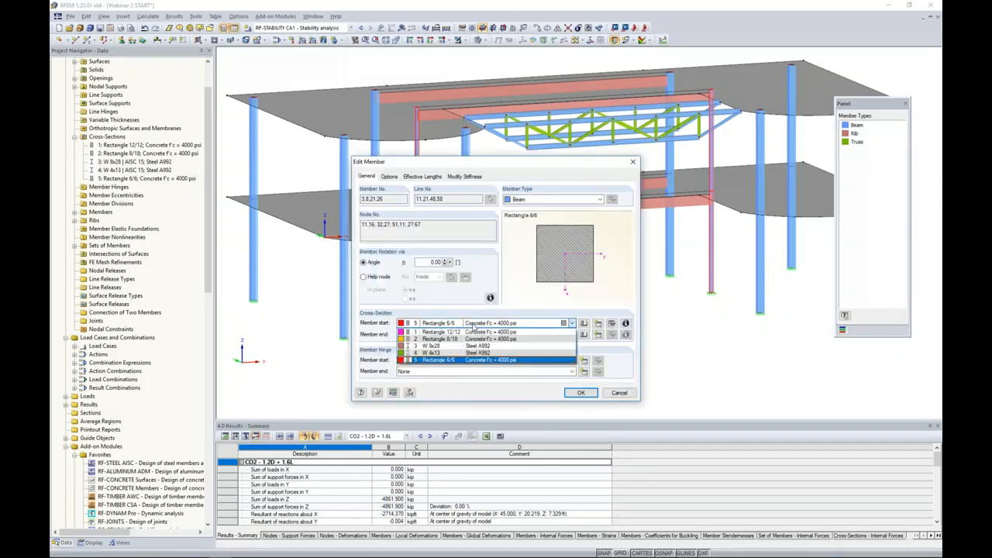
click(468, 334)
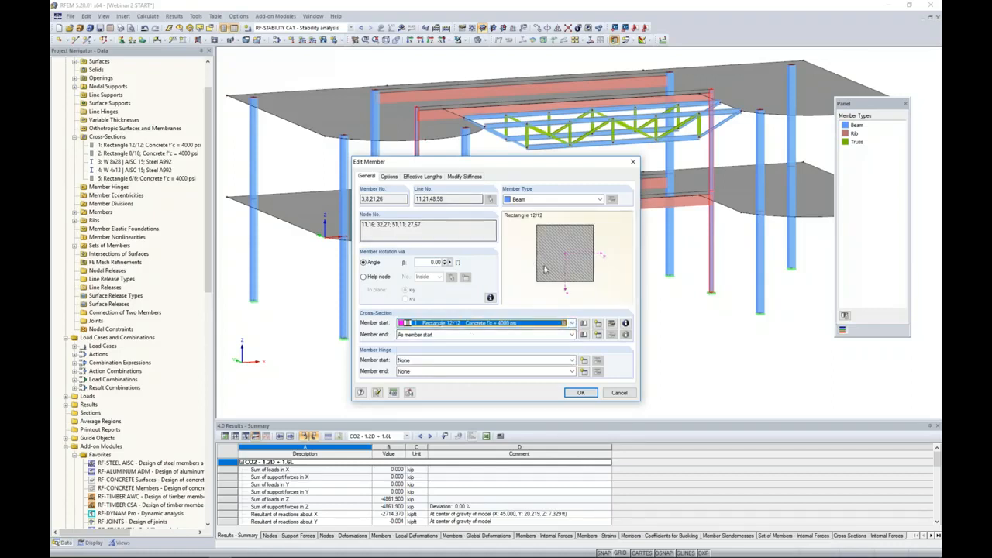
click(583, 393)
click(479, 301)
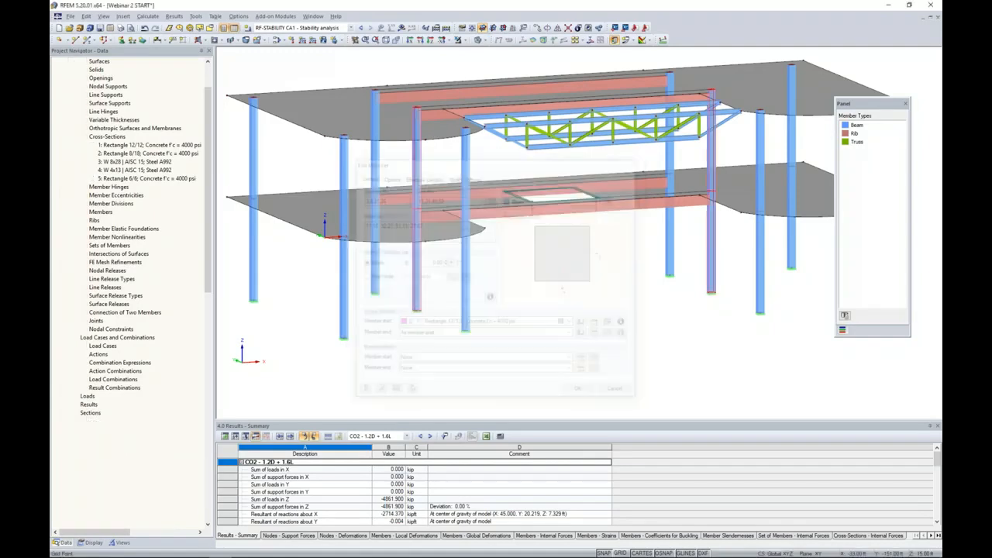
Set the method of analysis for load combination CO2 (1.2D + 1.6L) to second-order analysis (P-Delta / P-delta)
ctrl+middle_drag(524, 287, 549, 300)
ctrl+middle_drag(574, 310, 534, 310)
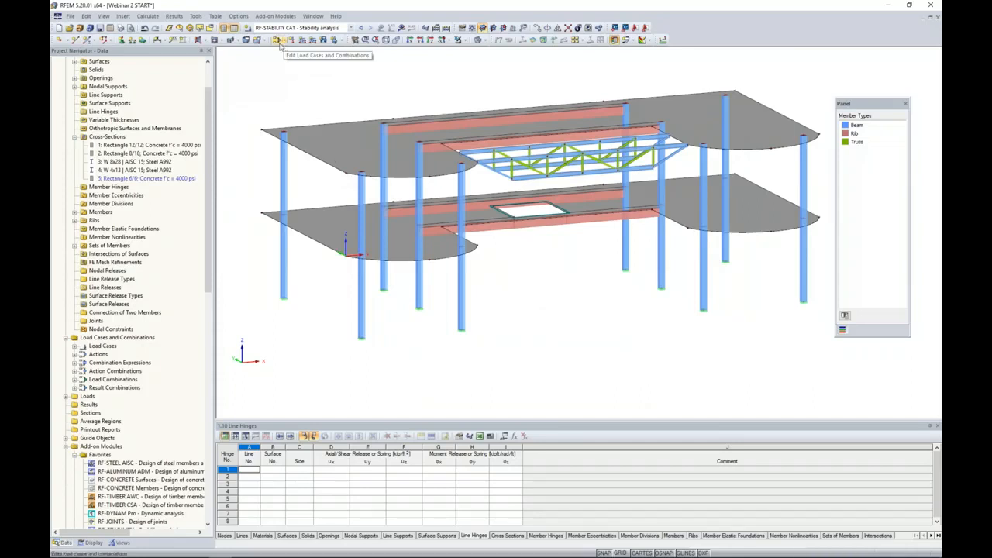
click(276, 41)
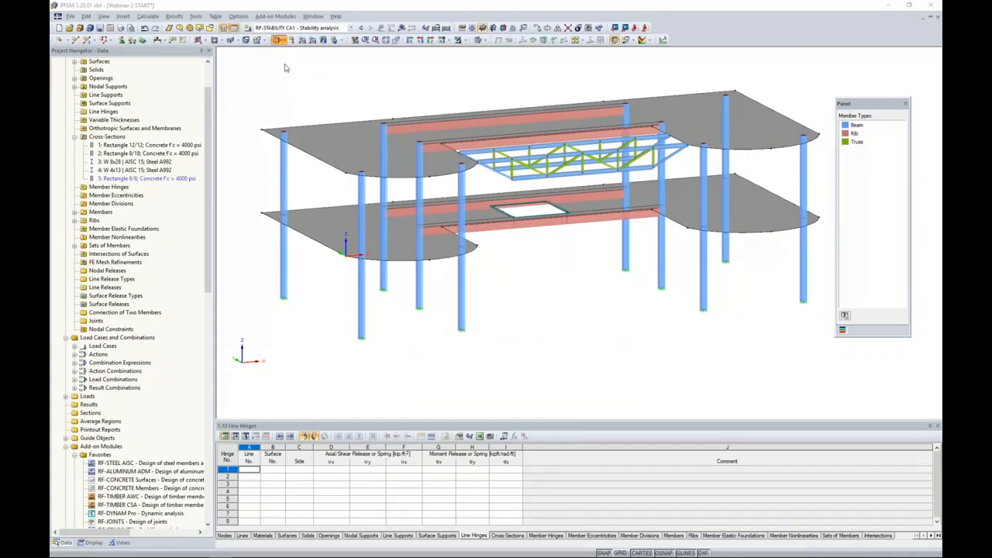
click(476, 137)
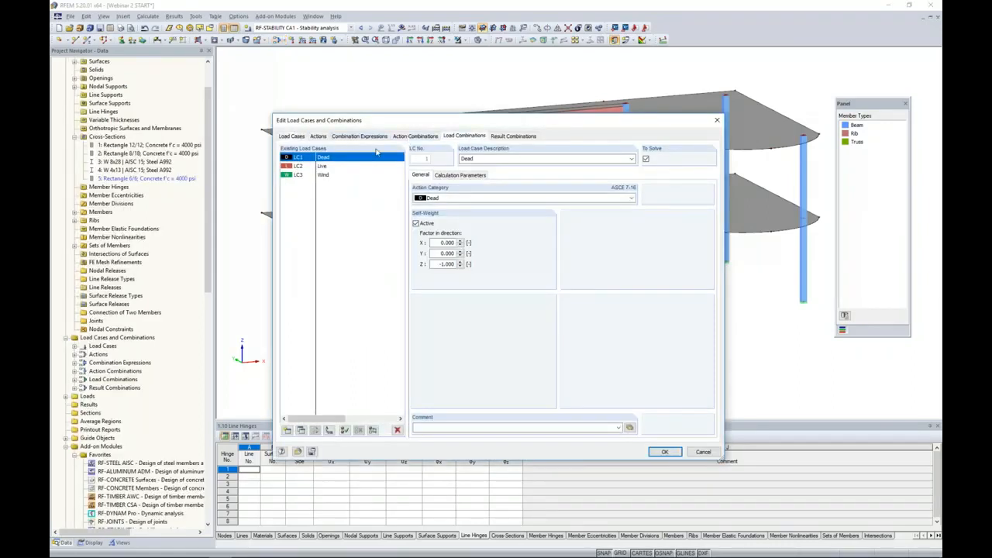
click(333, 167)
click(444, 175)
click(416, 208)
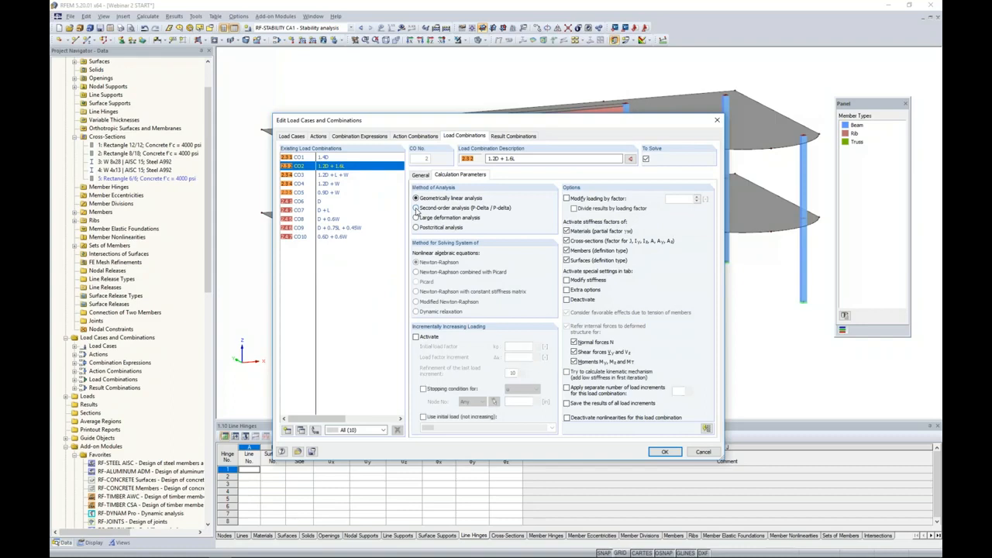
click(653, 450)
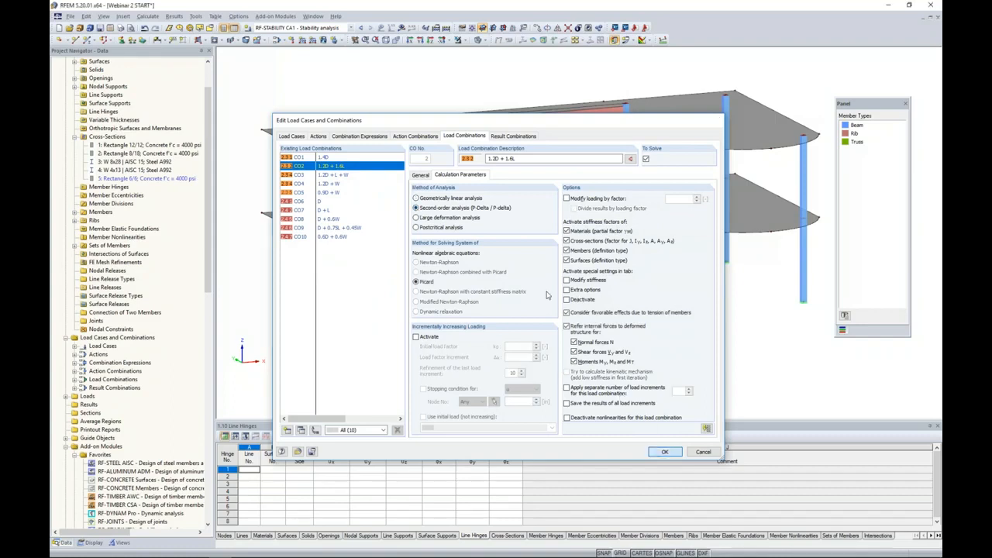
Calculate CO2 and examine its global deformations from the front and back of the model at a deformation factor of 24
click(400, 28)
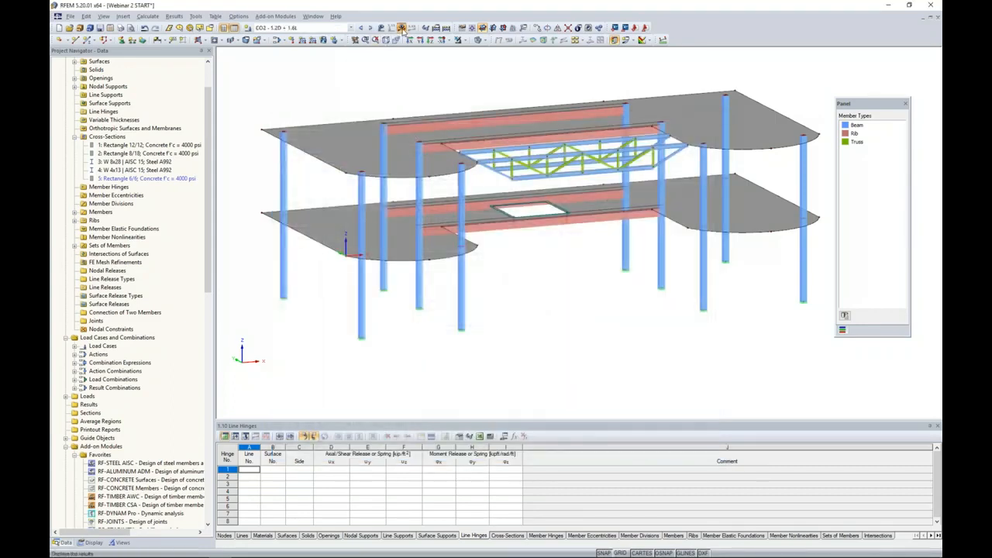
click(476, 299)
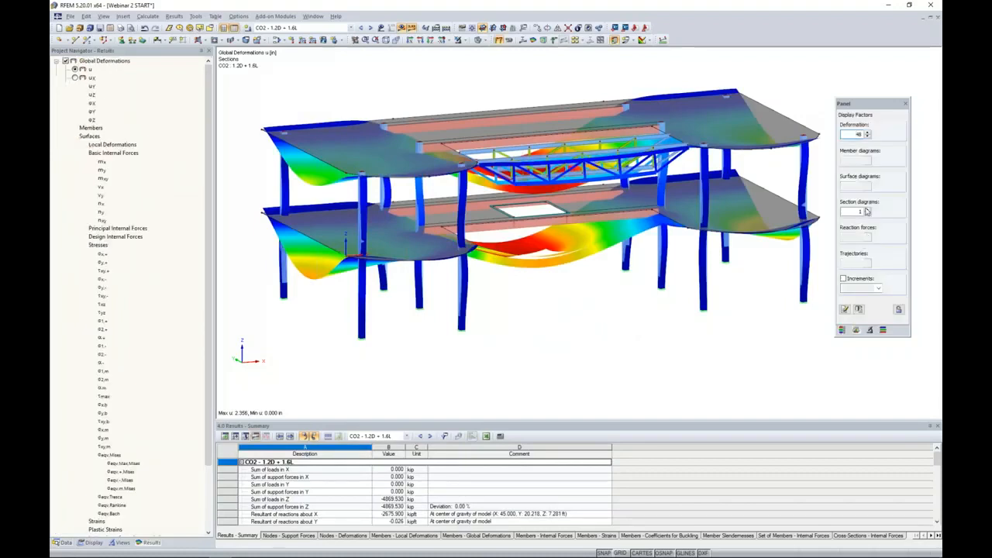
click(868, 137)
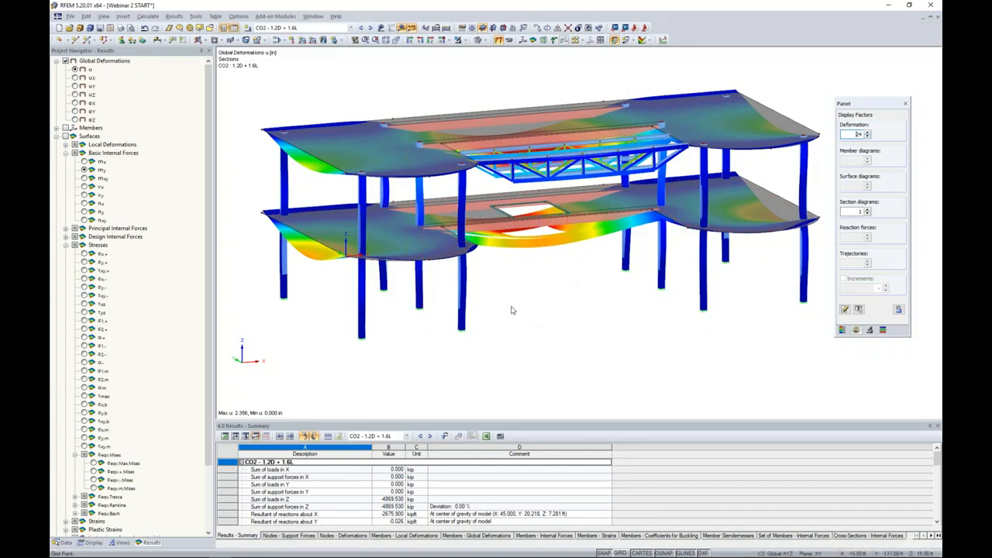
scroll(407, 307, down, 1)
ctrl+right_drag(408, 307, 848, 332)
ctrl+right_drag(360, 358, 645, 327)
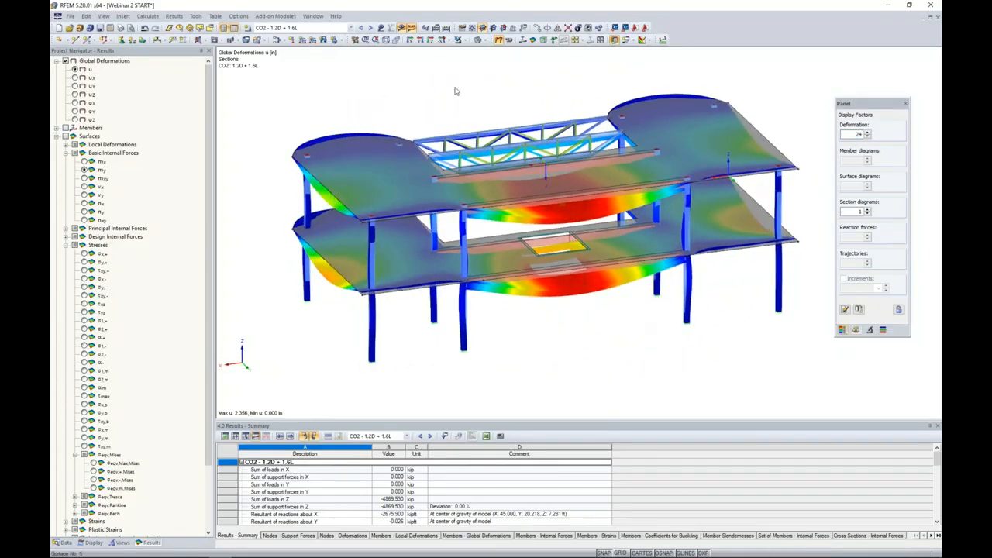
Hide the deformation results and narrow the project navigator to enlarge the model view around the floor ribs
click(400, 27)
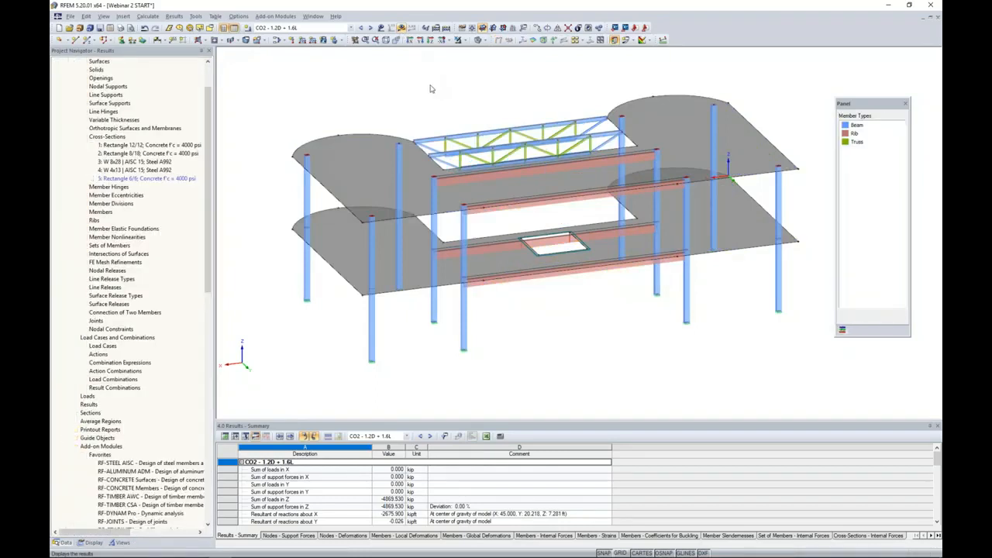
drag(214, 186, 188, 186)
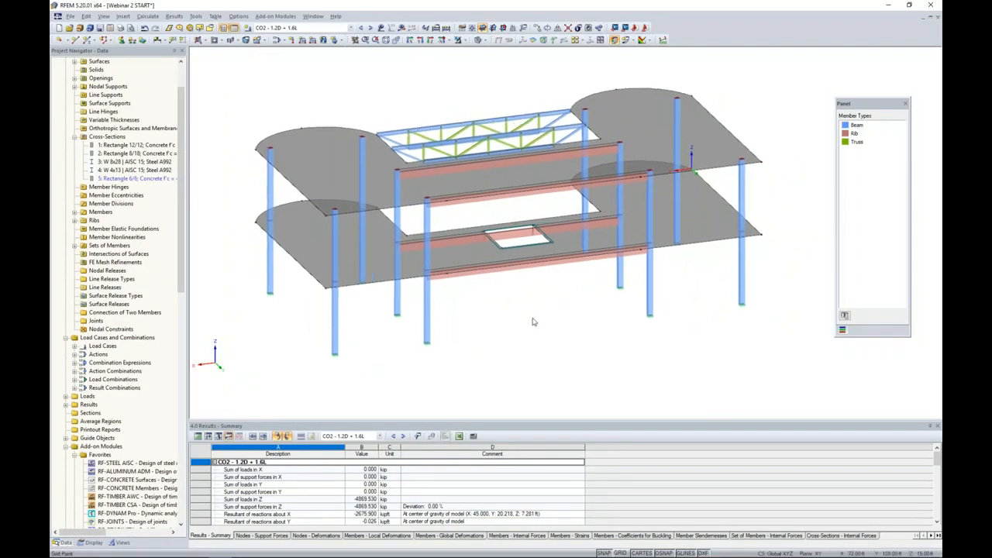
scroll(406, 271, up, 3)
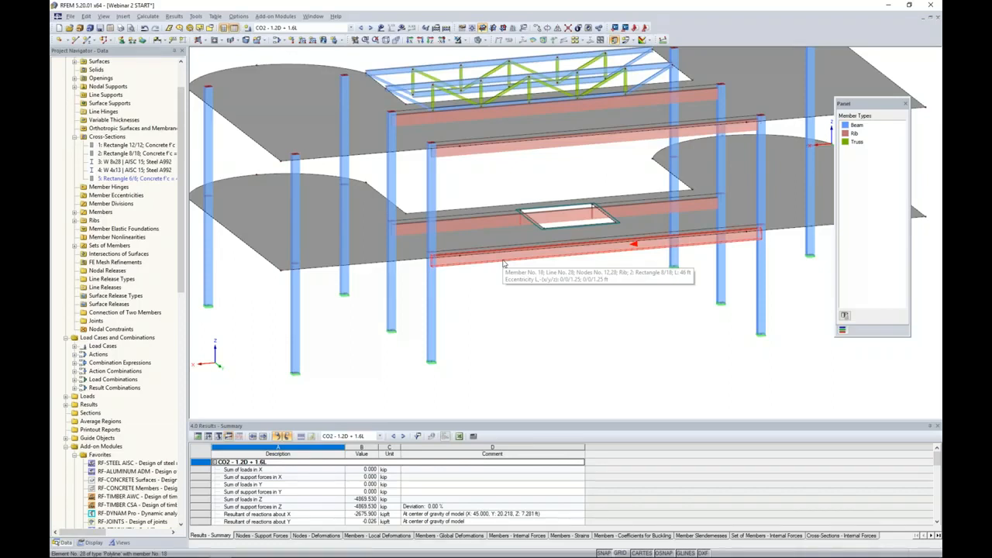
Review the member type, position, alignment and integration widths of the lower-floor rib (member 18), and cancel out of its dialogs
double_click(502, 264)
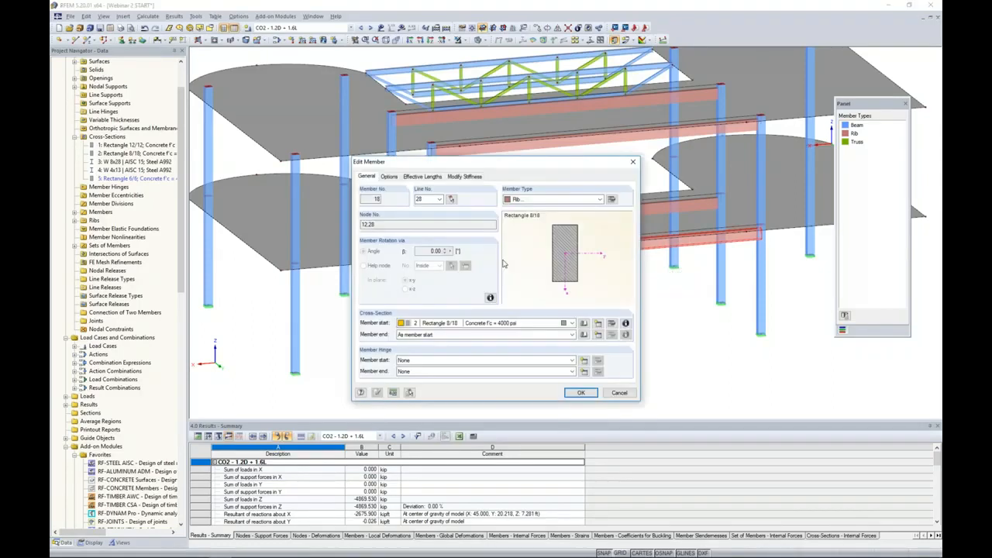
click(537, 200)
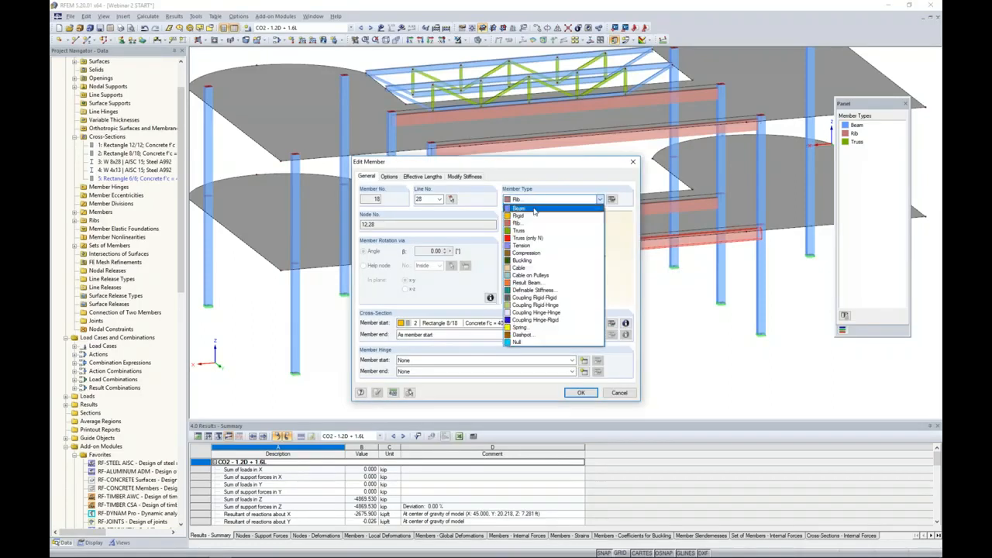
click(530, 224)
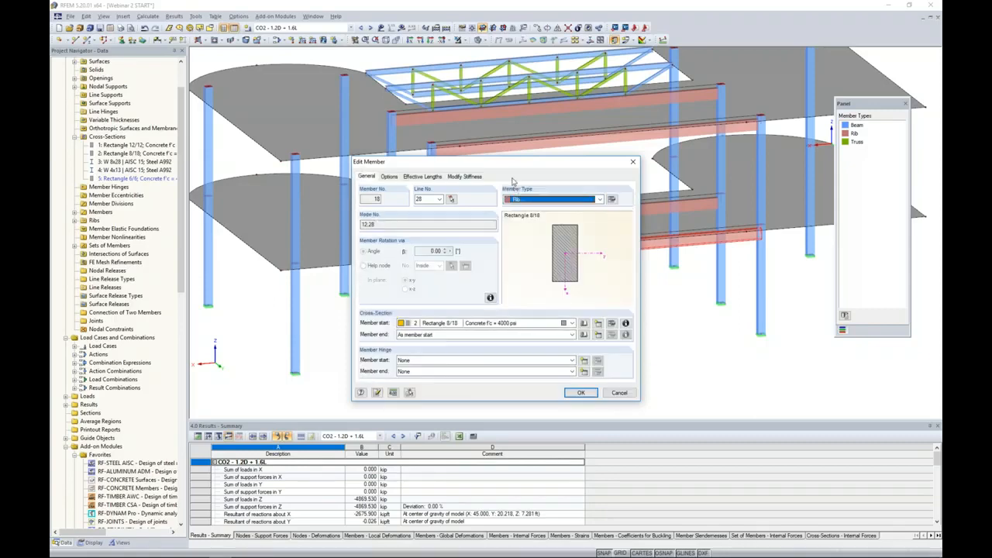
drag(514, 162, 506, 273)
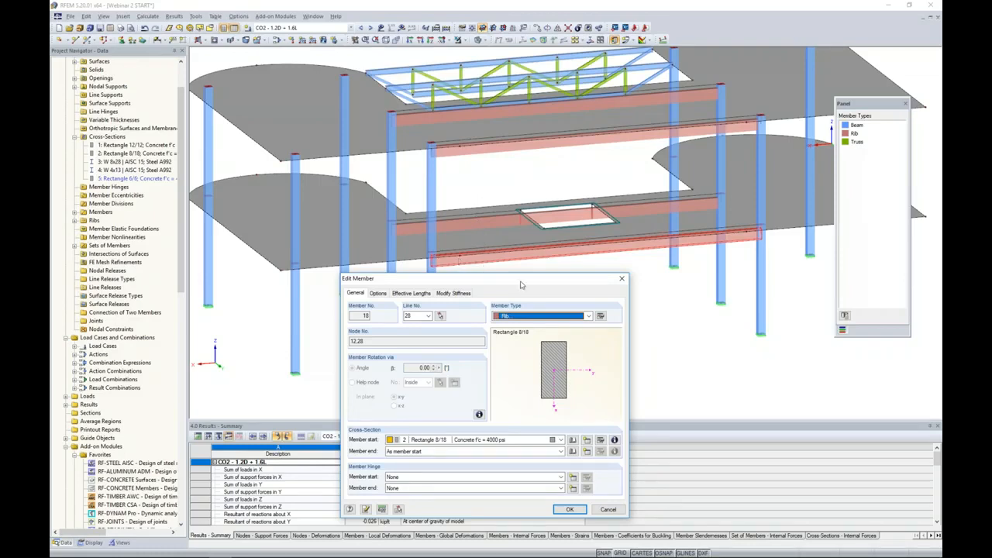
click(600, 316)
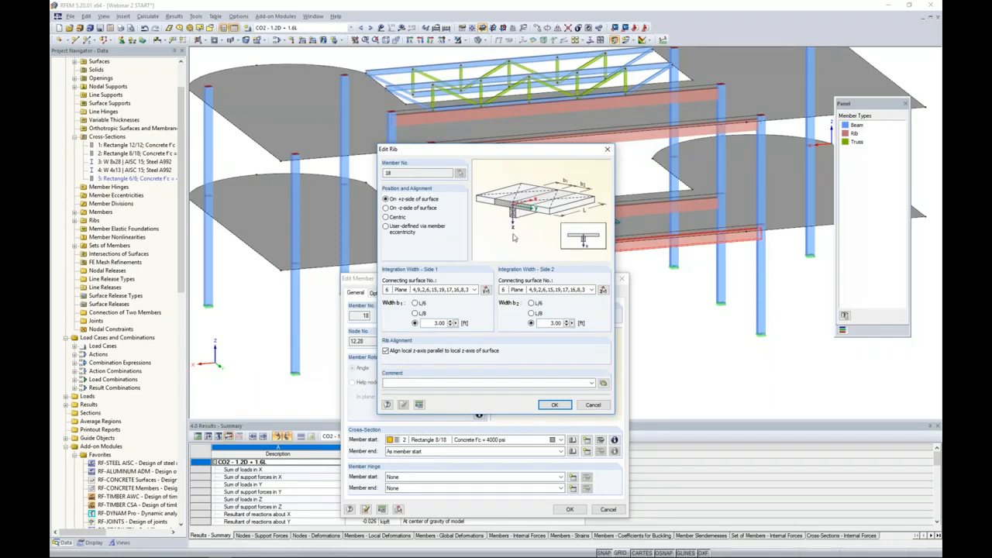
click(587, 408)
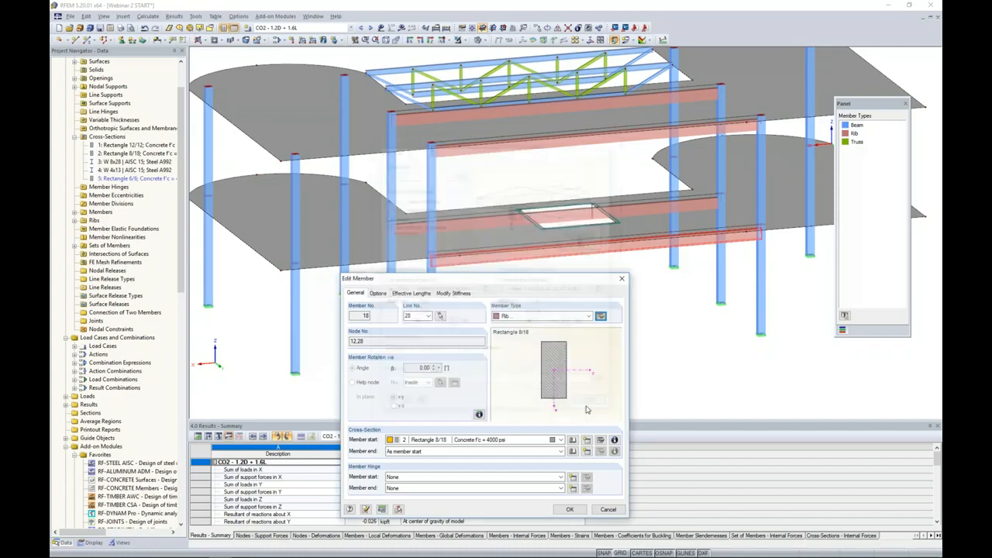
click(609, 512)
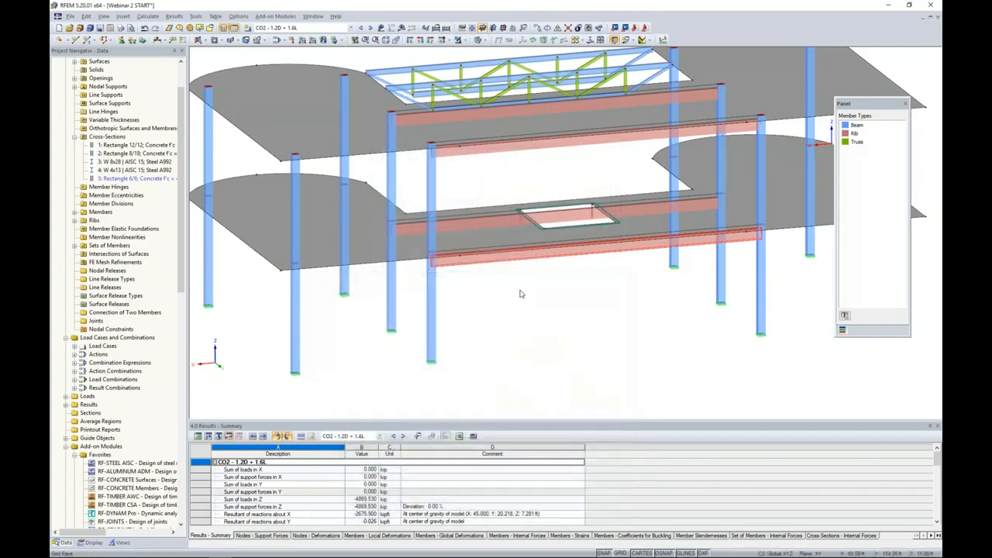
Isolate the rib members in the model by filtering the generated visibilities to the Rib member type
mouse_move(481, 262)
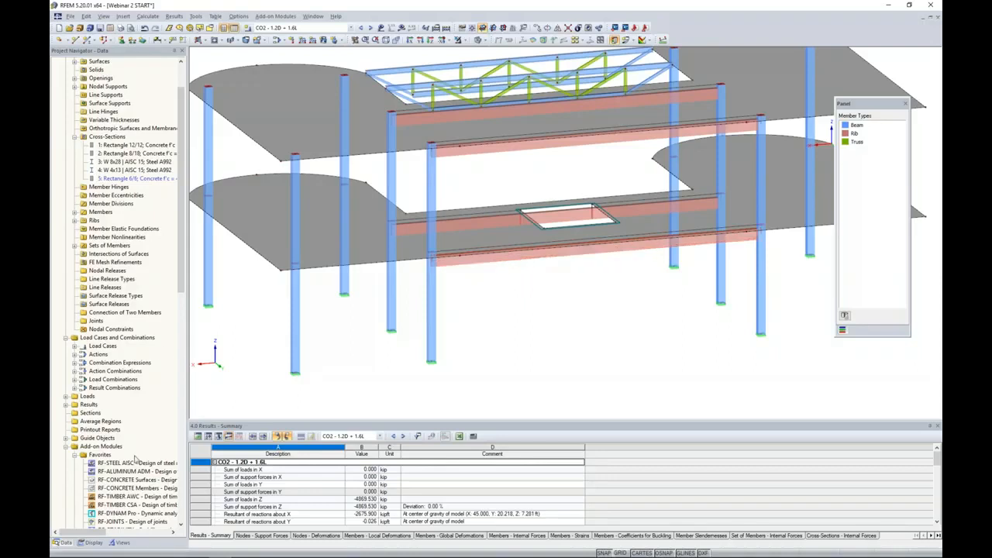
click(121, 542)
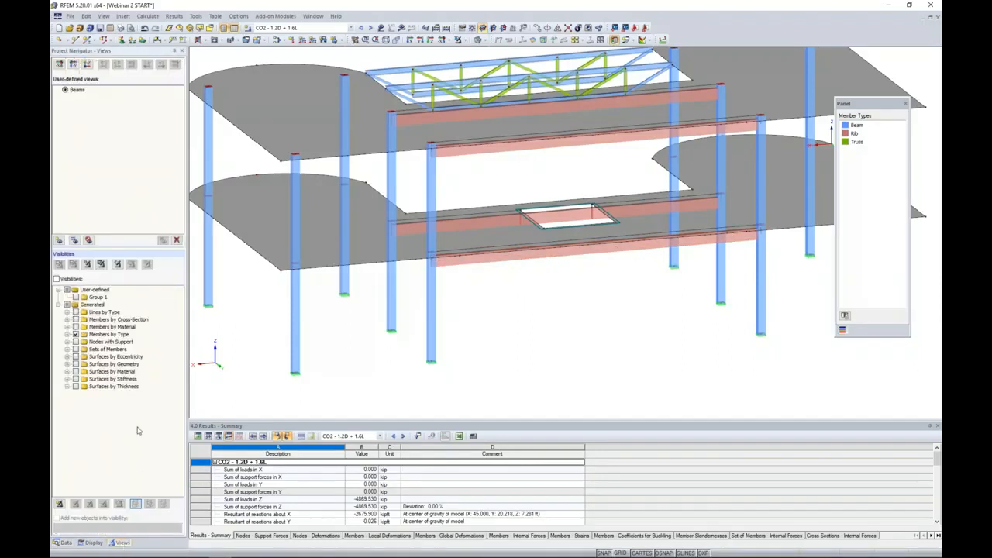
click(67, 335)
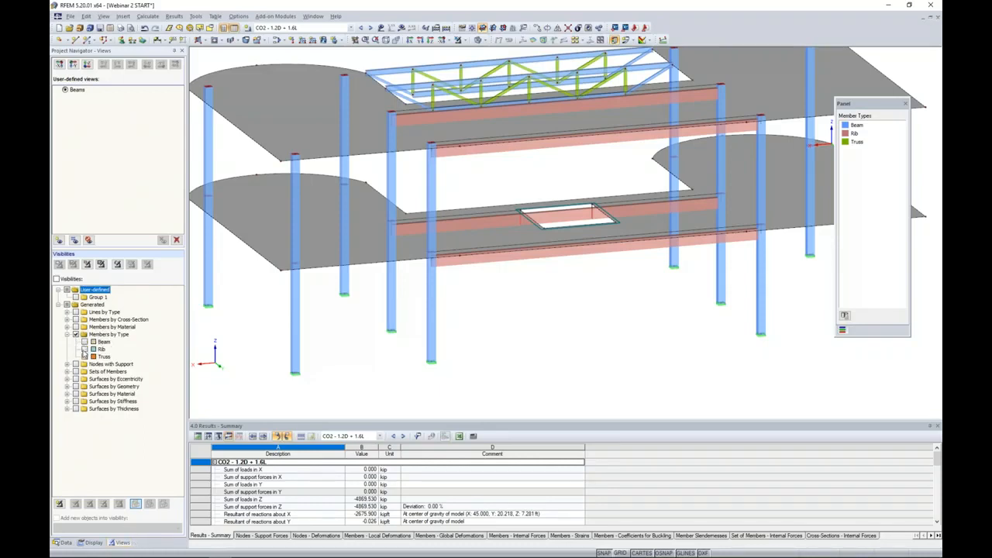
click(85, 348)
ctrl+middle_drag(509, 234, 449, 247)
Change the member type of all the isolated ribs to Beam, accepting deletion of the results and FE mesh
drag(734, 315, 328, 86)
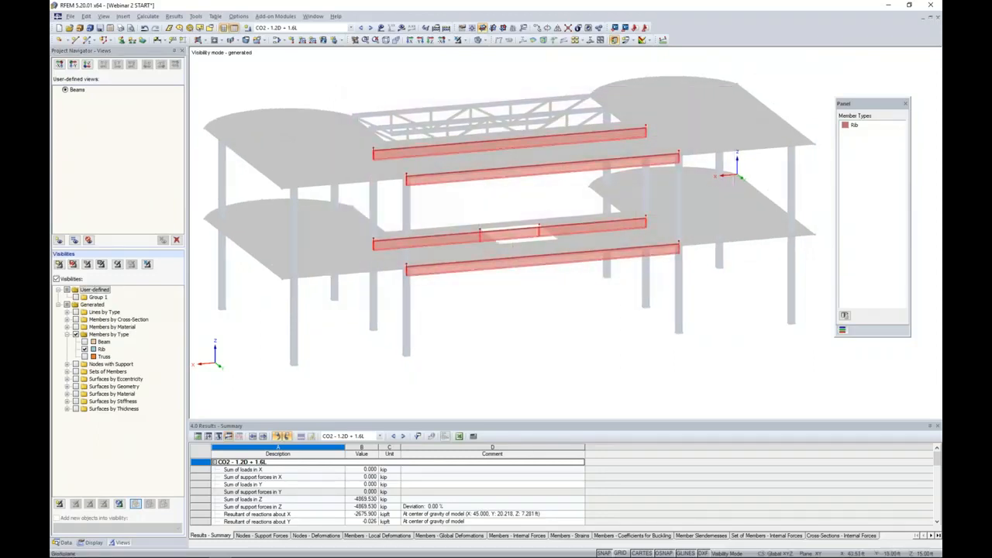
double_click(448, 148)
click(569, 199)
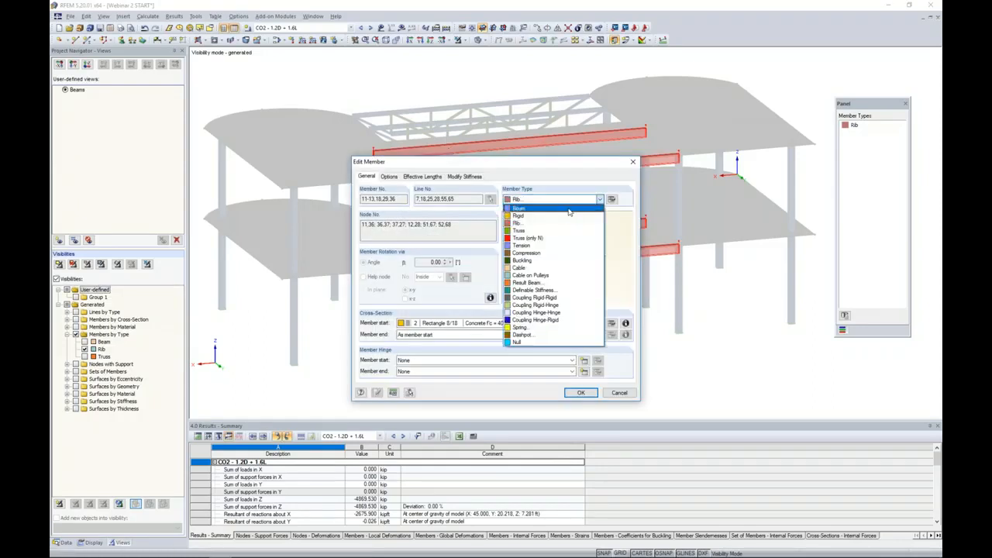
click(517, 207)
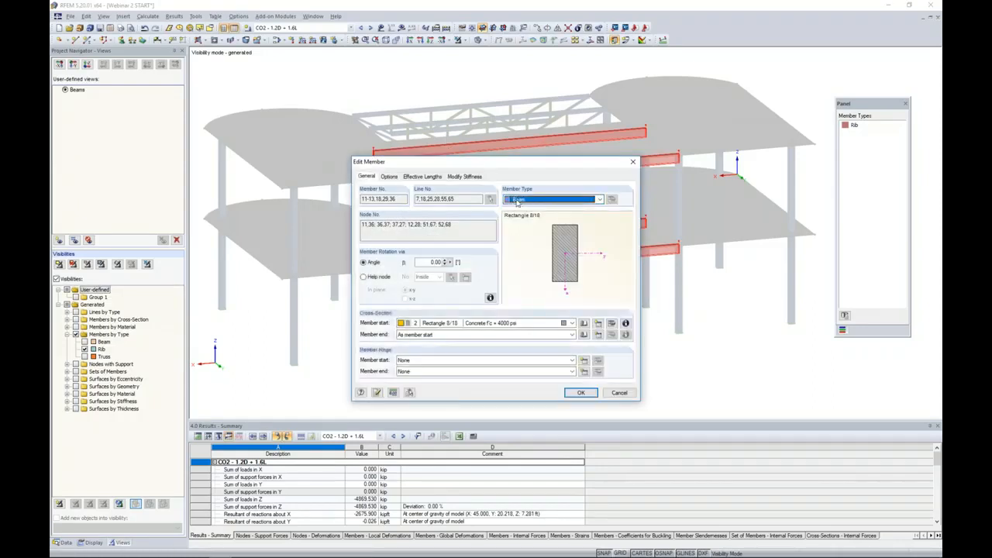
click(580, 392)
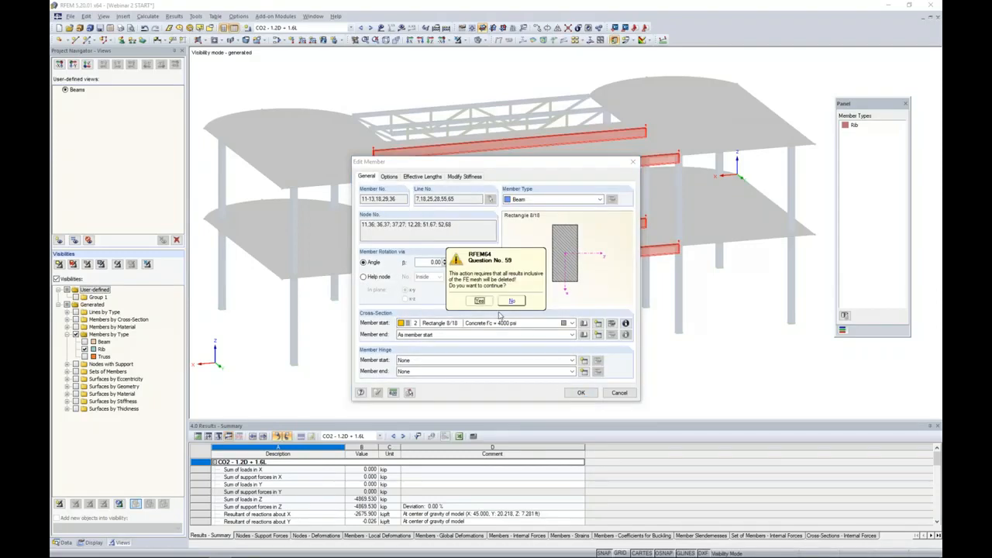
click(479, 300)
click(474, 288)
ctrl+middle_drag(474, 288, 445, 291)
scroll(447, 262, up, 3)
scroll(470, 313, down, 4)
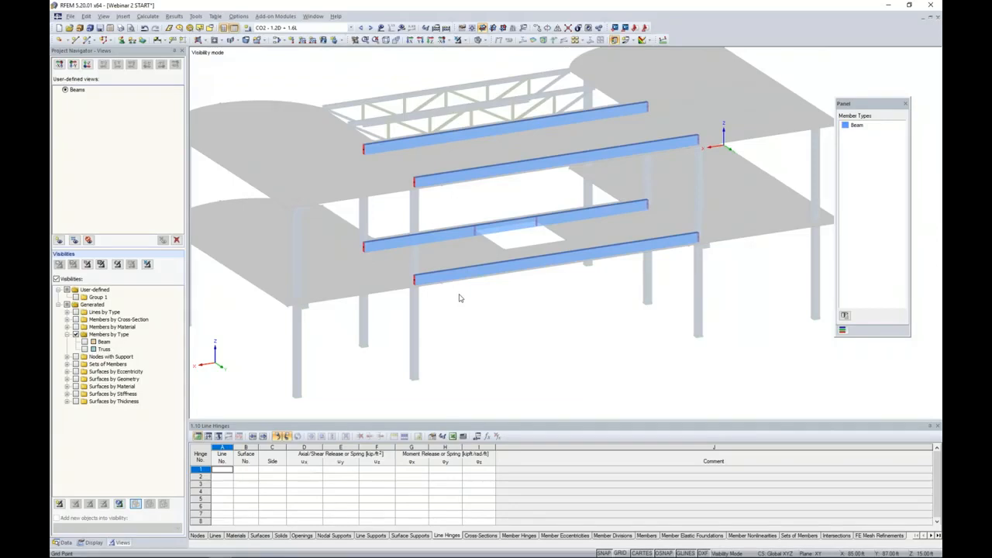
Start a new member eccentricity for all six converted beams with top-centre cross-section alignment and a transverse offset from a surface
drag(746, 309, 308, 91)
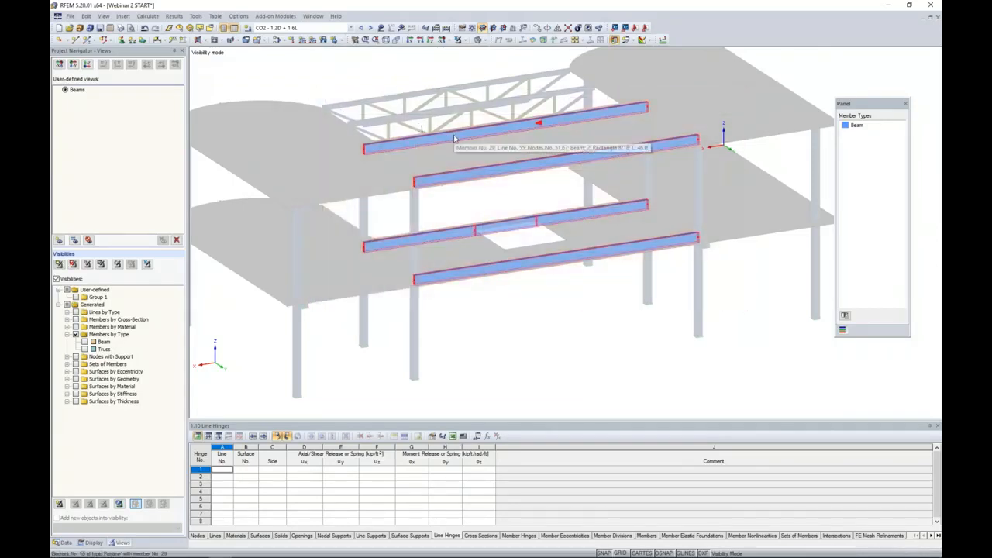
double_click(454, 138)
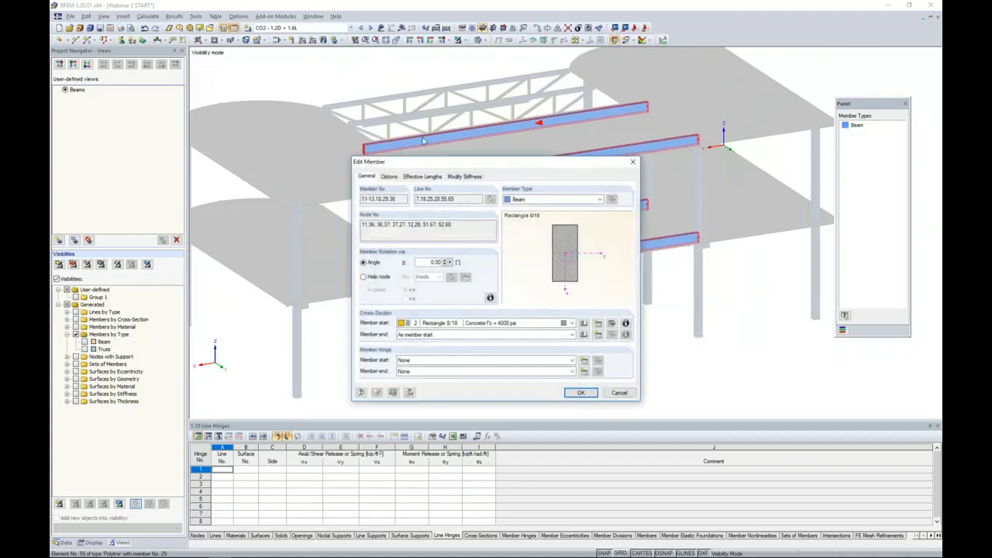
click(389, 177)
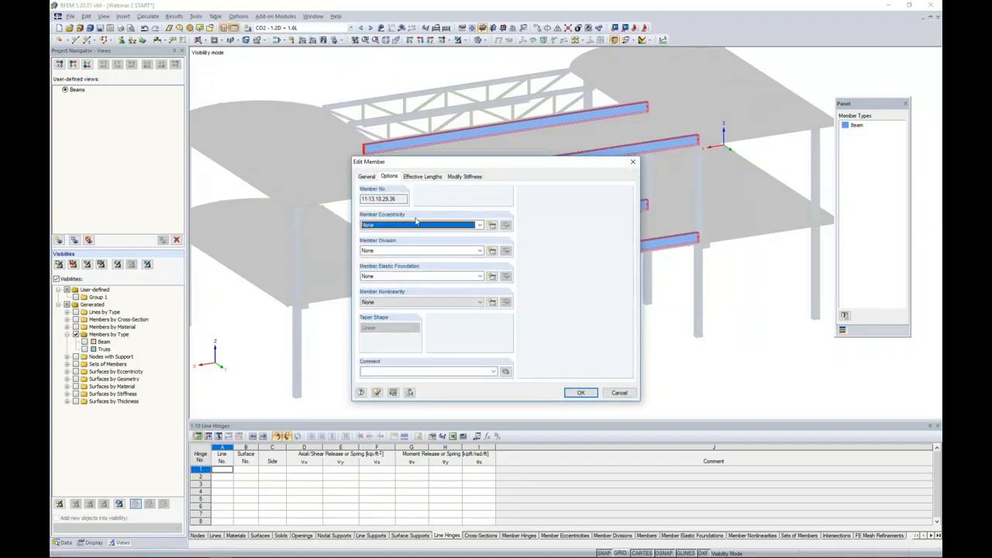
click(492, 224)
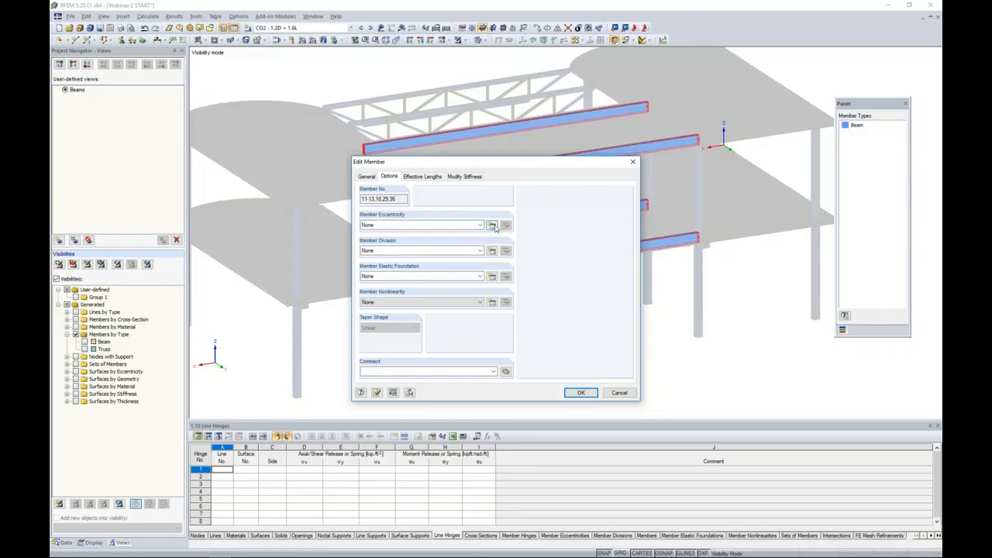
drag(491, 160, 580, 147)
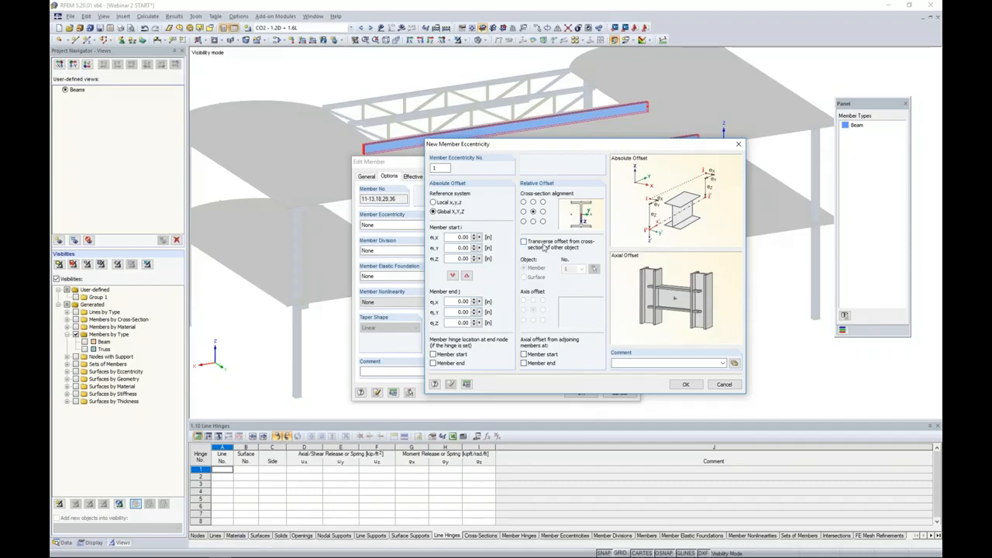
click(533, 202)
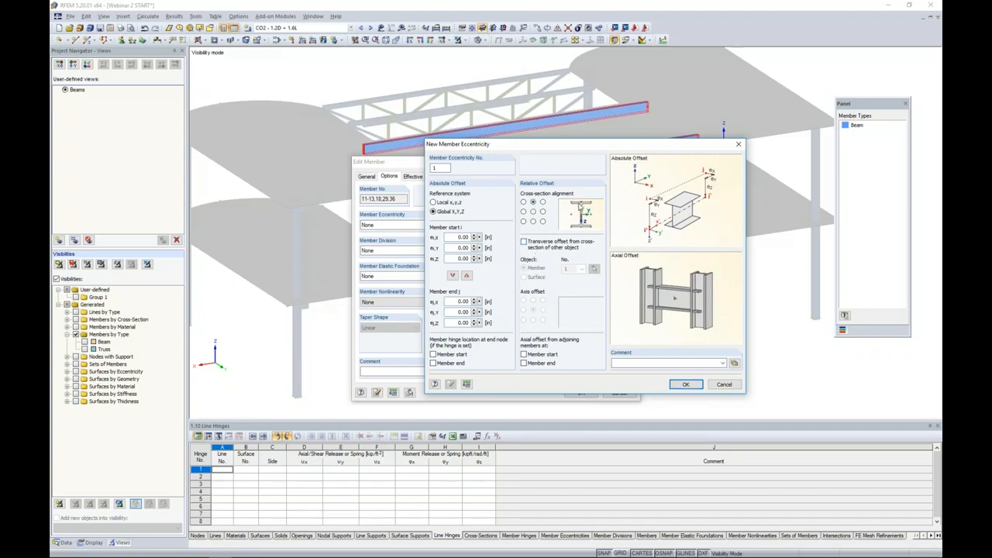
click(524, 242)
click(524, 277)
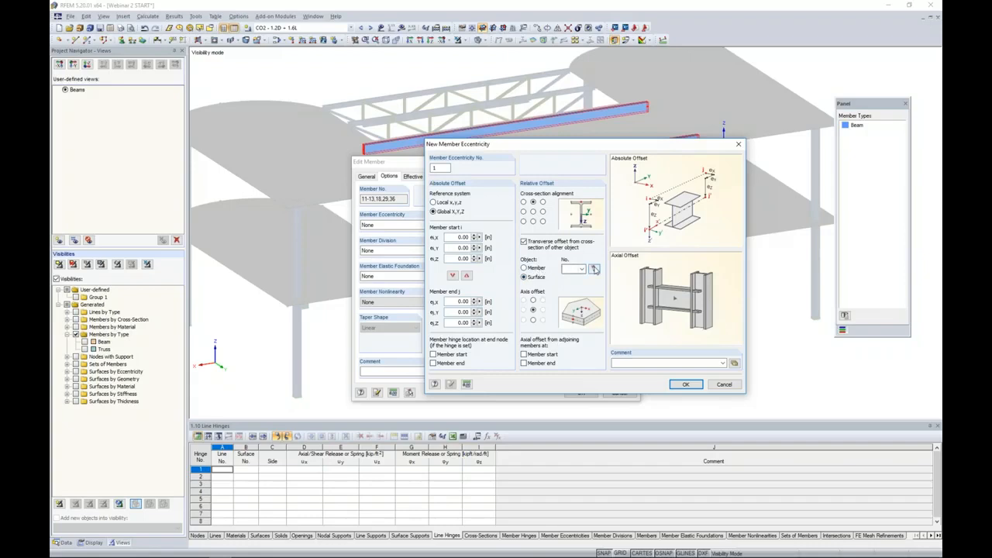
Use upper slab surface 5 as the offset object with bottom-centre axis offset, and assign the eccentricity to the beams
click(594, 268)
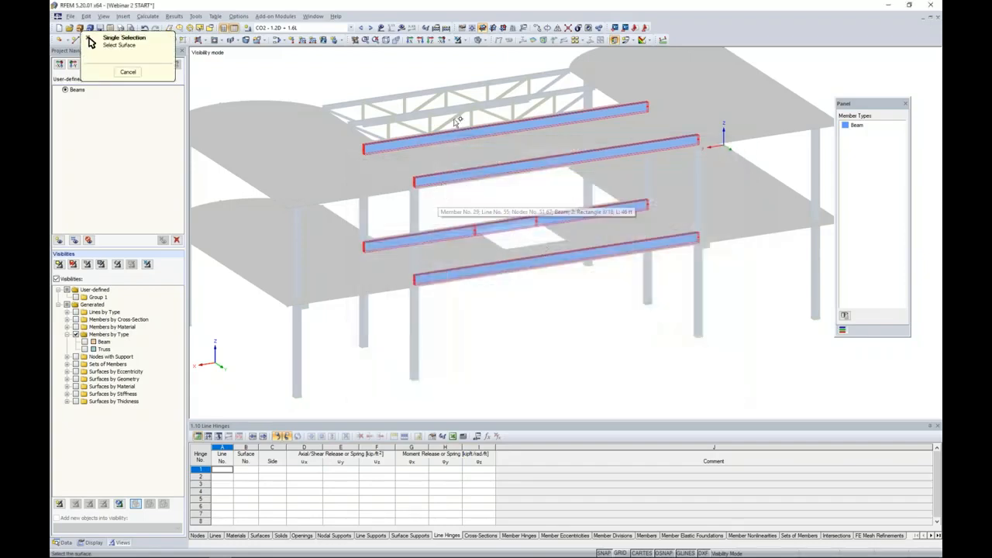
click(458, 41)
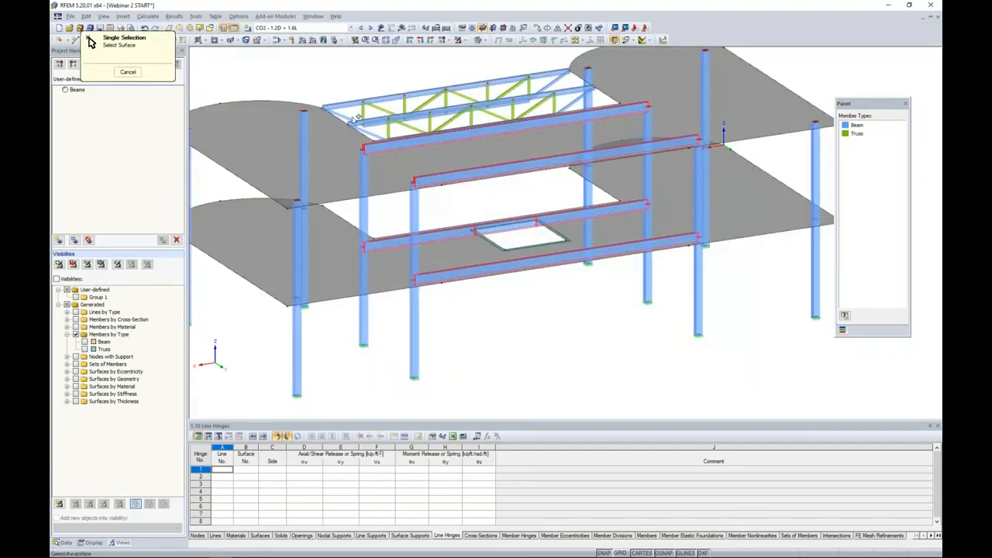
click(500, 138)
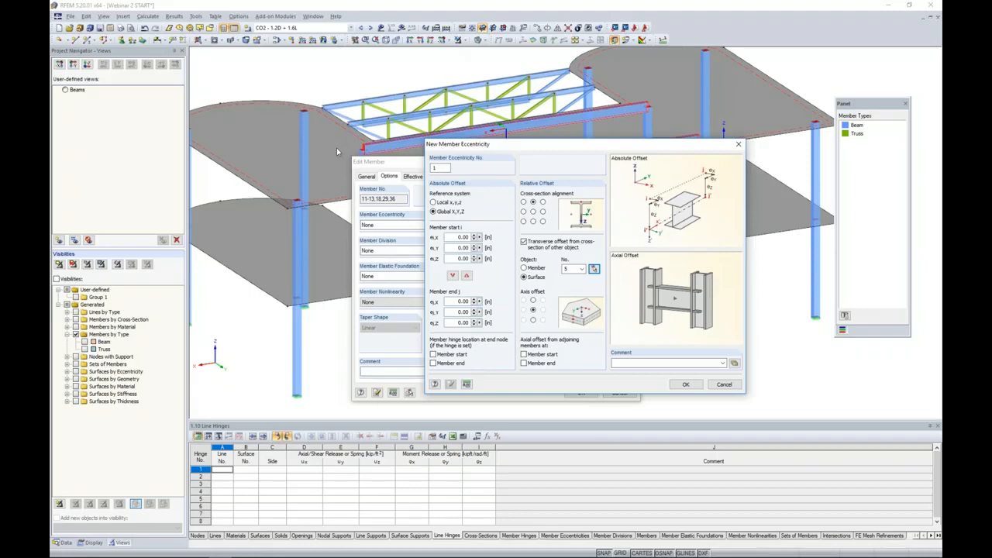
click(533, 320)
click(684, 385)
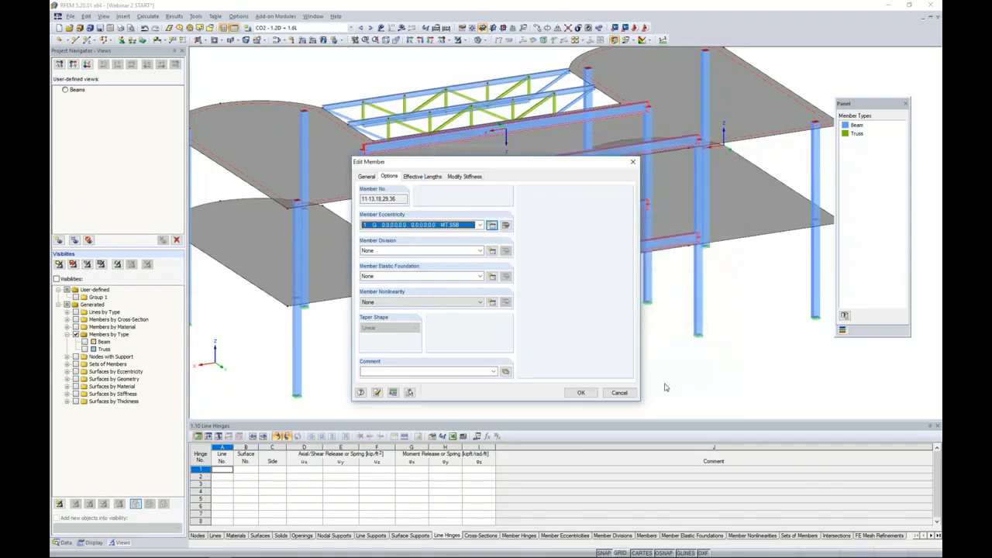
click(581, 392)
ctrl+middle_drag(521, 310, 522, 286)
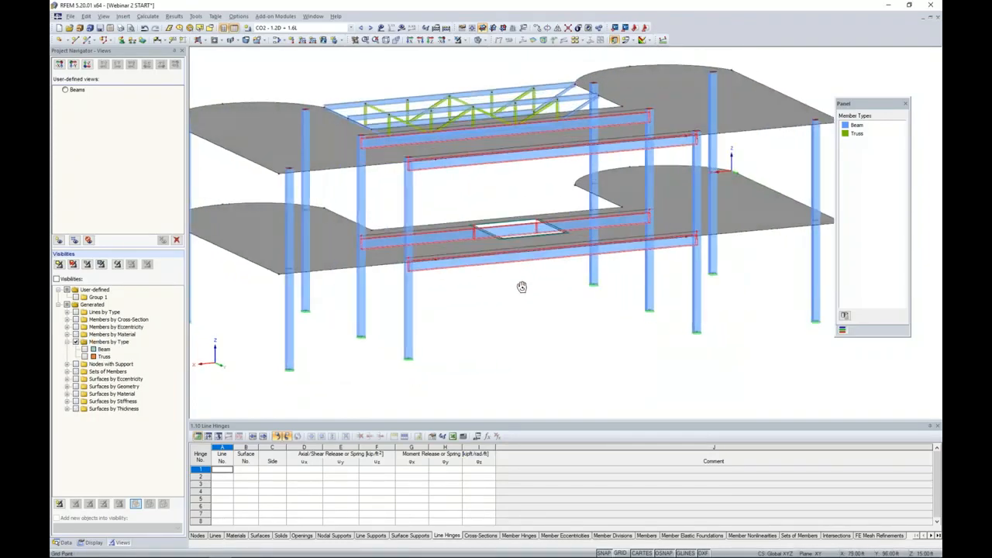
scroll(527, 294, up, 5)
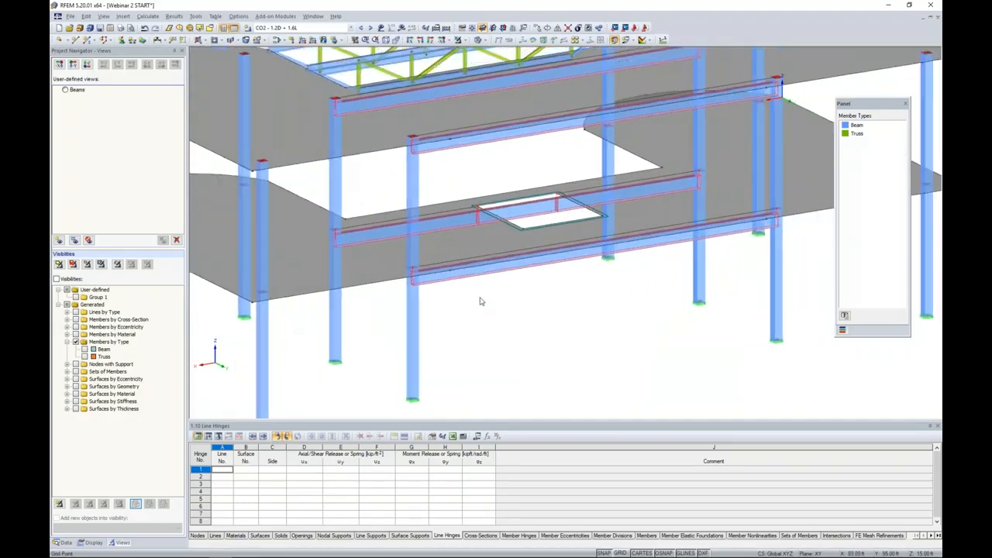
scroll(478, 299, down, 3)
scroll(470, 302, up, 2)
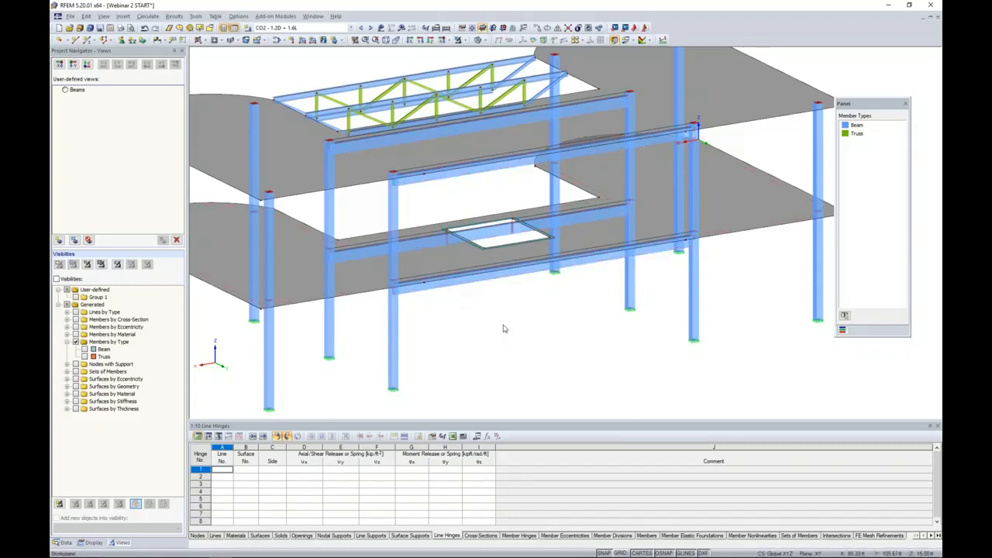
Create a new line release type that releases rotation φx and translation ux
click(65, 541)
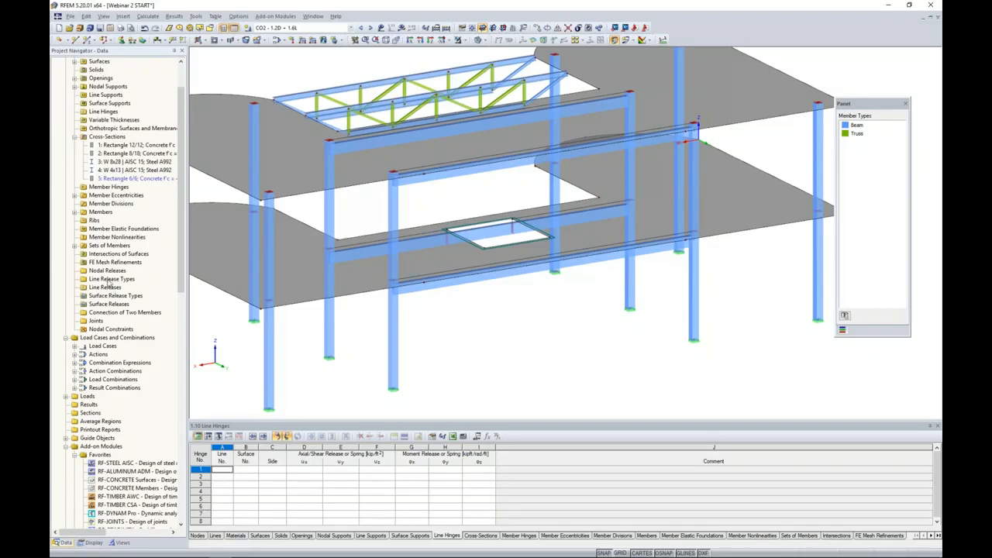
scroll(110, 280, up, 2)
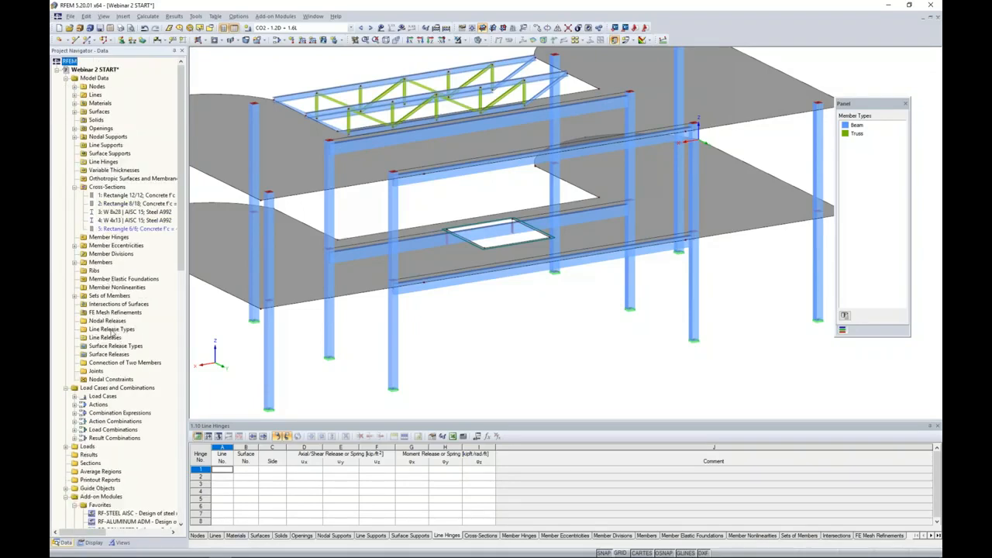
right_click(112, 331)
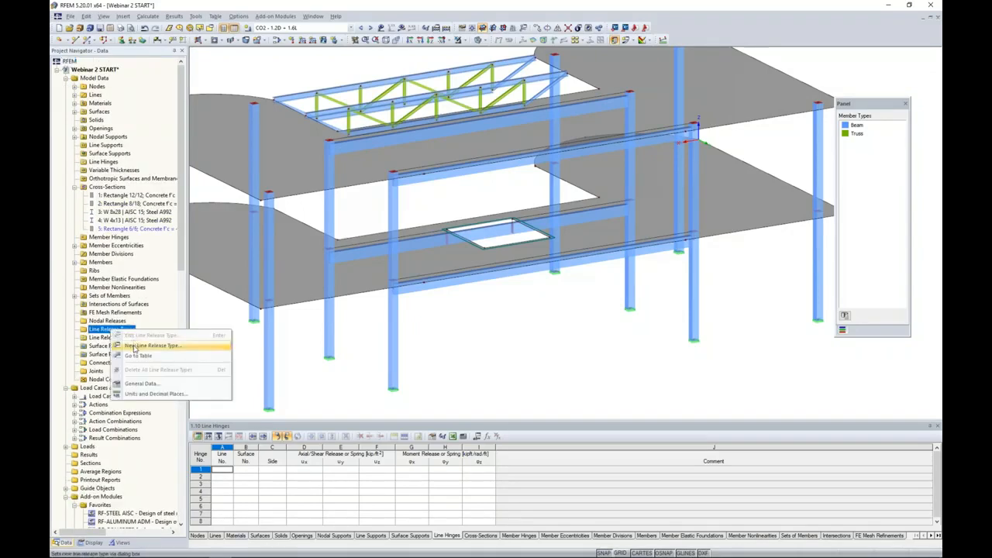
click(147, 346)
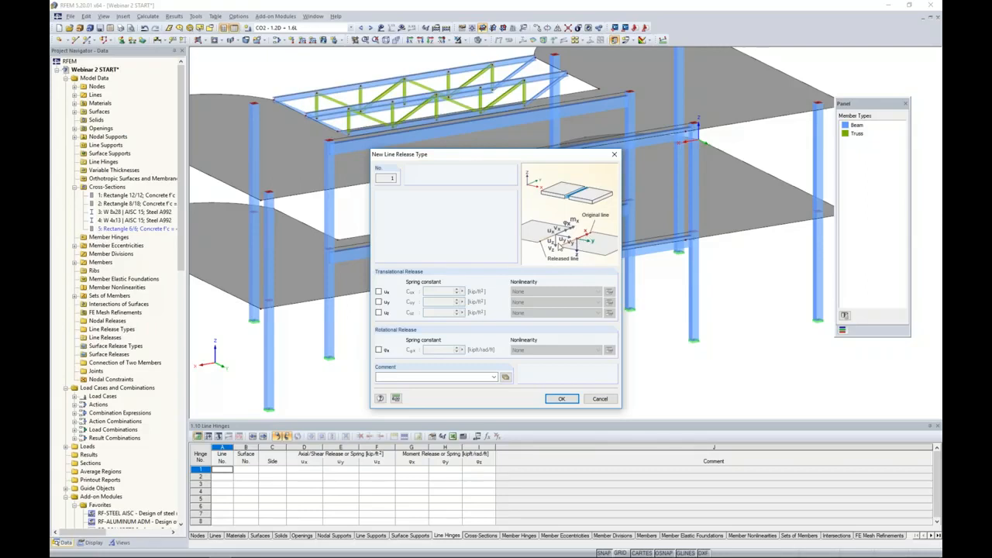
click(379, 350)
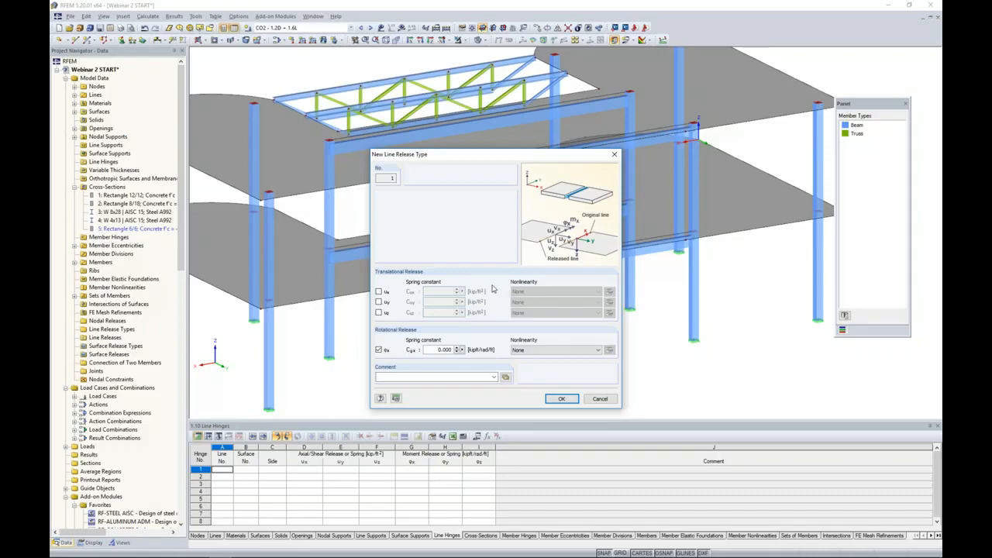
click(379, 291)
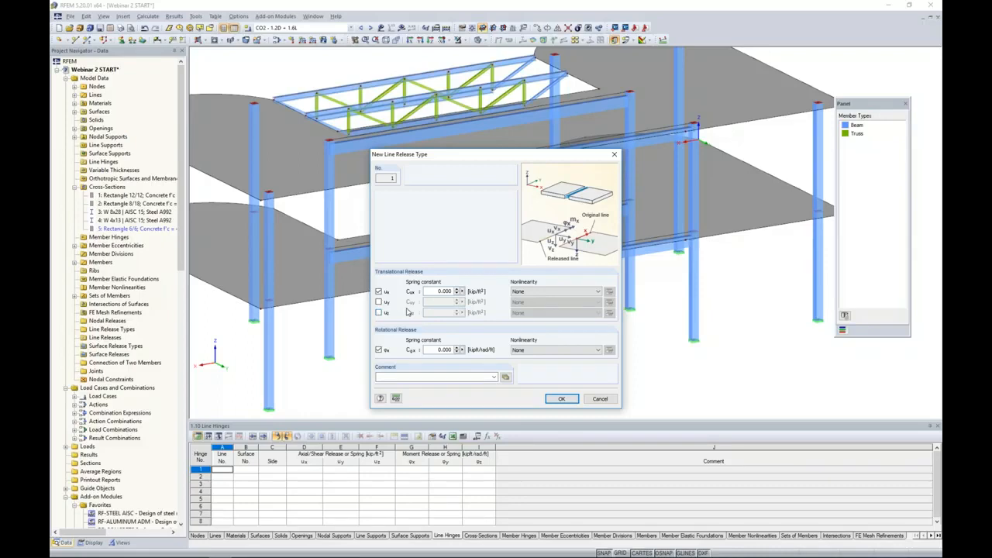
Release uz with the nonlinearity Fixed if positive vz, save the line release type and list it under its category
drag(469, 157, 603, 149)
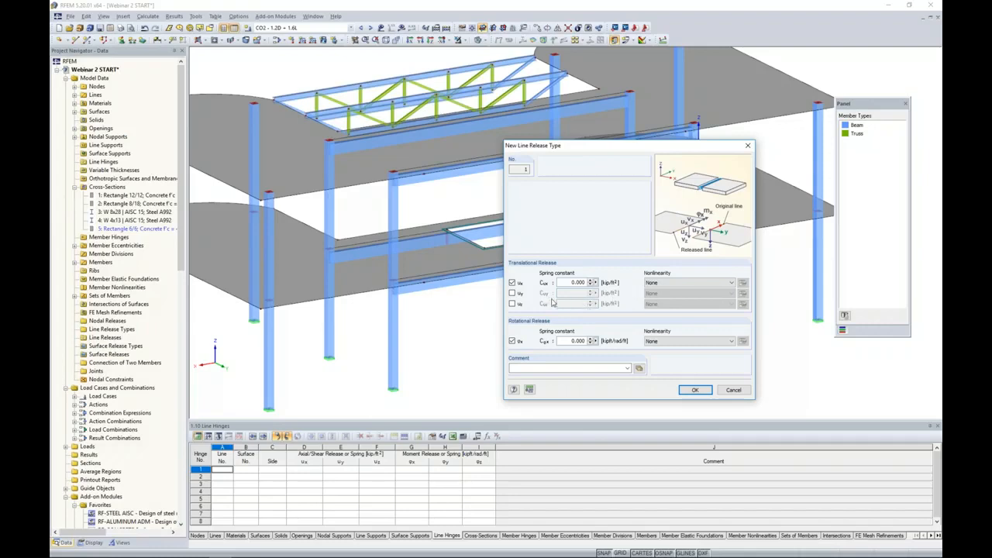
click(511, 303)
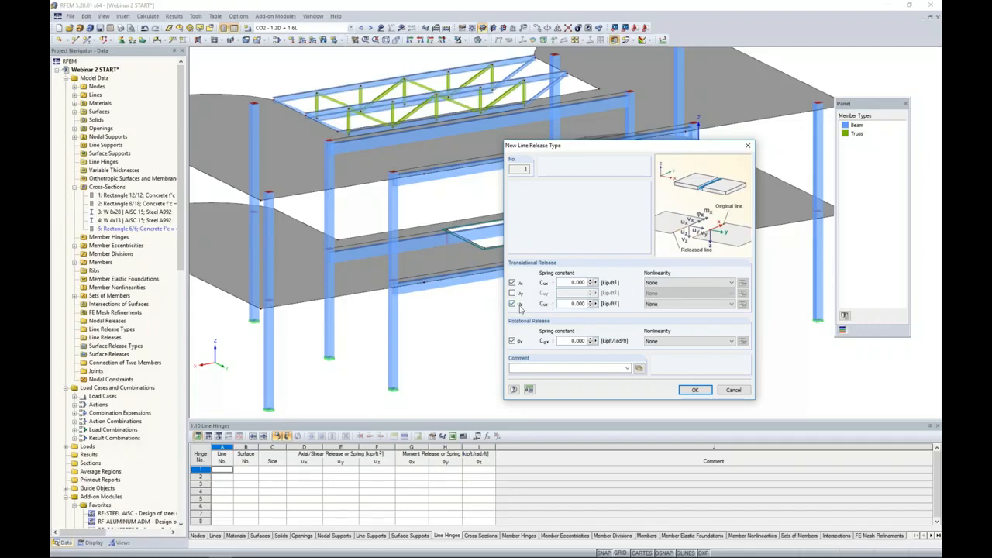
click(697, 303)
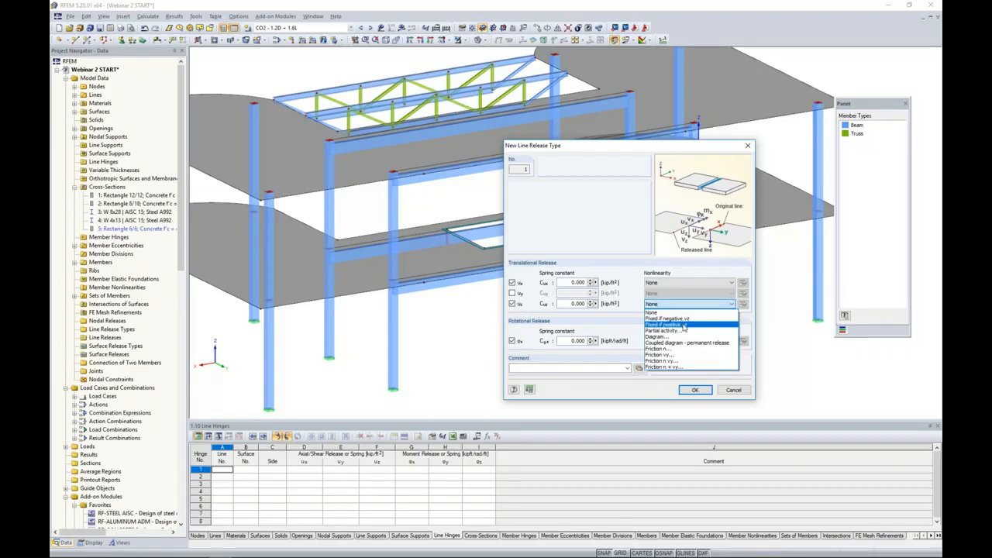
click(674, 325)
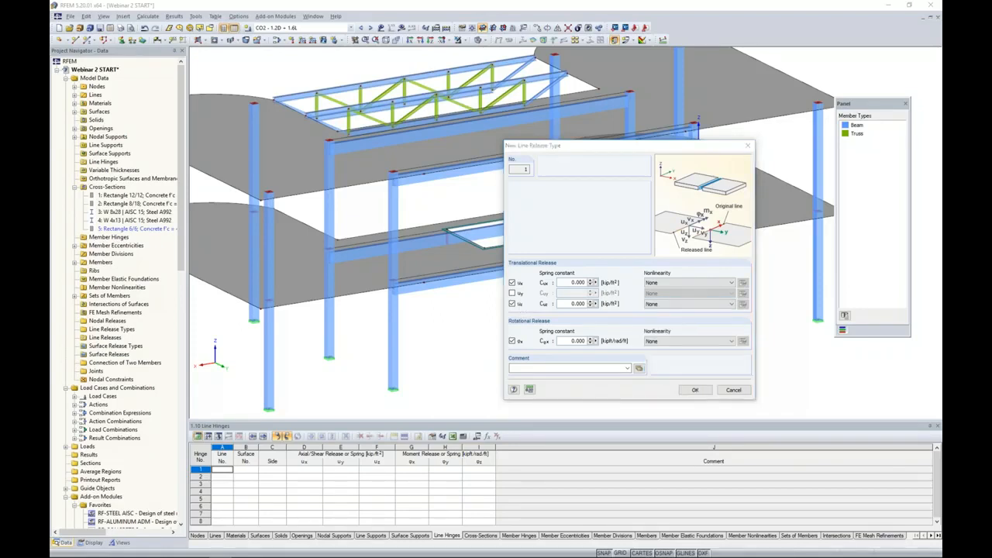
click(685, 305)
click(682, 325)
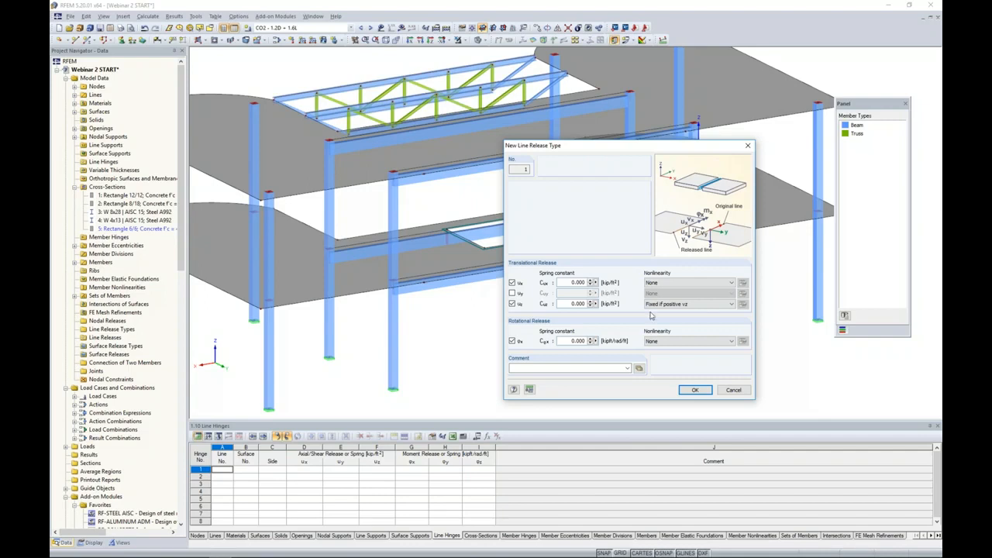
click(686, 390)
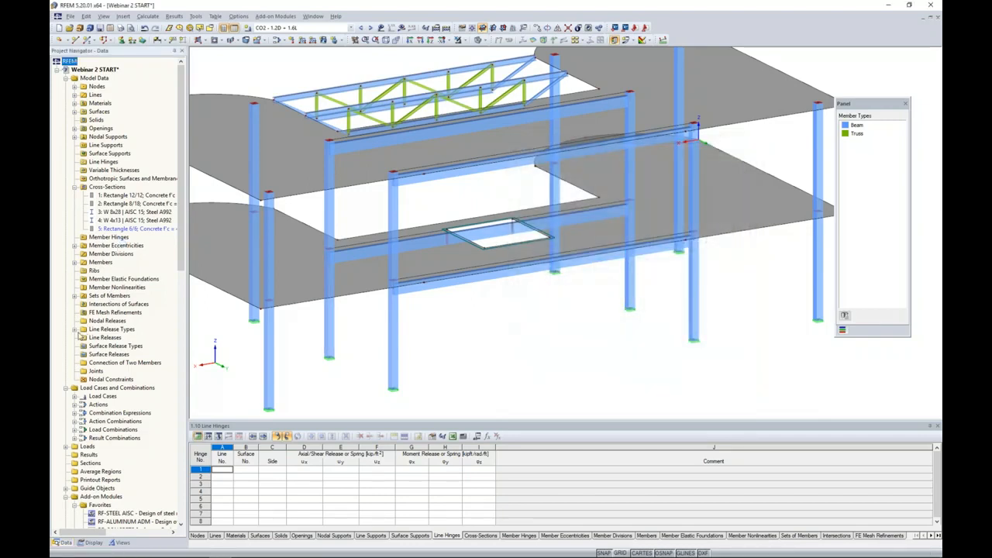
click(74, 331)
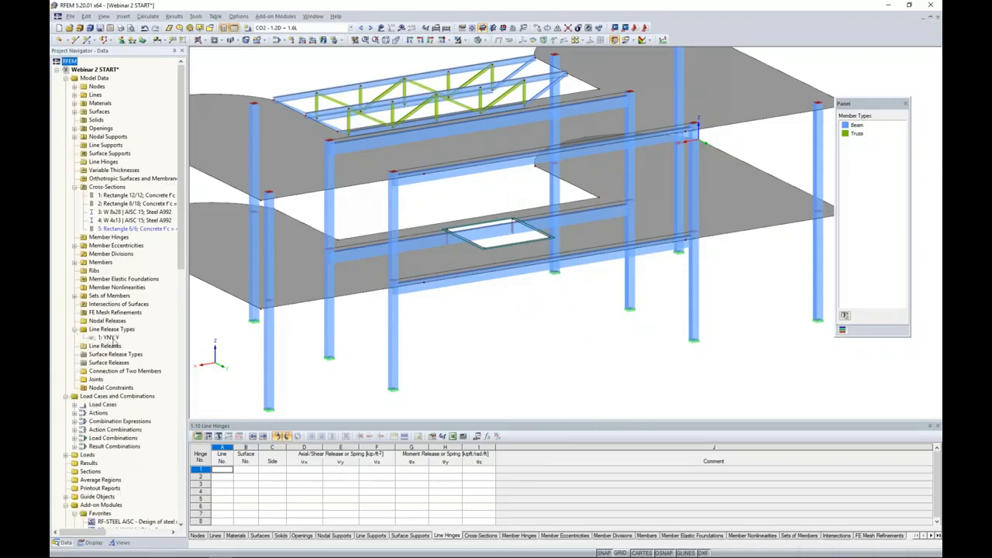
Graphically assign line releases of type 1 with lower slab surface 6 as the released surface along both long lower-floor beams
right_click(109, 345)
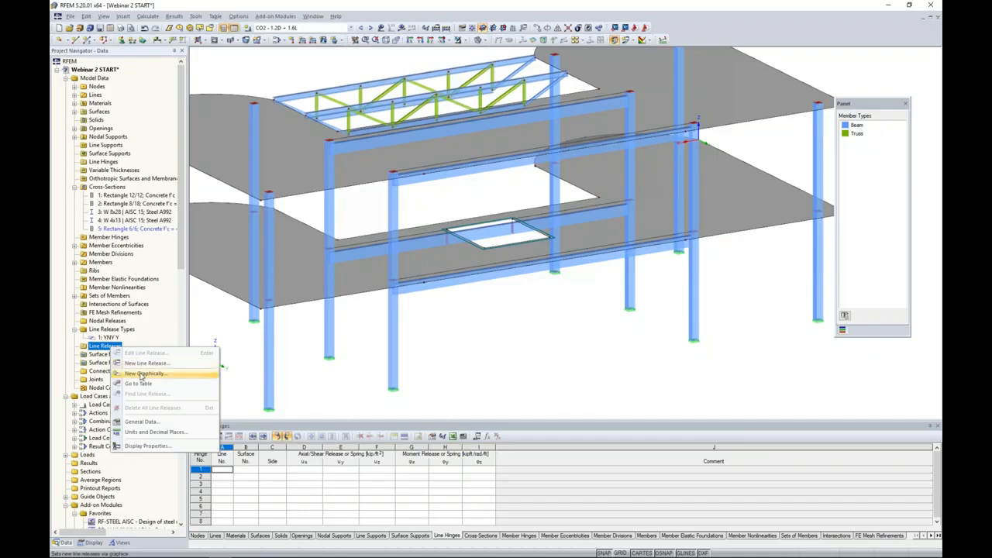
click(142, 375)
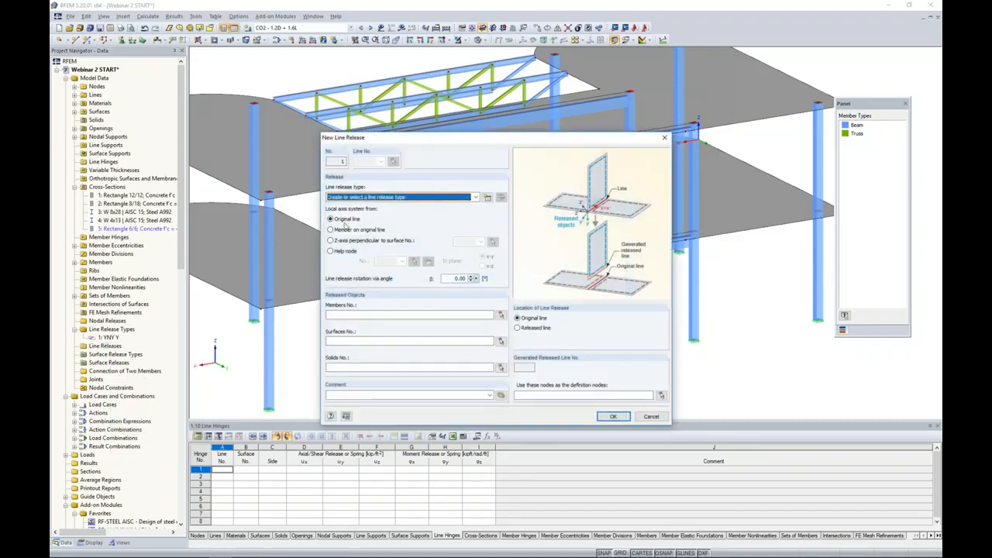
click(370, 197)
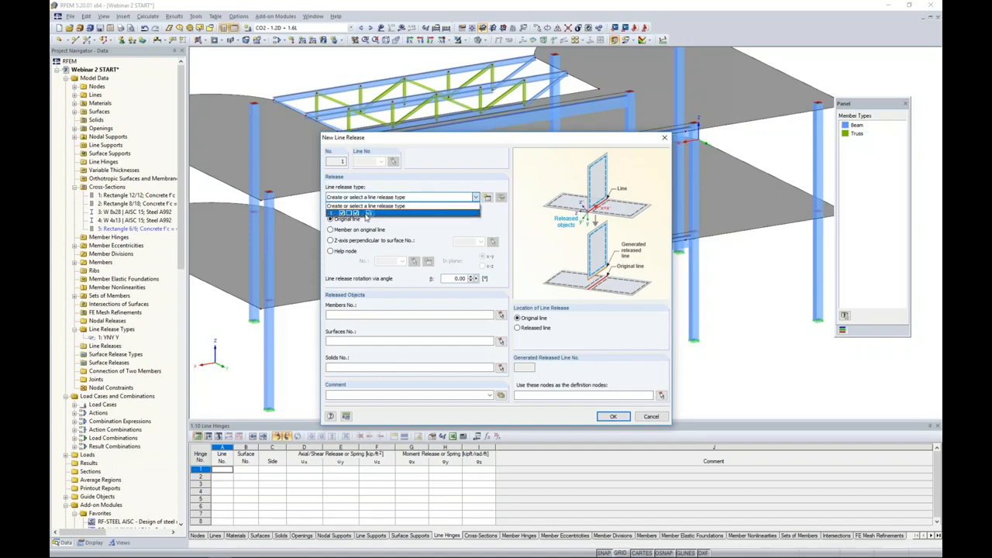
click(366, 213)
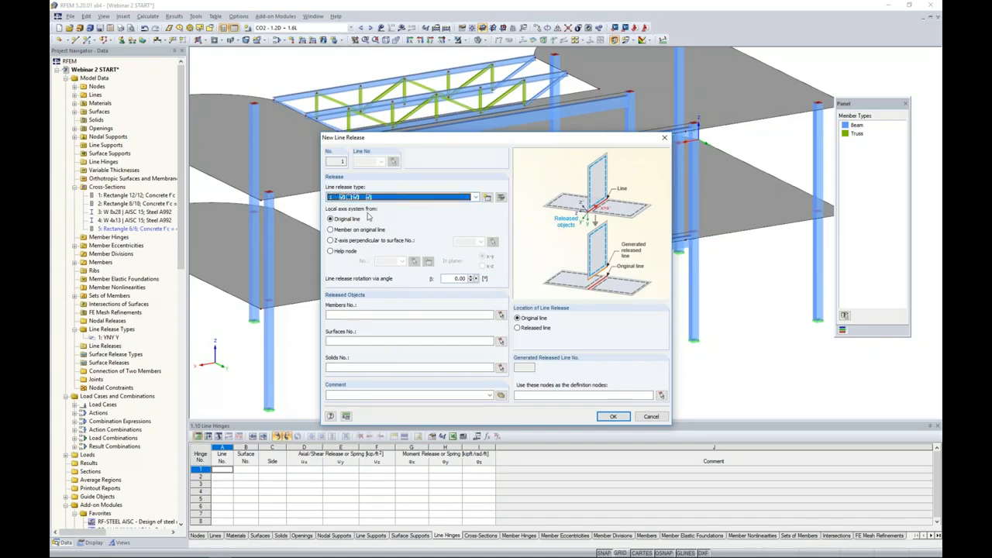
click(501, 341)
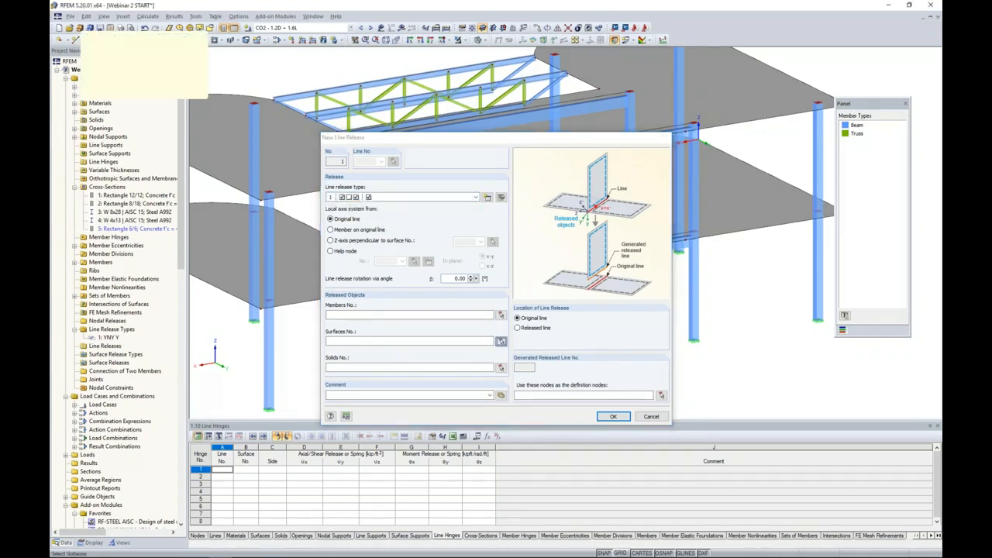
click(496, 260)
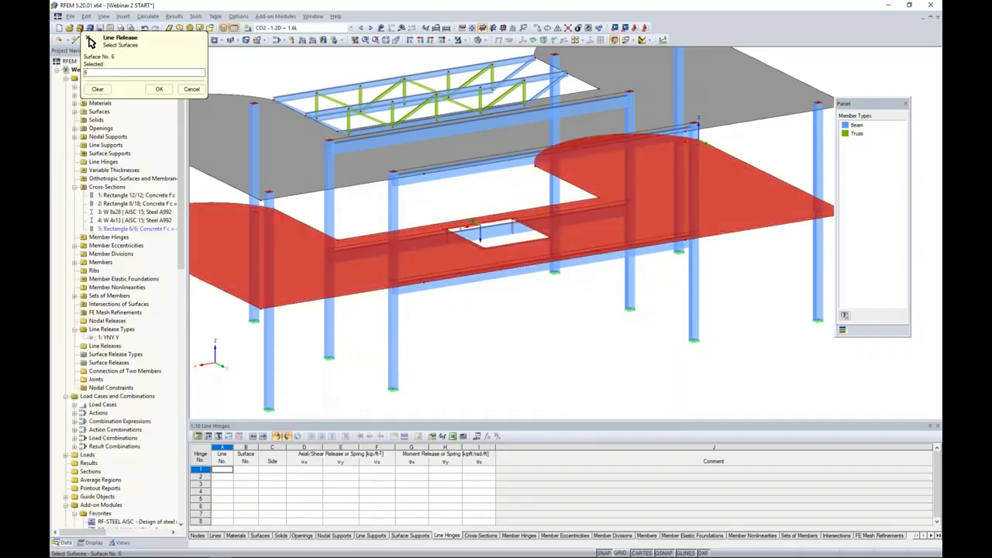
click(157, 89)
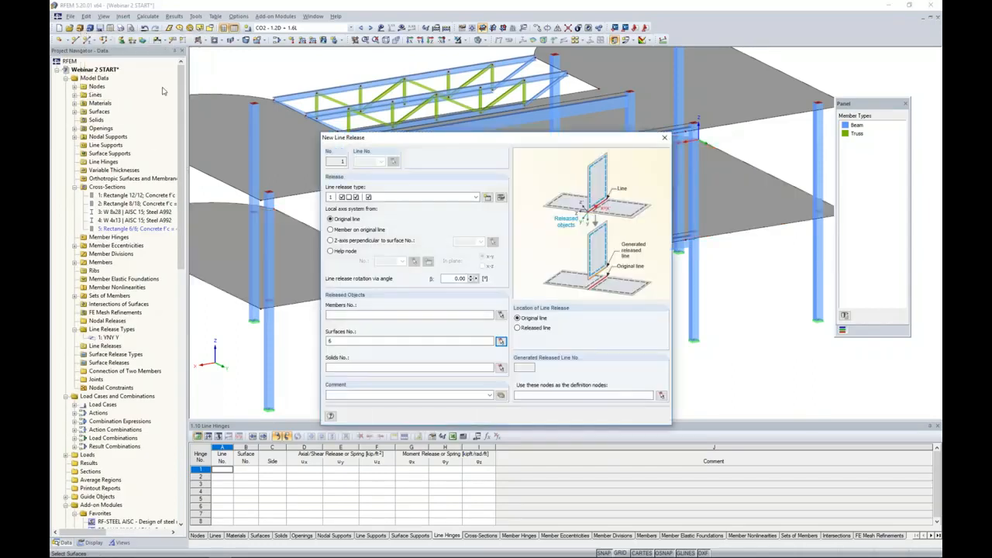
click(612, 416)
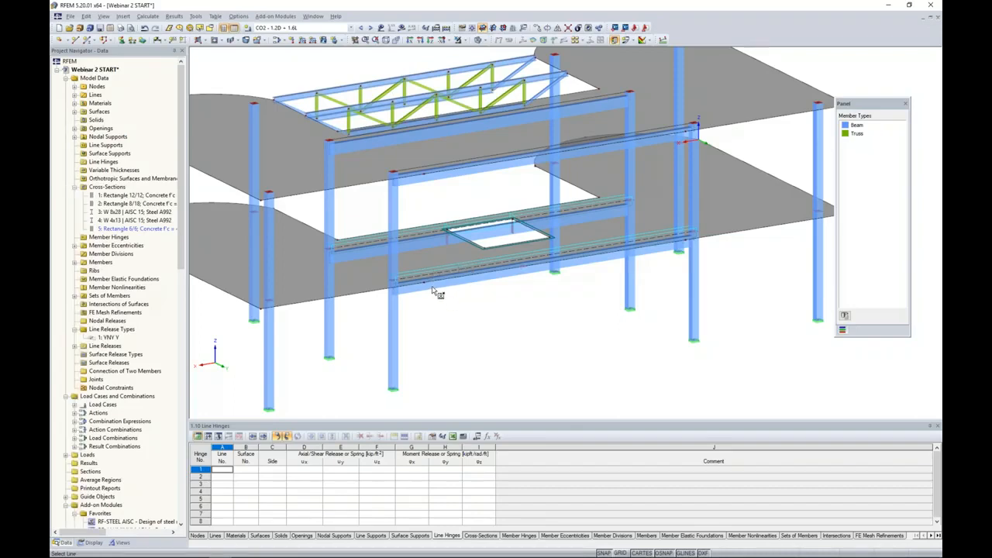
key(Escape)
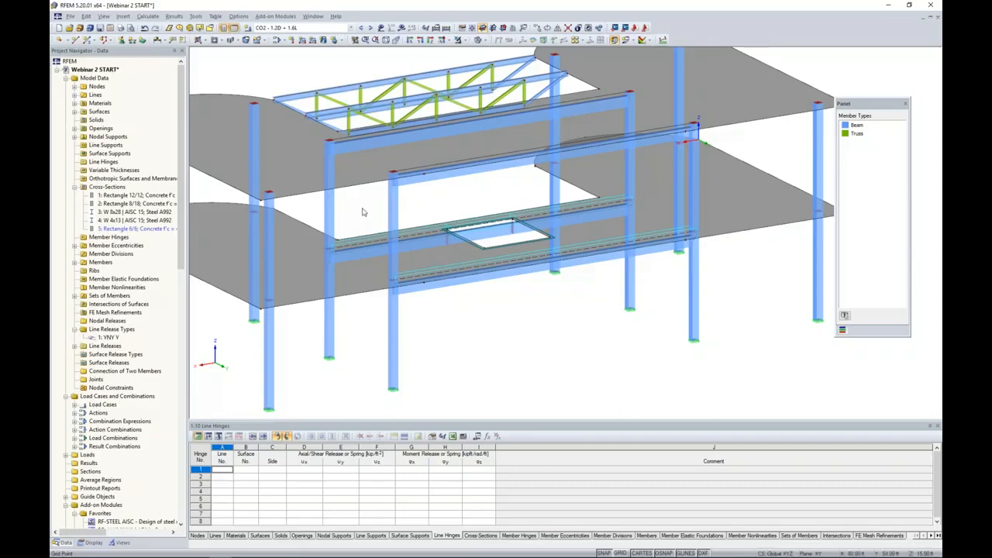
Graphically assign line releases of the same type with upper slab surface 5 as the released surface along both long upper-floor beams
right_click(363, 211)
click(402, 215)
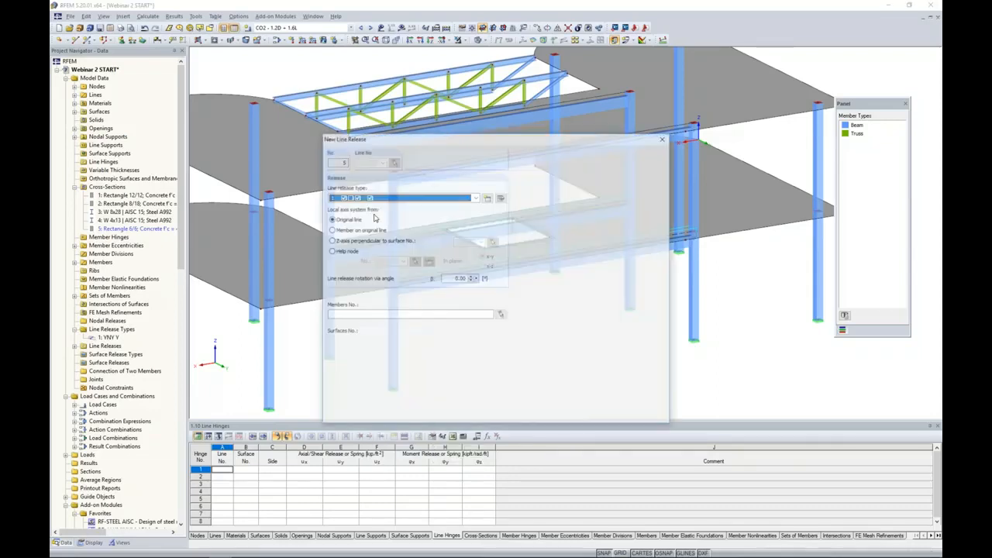
click(500, 340)
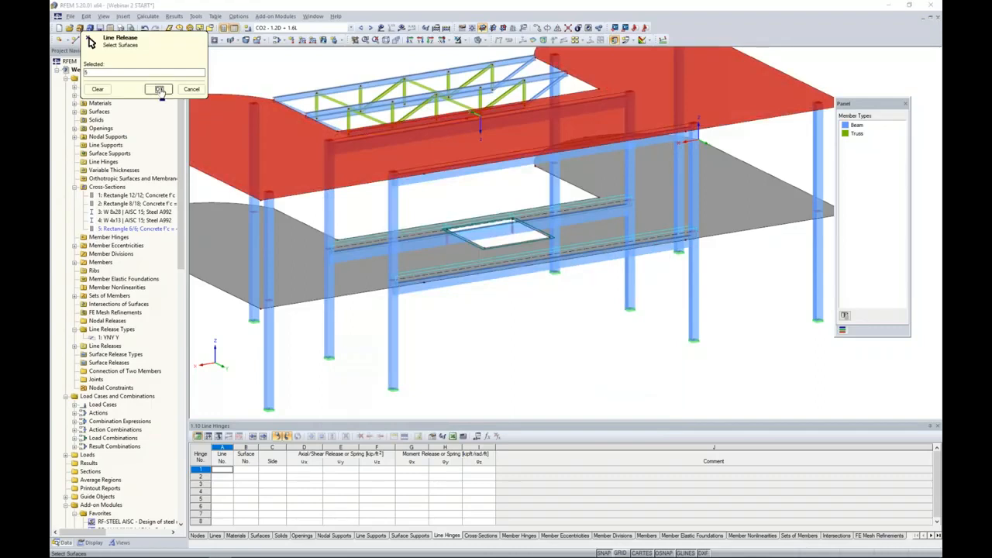
click(159, 89)
click(612, 416)
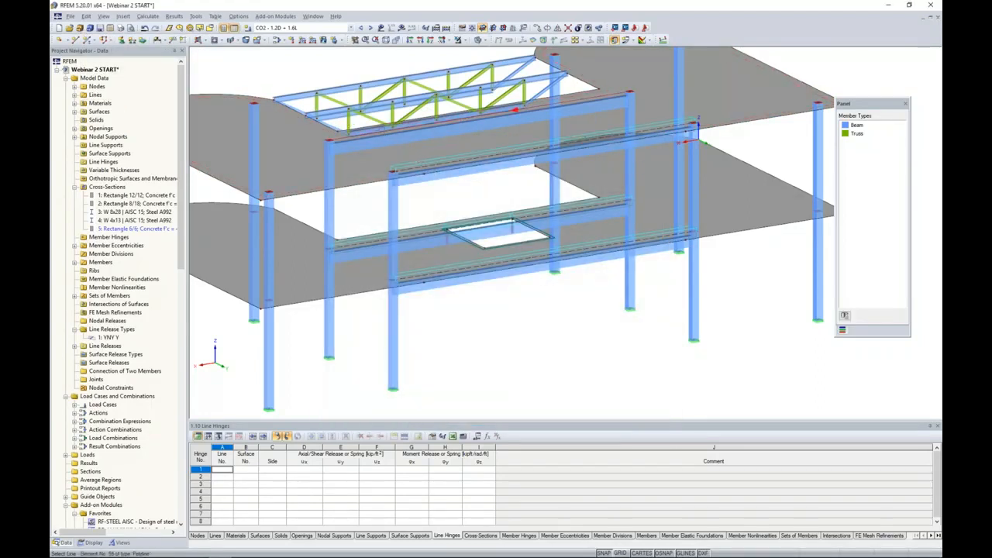
ctrl+middle_drag(495, 318, 522, 285)
scroll(522, 285, up, 2)
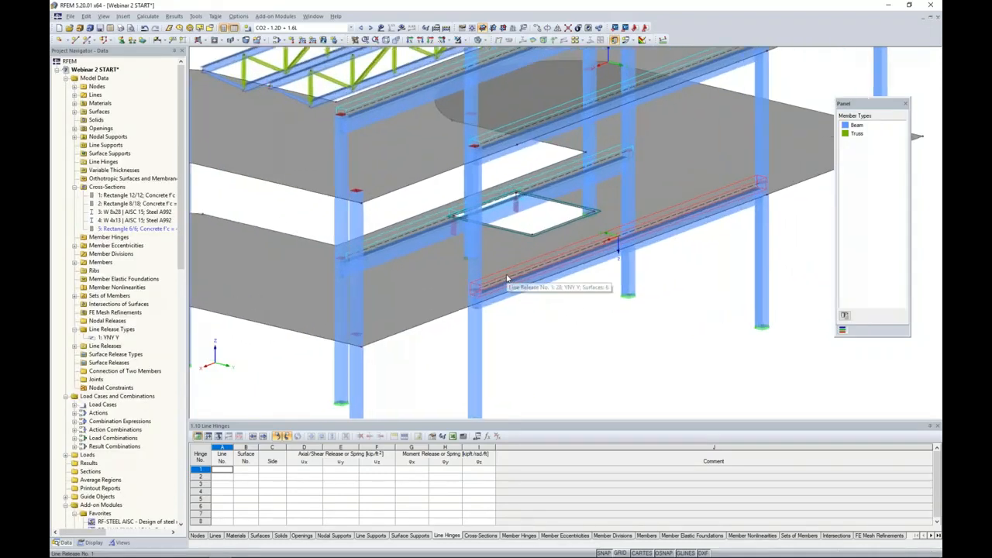
ctrl+middle_drag(565, 316, 500, 308)
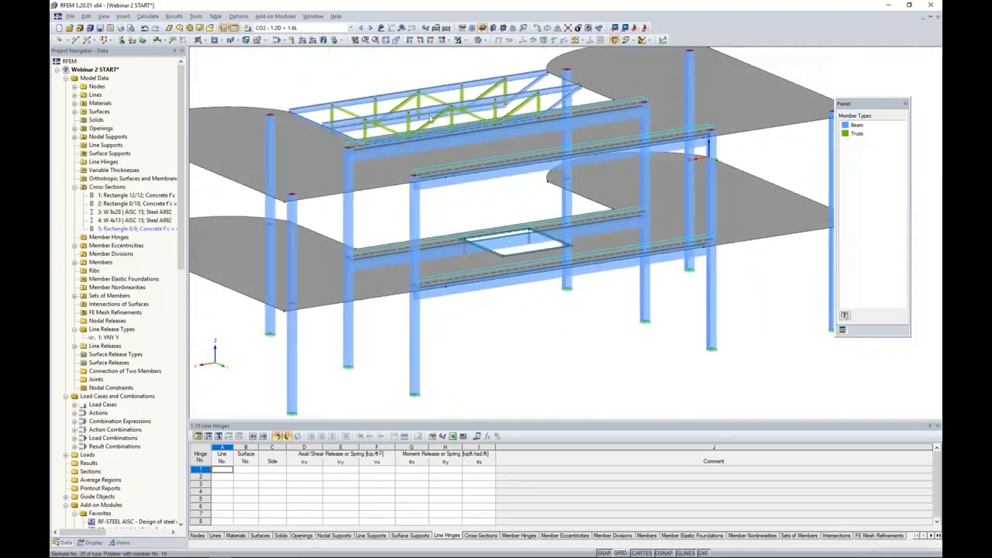
Calculate load combination CO2 and reduce the deformation display factor to 7.75
click(401, 29)
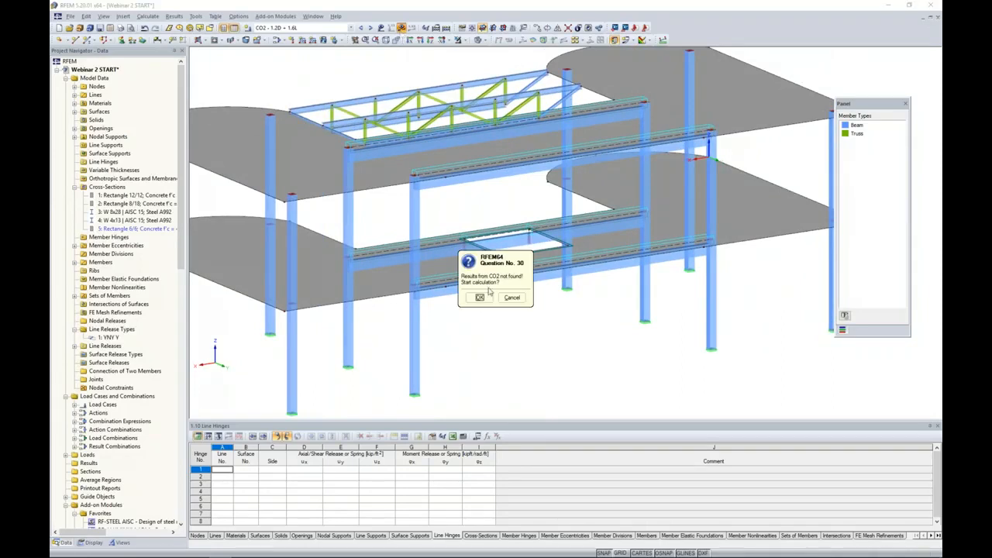
click(478, 296)
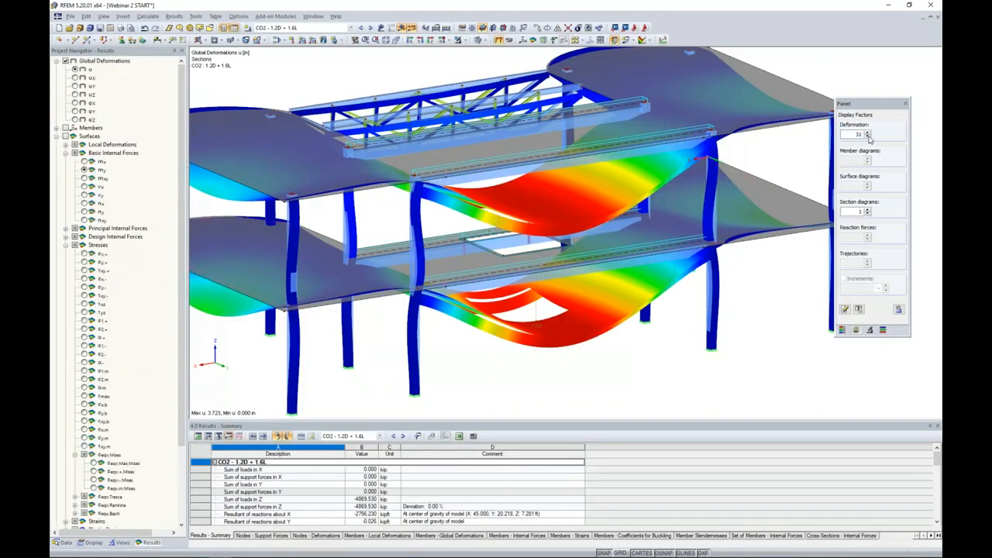
click(867, 137)
click(868, 137)
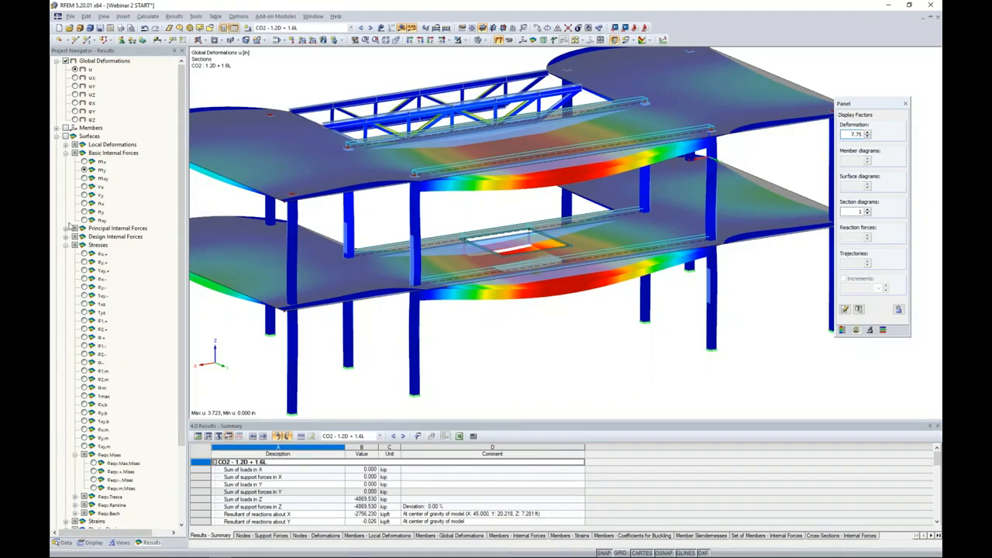
Collapse the surface results and display the member internal forces MT instead of the global deformations
click(66, 245)
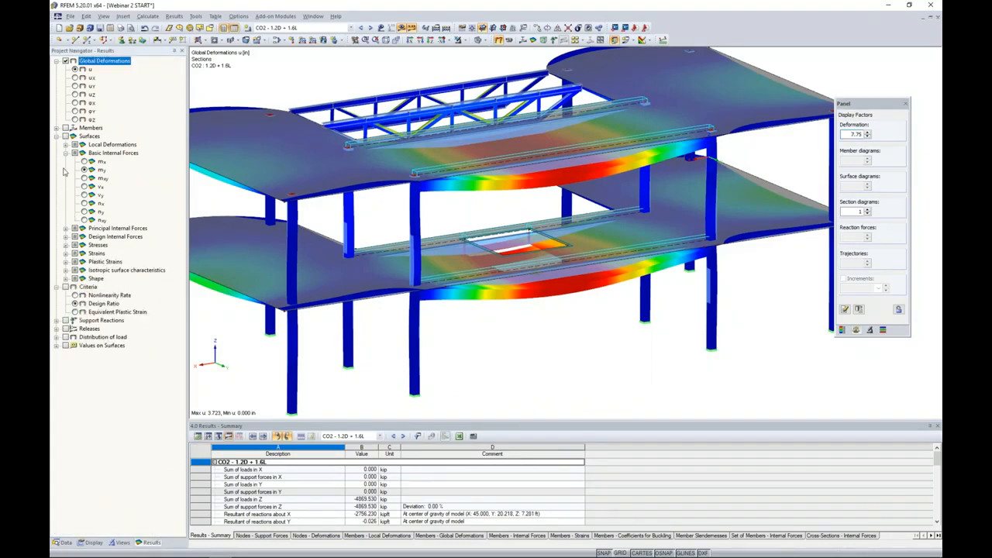
click(57, 136)
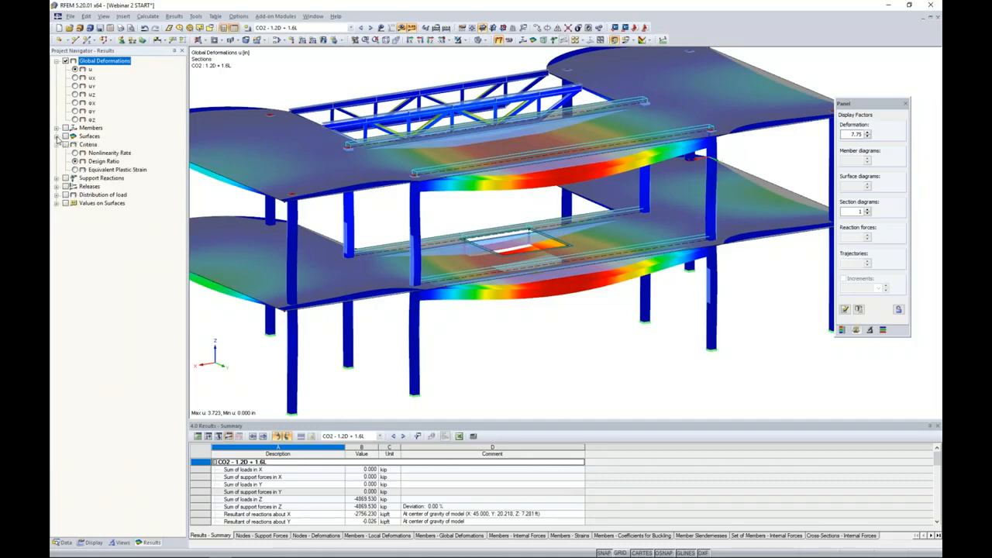
click(56, 128)
click(66, 128)
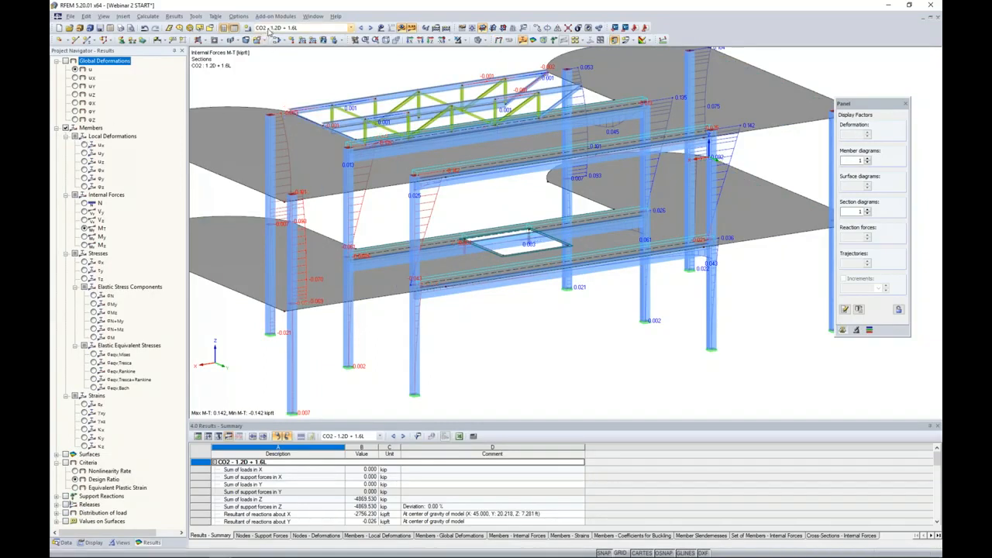
Isolate the long front beam of the lower floor and review its N, Vz and MT diagrams
click(529, 288)
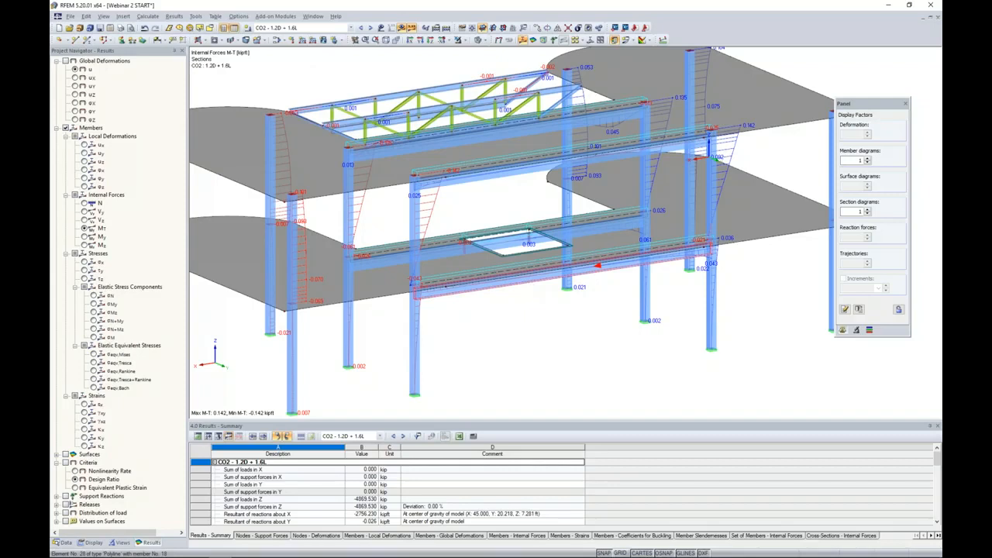
click(460, 39)
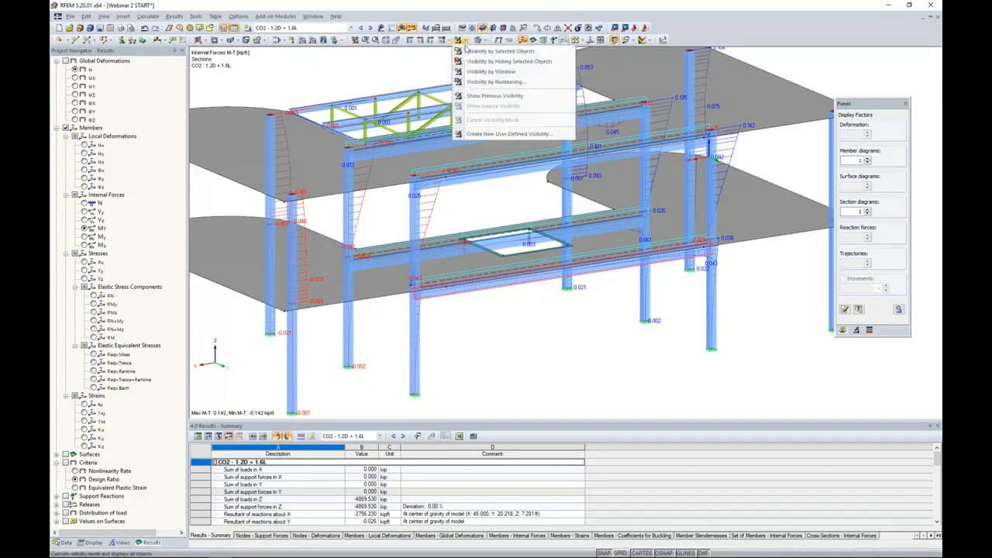
click(495, 51)
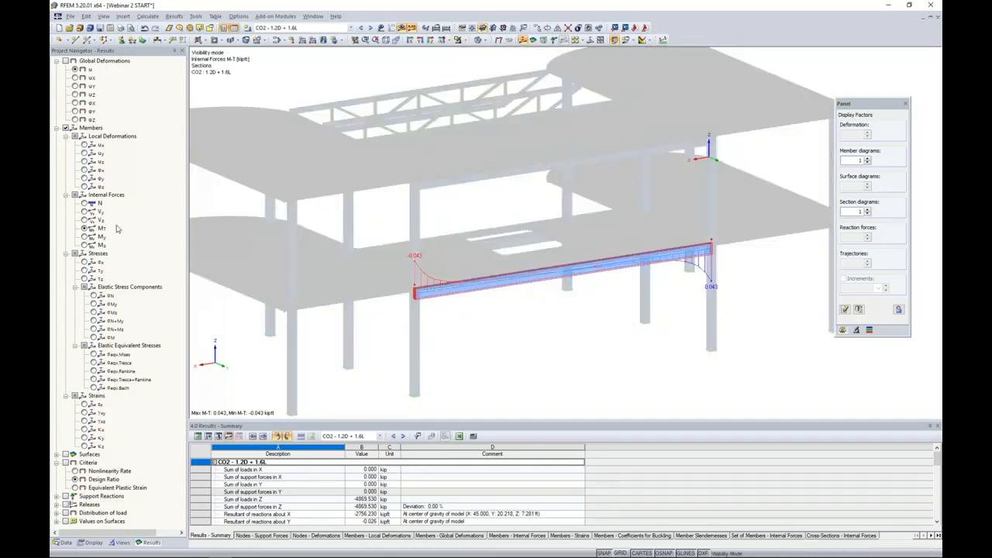
click(85, 203)
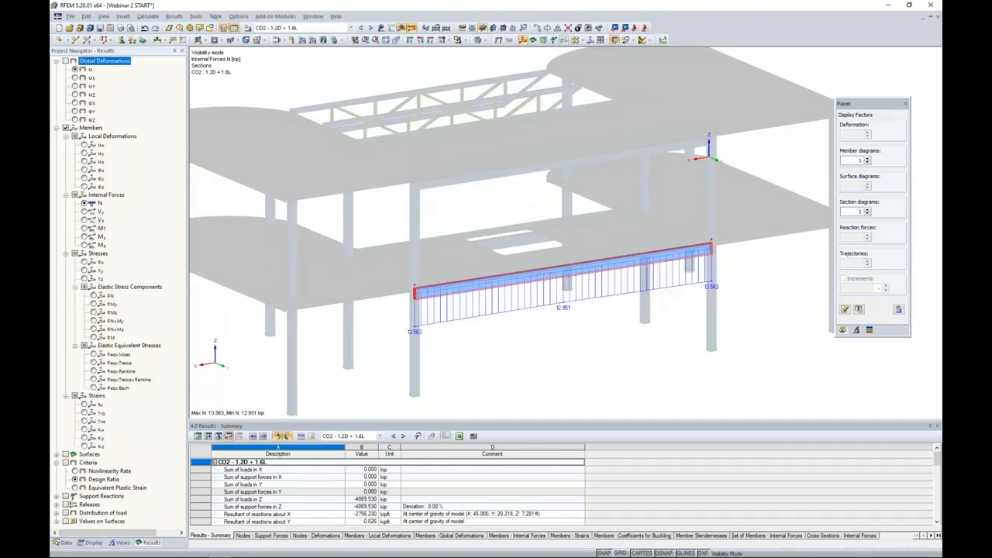
click(84, 220)
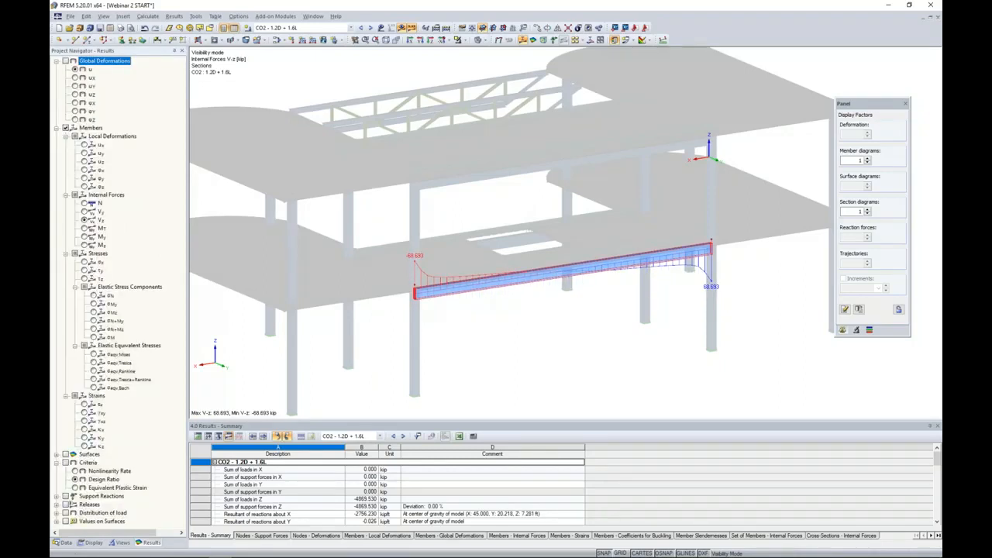
click(85, 228)
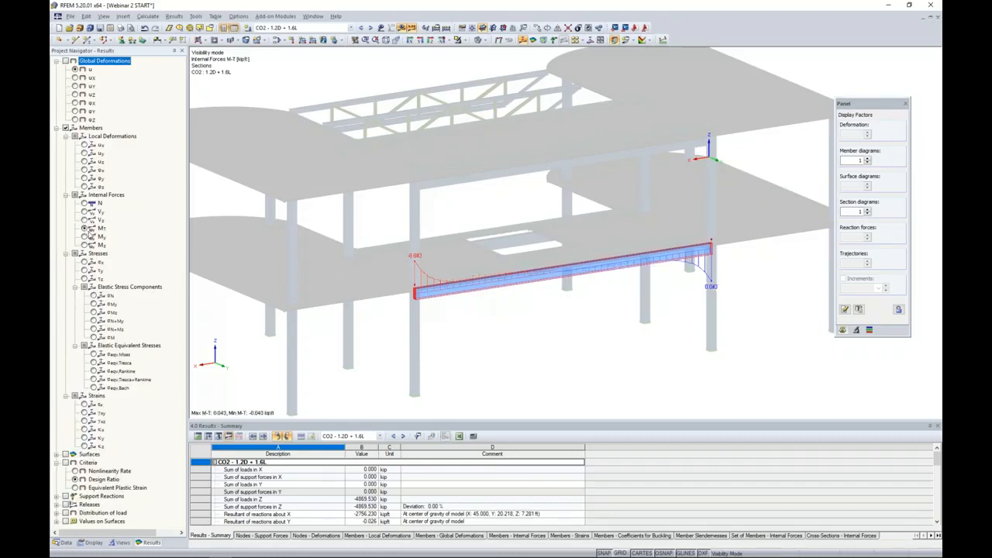
scroll(571, 313, up, 2)
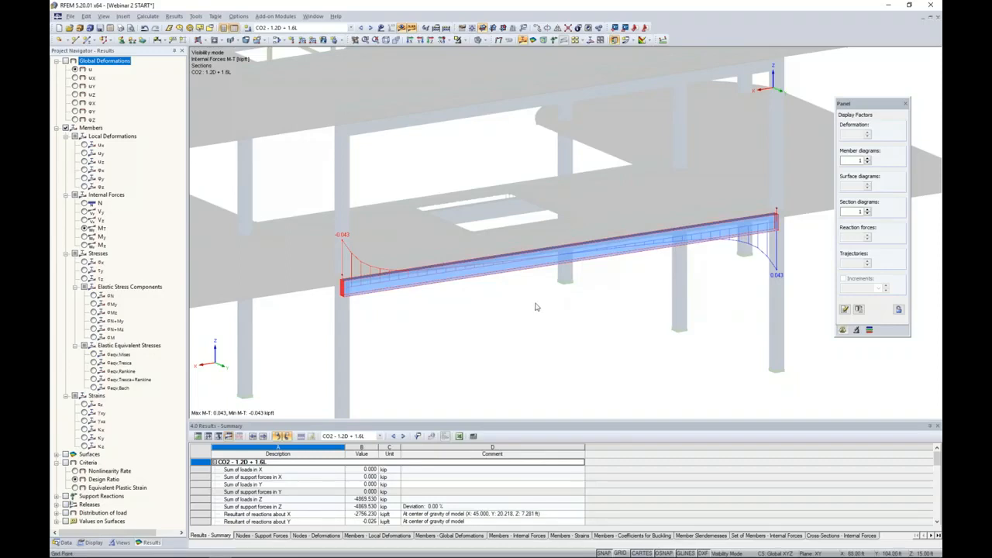
Switch to the PowerPoint slide show, view the Line Releases and Member Torsion slide, and return to RFEM
key(super+Tab)
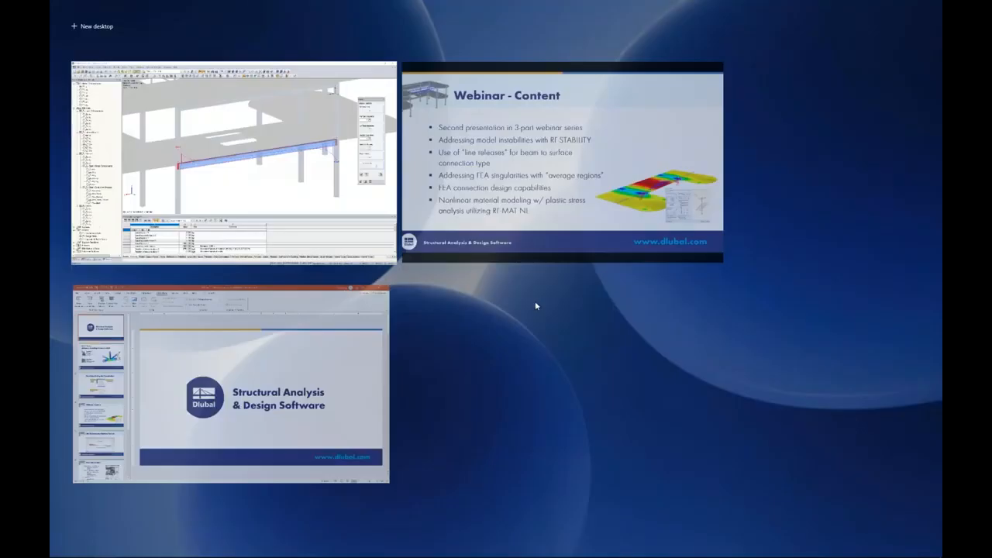
click(535, 193)
key(Right)
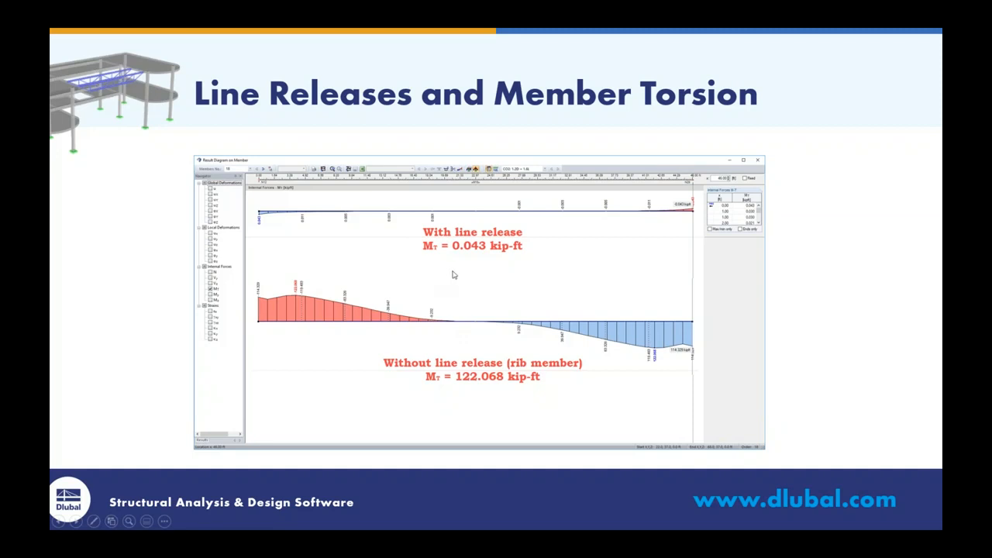
key(super+Tab)
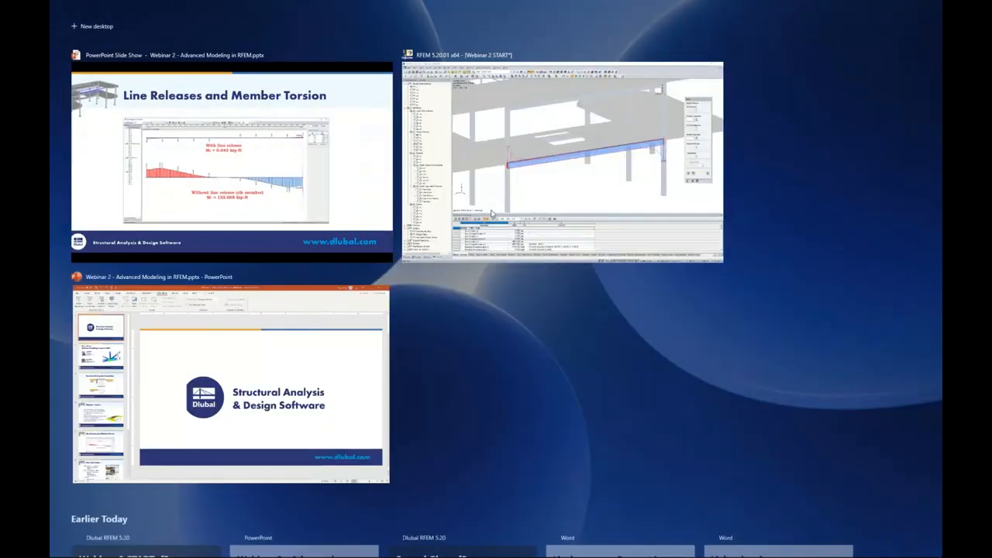
click(504, 190)
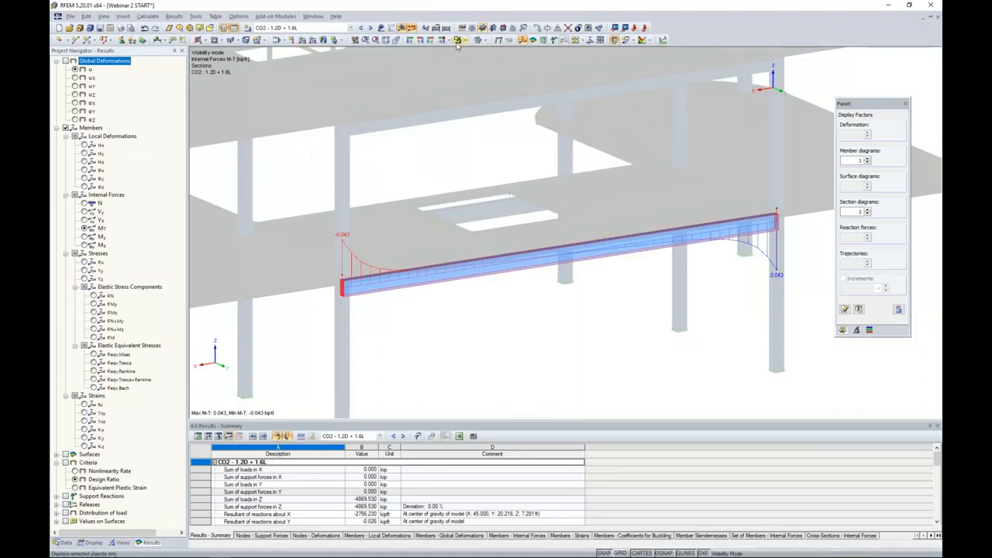
Hide the results, cancel the visibility mode to restore the whole model, and redisplay the CO2 results
click(432, 28)
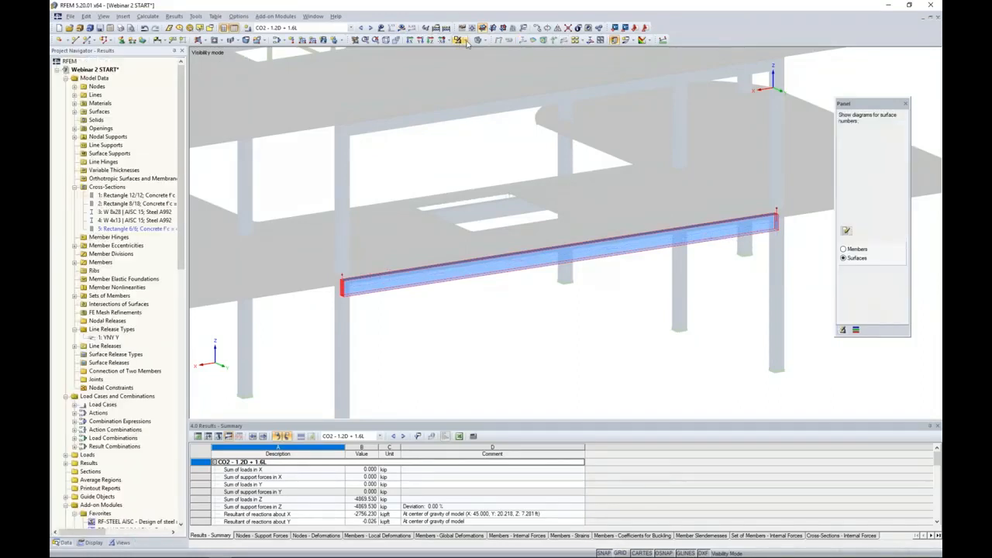
click(466, 40)
click(475, 121)
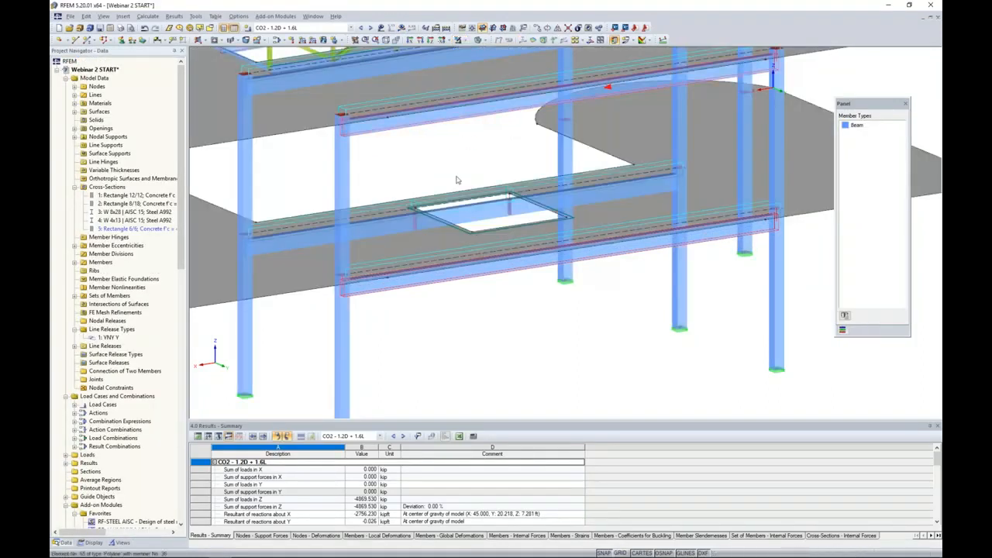
scroll(457, 182, down, 5)
scroll(457, 186, down, 2)
ctrl+middle_drag(457, 186, 515, 292)
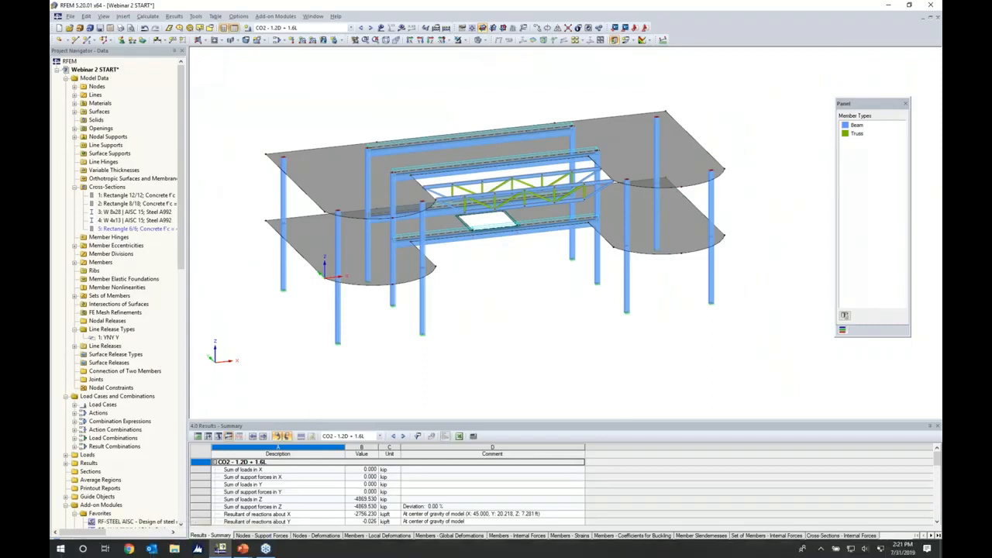
click(402, 28)
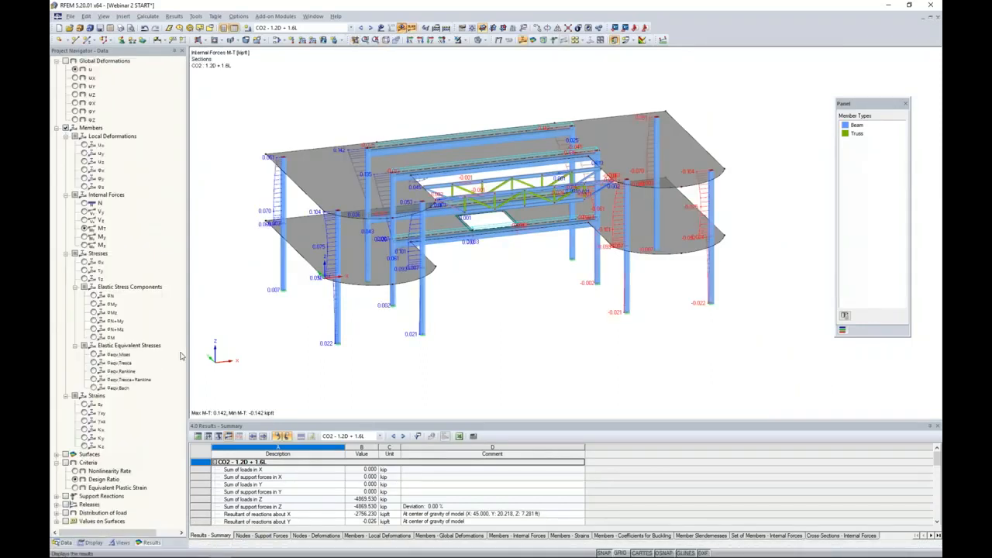
Hide the member results and display the surface basic internal forces with their colour scale
click(65, 128)
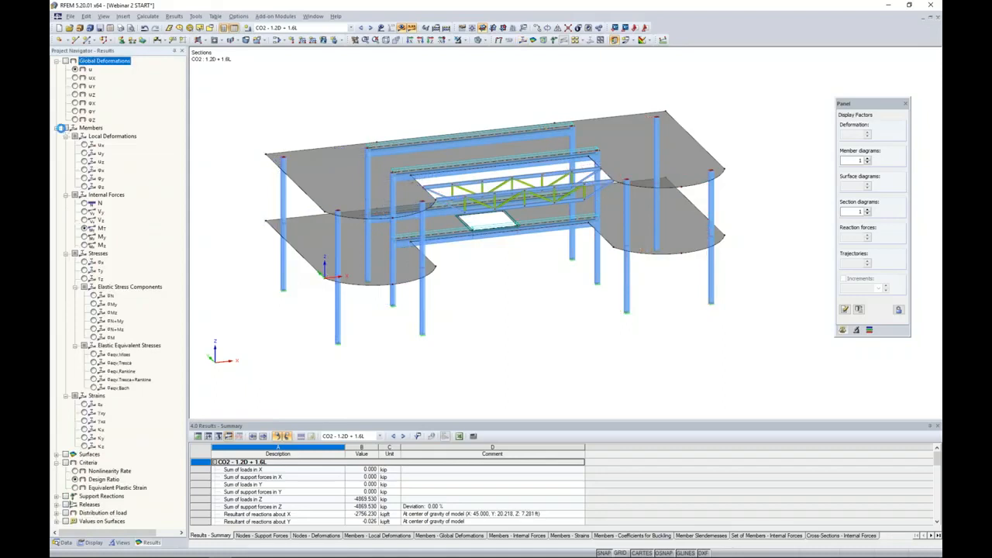
click(57, 128)
click(57, 136)
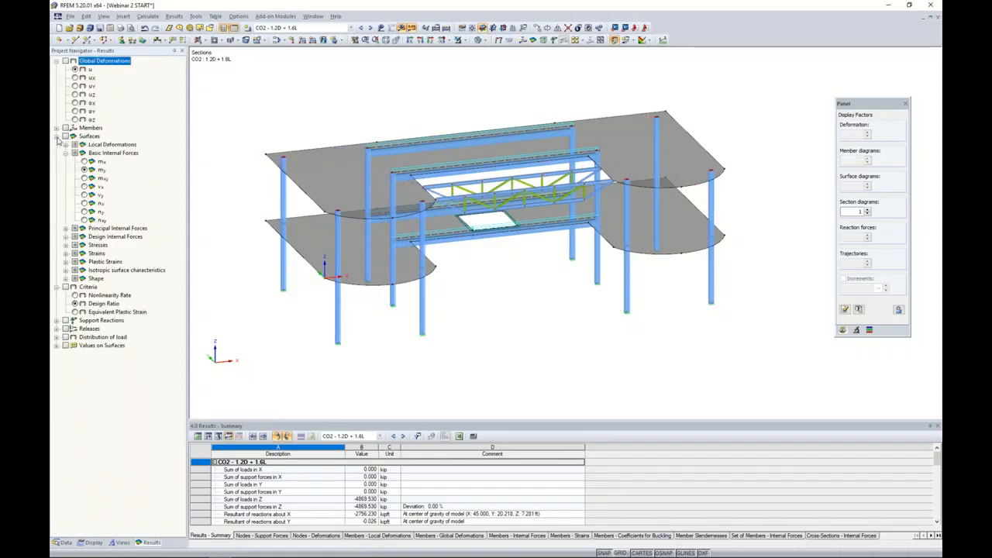
click(65, 136)
middle_drag(315, 117, 331, 120)
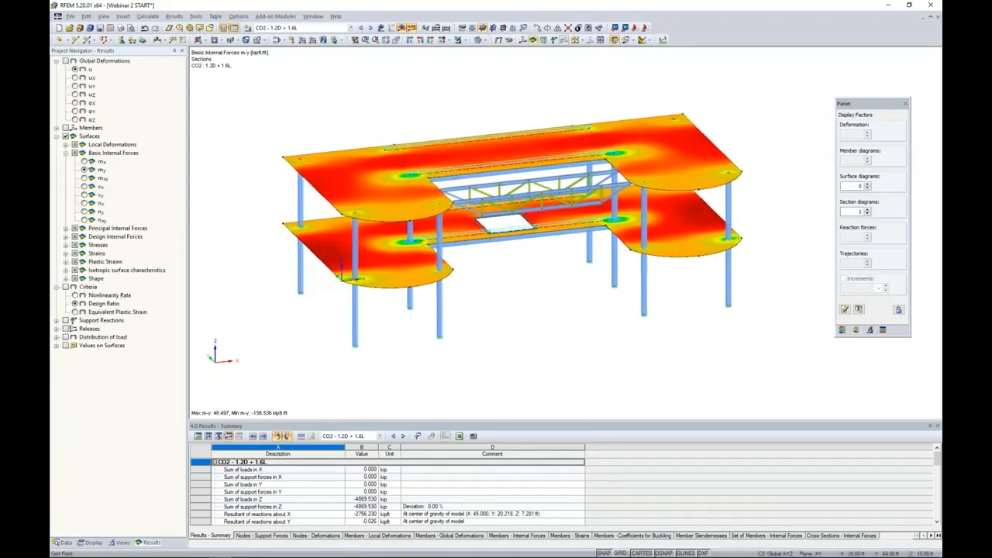
scroll(345, 124, up, 5)
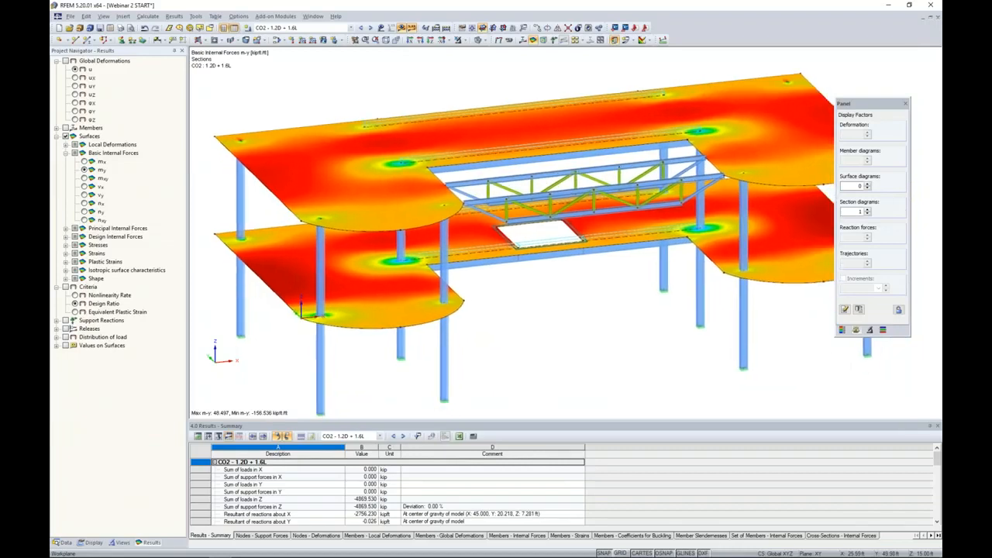
click(842, 330)
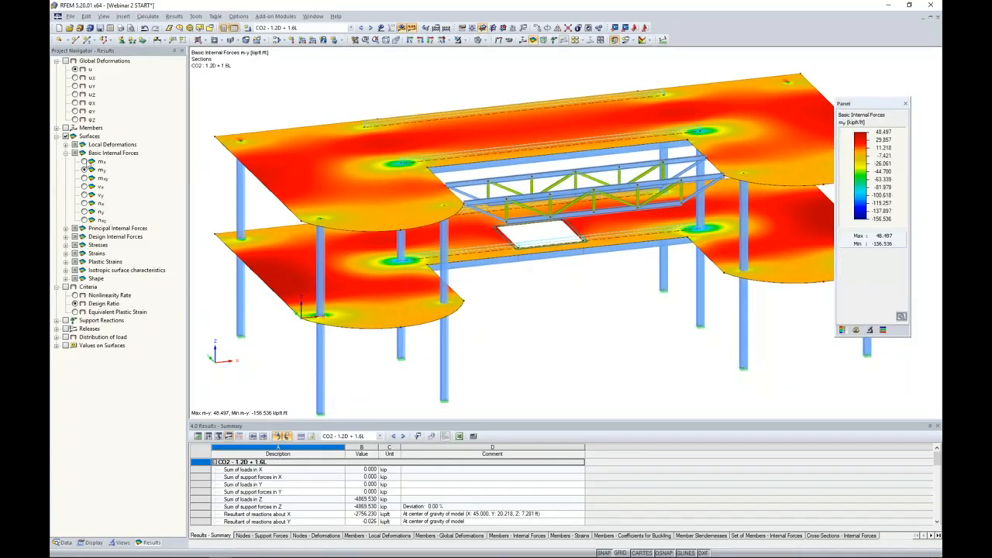
Review the slabs' m-x, m-y, v-x and v-y basic internal forces and end on the m-x display
click(84, 162)
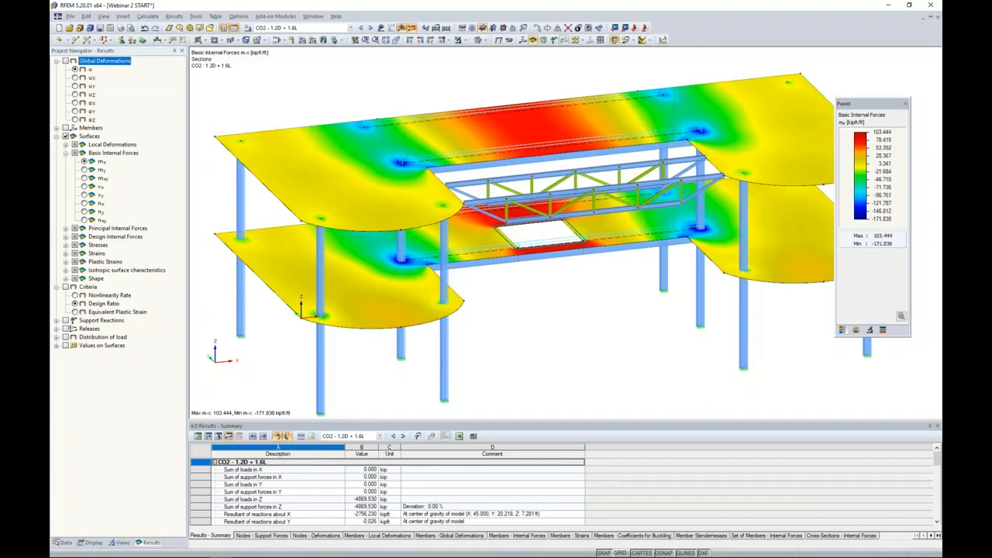
click(83, 170)
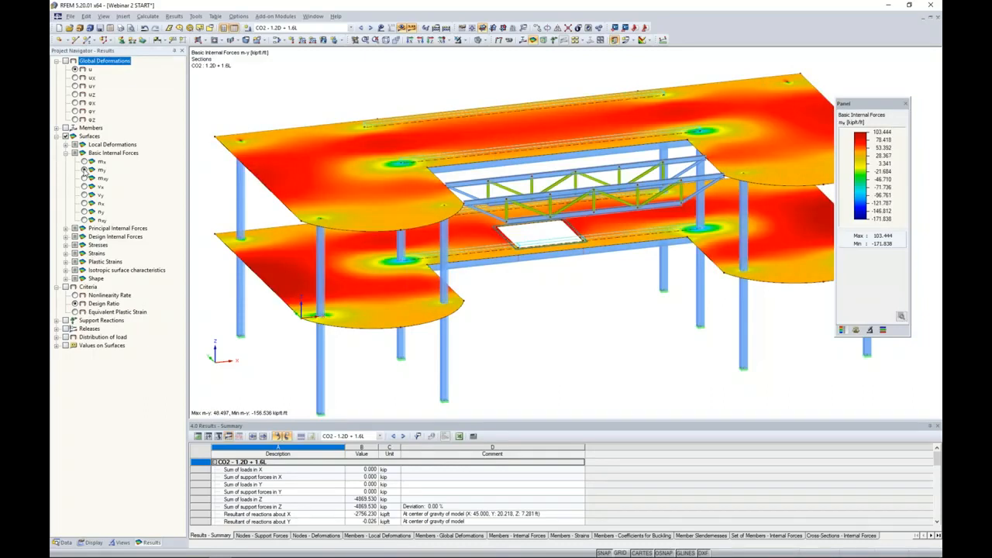
click(84, 186)
click(84, 194)
click(83, 161)
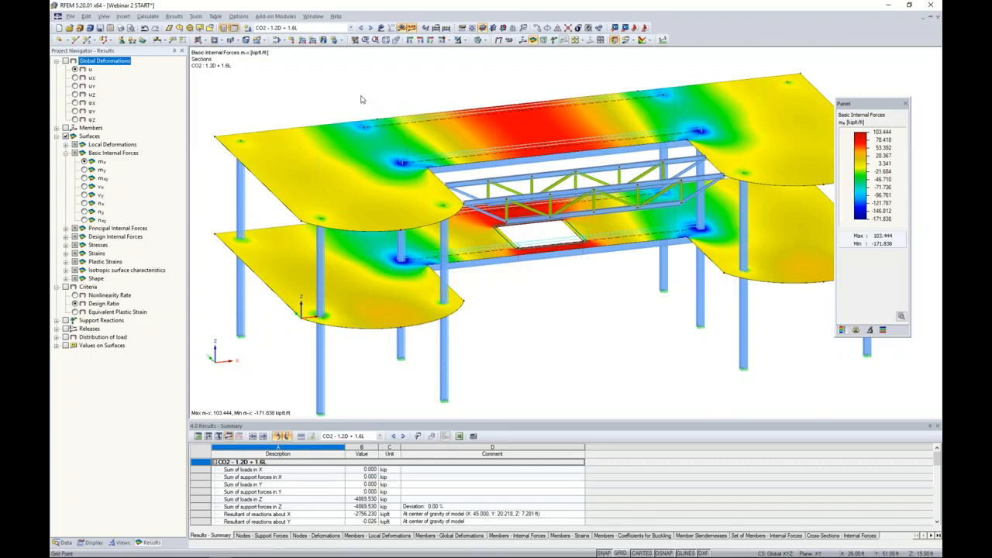
scroll(360, 99, down, 5)
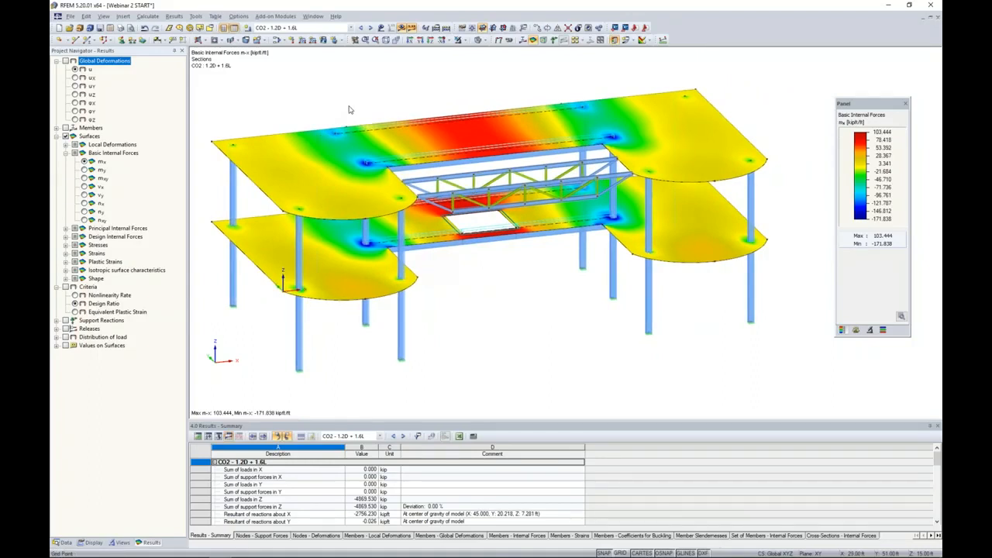
Hide the results and display the work plane grid at the upper slab level
click(402, 29)
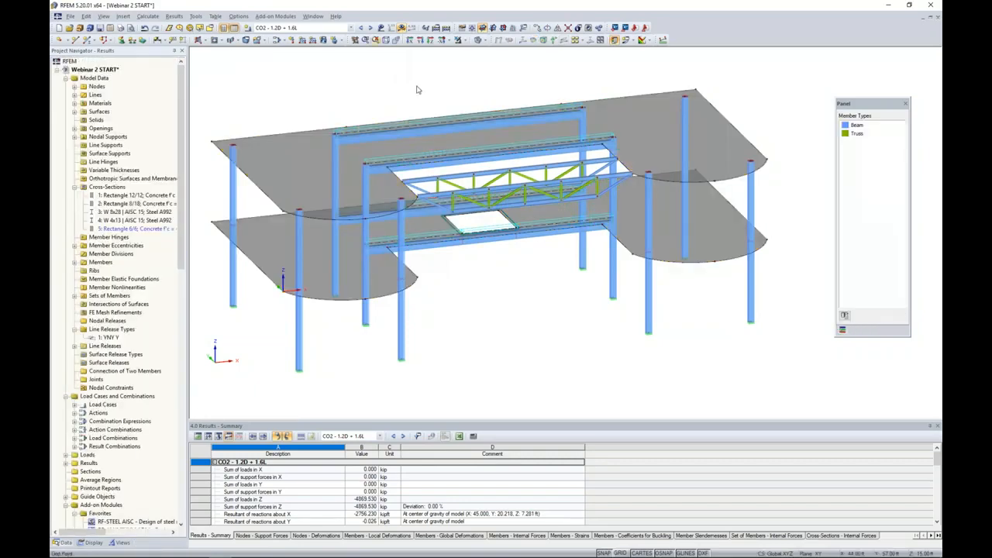
click(620, 553)
middle_drag(539, 352, 558, 367)
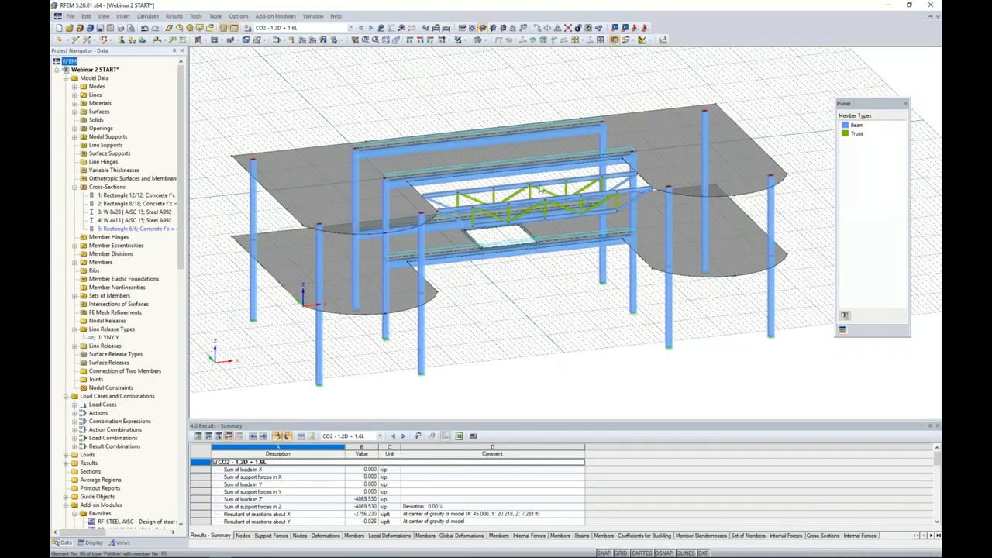
click(472, 29)
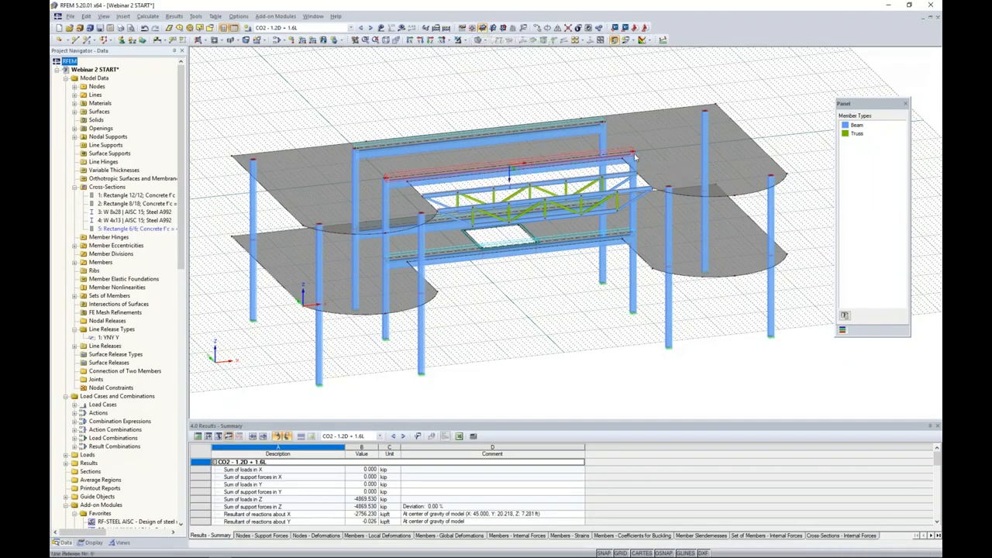
click(401, 188)
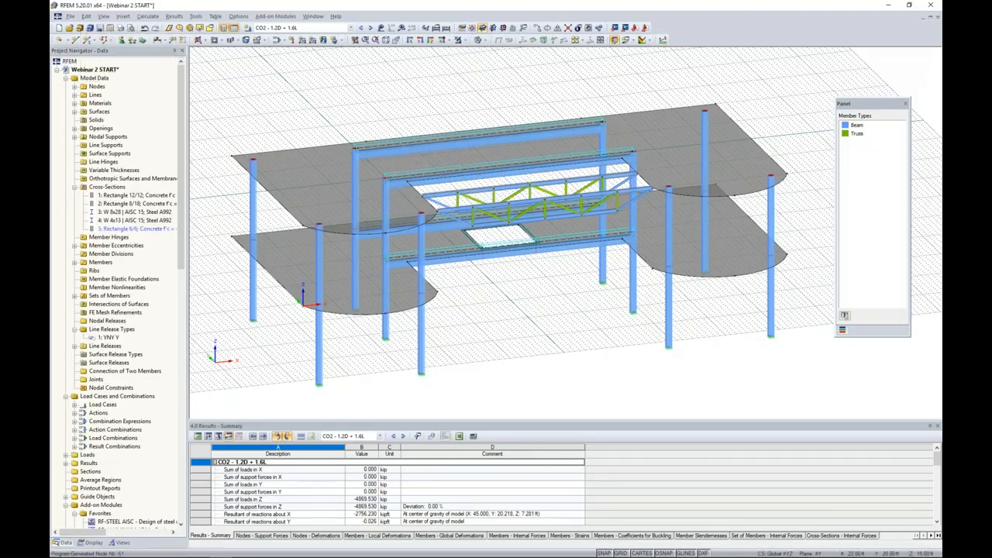
ctrl+middle_drag(454, 262, 546, 310)
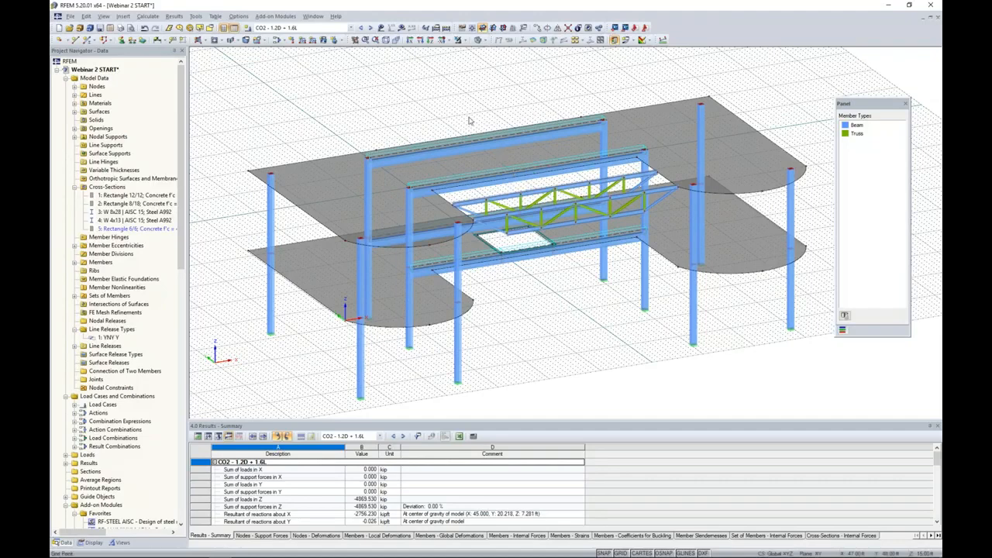
Start a new numerical section and pick its edge points on the upper slab at (0, 20, 15) and (90, 20, 15) ft
click(633, 41)
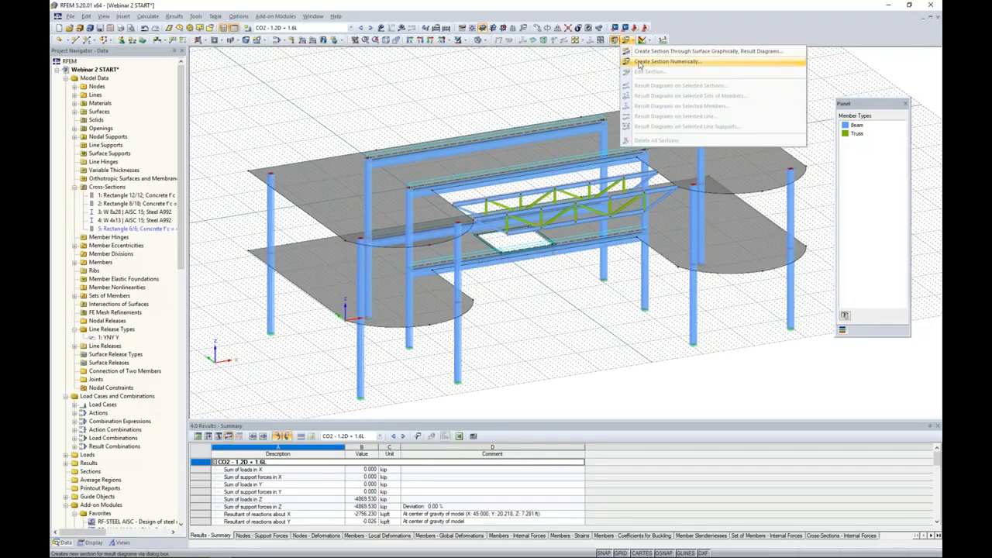
click(638, 62)
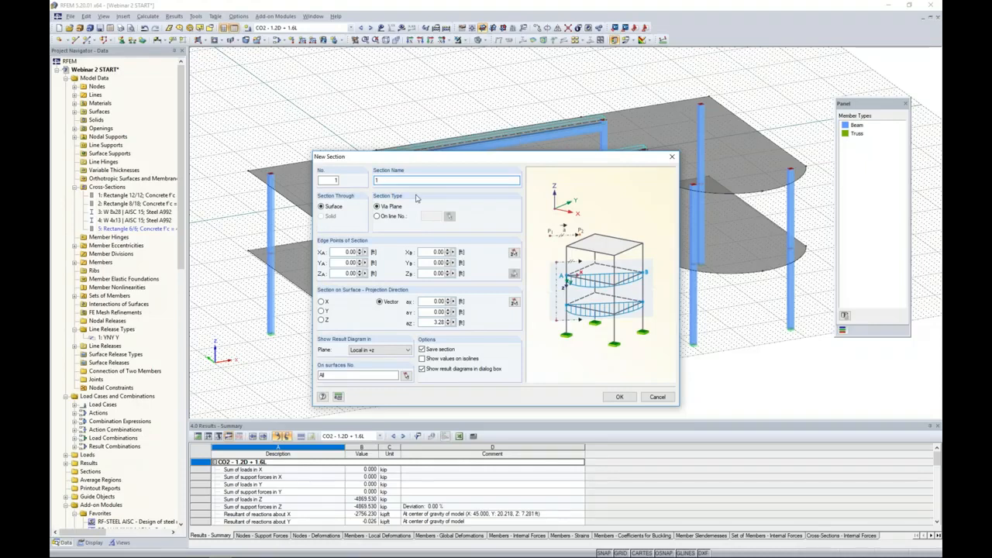
click(514, 255)
click(295, 206)
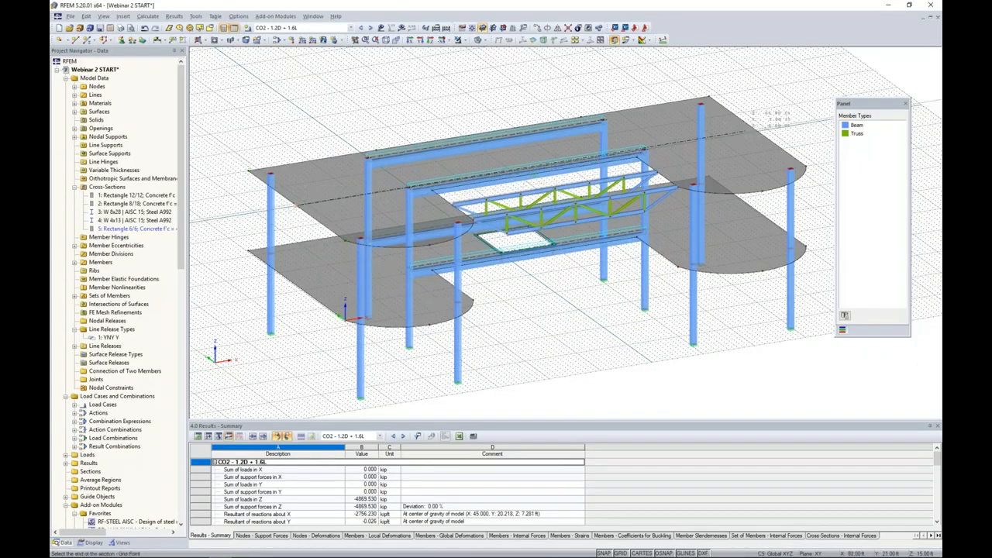
click(757, 131)
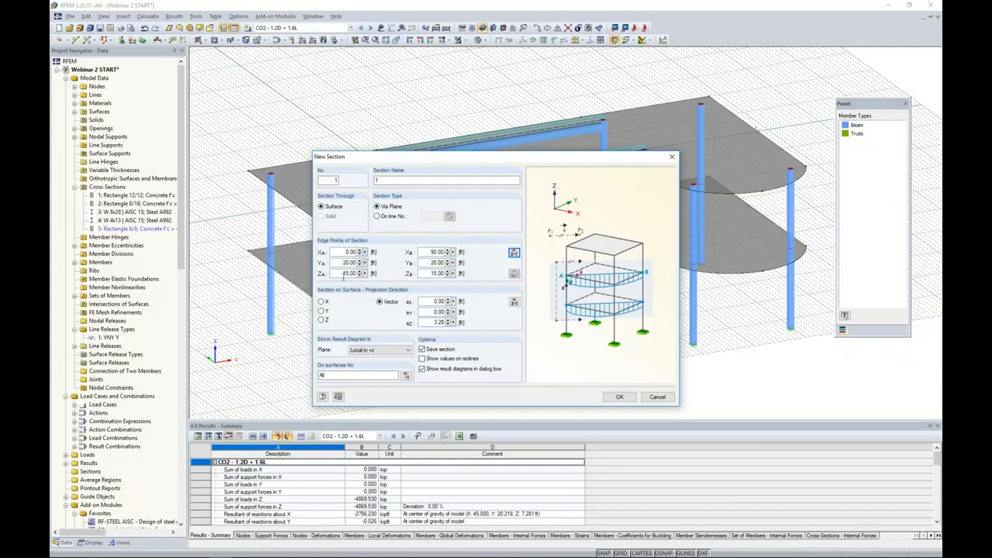
Create the section with projection direction Z and result diagrams in Global +Z, limited to surface 5
click(321, 321)
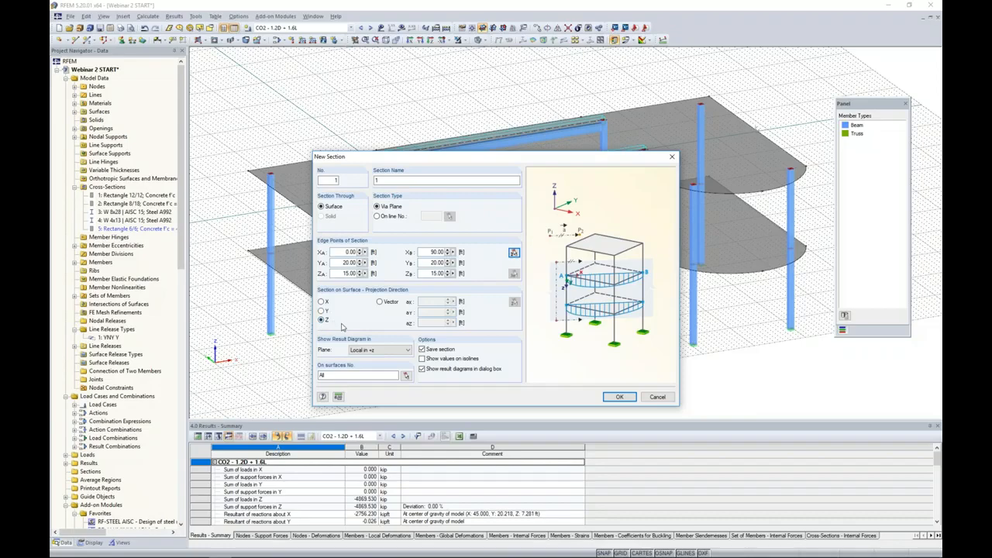
click(366, 349)
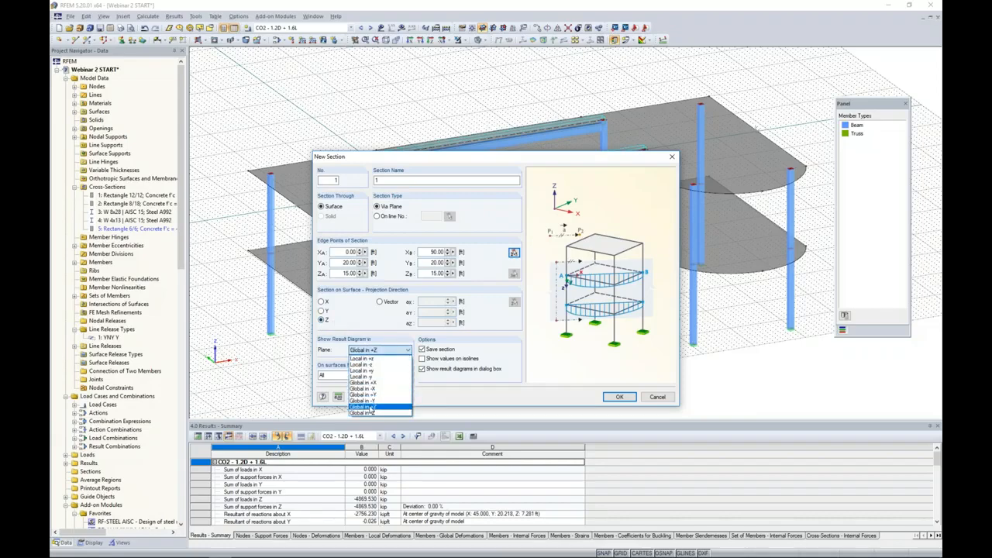
click(372, 407)
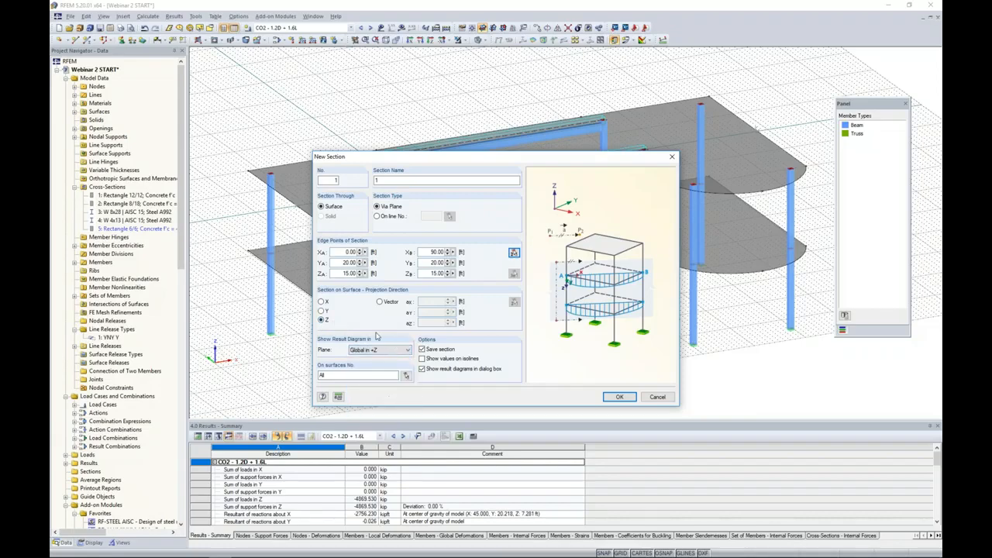
click(405, 376)
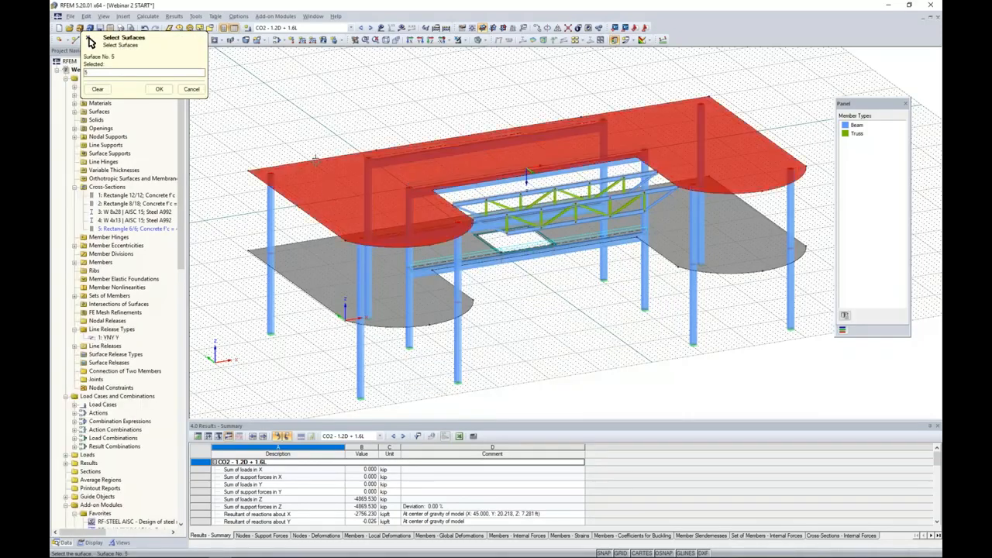
click(159, 88)
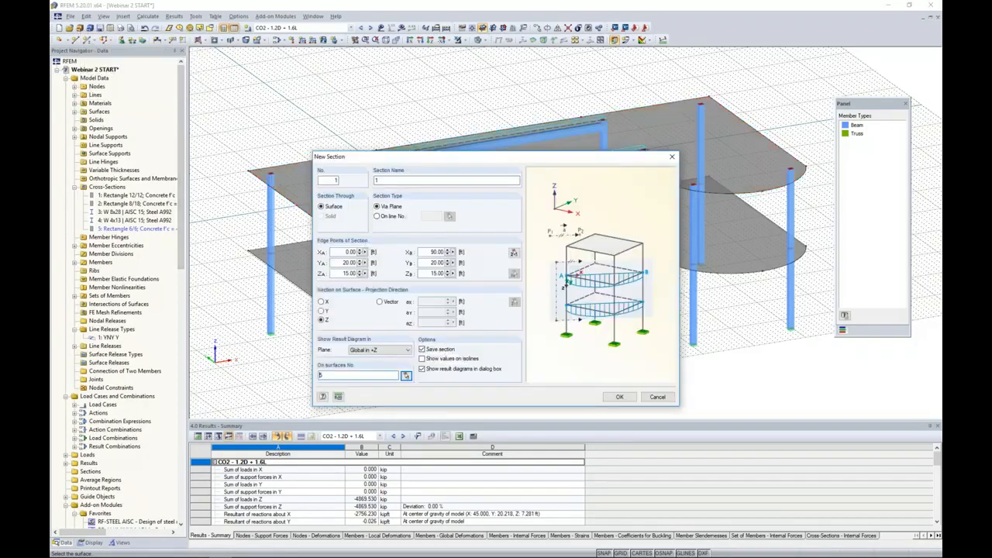
click(618, 397)
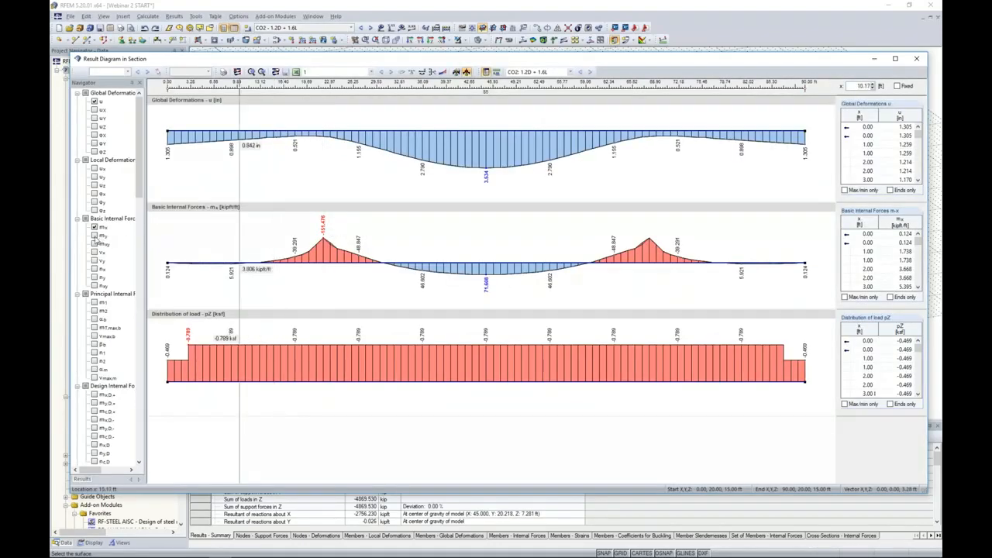
Clear the section's result diagrams, review only its m-x and m-y diagrams, and close the diagram window
click(237, 71)
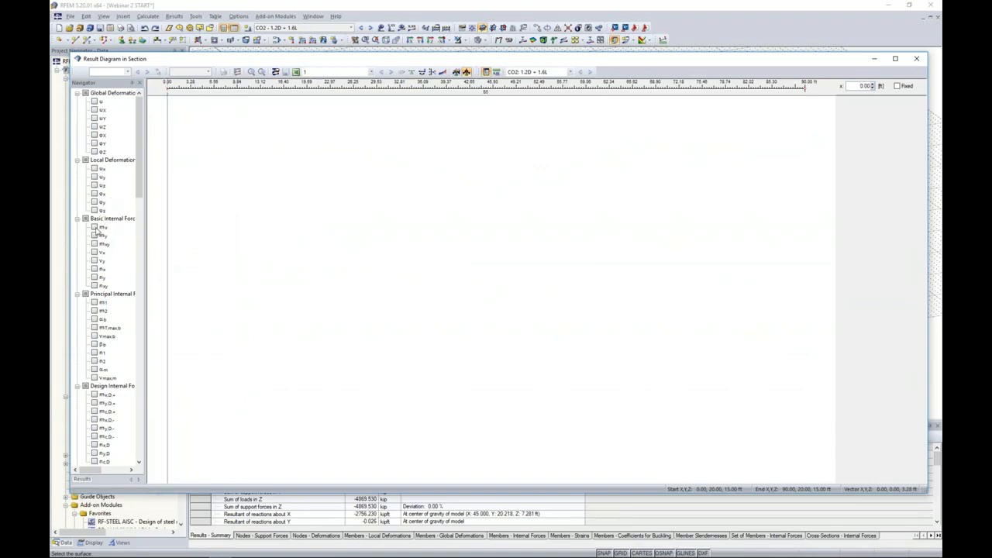
click(95, 227)
click(94, 236)
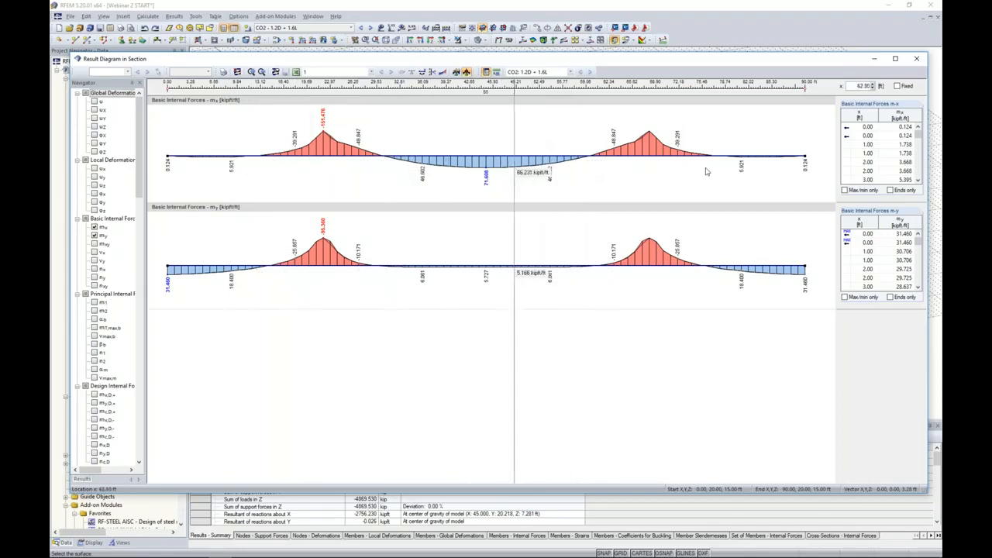
click(918, 60)
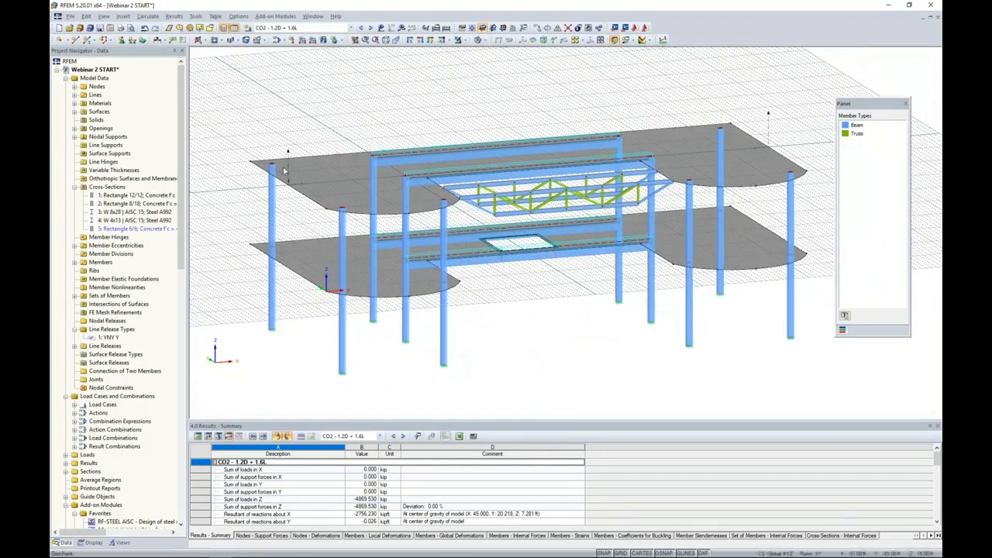
Redisplay the CO2 results with the section diagram on the model and hide the grid
click(401, 28)
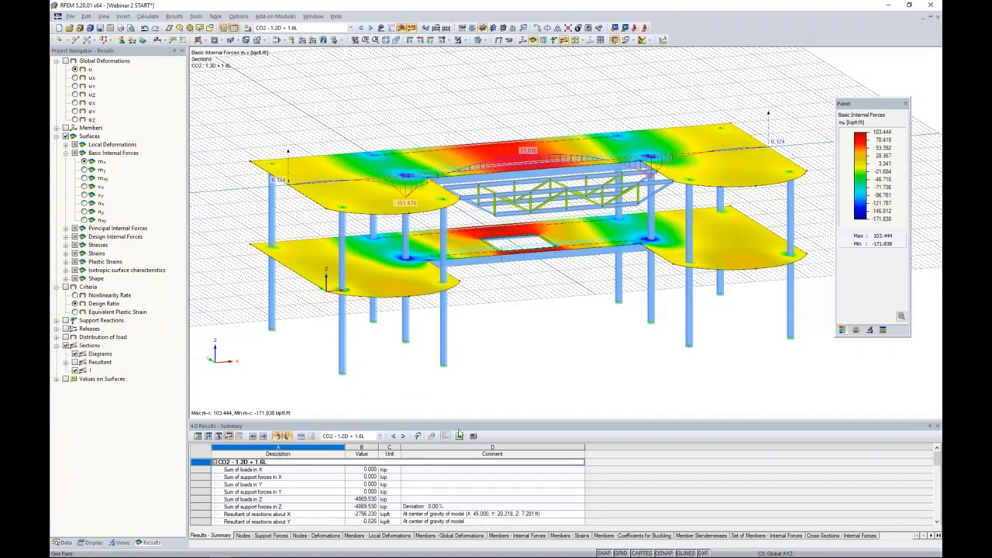
click(620, 552)
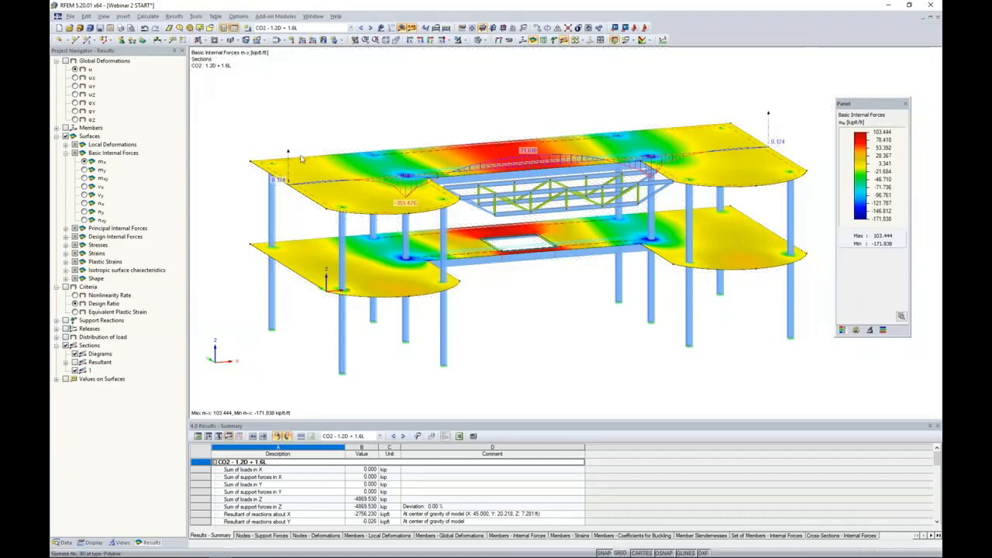
middle_drag(436, 109, 438, 119)
scroll(438, 120, up, 3)
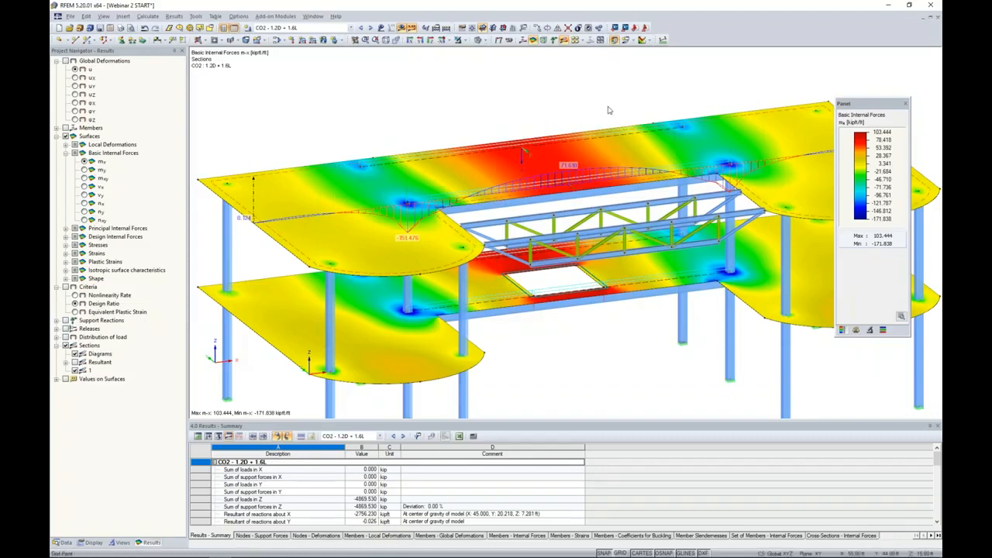
Turn off the surface isobands and inspect the section's m-x diagram along the upper slab
click(649, 41)
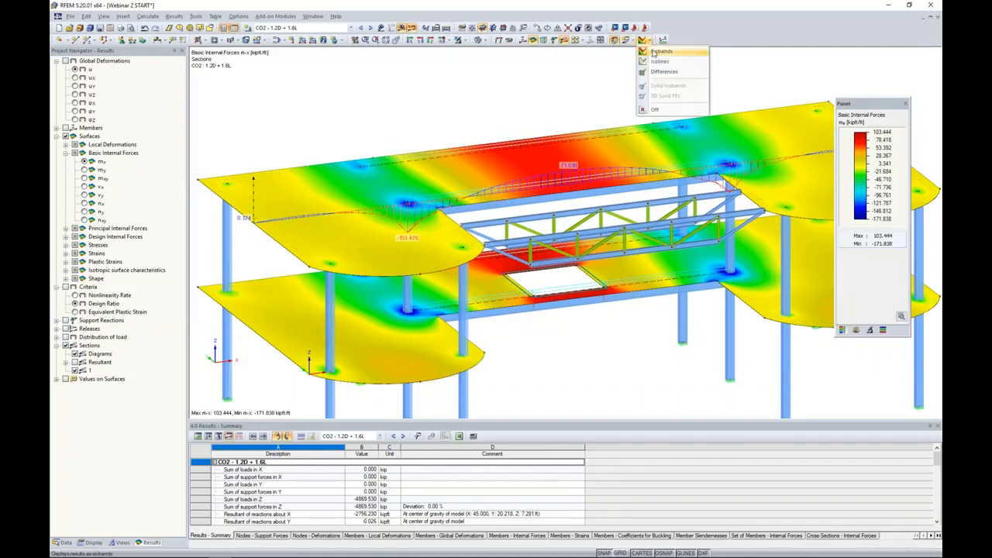
click(661, 111)
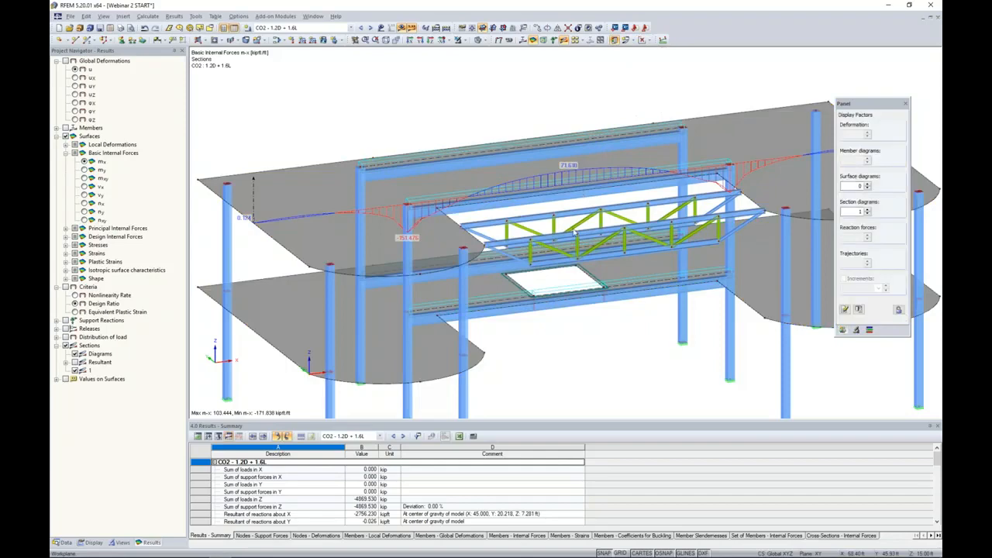
ctrl+middle_drag(573, 358, 540, 312)
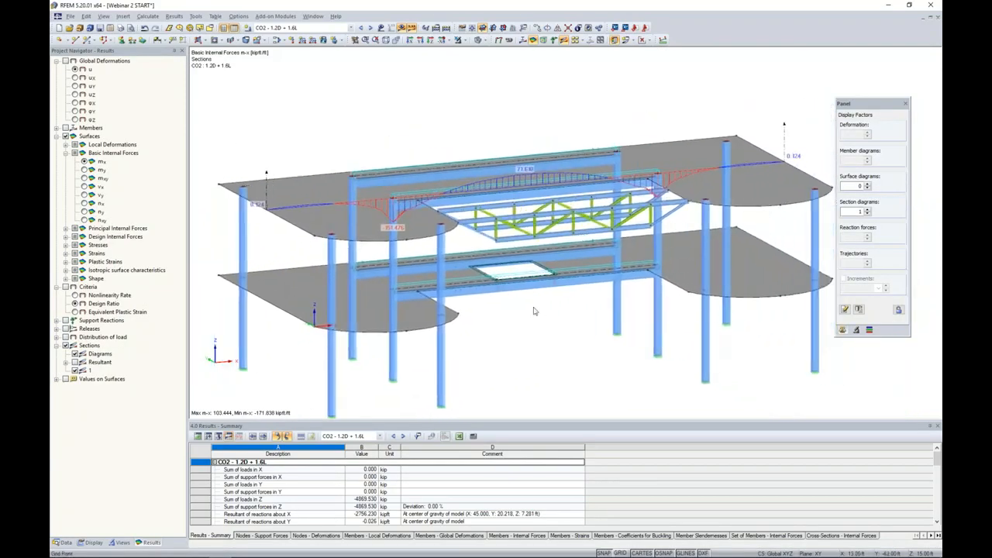
mouse_move(344, 134)
ctrl+middle_down()
mouse_move(332, 148)
mouse_move(338, 135)
ctrl+middle_up()
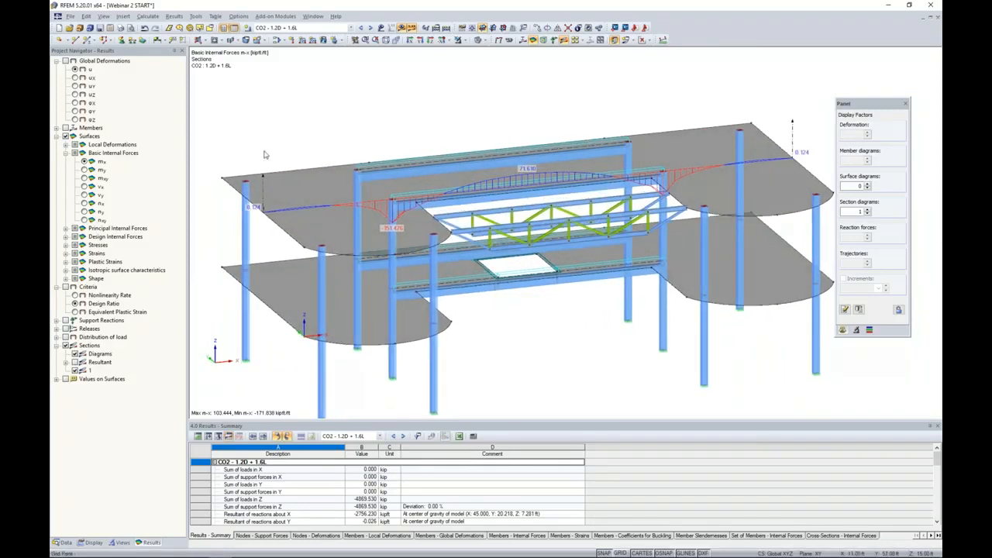
ctrl+middle_drag(264, 154, 262, 130)
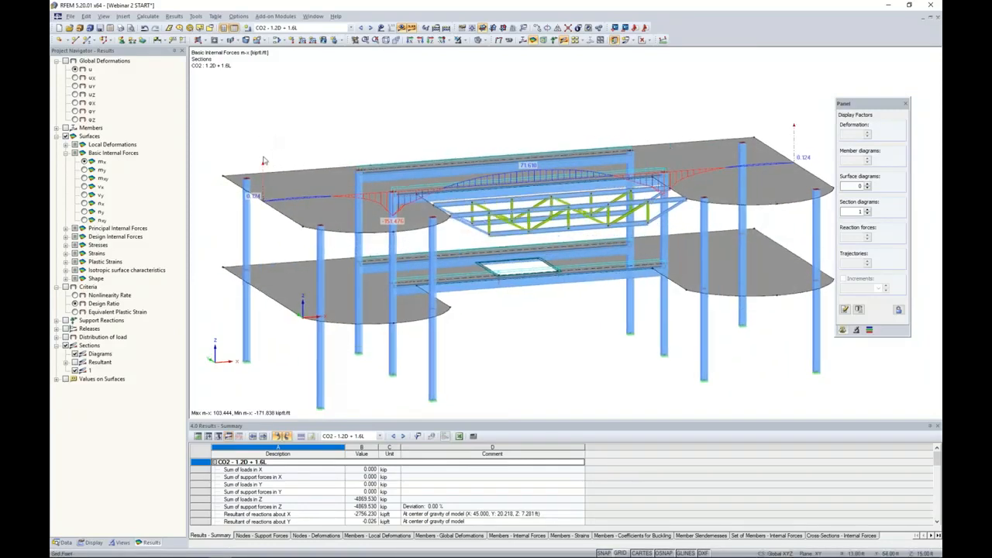
Copy the section once in Y by 17 ft, picking the displacement between the front and rear column nodes at the upper slab
click(534, 39)
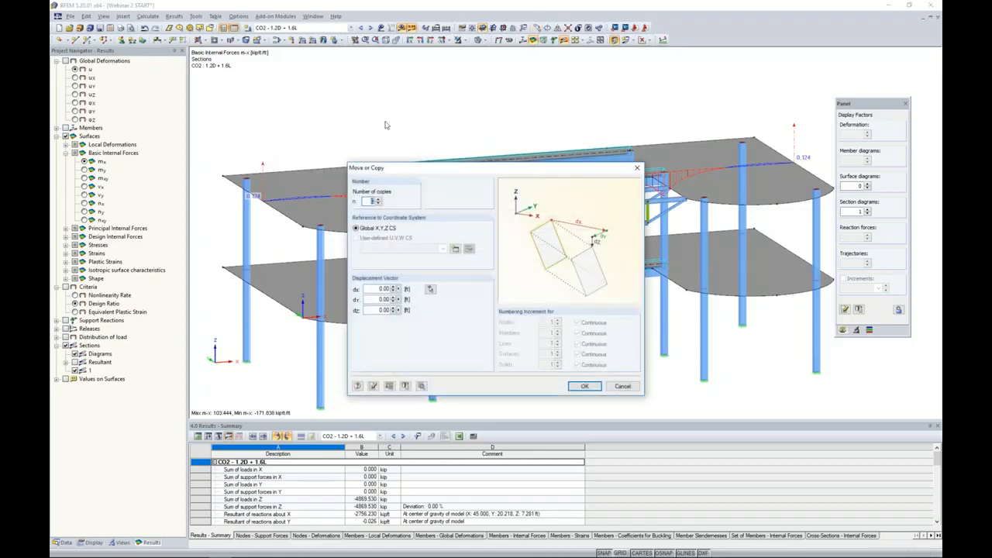
click(378, 199)
click(432, 289)
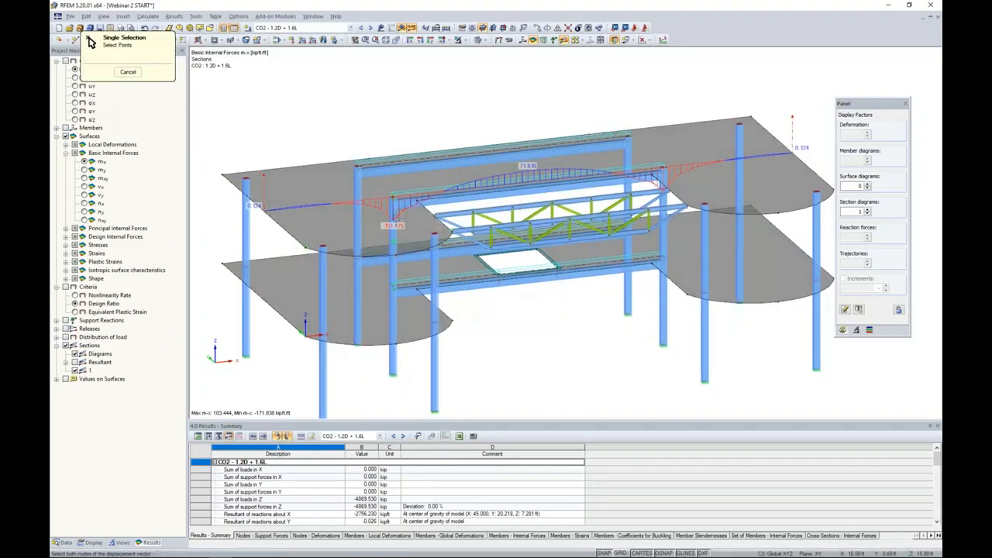
click(394, 197)
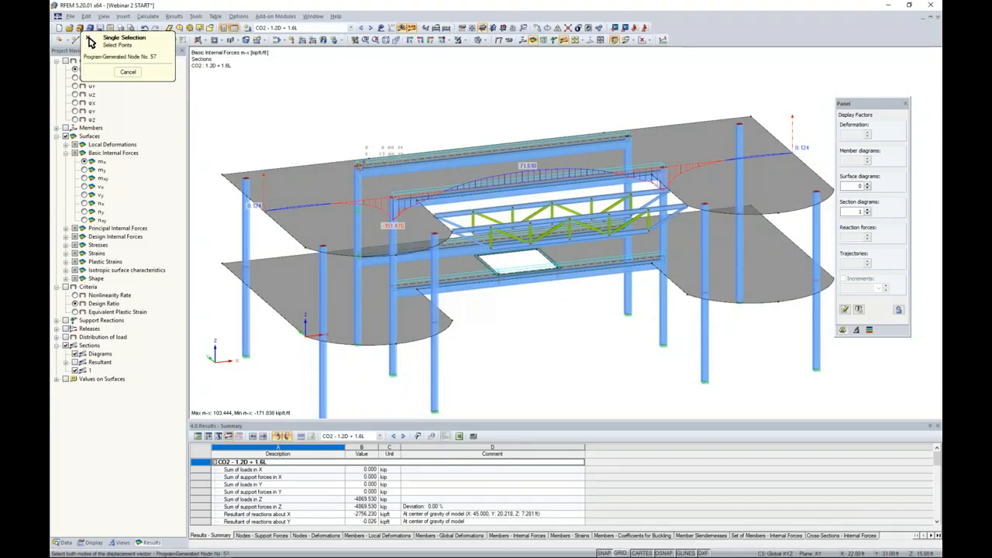
click(357, 166)
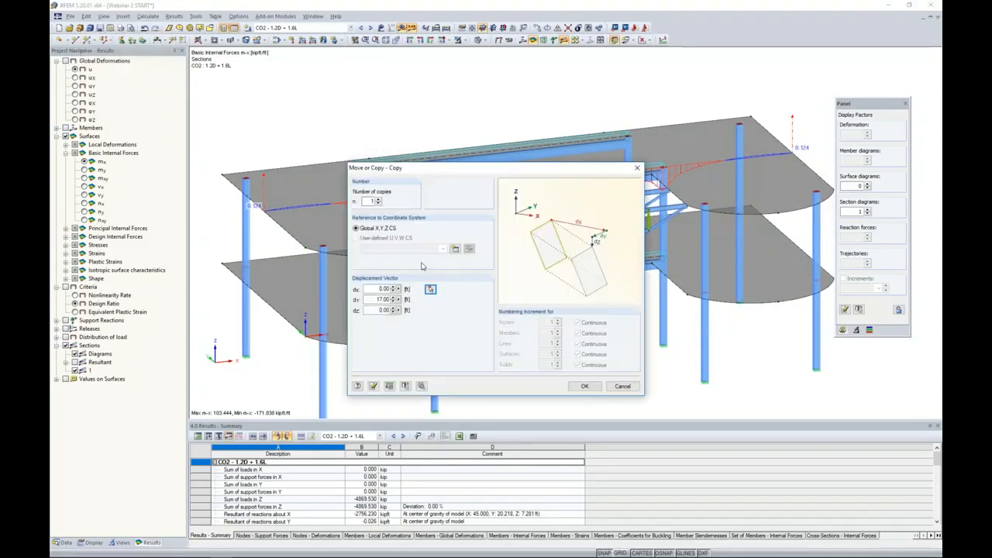
click(584, 386)
ctrl+middle_drag(556, 348, 537, 337)
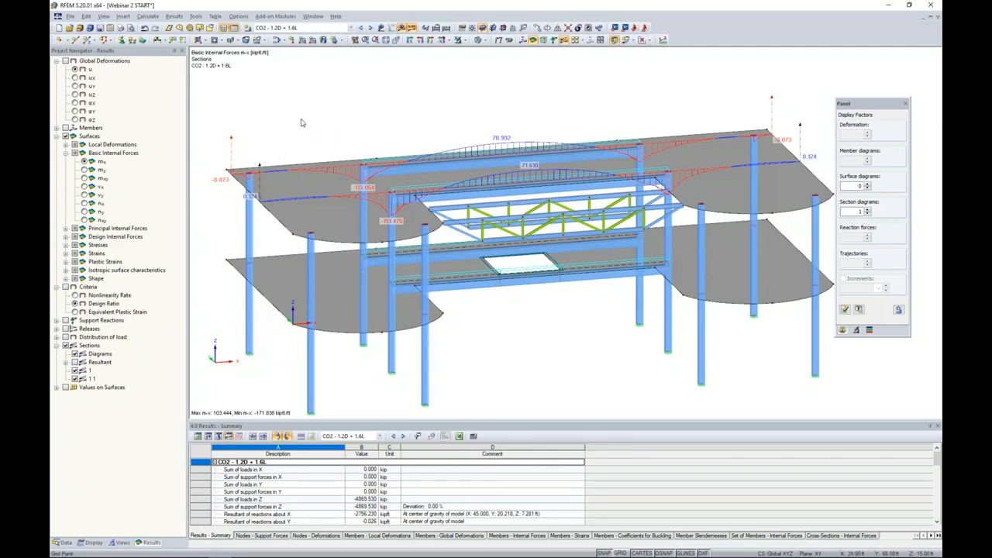
Compare the two section diagrams by hiding and redisplaying section 1, and turn the surface isobands back on
click(74, 371)
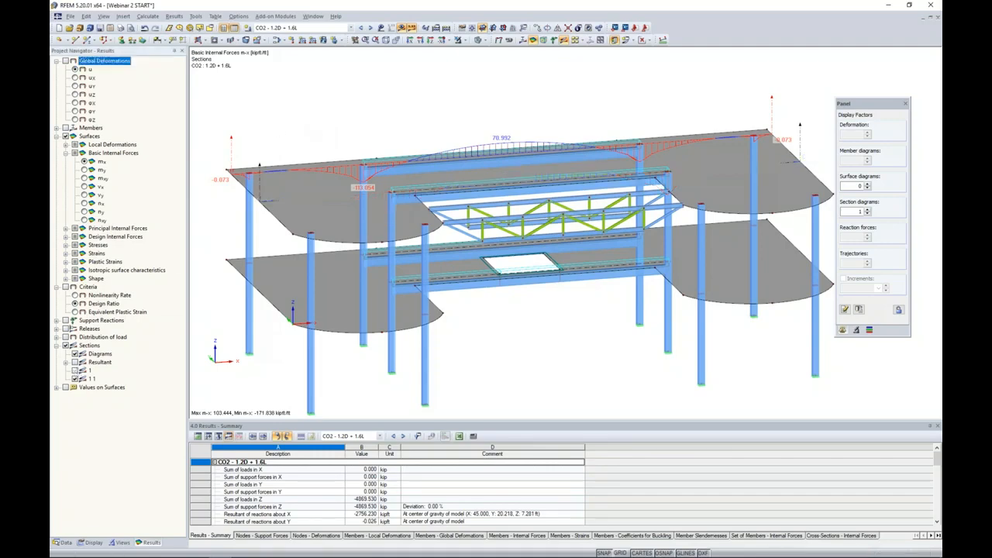
click(74, 371)
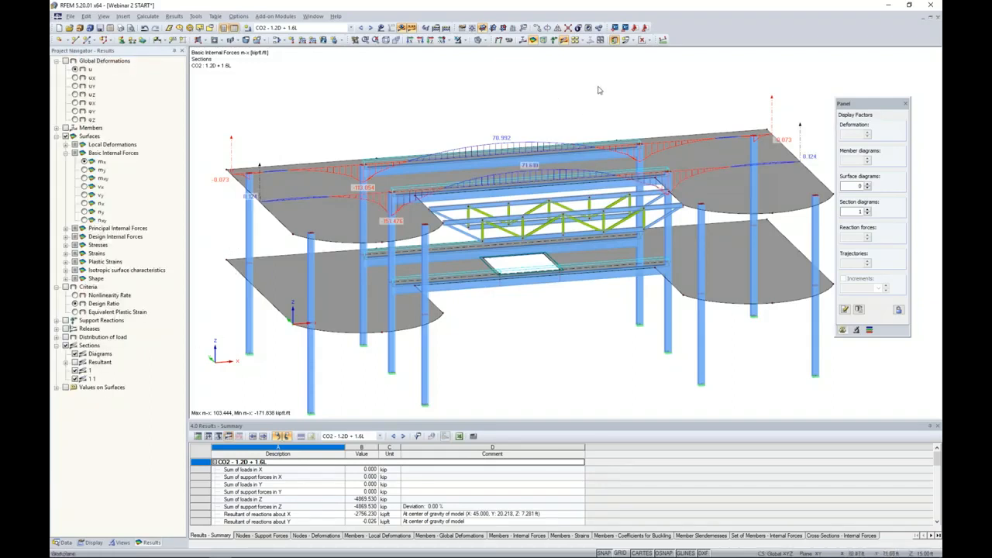
click(647, 42)
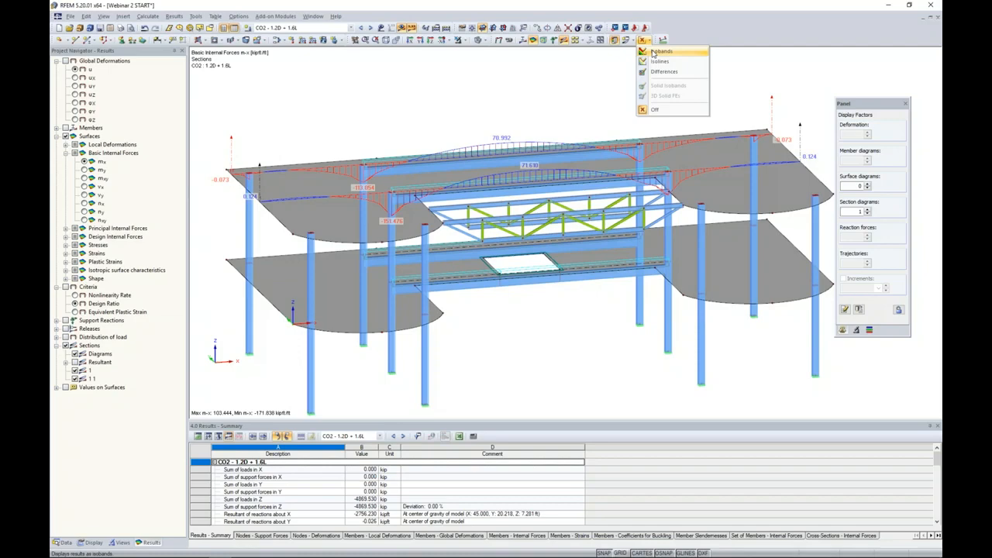
click(653, 52)
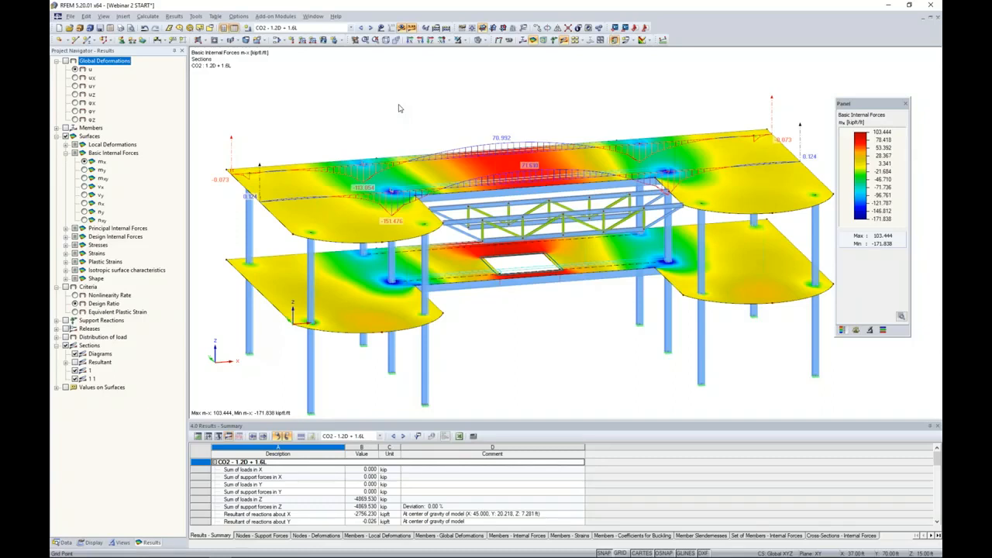
click(393, 105)
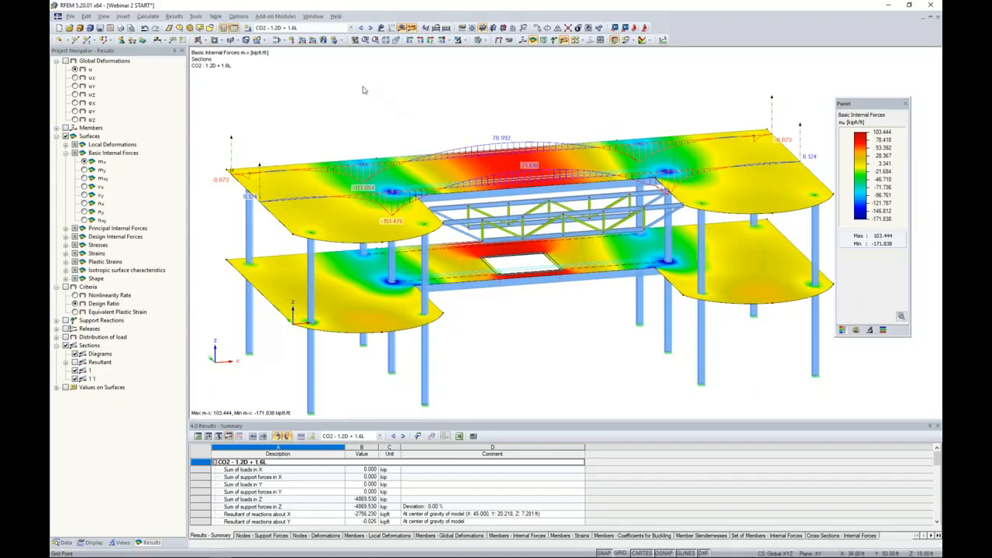
Insert a clipping plane in the X-Z plane and invert its clipping side
click(123, 16)
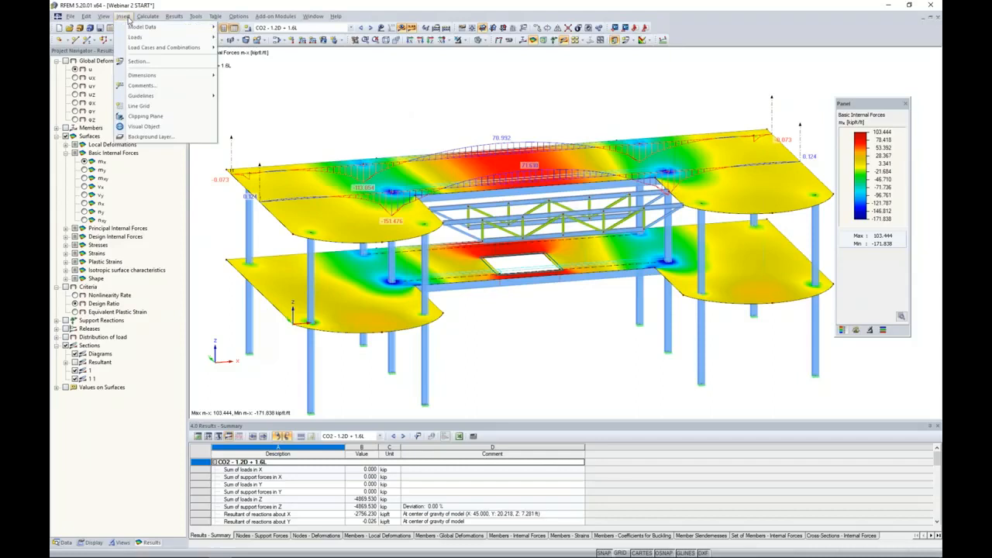
click(155, 115)
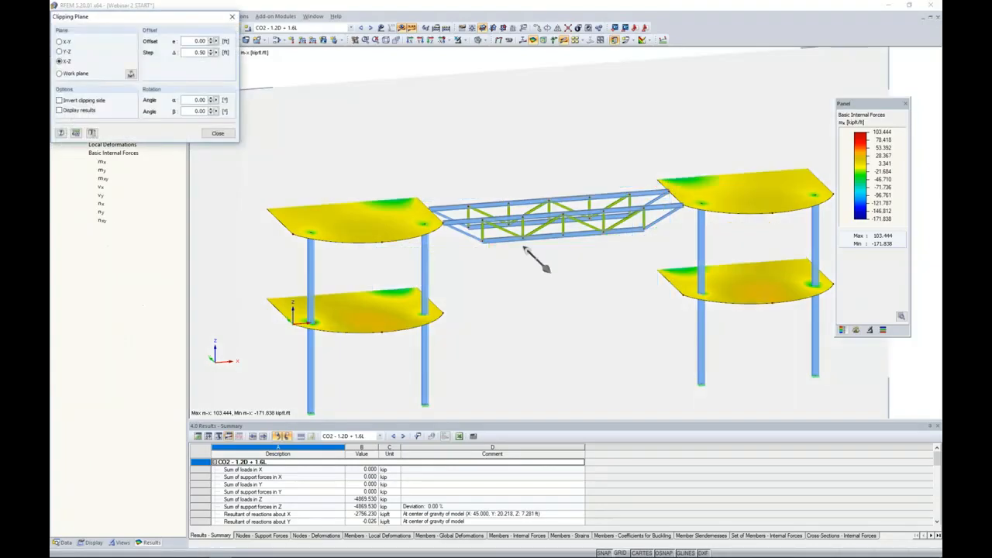
mouse_move(298, 197)
ctrl+middle_down()
mouse_move(512, 216)
mouse_move(433, 219)
mouse_move(504, 221)
mouse_move(461, 222)
mouse_move(303, 197)
ctrl+middle_up()
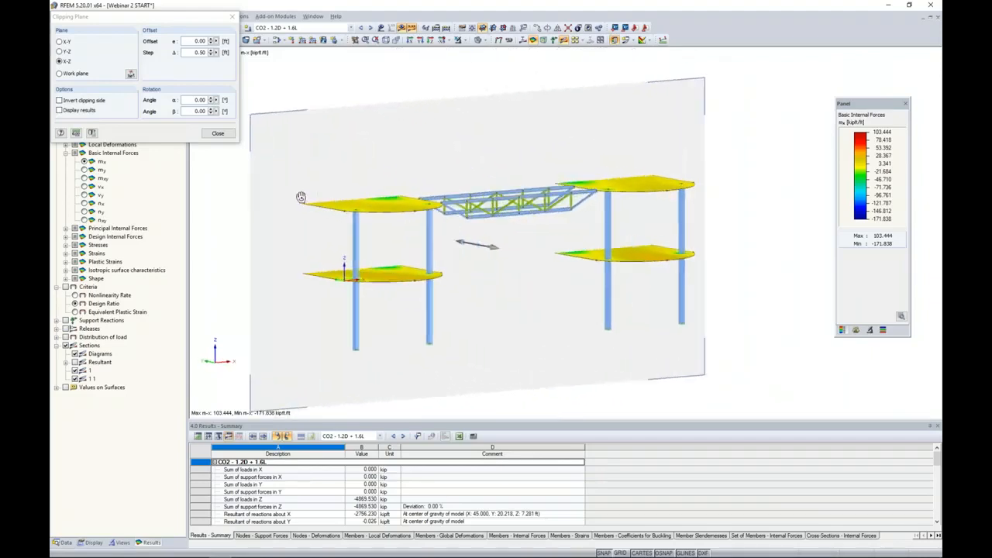
click(60, 100)
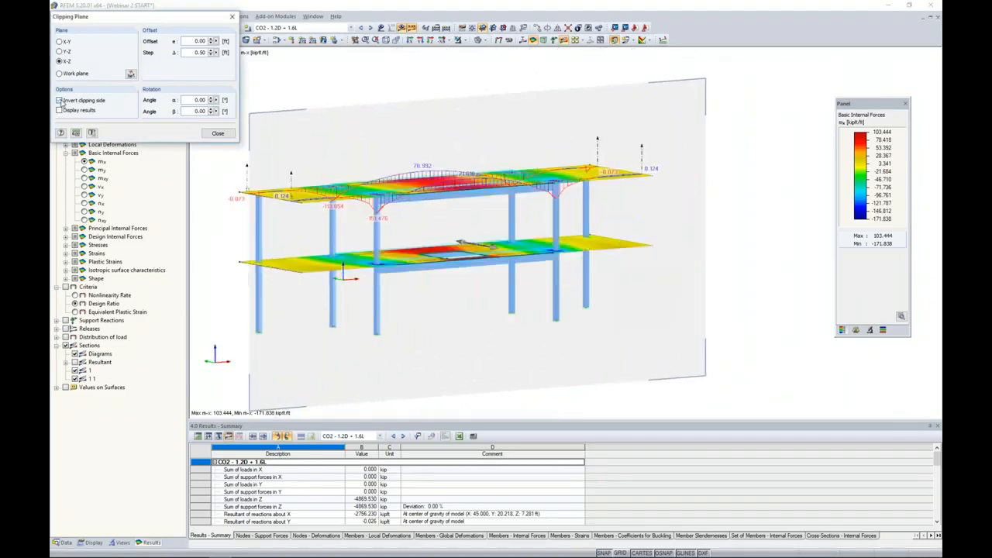
ctrl+middle_drag(435, 224, 404, 257)
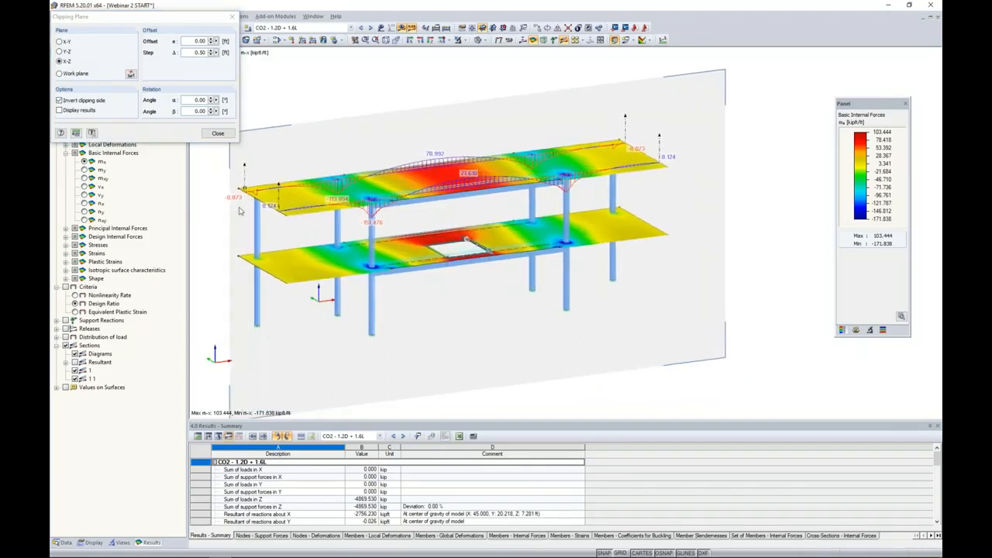
Display the results along the clipping plane and hide the diagrams of both existing sections
click(59, 111)
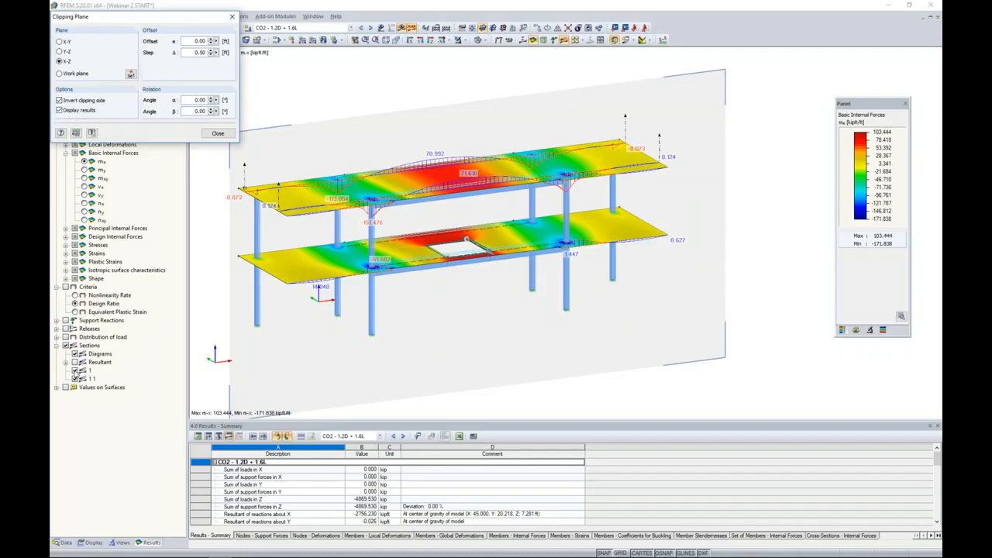
click(76, 371)
click(75, 378)
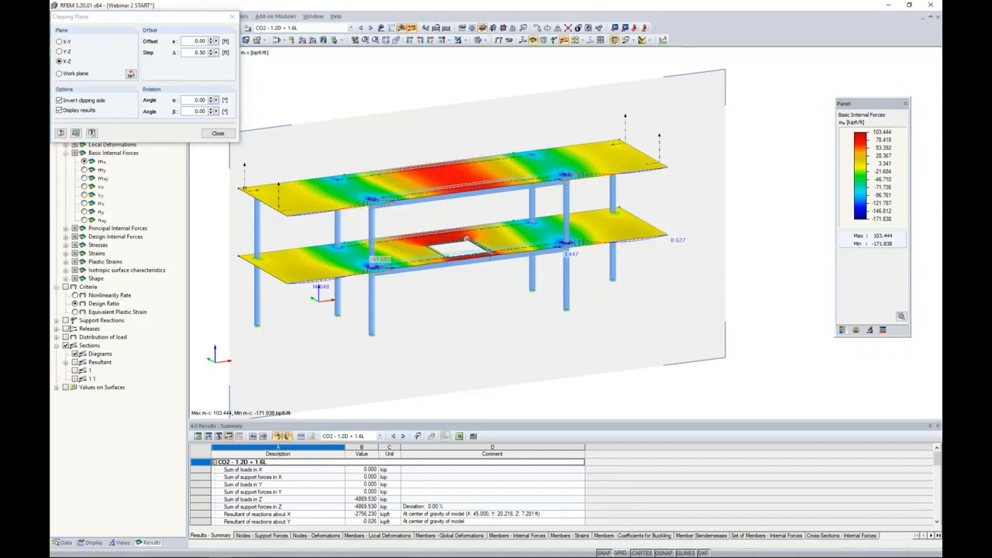
middle_drag(461, 296, 451, 286)
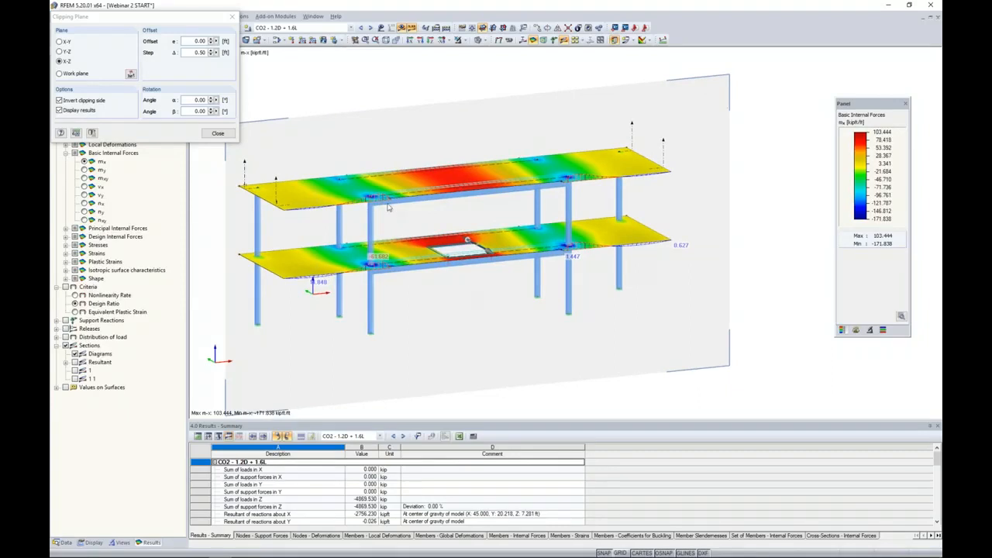
scroll(345, 201, up, 3)
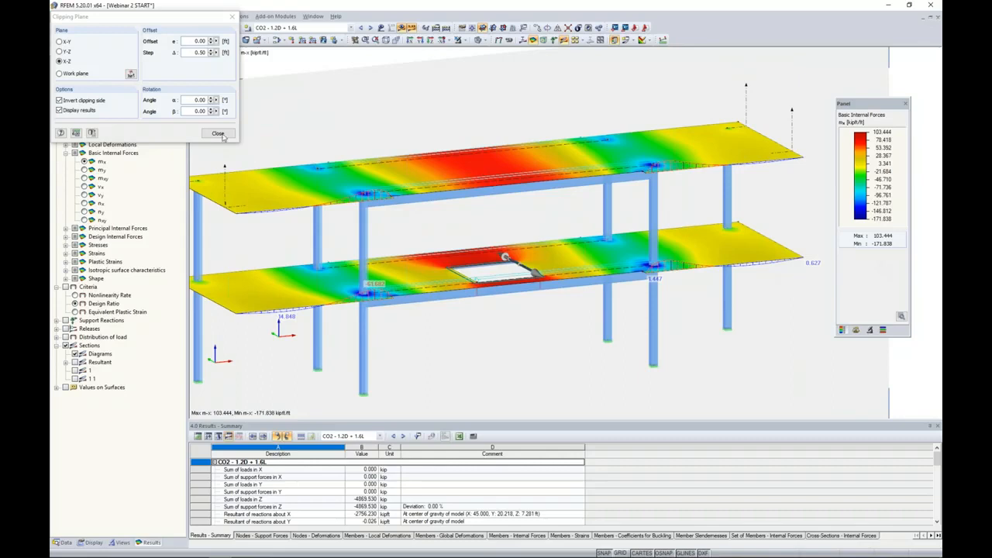
Shift the X-Z clipping plane through the slabs to an offset of -6.50 ft
double_click(191, 53)
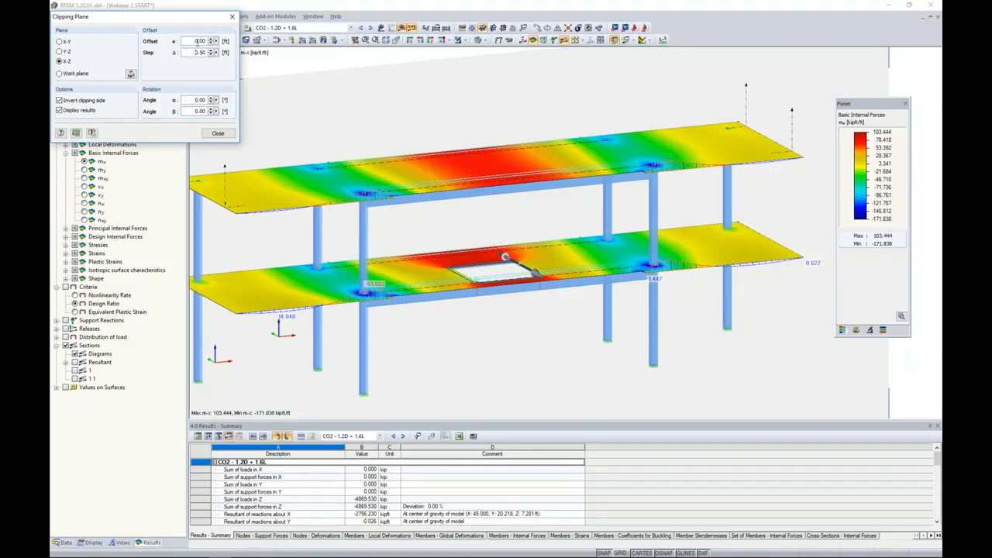
click(211, 40)
click(211, 39)
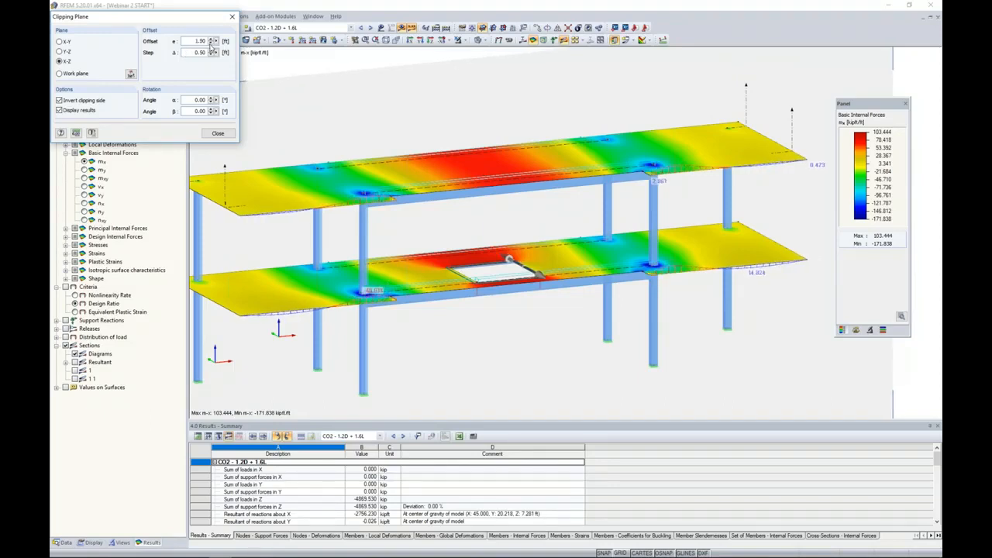
click(212, 43)
click(211, 44)
click(211, 44)
click(211, 43)
click(211, 44)
click(212, 43)
click(212, 43)
click(211, 43)
click(212, 43)
click(211, 44)
click(212, 44)
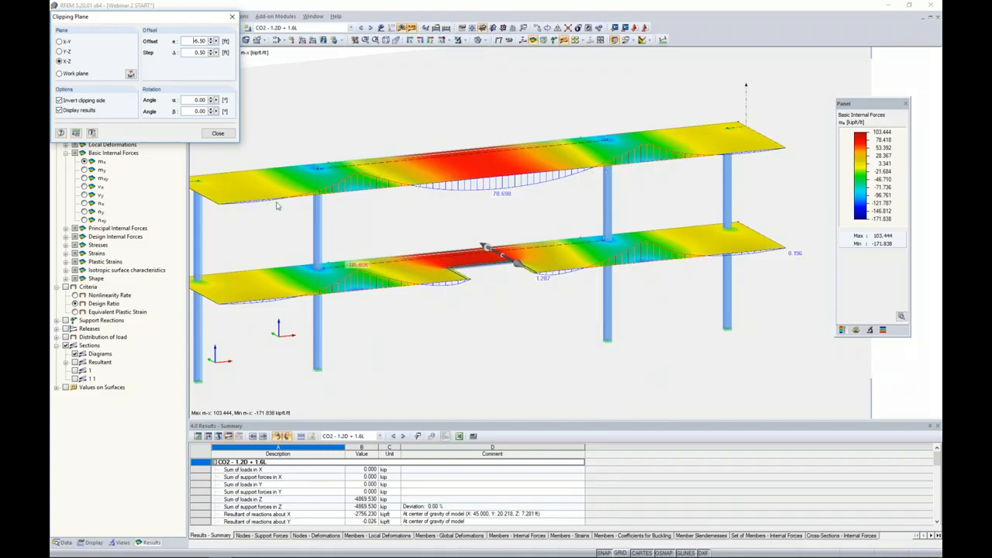
Turn on the display of all values for sections and inspect the upper slab's m-x values along the clipping plane
click(91, 543)
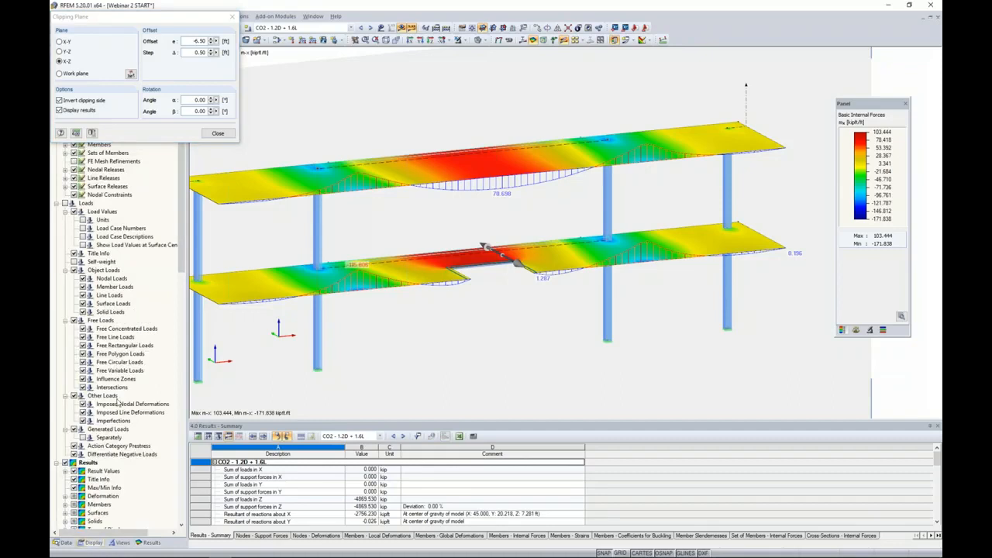
scroll(116, 399, down, 6)
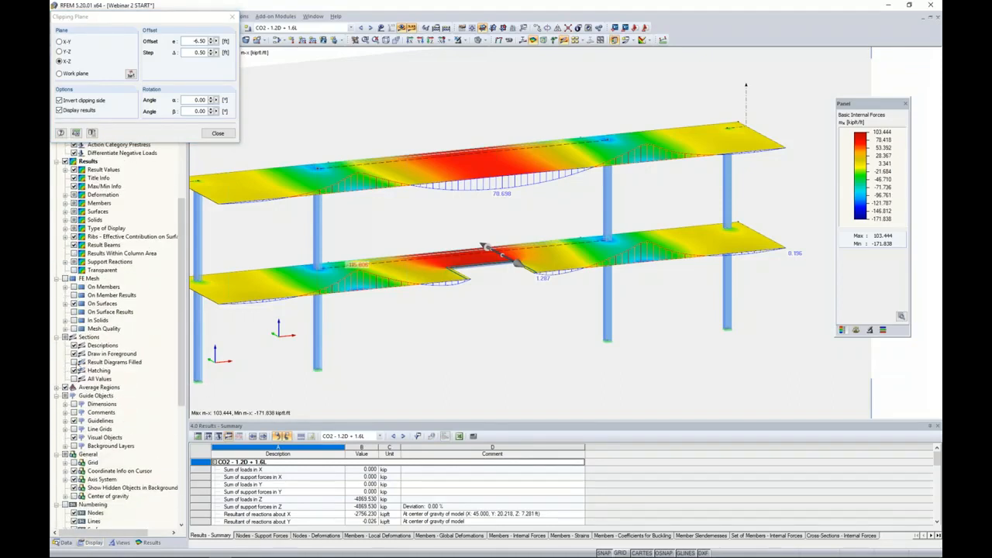
click(75, 379)
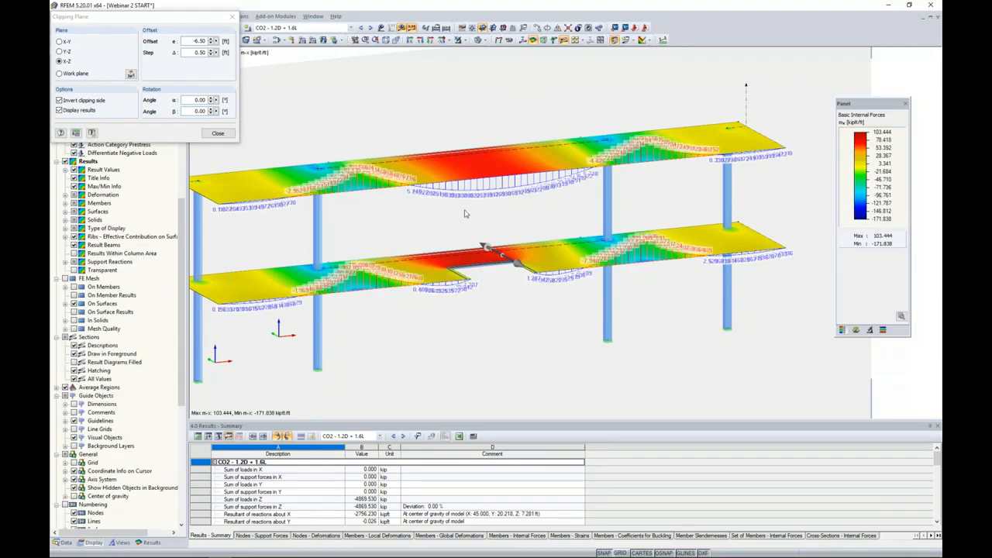
scroll(486, 203, up, 1)
scroll(484, 202, up, 10)
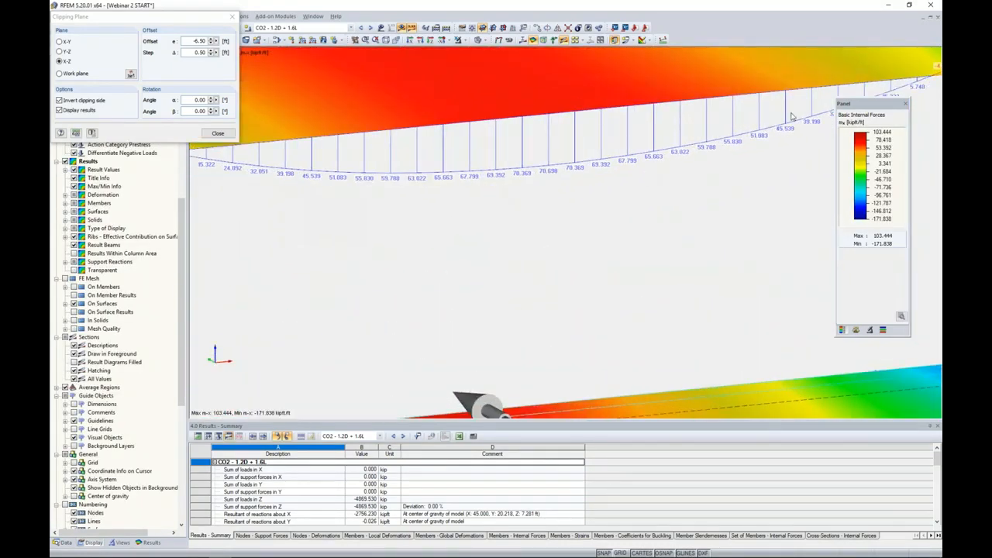
scroll(456, 222, down, 10)
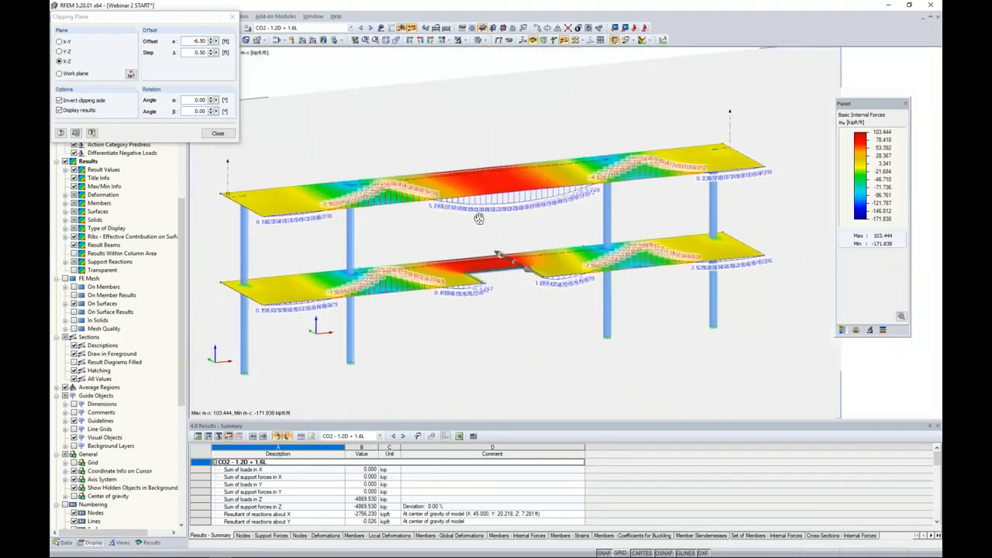
Move the clipping plane dialog clear of the model tree and step the X-Z plane's offset to -7.50 ft
drag(189, 20, 276, 133)
click(300, 152)
click(299, 152)
click(299, 153)
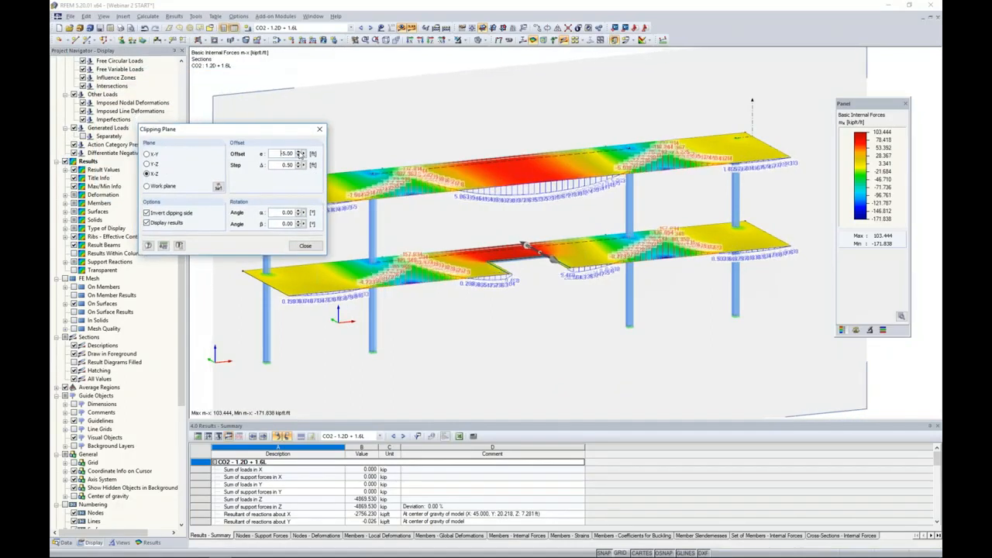
click(299, 152)
click(299, 153)
click(299, 154)
click(299, 153)
click(299, 153)
click(299, 153)
click(299, 153)
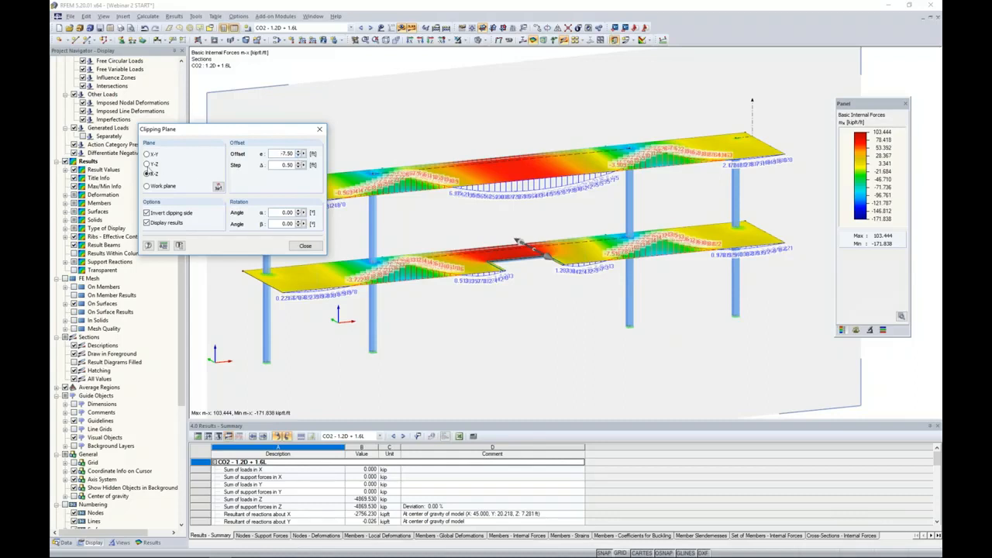
Switch the clipping plane to Y-Z and change the surface results to m-y
click(148, 165)
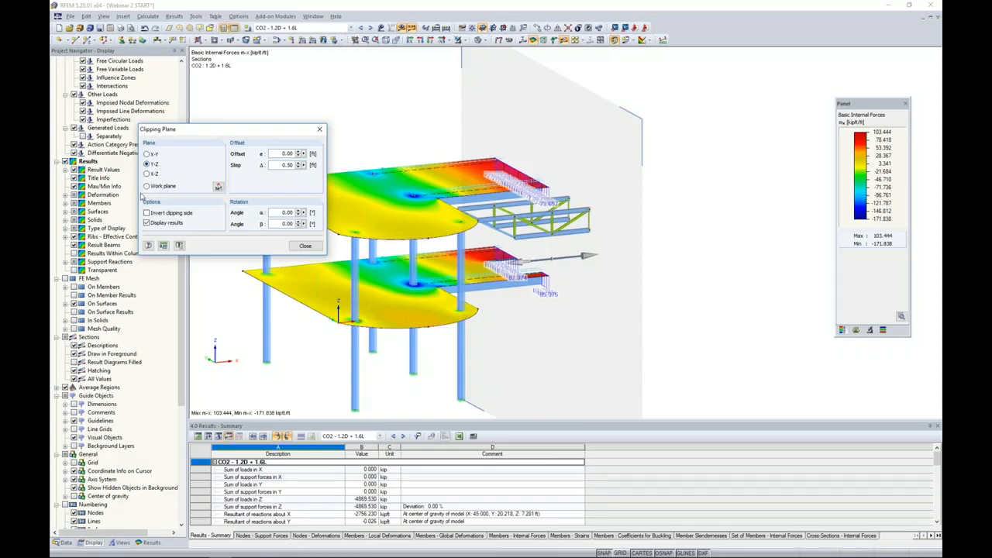
click(149, 541)
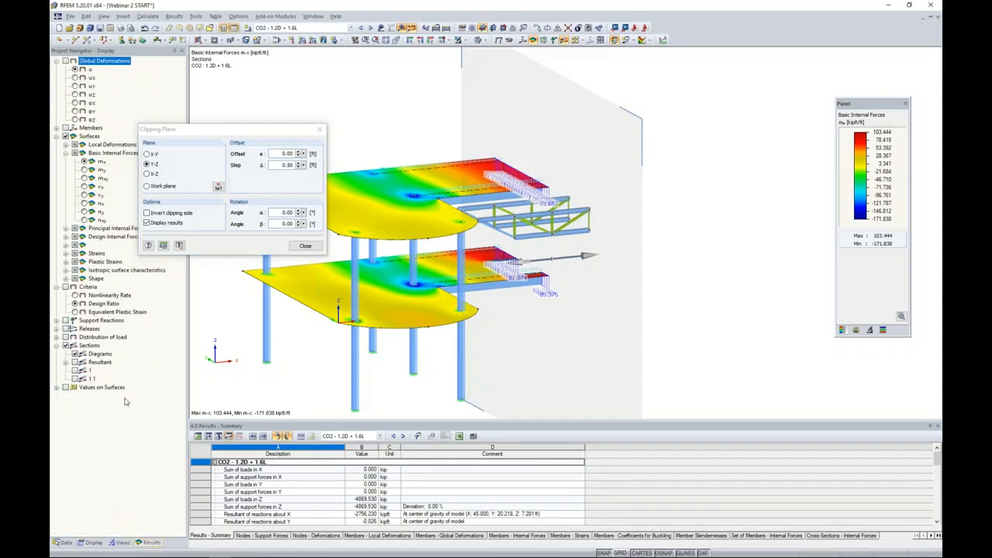
click(84, 170)
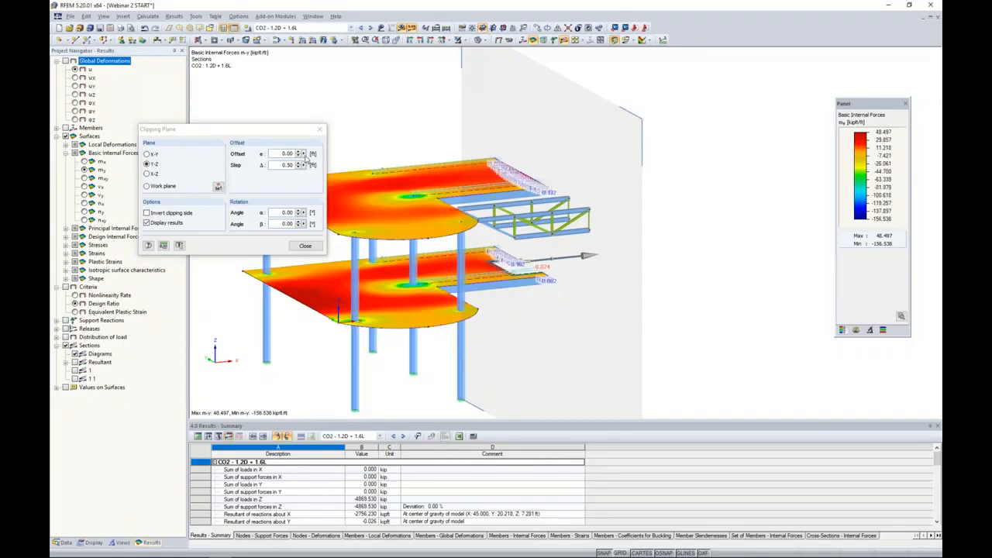
Shift the Y-Z clipping plane to an offset of -4.50 ft, inspect the upper slab's m-y values along the cut, and close the clipping plane
click(300, 153)
click(300, 153)
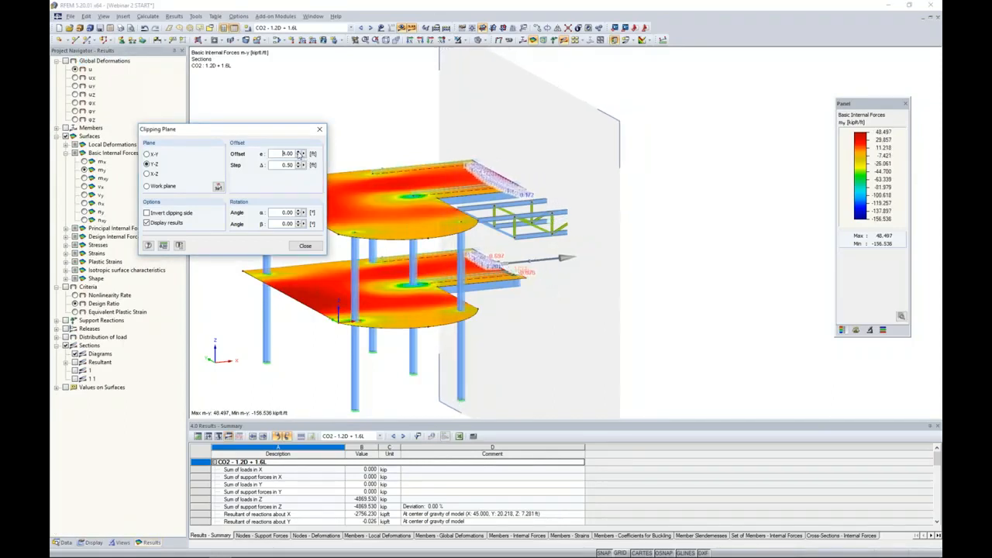
scroll(491, 174, up, 10)
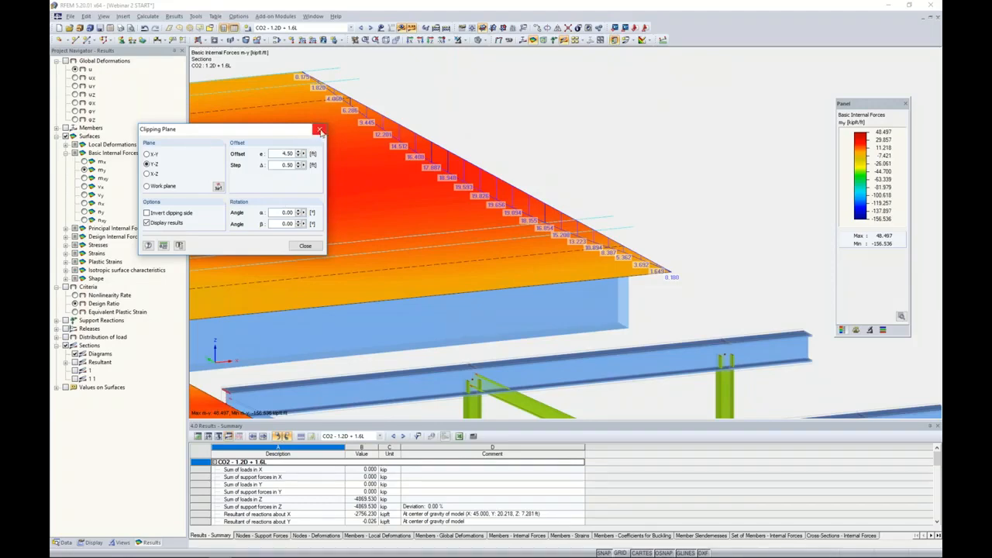
click(320, 132)
scroll(438, 179, down, 5)
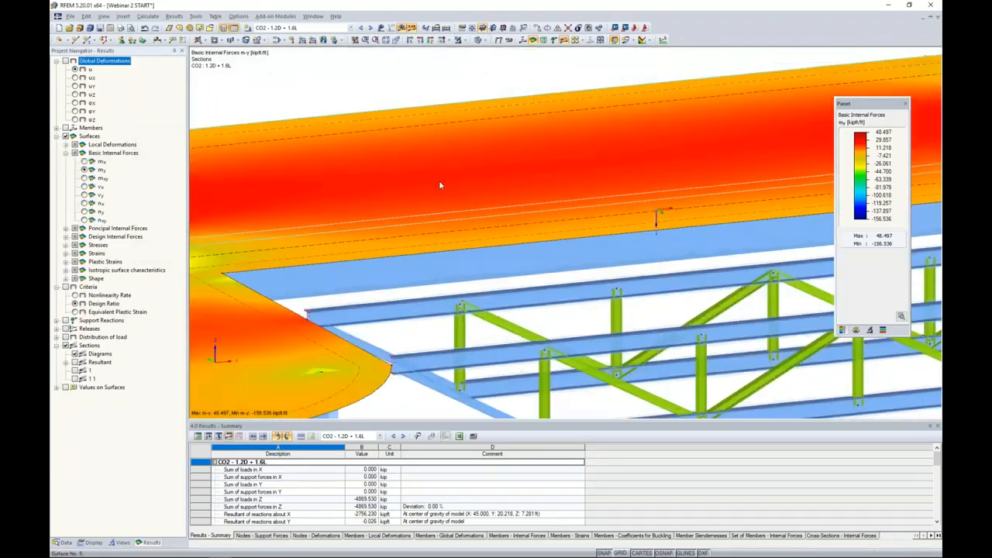
Show both result sections, 1 and 1 1, and turn off the display of all values for sections
scroll(438, 180, down, 3)
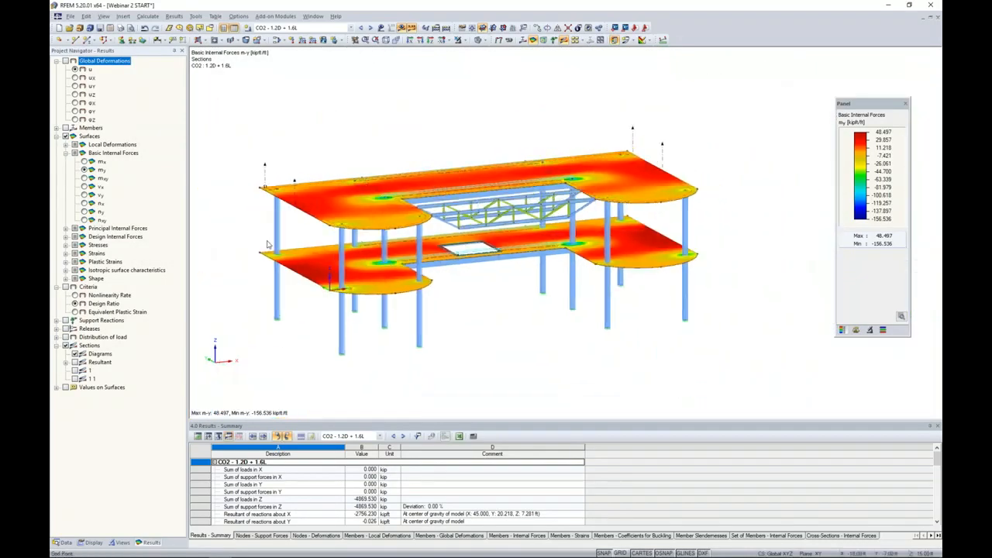
click(75, 370)
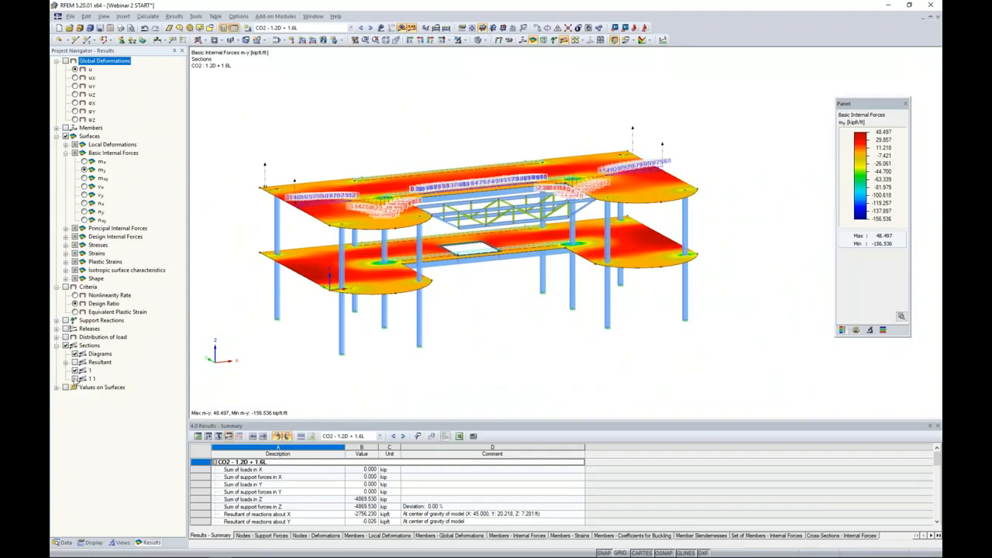
click(75, 378)
click(87, 542)
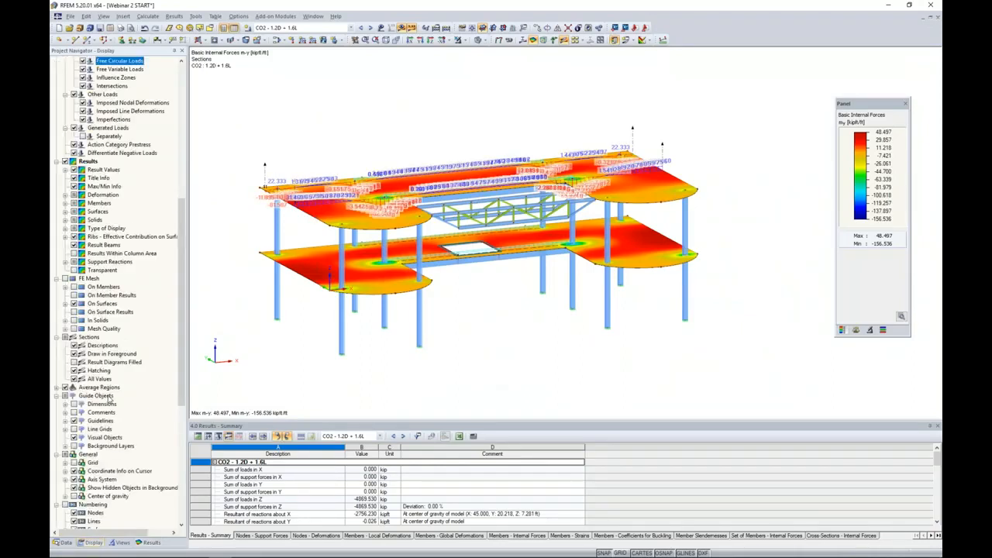
click(74, 378)
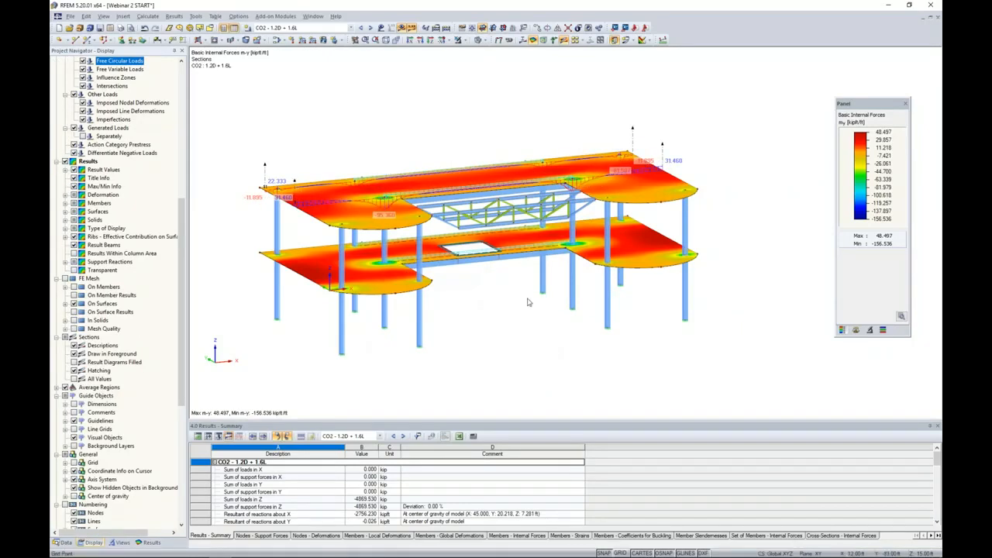
ctrl+middle_drag(528, 302, 530, 319)
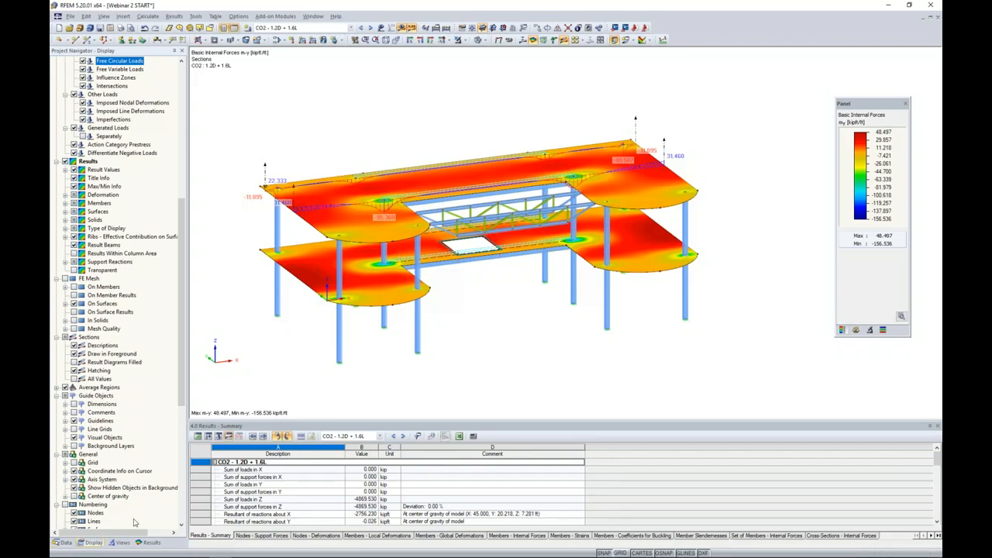
Change the surface results to m-x and inspect both section diagrams on the upper slab
click(150, 542)
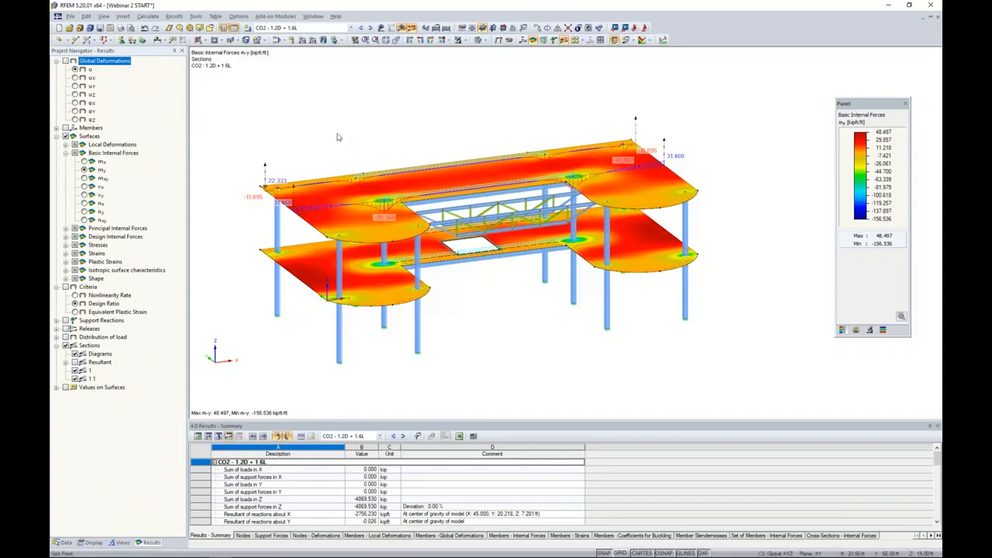
scroll(348, 147, up, 3)
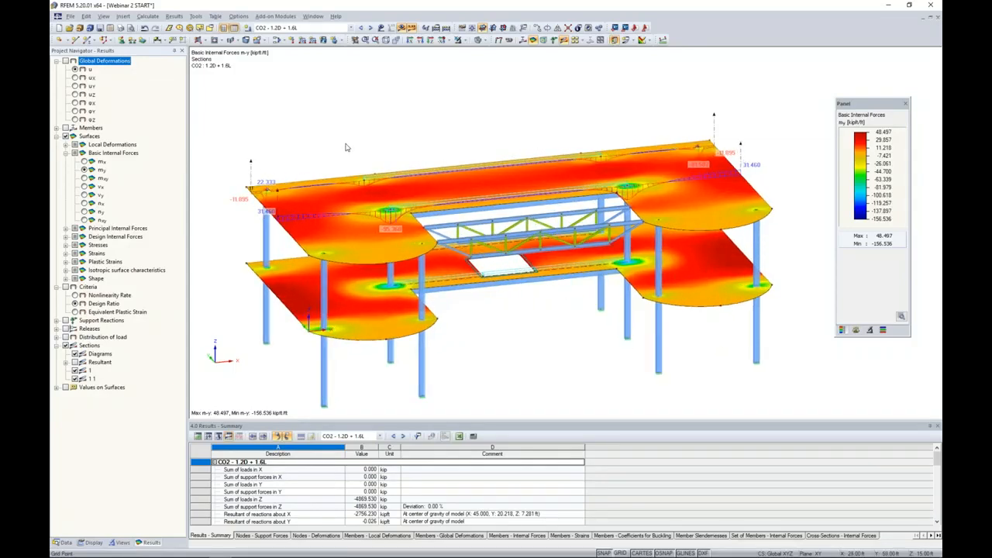
ctrl+middle_drag(347, 147, 395, 142)
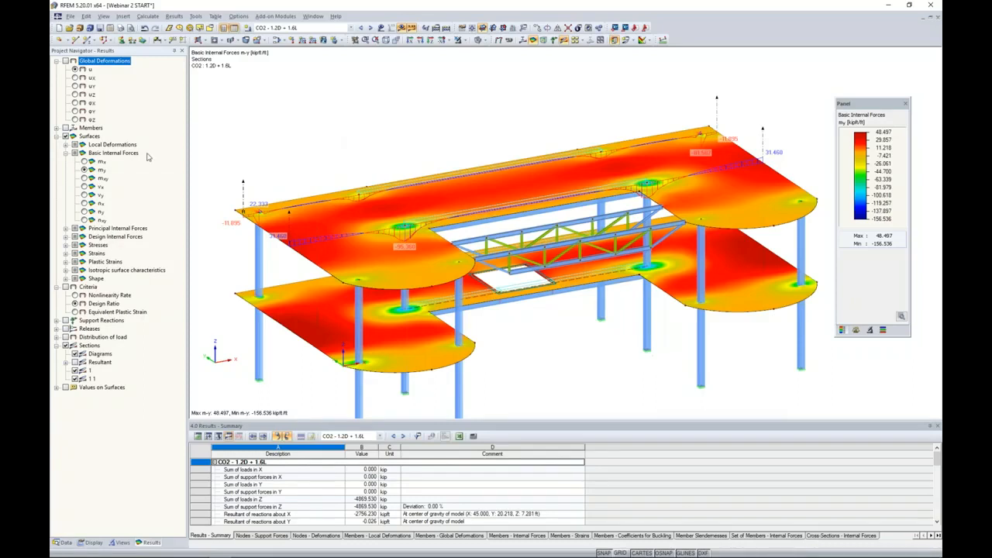
click(84, 162)
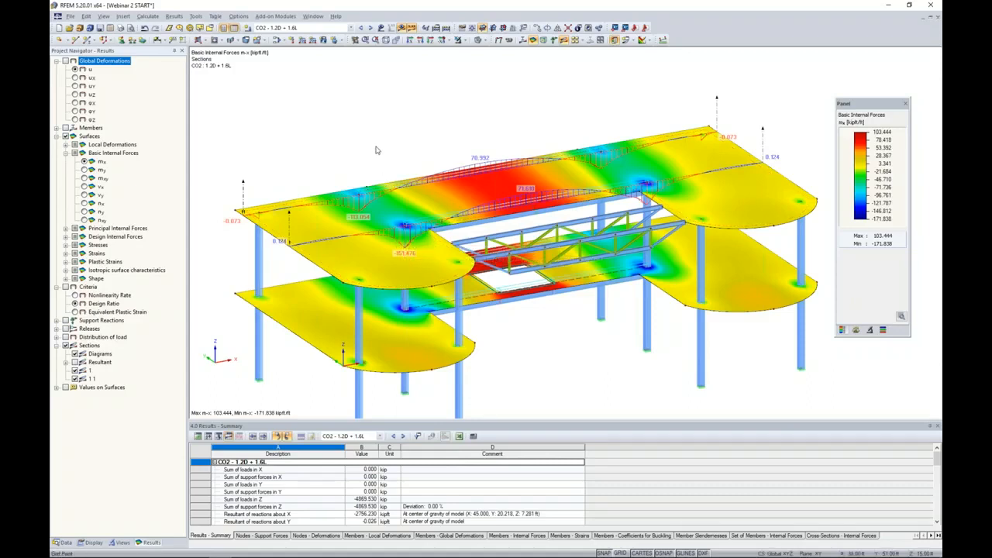
scroll(372, 155, down, 1)
scroll(372, 155, down, 1)
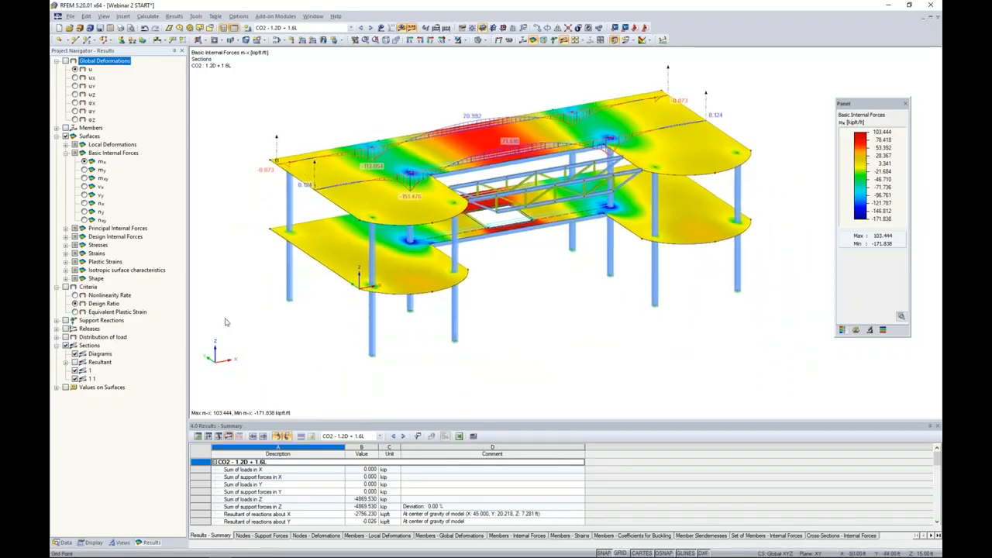
Open the RF-CONCRETE Surfaces add-on module from the model's favorite add-on modules
click(65, 545)
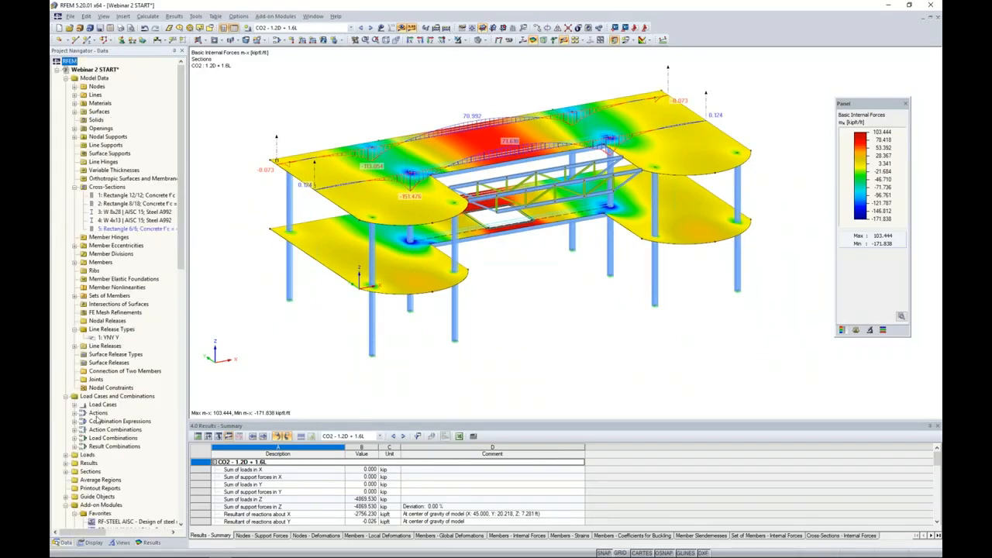
scroll(106, 405, down, 5)
scroll(106, 405, down, 3)
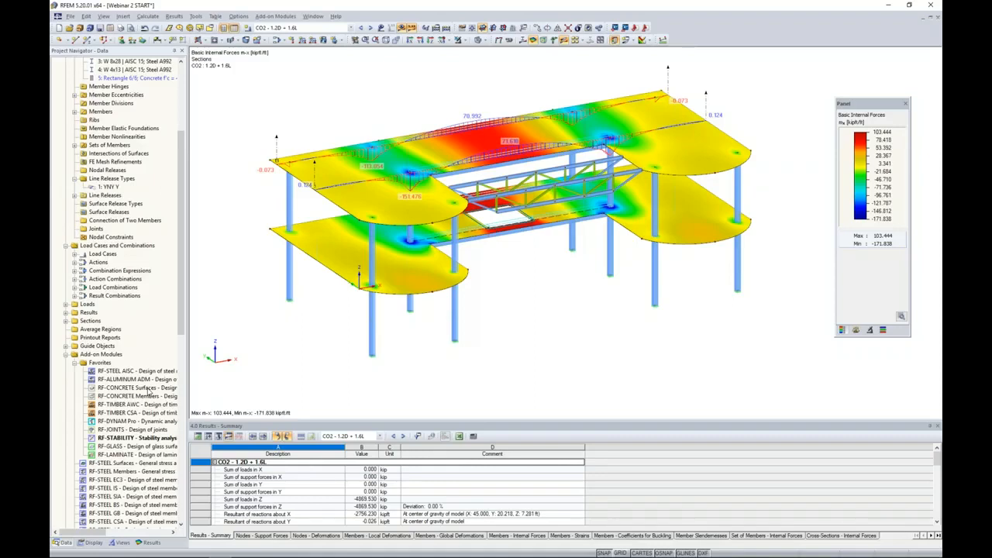
double_click(147, 391)
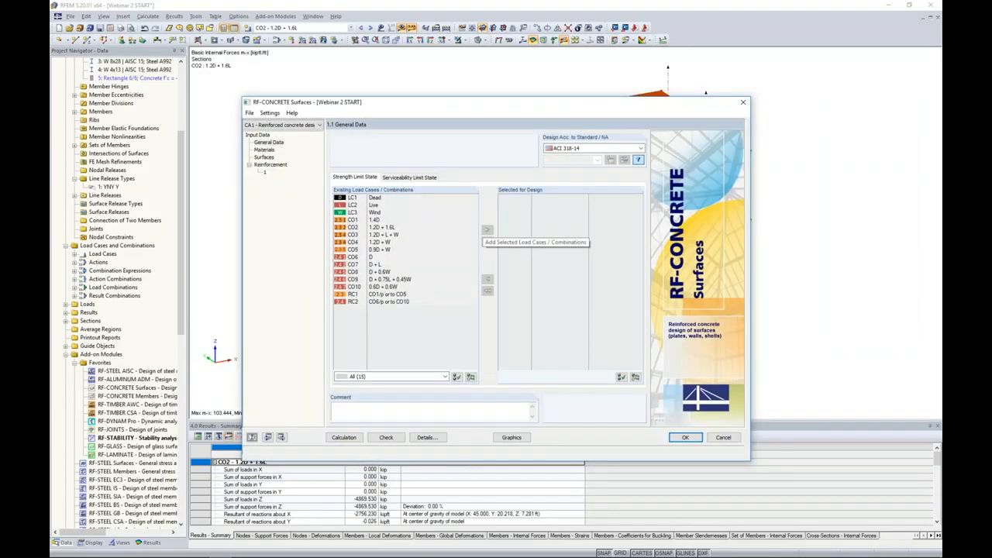
Keep ACI 318-14 as the design standard, add CO2 to the strength limit state design, and review the materials and surfaces
click(564, 148)
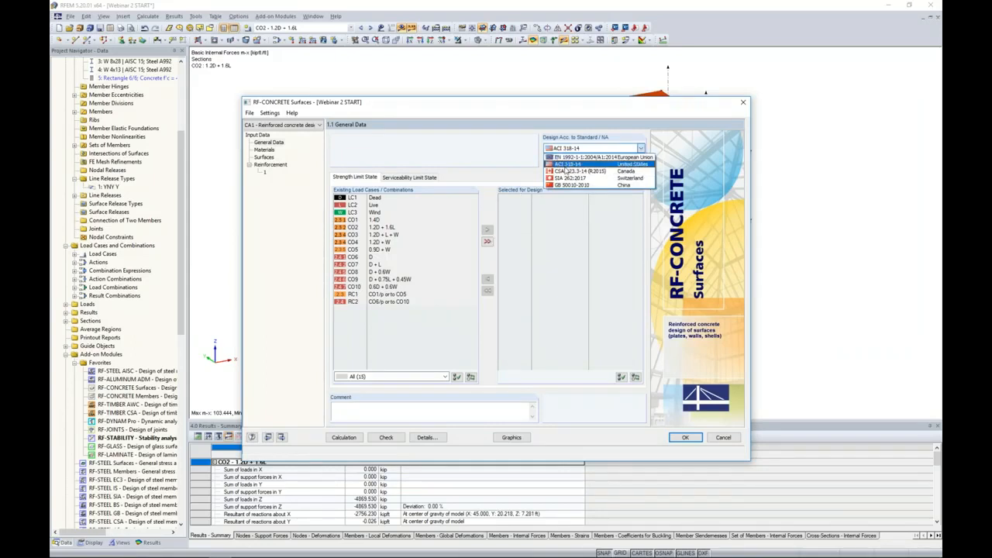
click(508, 160)
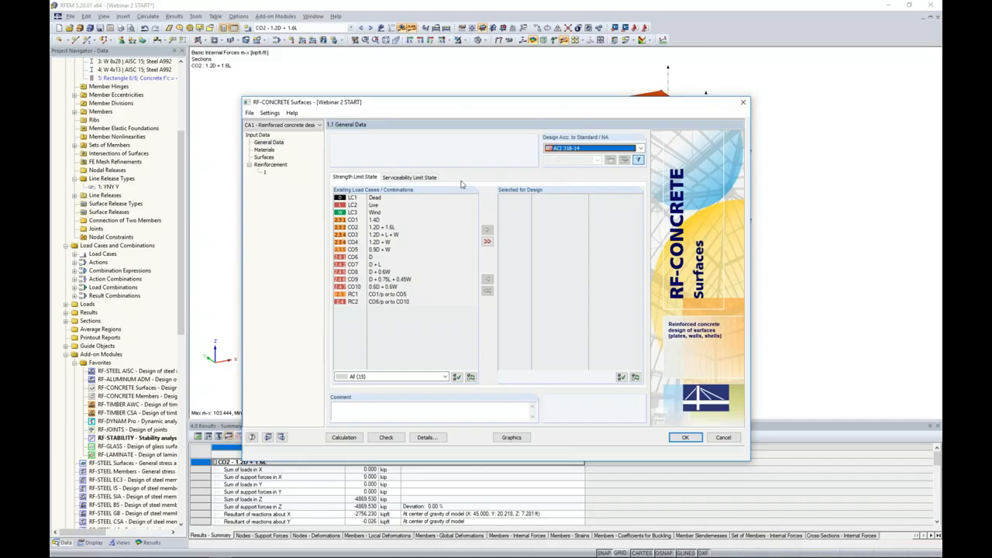
double_click(379, 229)
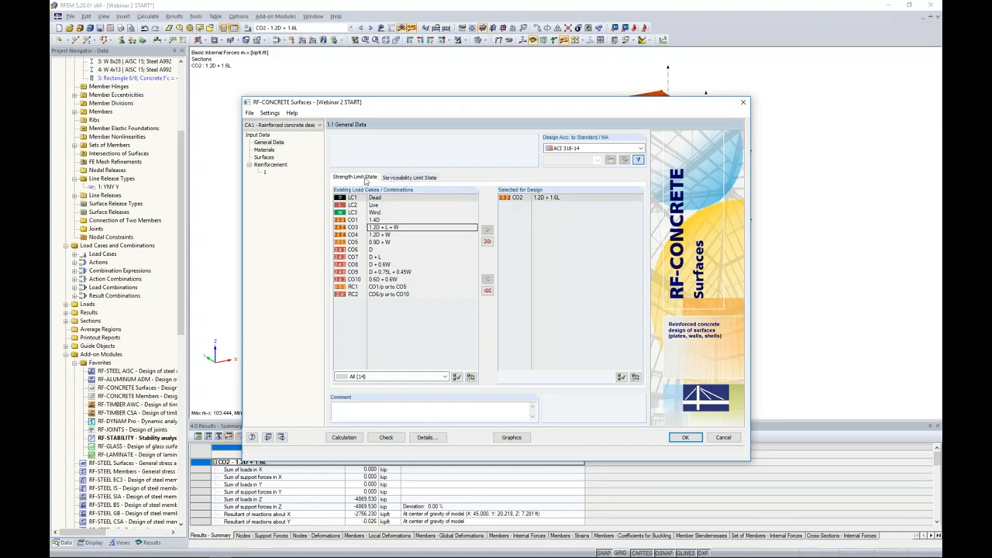
click(263, 149)
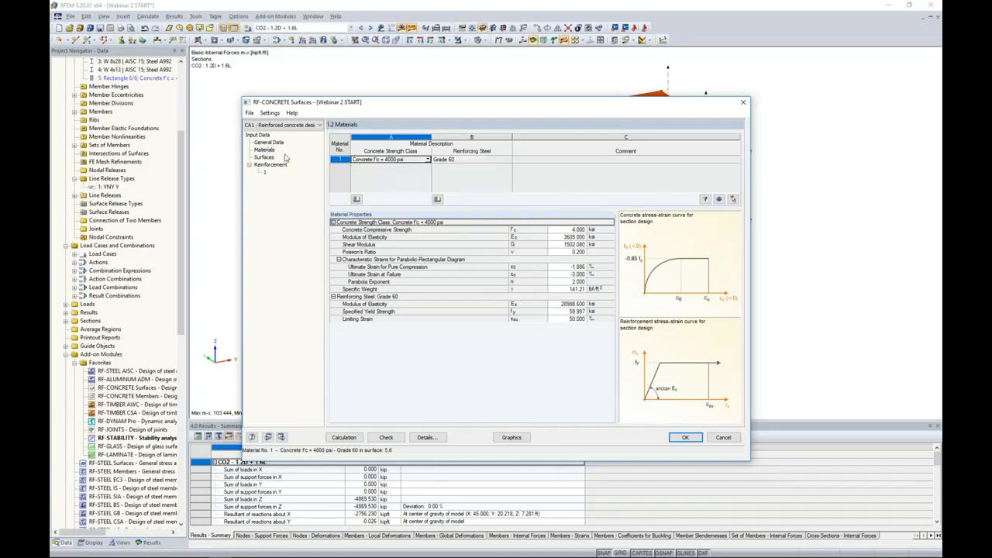
click(264, 157)
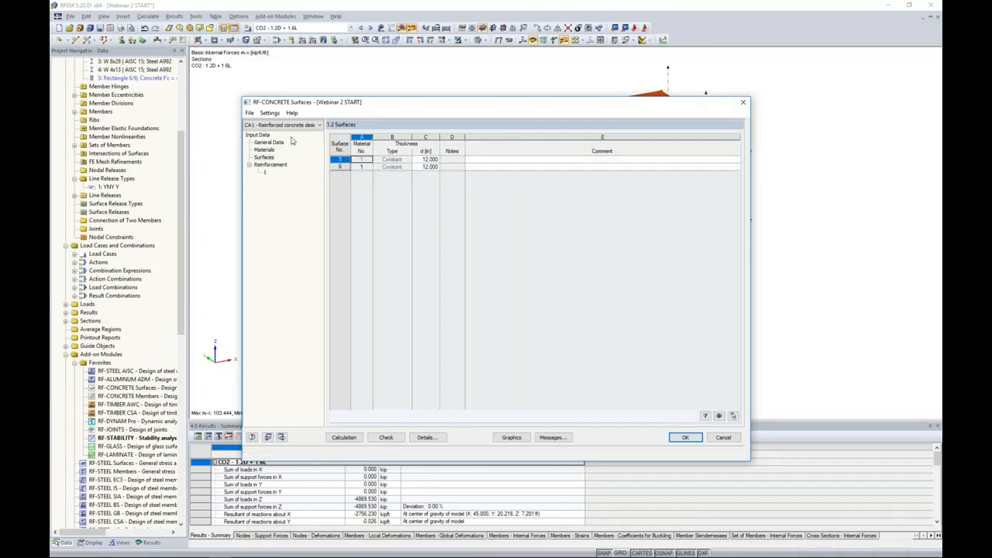
Restrict reinforcement group 1 to the upper slab, surface 5, instead of all surfaces
click(270, 164)
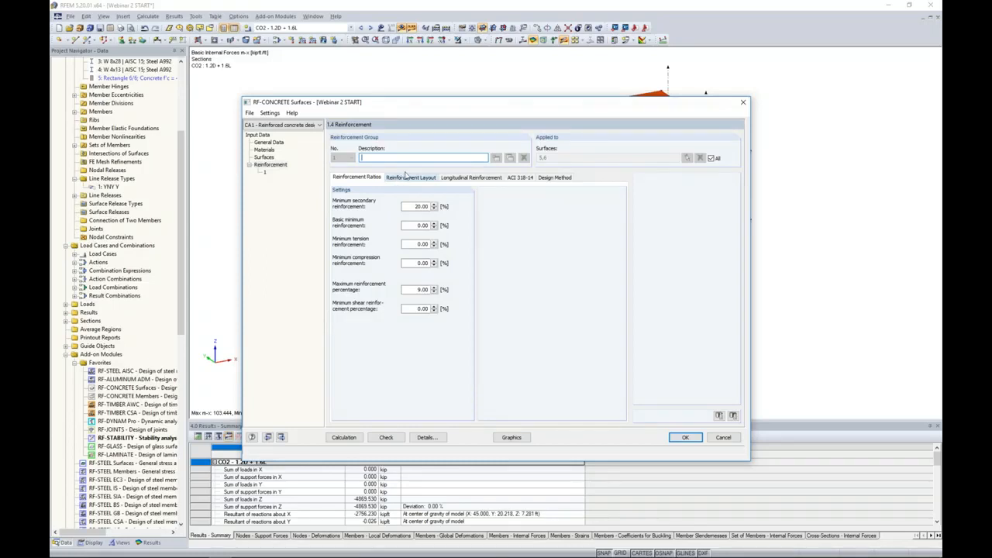
click(710, 158)
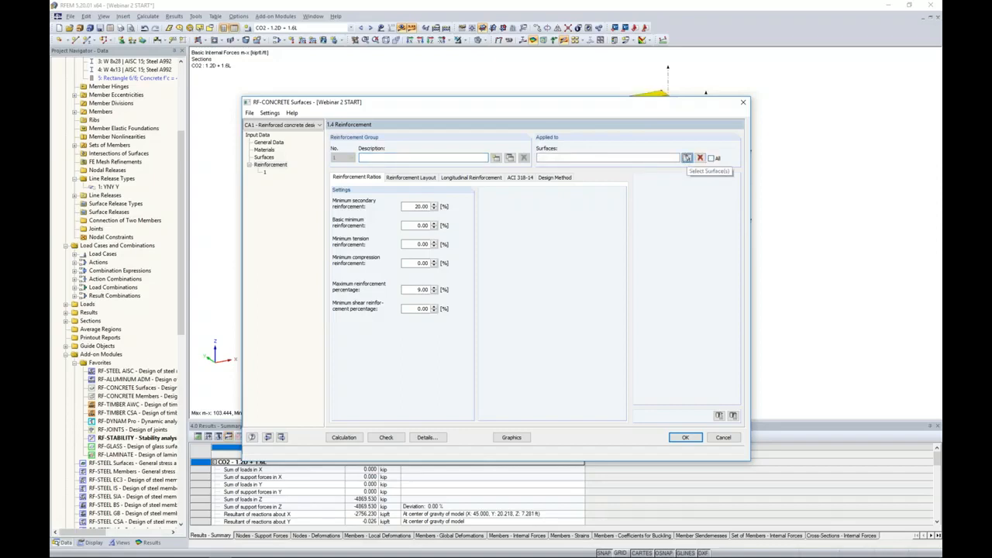
click(687, 158)
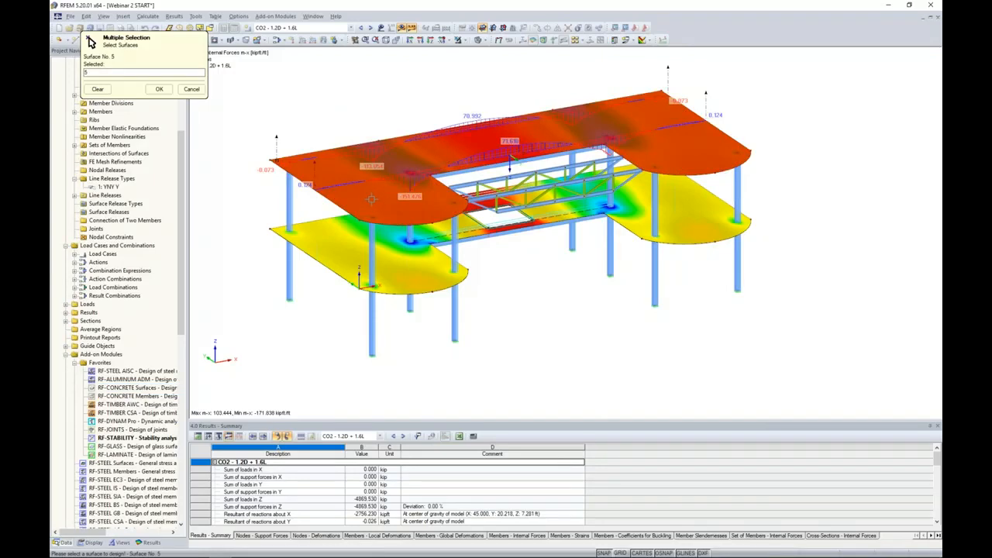
click(159, 89)
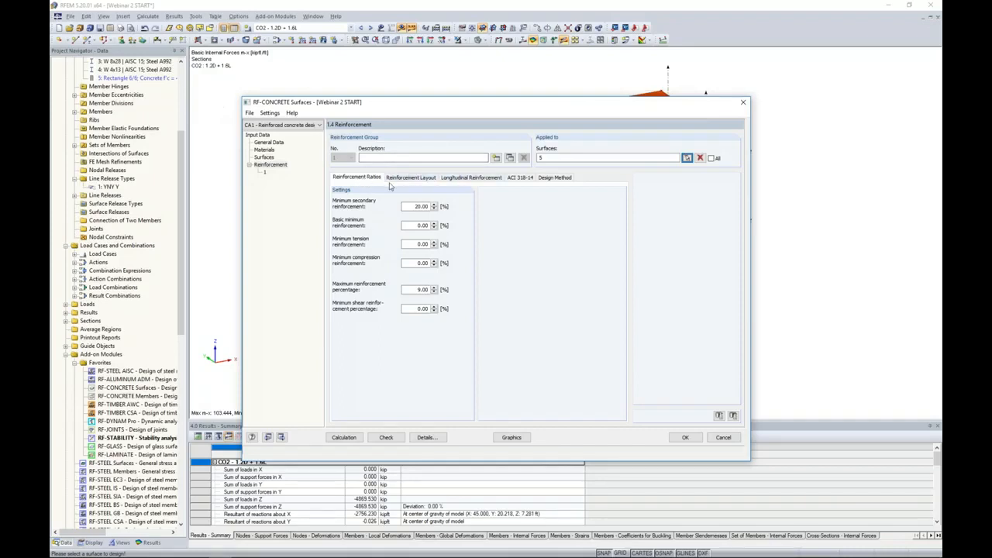
Review the reinforcement group's layout, longitudinal reinforcement and ACI 318-14 settings
click(395, 179)
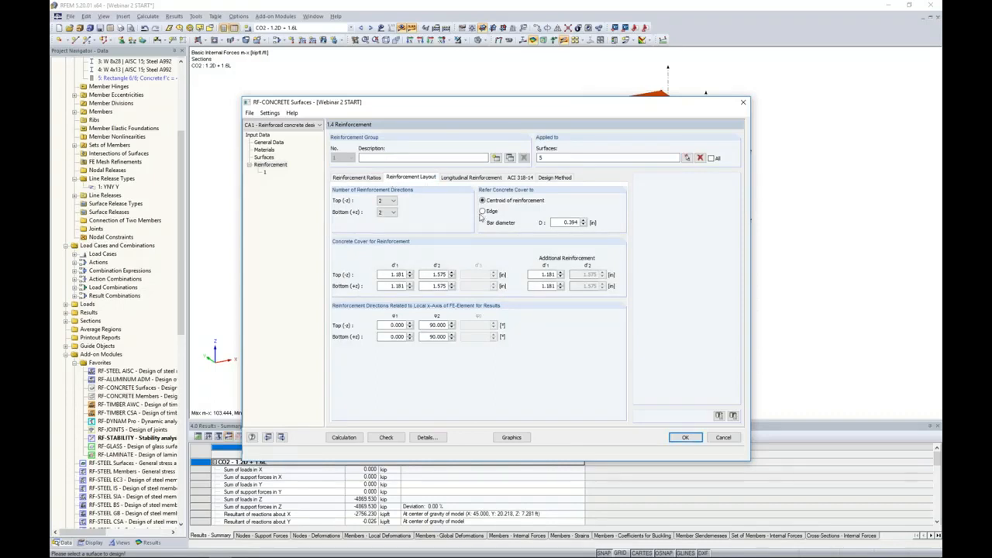
click(472, 178)
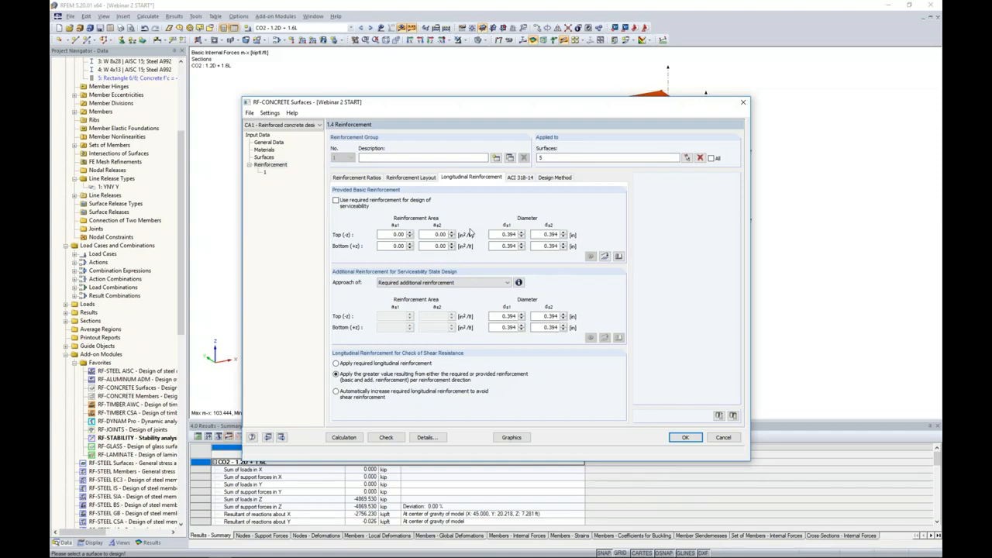
click(523, 178)
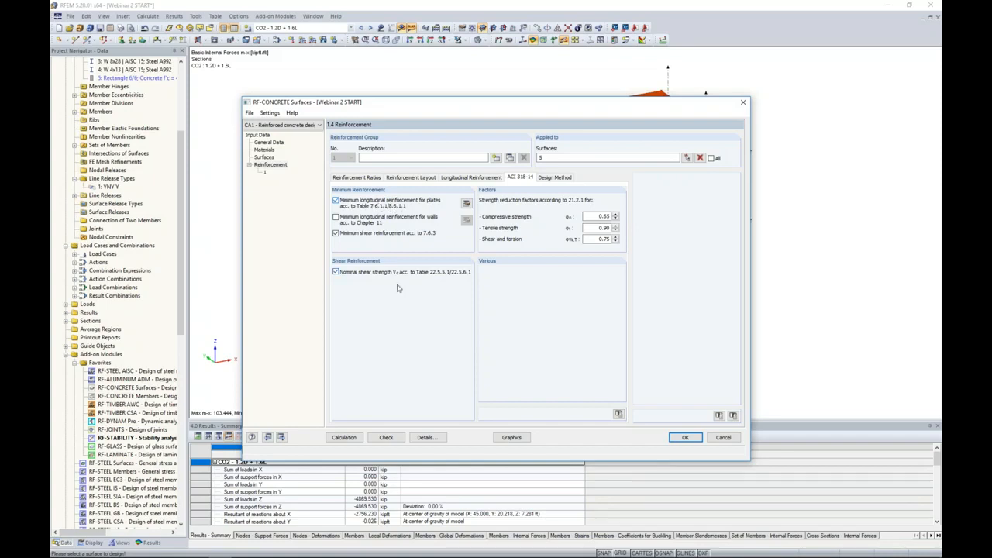
Calculate the concrete surface design and examine the total required reinforcement table with its error messages, widening the truncated columns
click(345, 438)
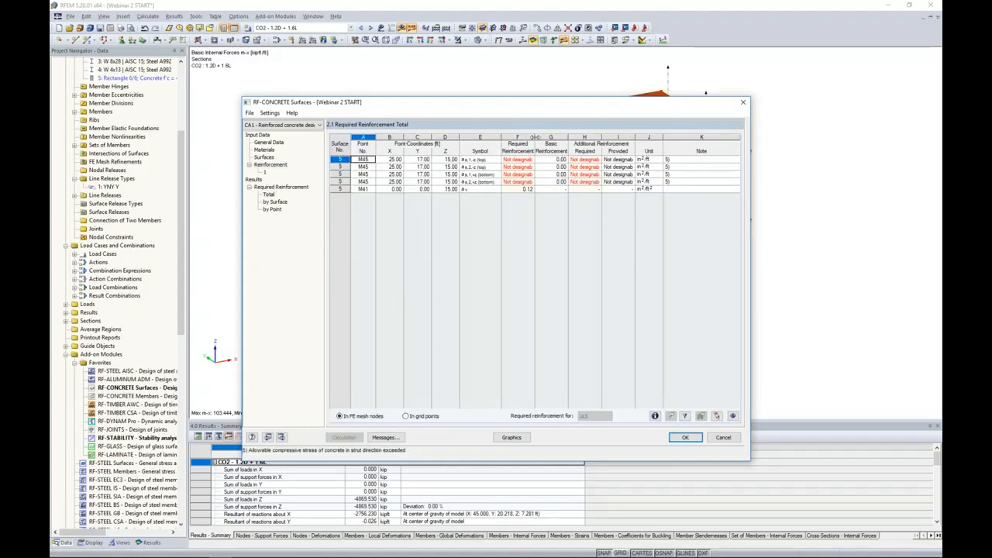
drag(534, 136, 551, 138)
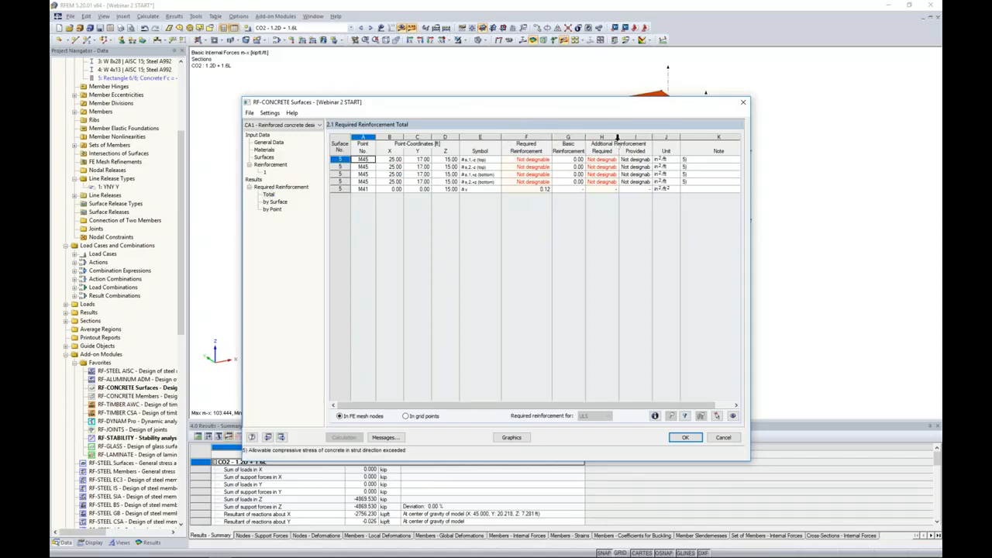
drag(617, 136, 637, 137)
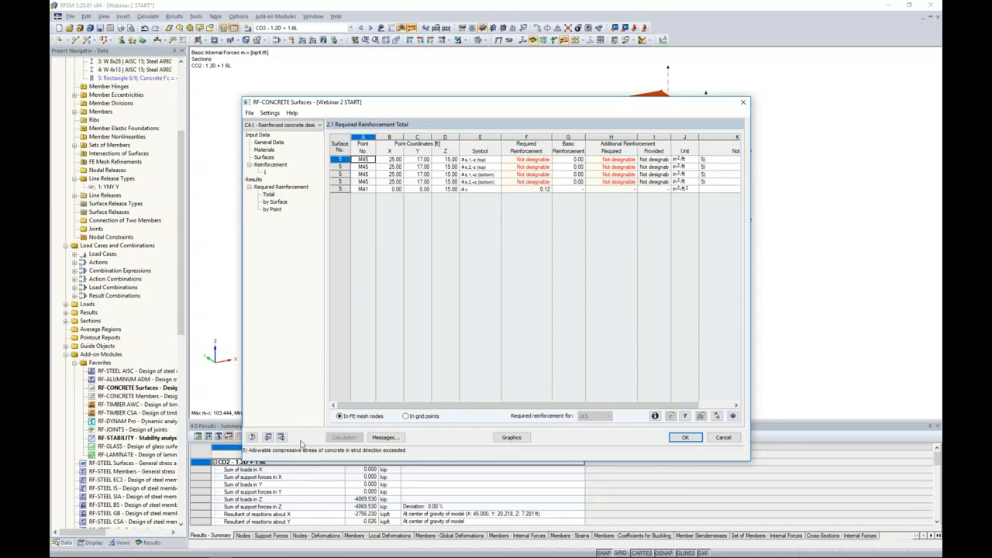
click(384, 437)
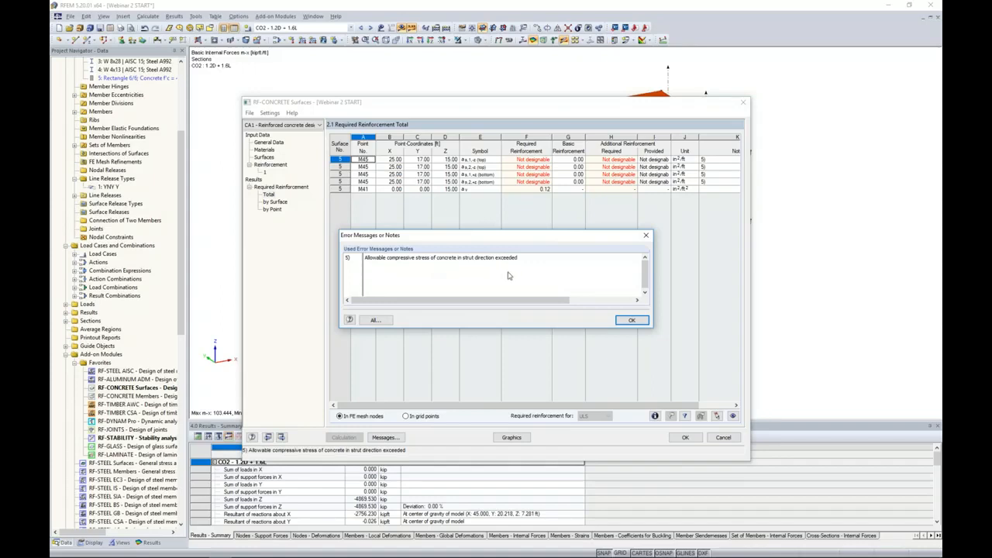
click(629, 320)
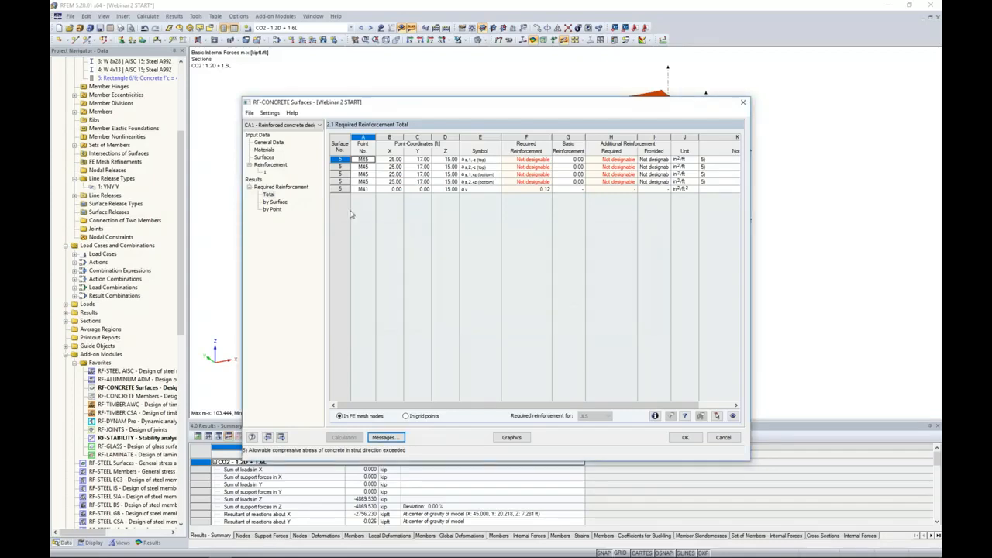
Examine the required reinforcement by point, checking the internal forces at point M43 with the dialog temporarily moved clear of the slab
click(273, 210)
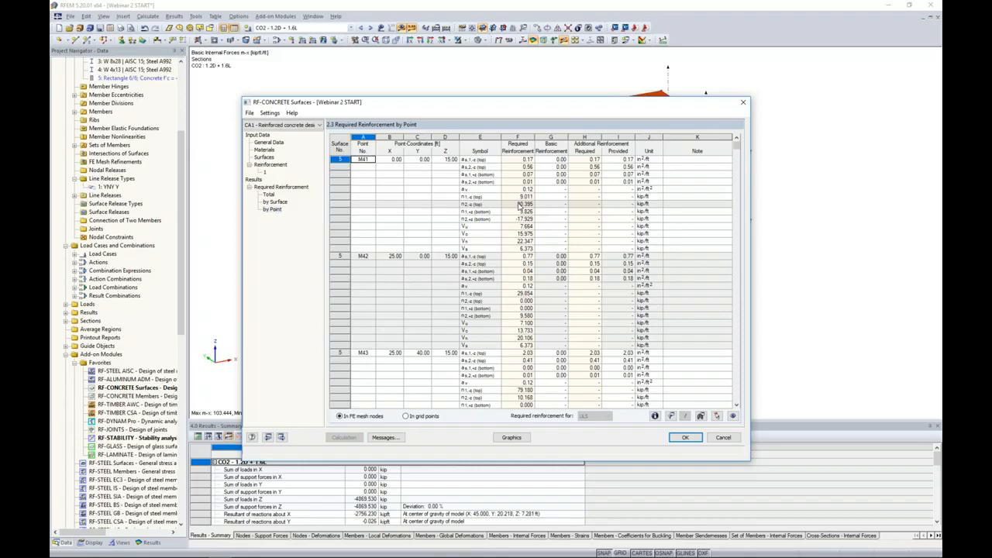
scroll(519, 204, down, 6)
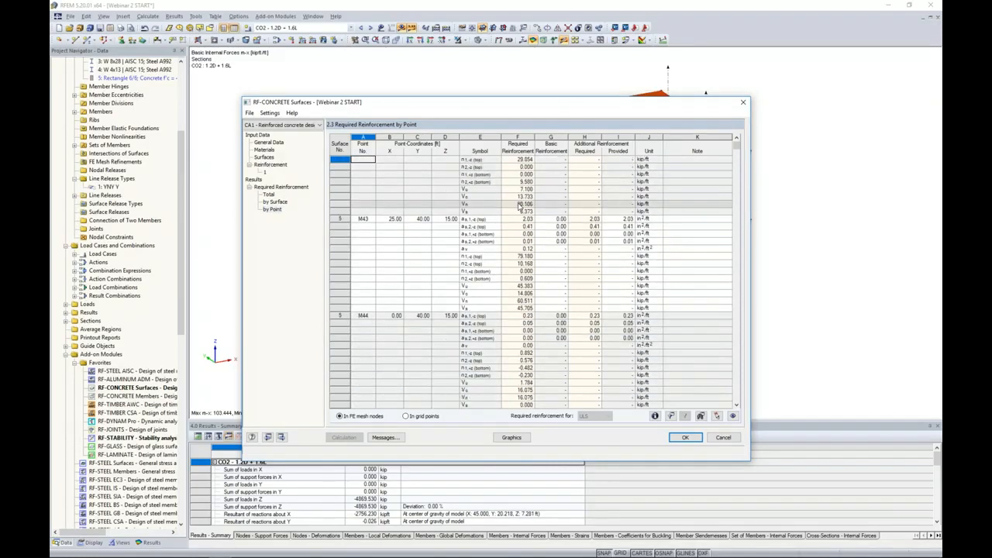
scroll(519, 204, down, 1)
drag(489, 102, 478, 275)
click(513, 390)
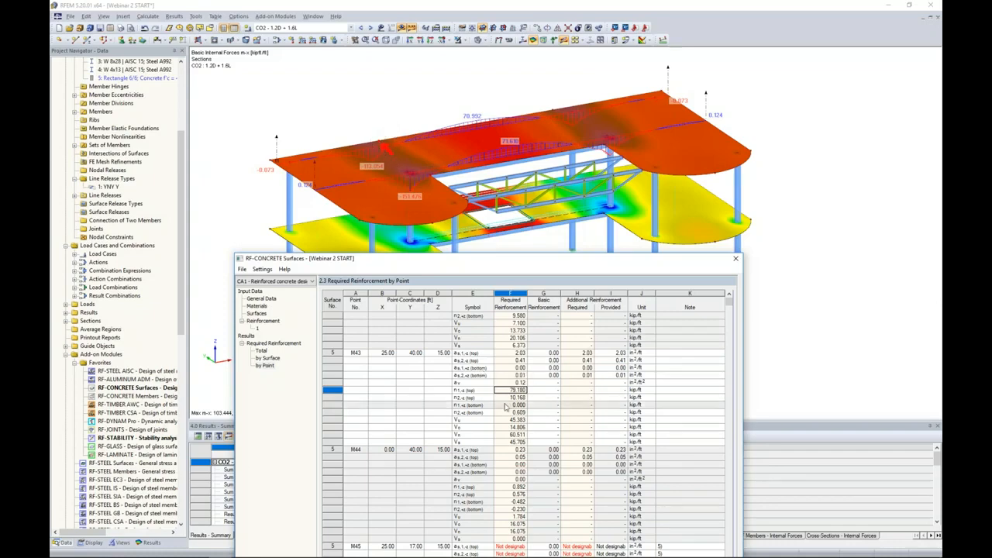
click(509, 427)
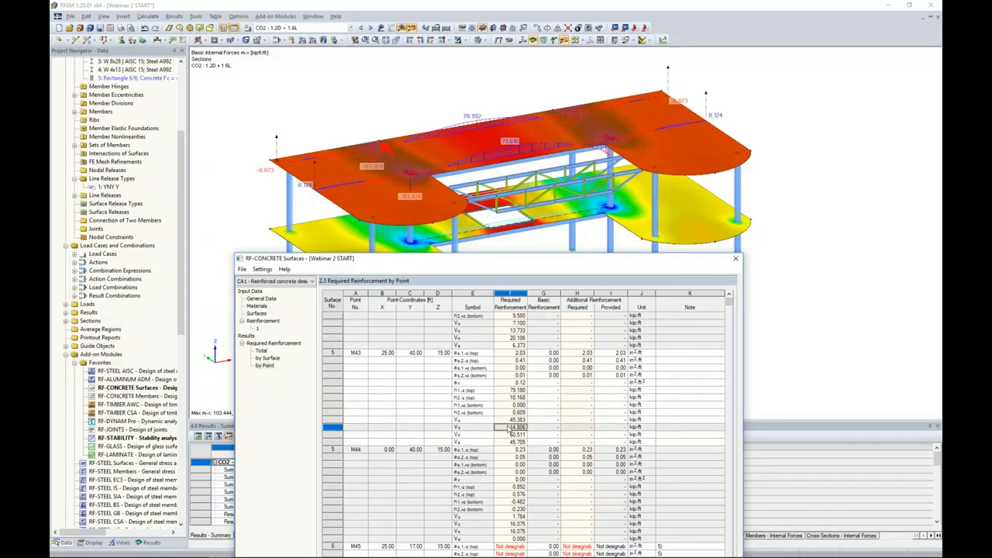
drag(494, 258, 498, 109)
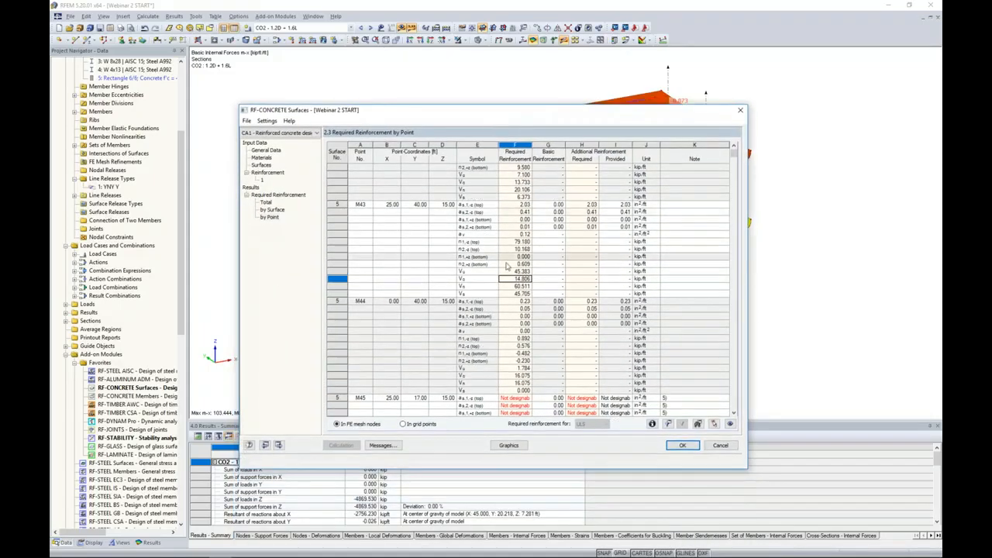
Read through the required reinforcement for points M44 to M47, and close RF-CONCRETE Surfaces with its results kept
scroll(507, 265, down, 5)
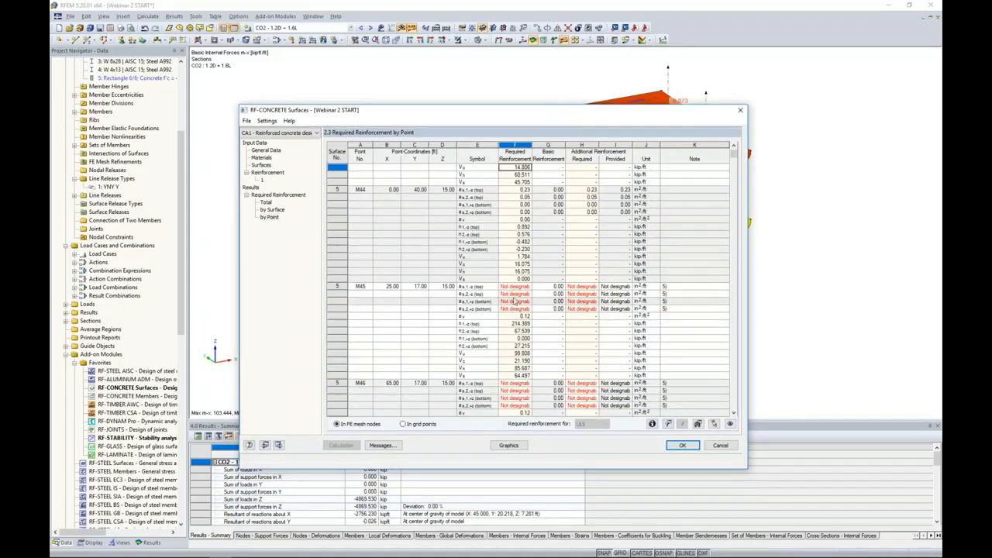
scroll(465, 303, down, 5)
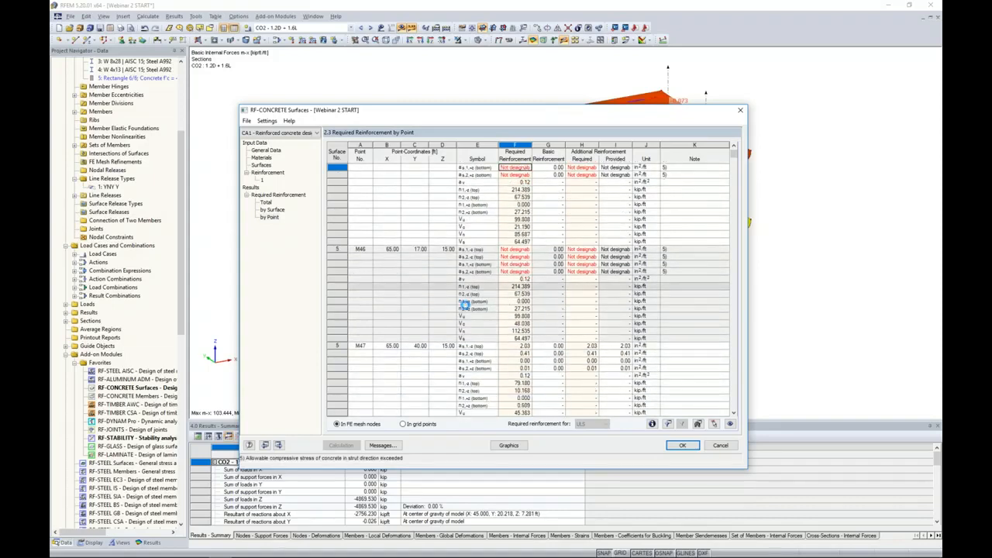
click(682, 446)
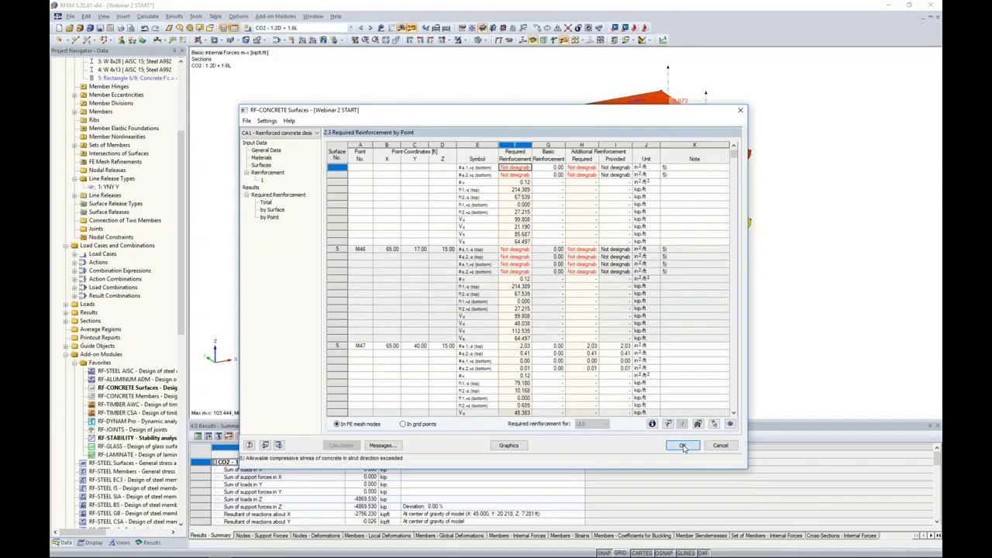
Display the RF-CONCRETE Surfaces CA1 design results on the model and isolate the upper slab with a visibility, fading the other objects
click(351, 28)
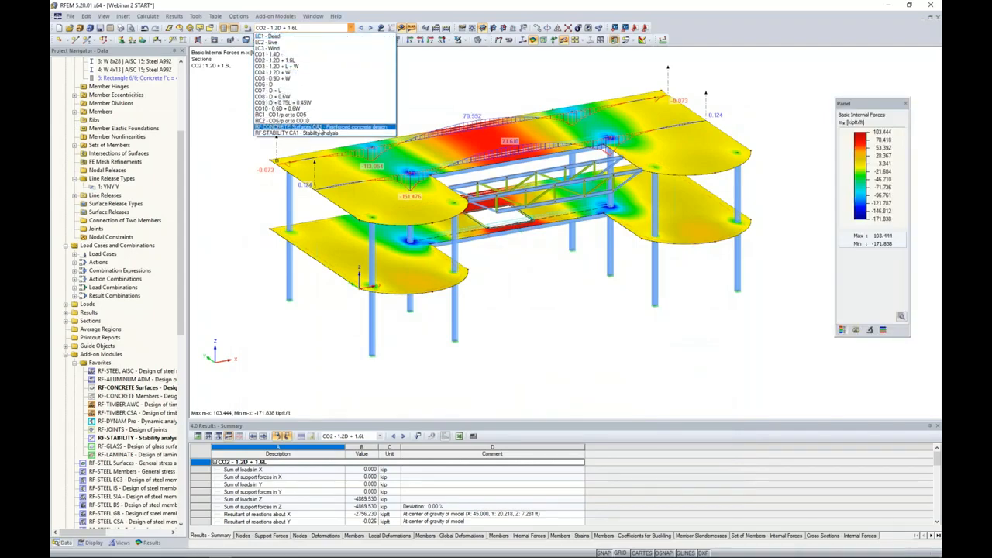
click(318, 130)
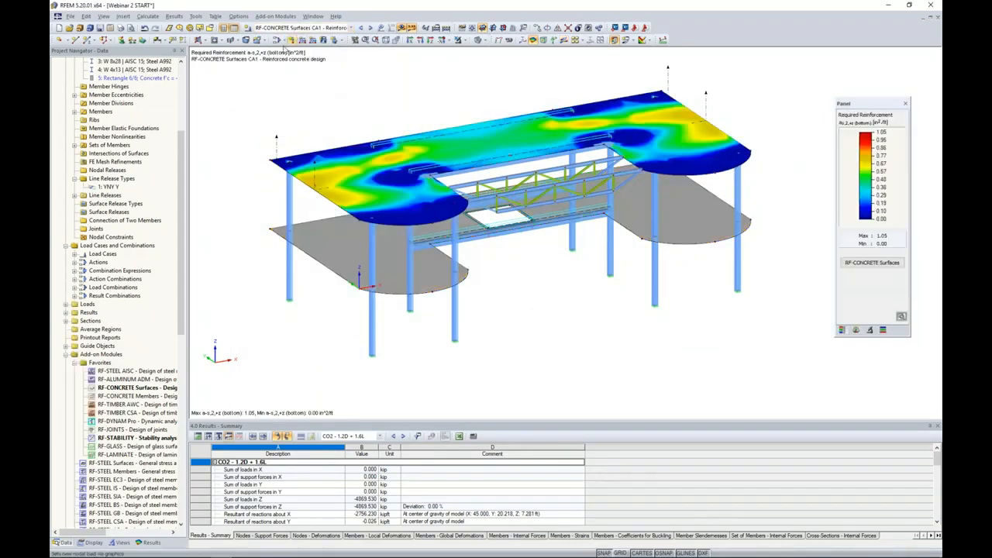
click(150, 542)
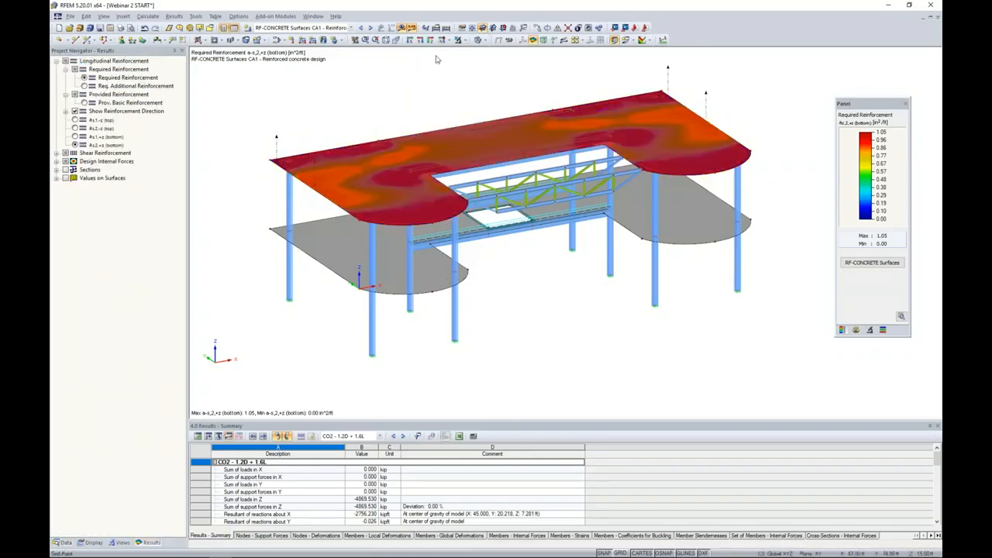
click(465, 41)
click(469, 51)
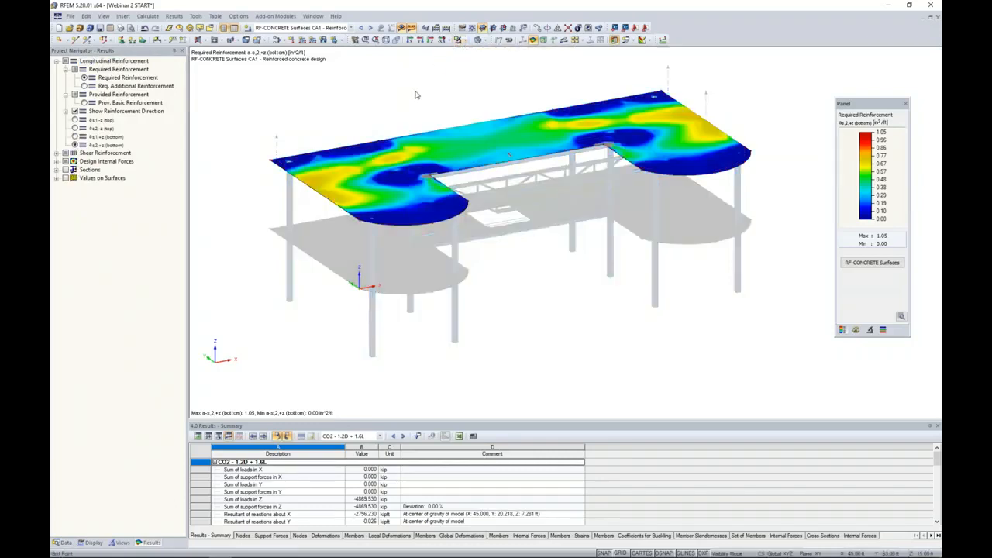
Show the required top reinforcement a-s,1,-z on the upper slab and examine its distribution around the columns at the inner corners
scroll(496, 229, up, 4)
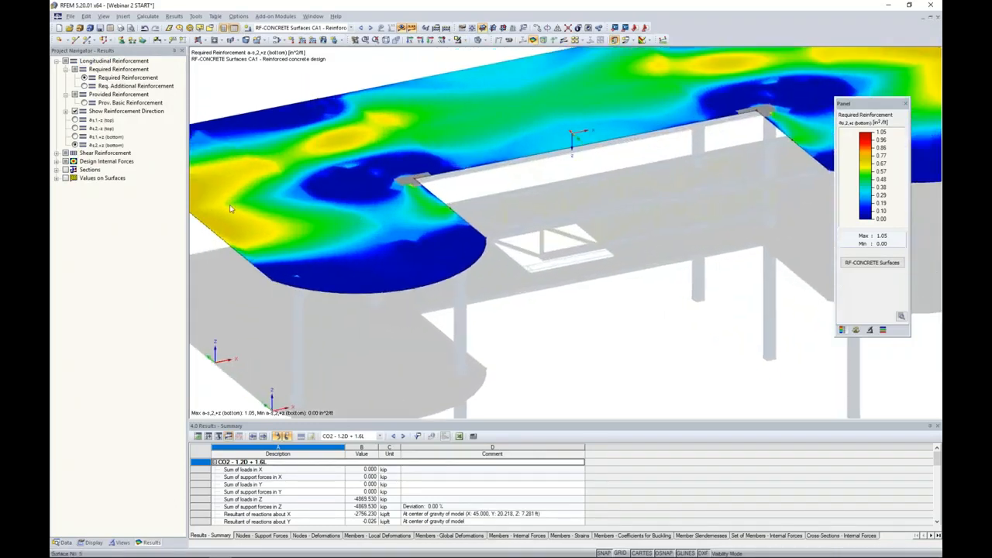
click(74, 120)
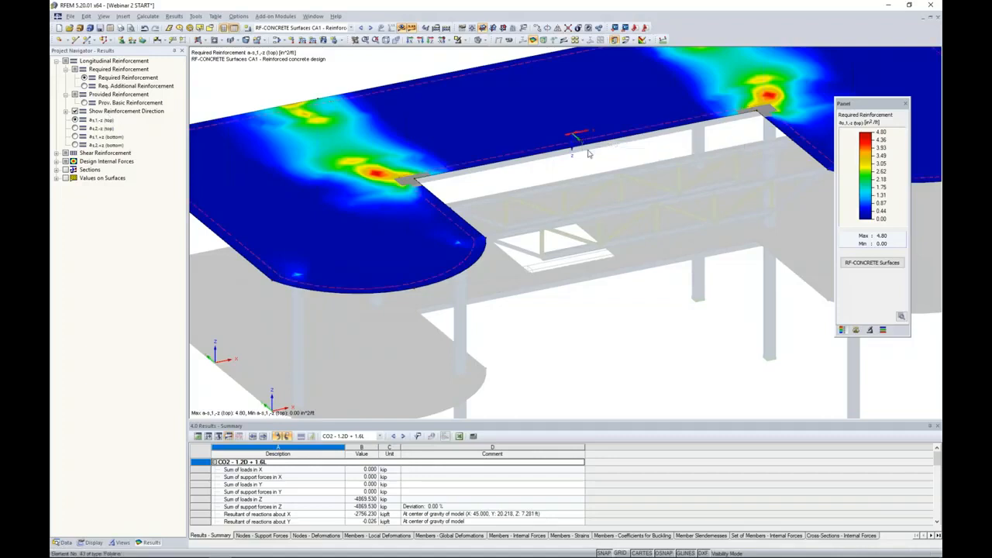
scroll(588, 153, up, 5)
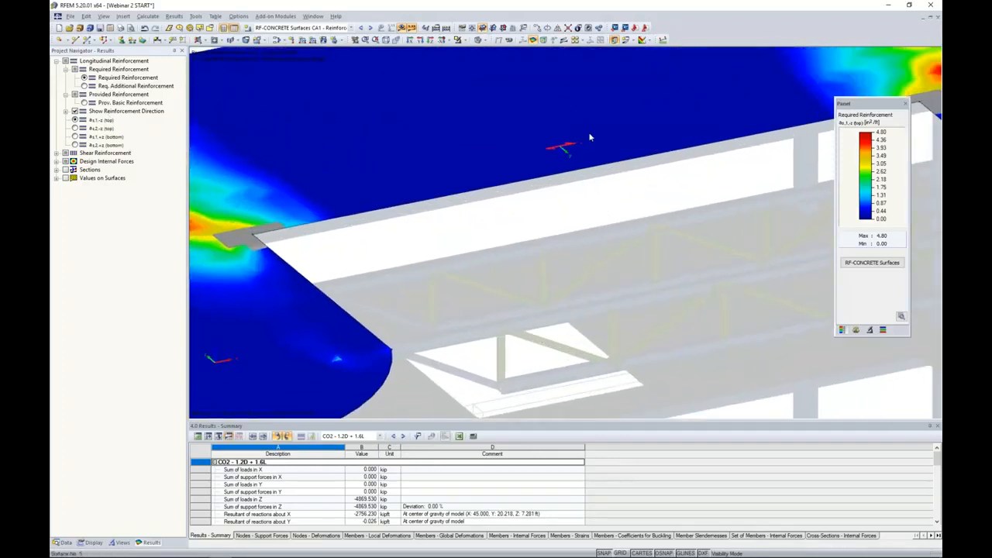
scroll(532, 209, down, 1)
scroll(531, 210, down, 3)
middle_drag(534, 230, 560, 208)
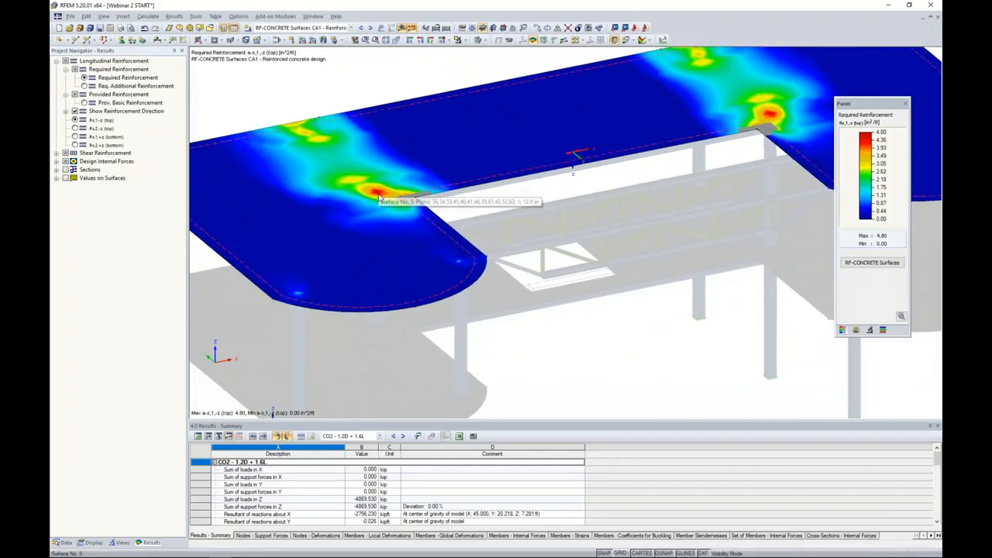
scroll(454, 216, up, 3)
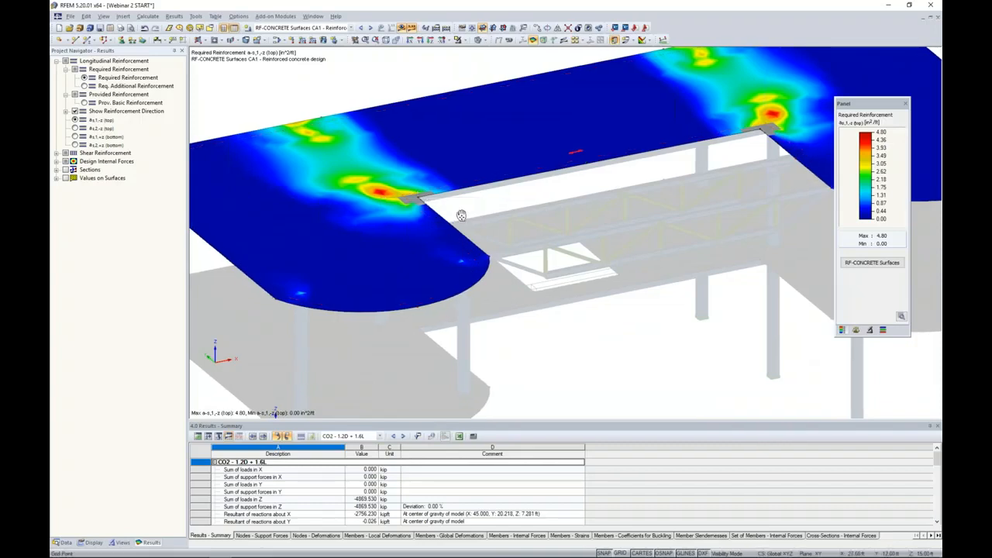
scroll(422, 209, up, 1)
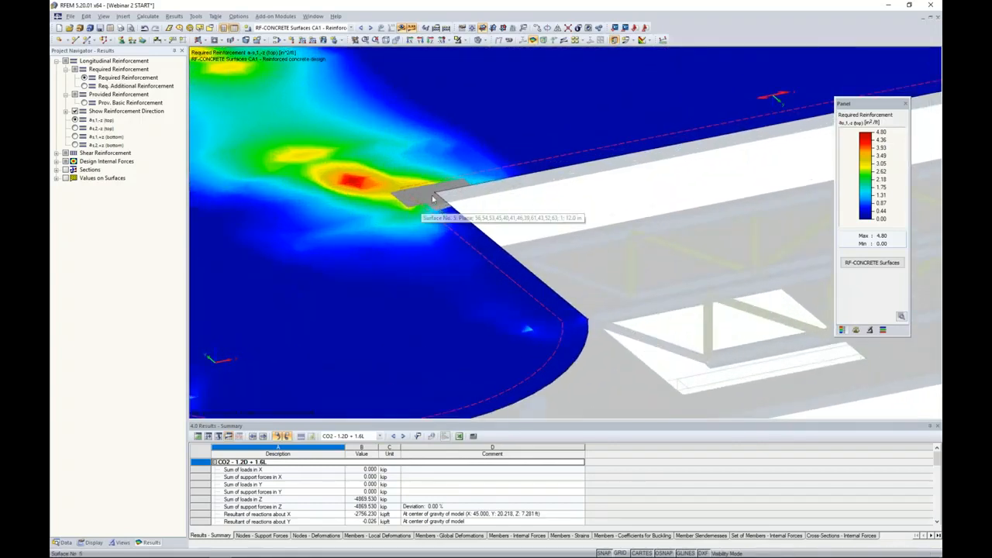
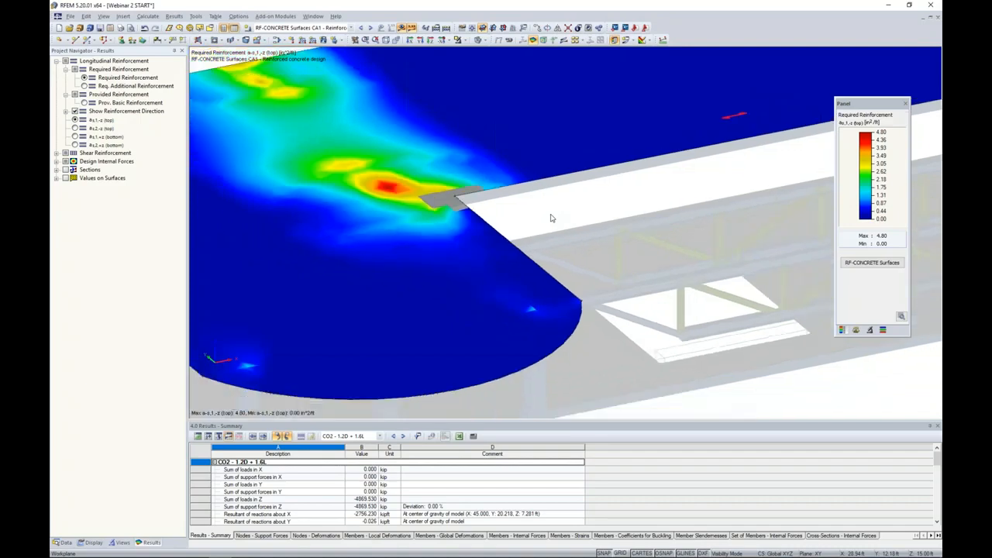
Examine the required reinforcement a-s,2,-z (top) and a-s,1,+z (bottom) on the upper slab, and turn off the results display
click(75, 128)
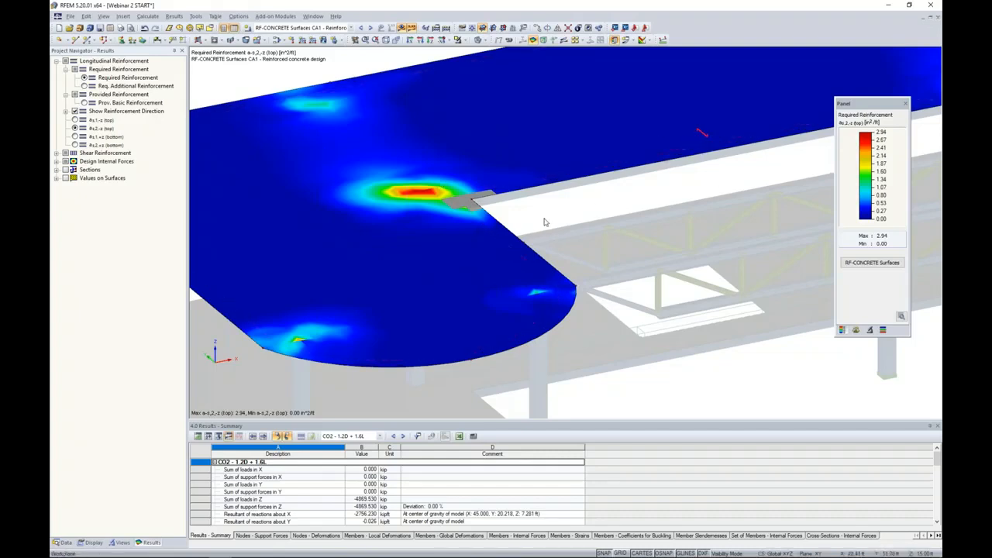
click(74, 137)
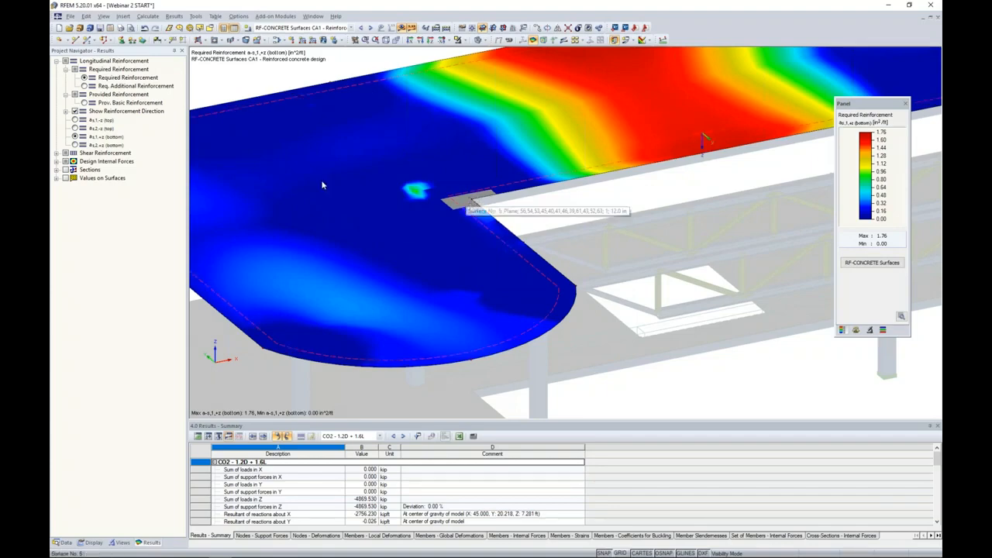
click(402, 29)
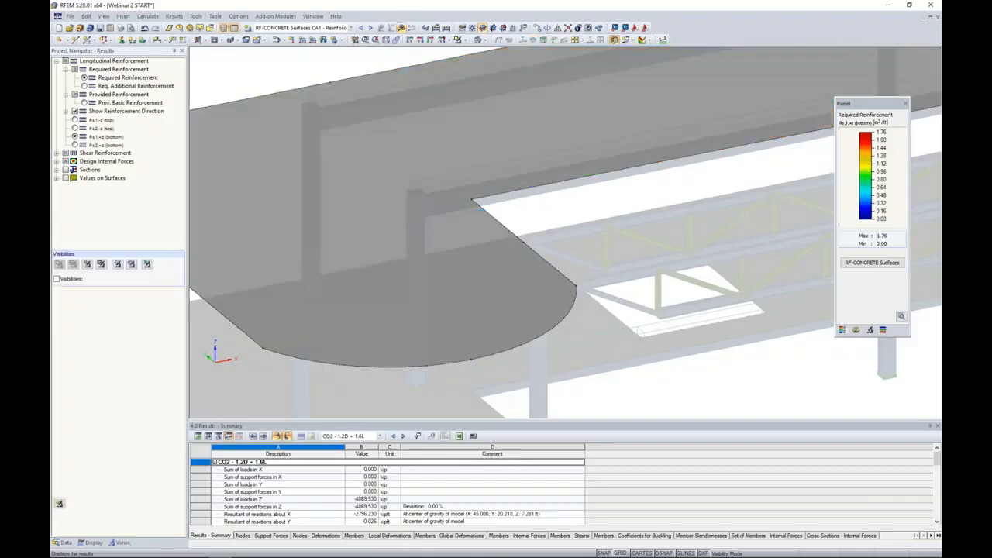
Show the model as wireframe and examine the column's top node and the upper slab's inner corner
click(484, 43)
click(504, 57)
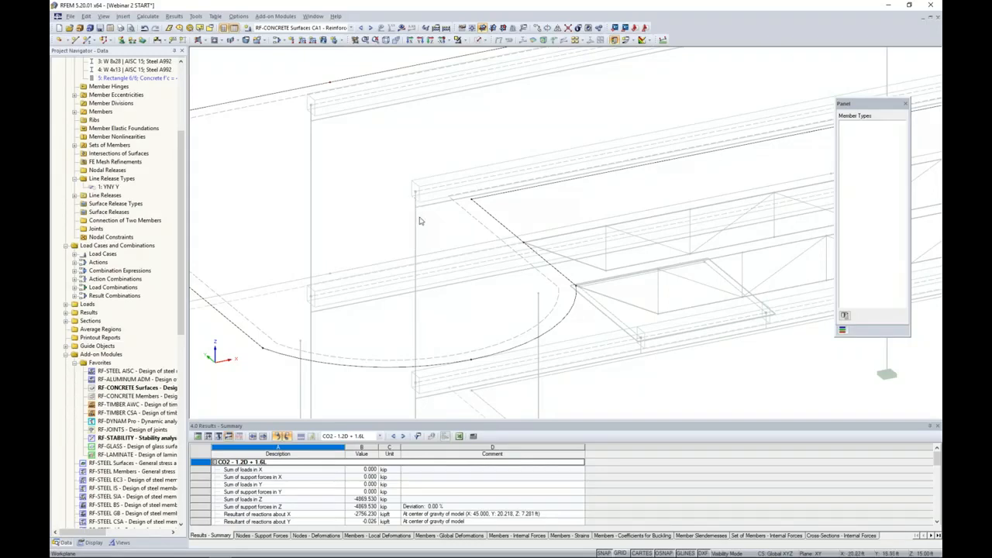
scroll(412, 204, up, 5)
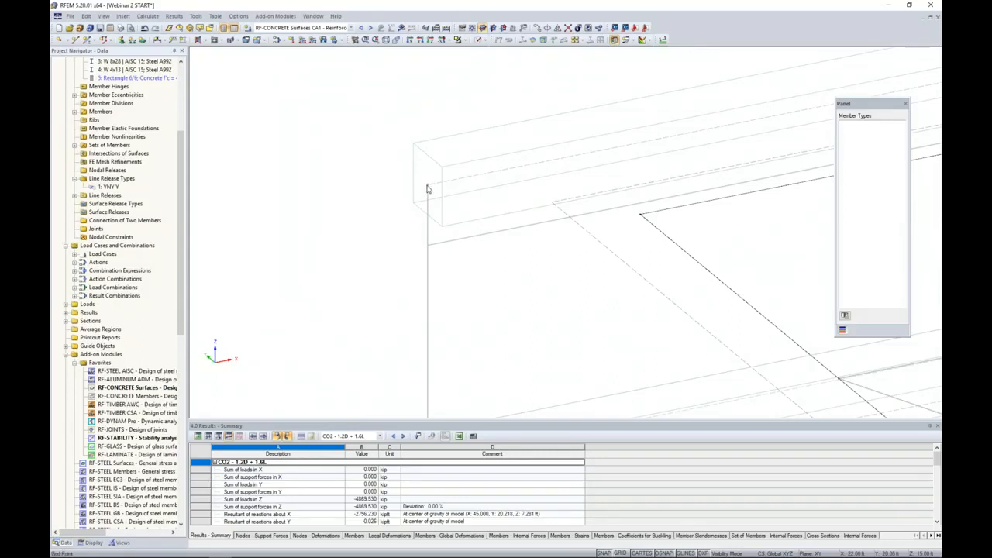
scroll(427, 189, down, 5)
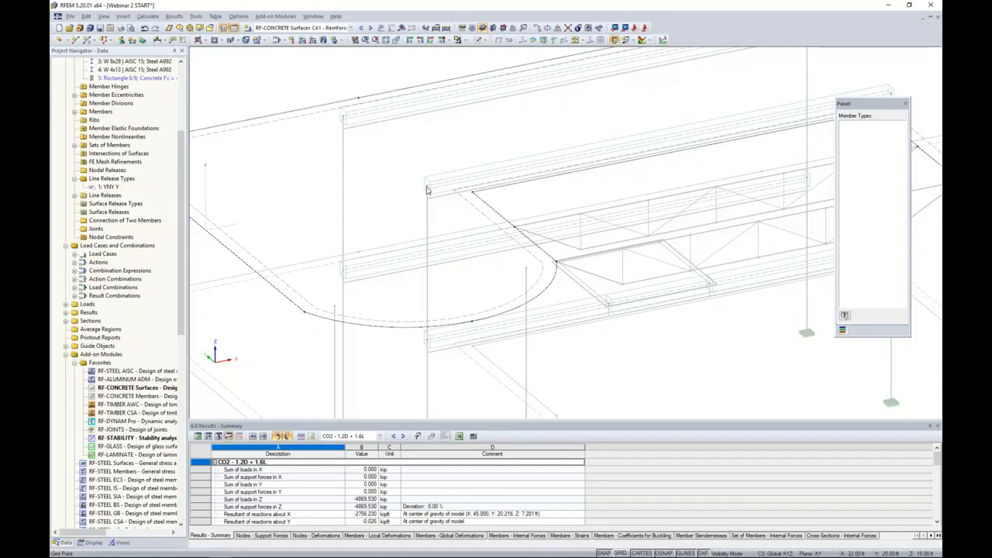
scroll(469, 200, up, 4)
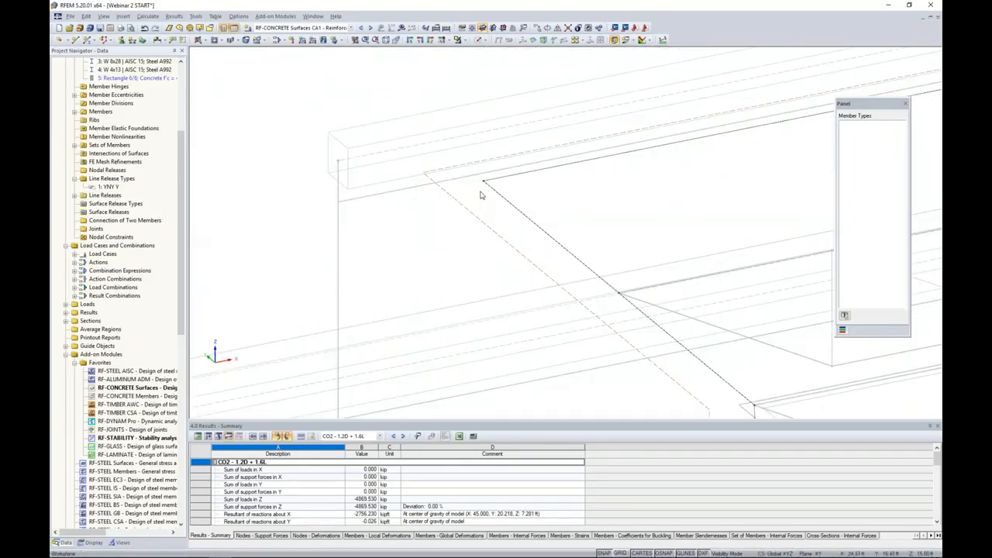
click(482, 184)
scroll(485, 196, down, 2)
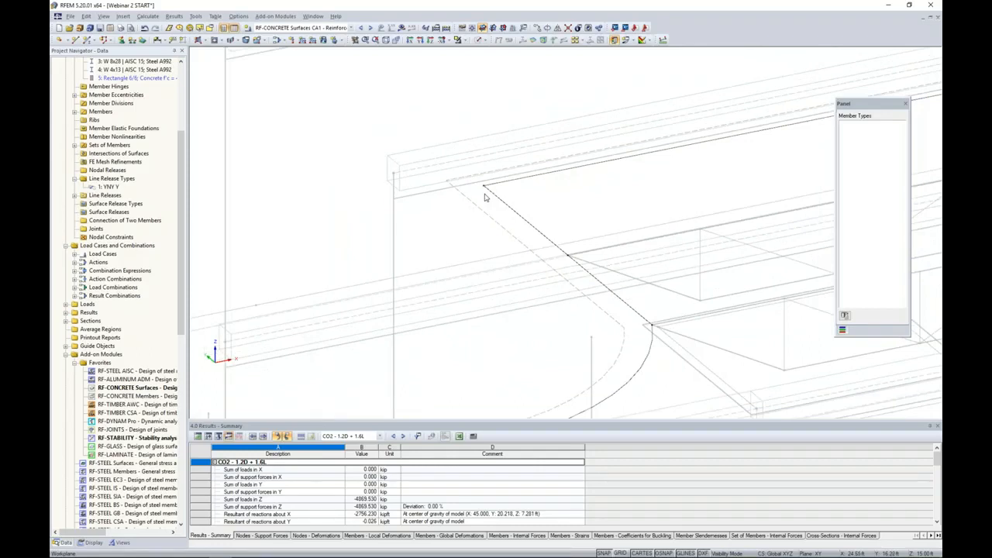
scroll(483, 197, down, 3)
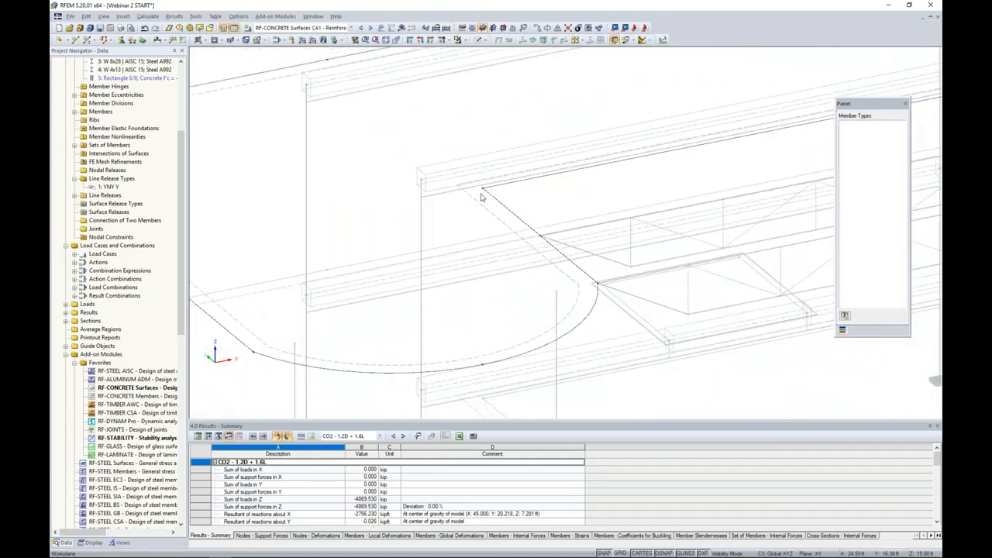
scroll(480, 197, down, 1)
click(481, 189)
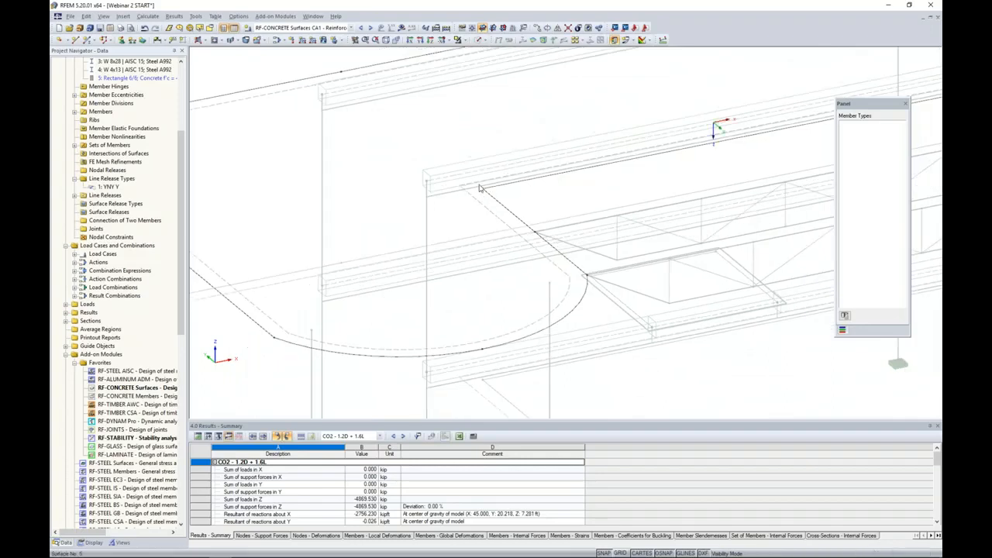
Return the model to transparent solid rendering and cancel the visibility mode so the whole structure is displayed
click(485, 40)
click(527, 72)
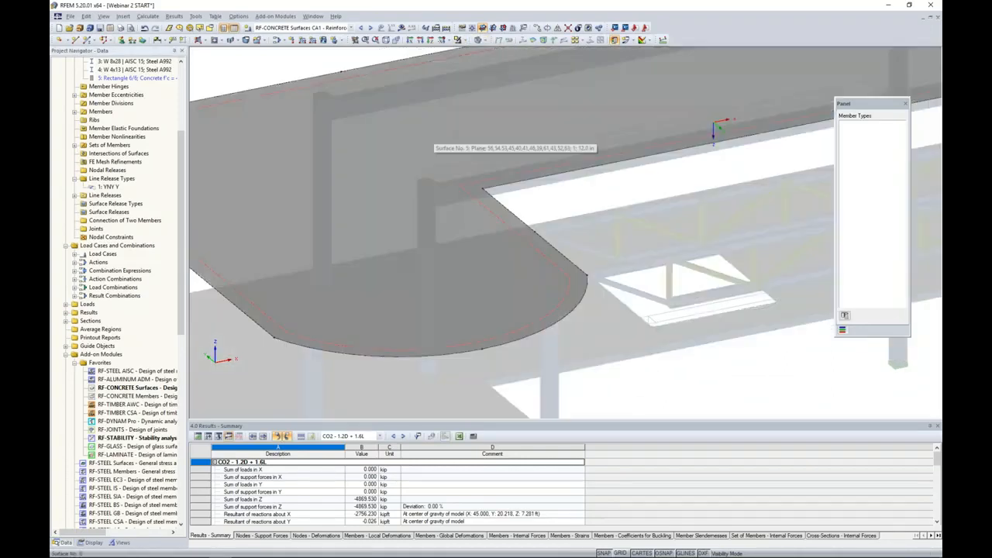
scroll(433, 134, down, 3)
click(466, 40)
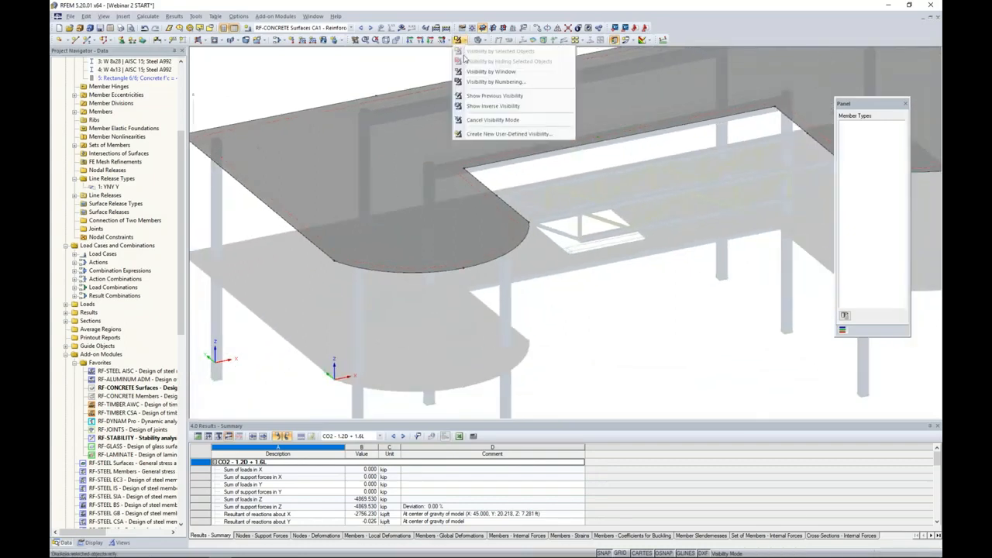
click(512, 121)
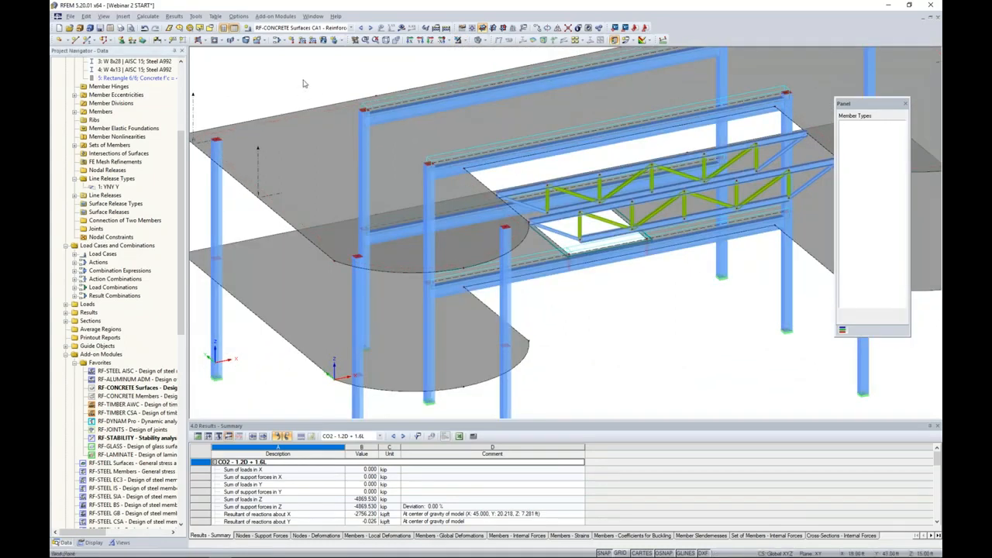
Start a new average region and assign it to the upper slab, surface 5
right_click(106, 332)
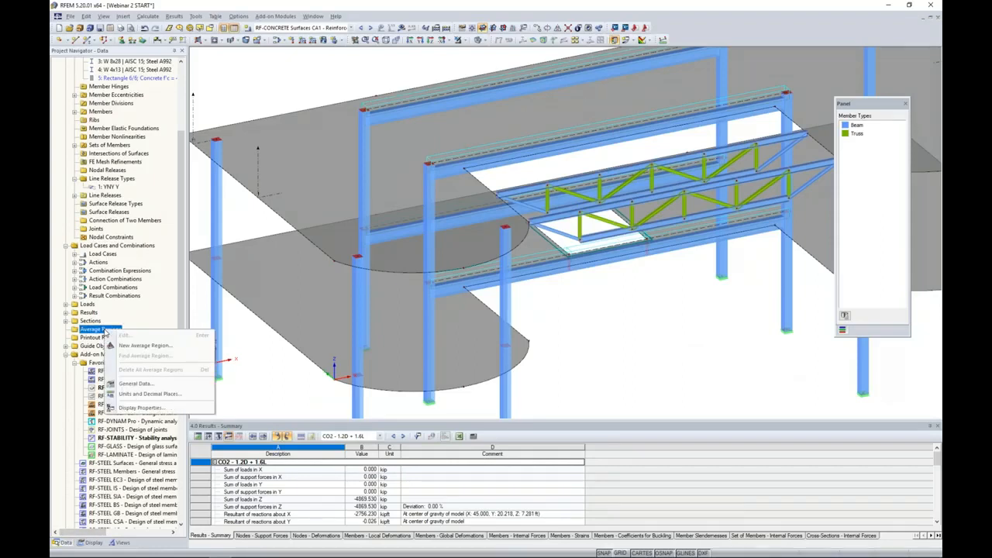
click(144, 346)
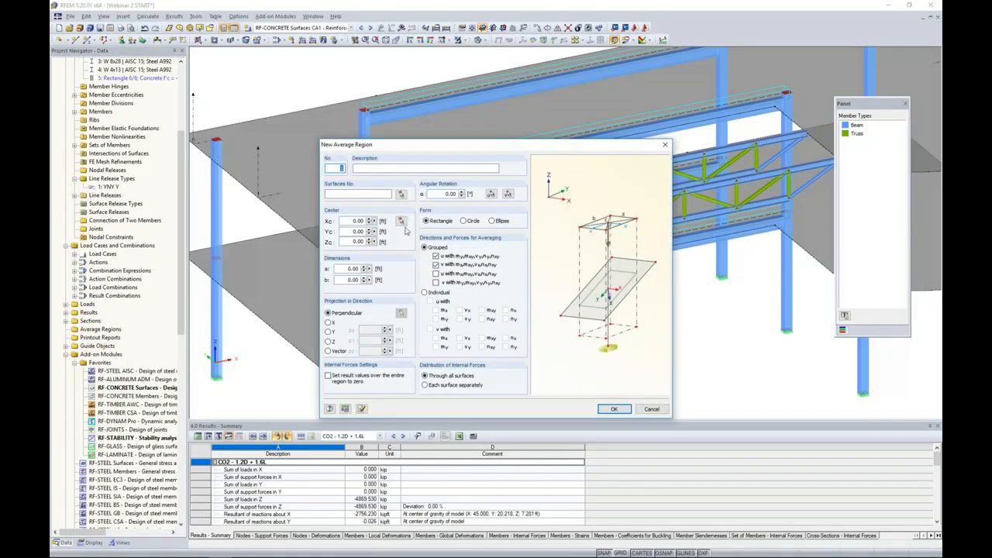
click(401, 194)
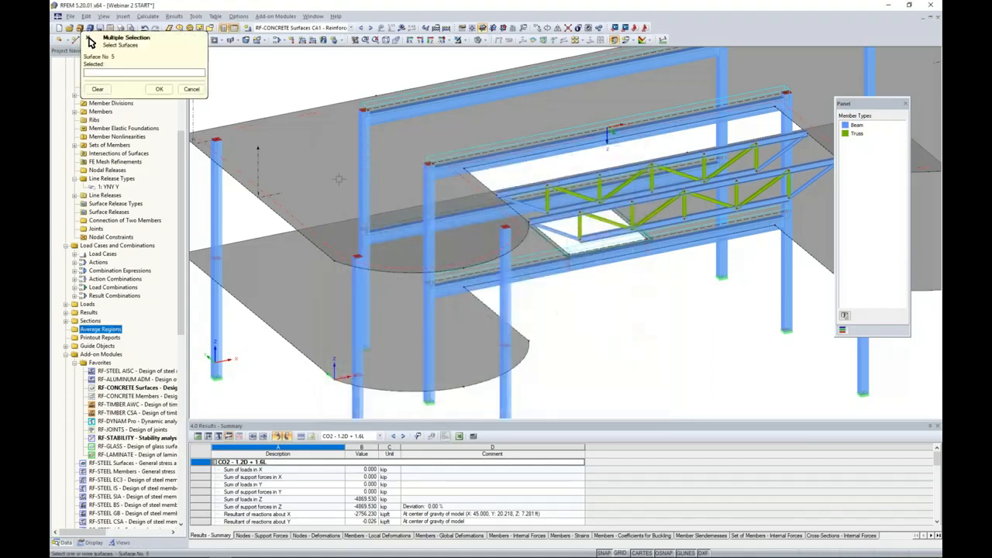
click(327, 172)
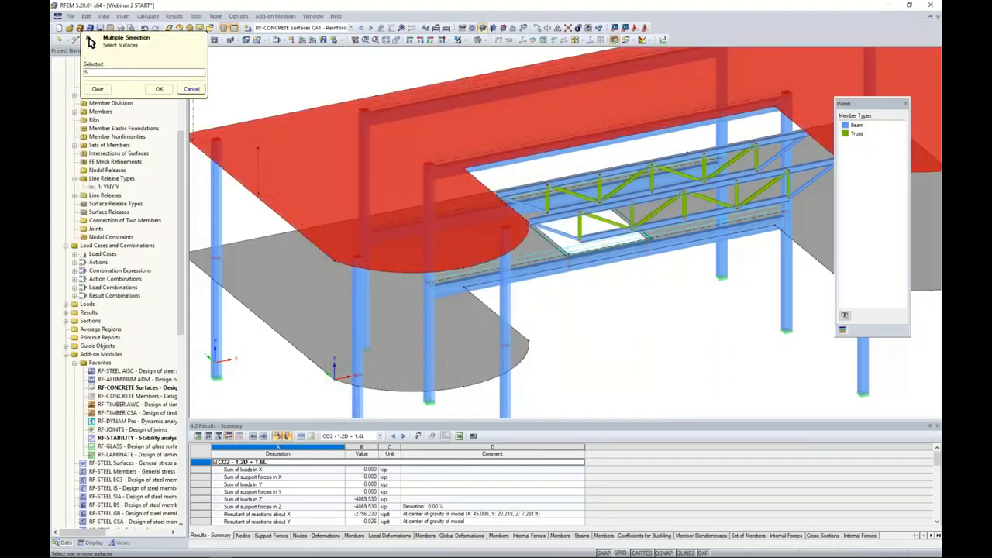
click(158, 89)
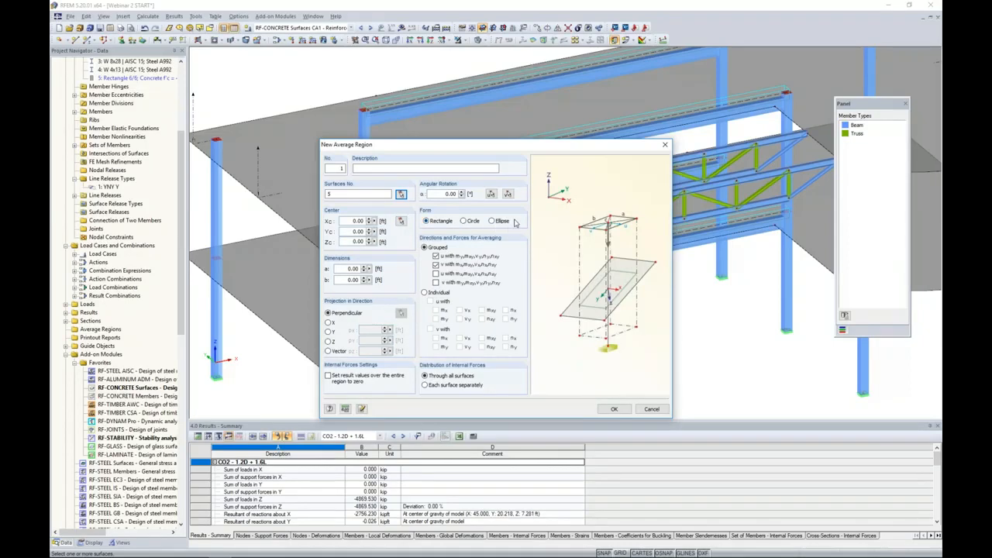
Set the region's dimensions a and b to 3 ft and center it on the column top node at X 22, Y 20, Z 15 ft
click(350, 268)
text(3)
key(Tab)
text(3.00)
click(401, 221)
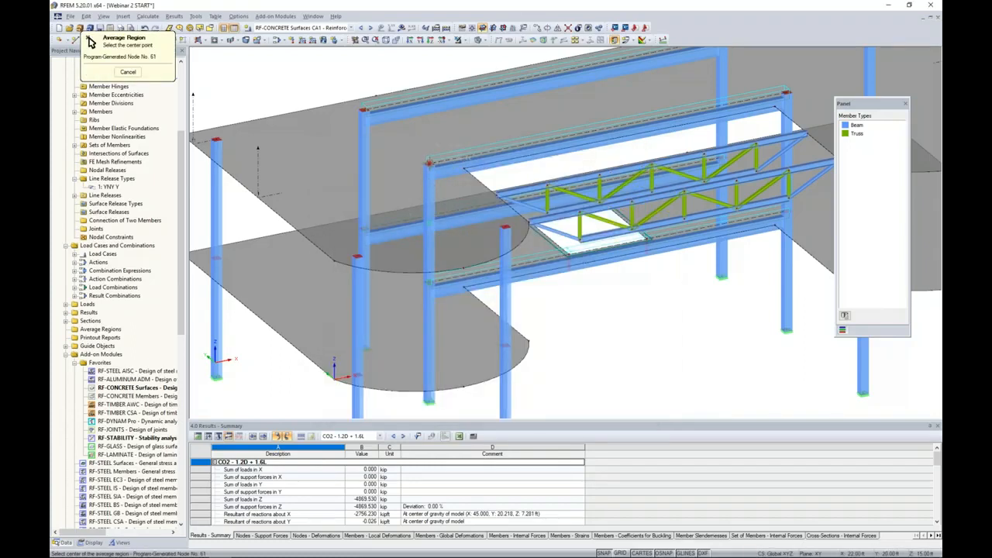
click(428, 162)
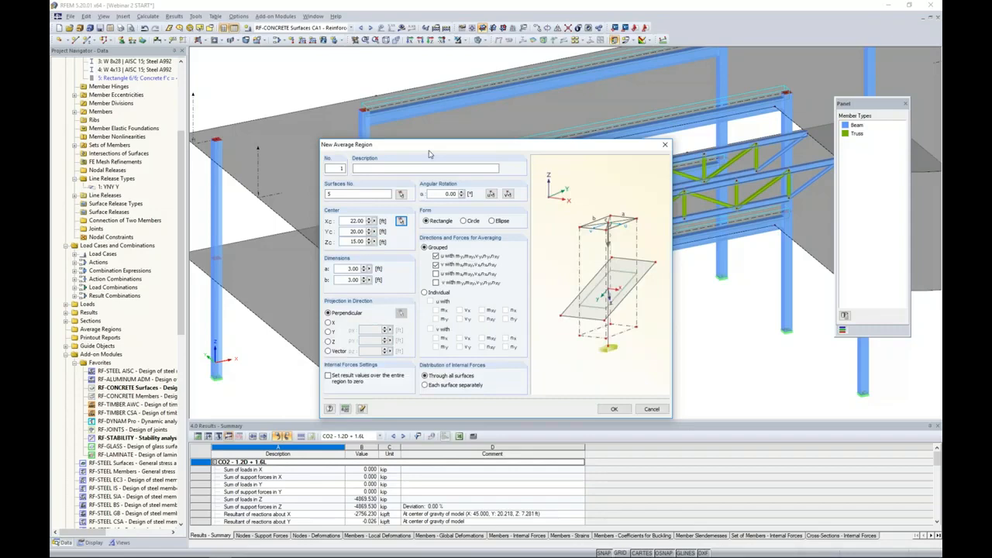
Include the two remaining grouped u and v force averaging options and create the average region
click(435, 273)
click(437, 282)
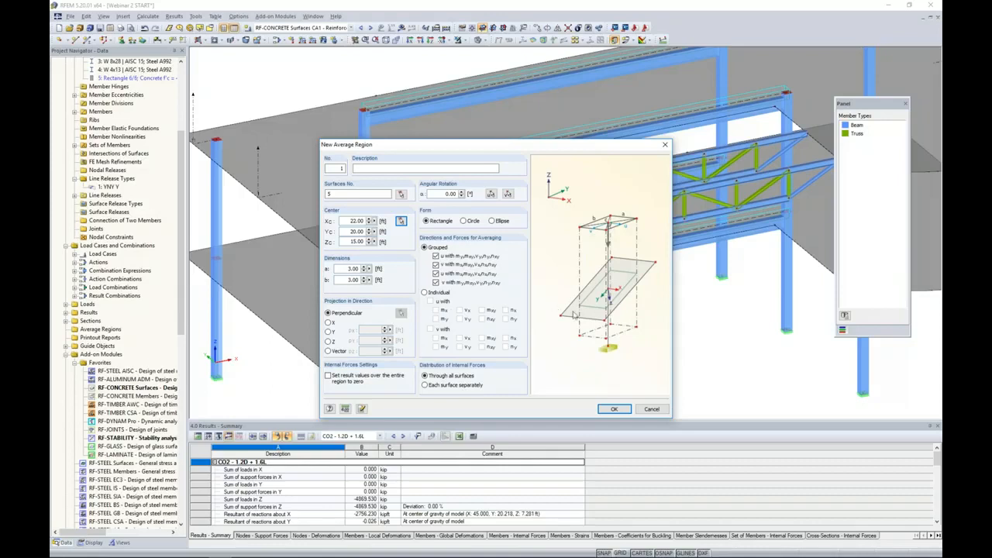
click(611, 409)
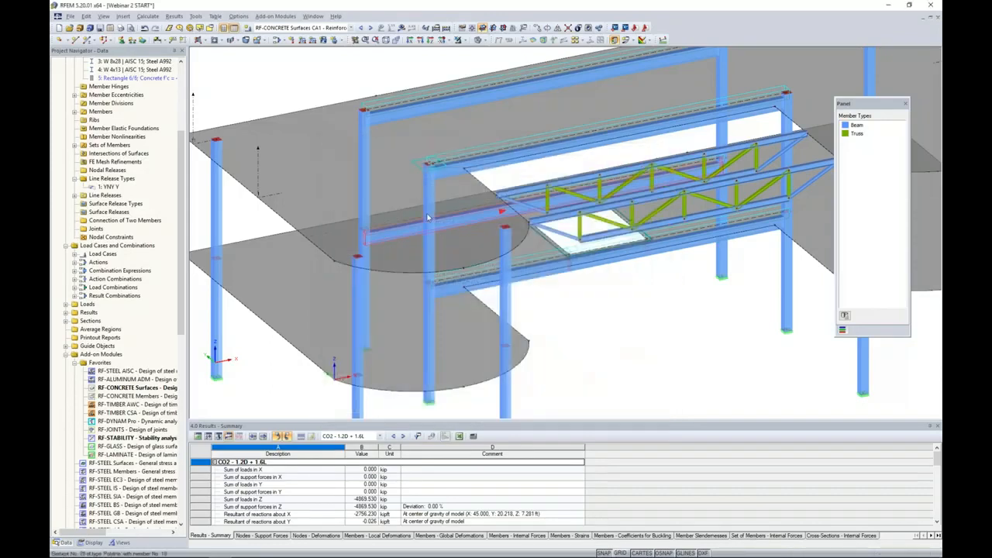
Copy the square average region to the top of the column directly behind it on the upper slab
scroll(425, 163, up, 3)
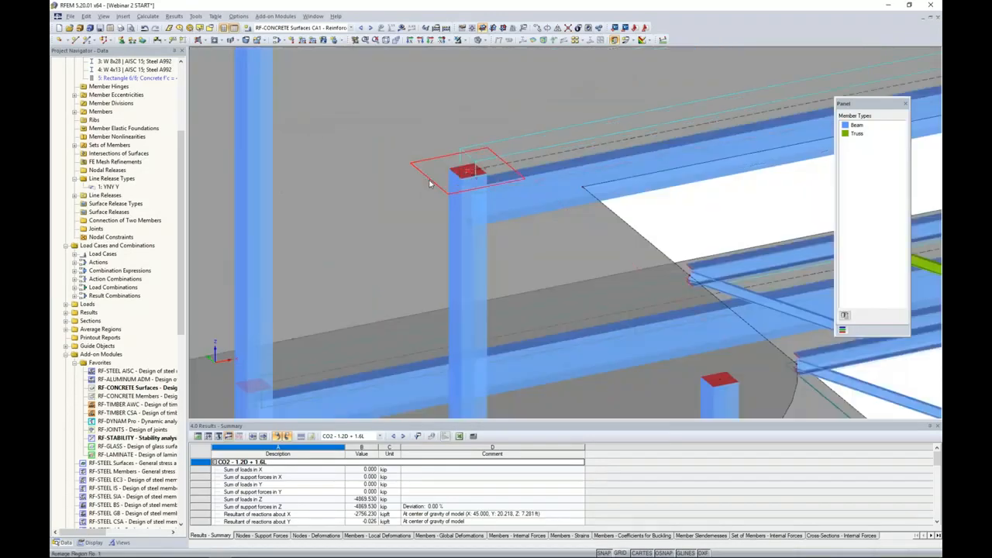
scroll(435, 182, down, 5)
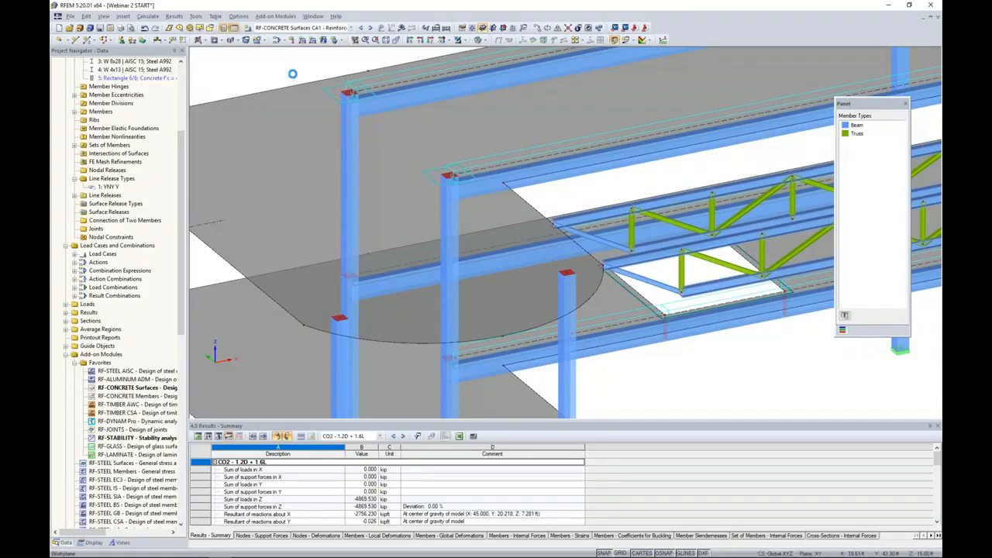
scroll(297, 81, down, 2)
ctrl+middle_drag(297, 81, 318, 113)
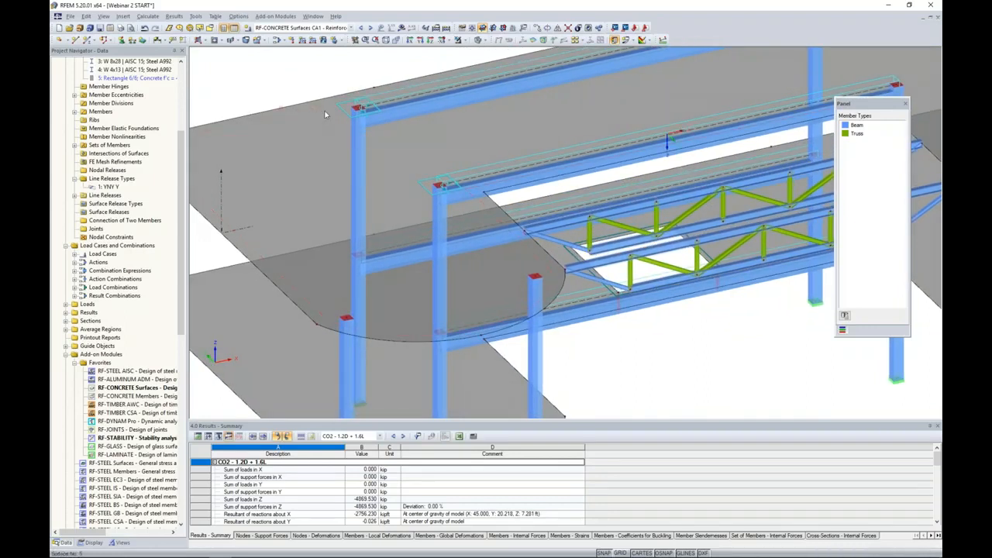
scroll(316, 103, down, 2)
scroll(371, 171, up, 3)
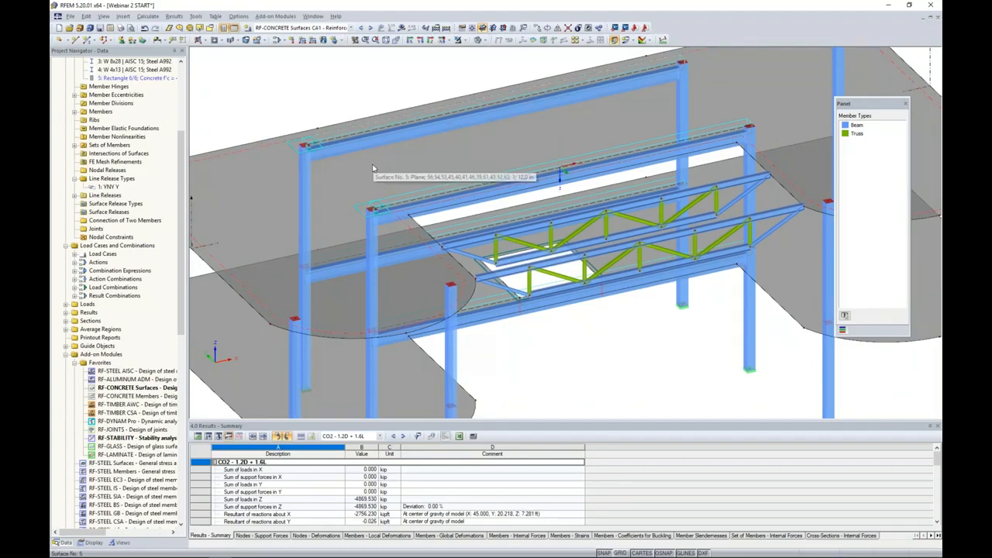
Select both column average regions and copy them to the column tops at the far ends of the two beams
click(301, 154)
click(369, 207)
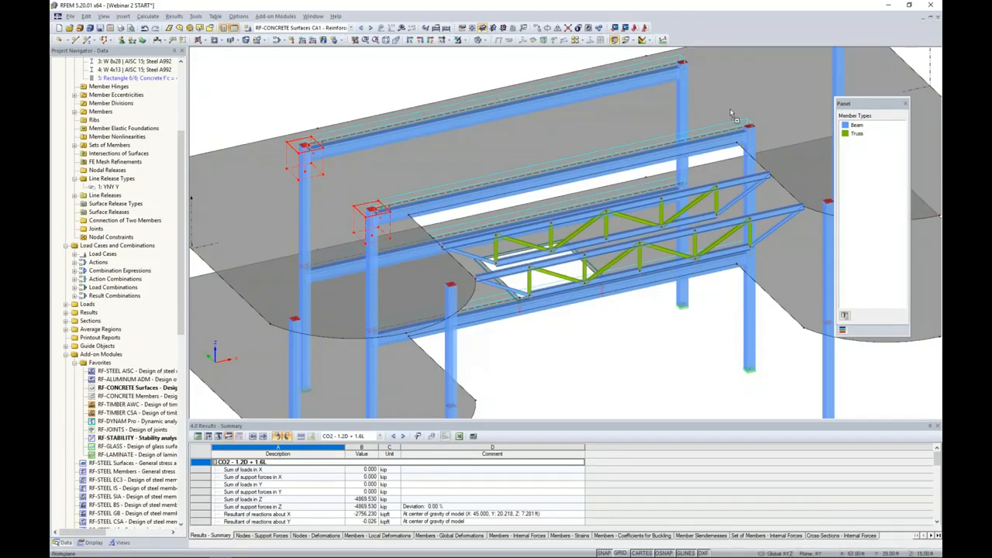
ctrl+drag(303, 145, 682, 62)
click(674, 341)
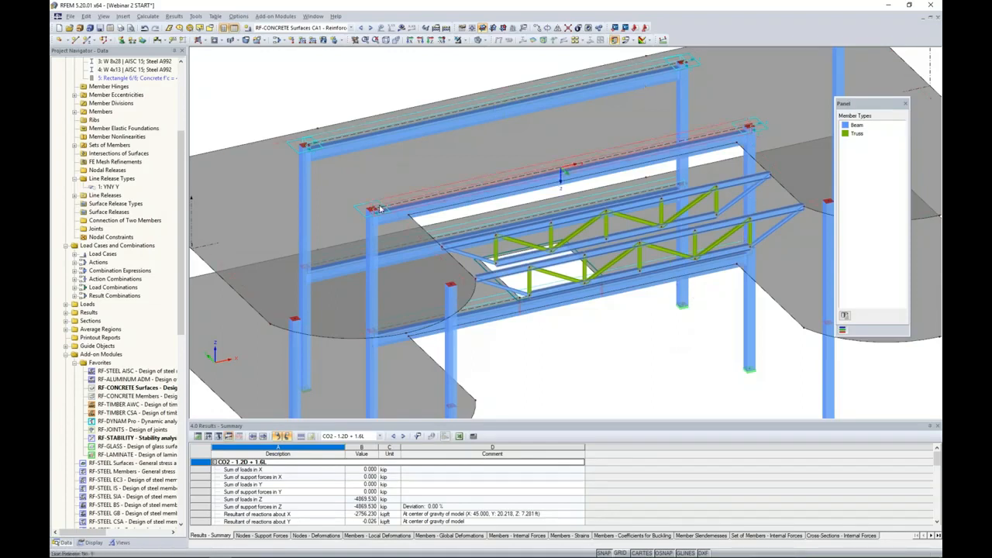
Start another average region and assign it to the upper slab, surface 5
scroll(532, 339, down, 1)
ctrl+middle_drag(532, 339, 550, 350)
scroll(550, 349, down, 1)
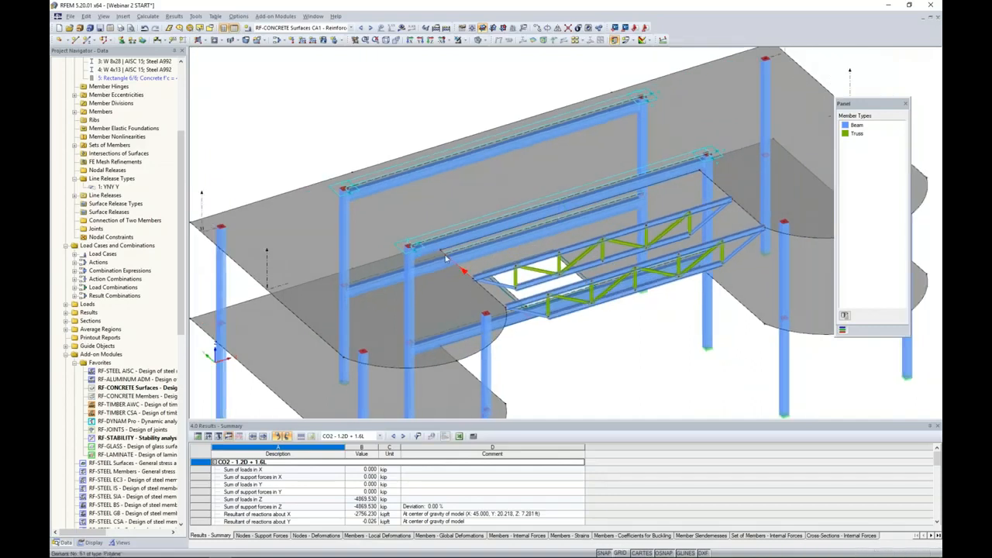
scroll(445, 259, up, 3)
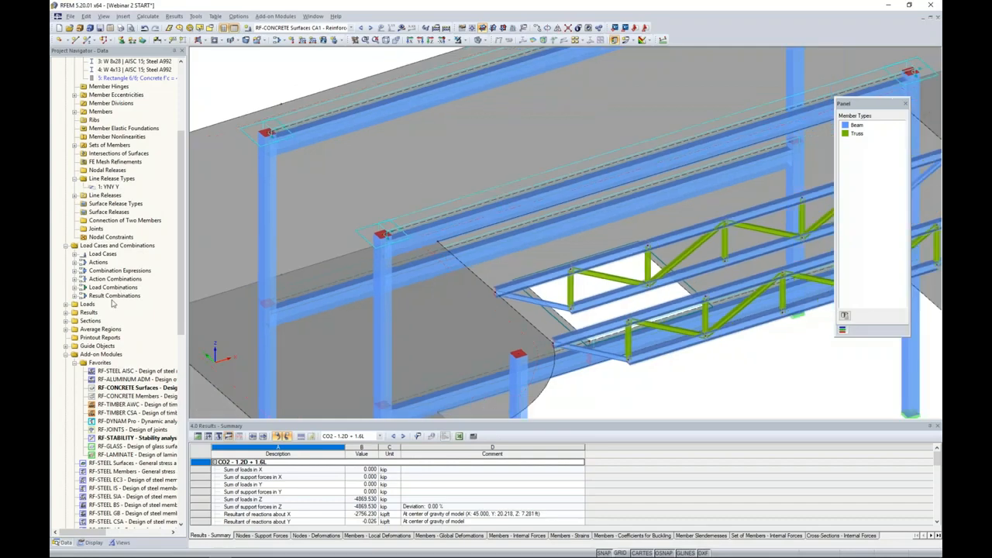
right_click(105, 329)
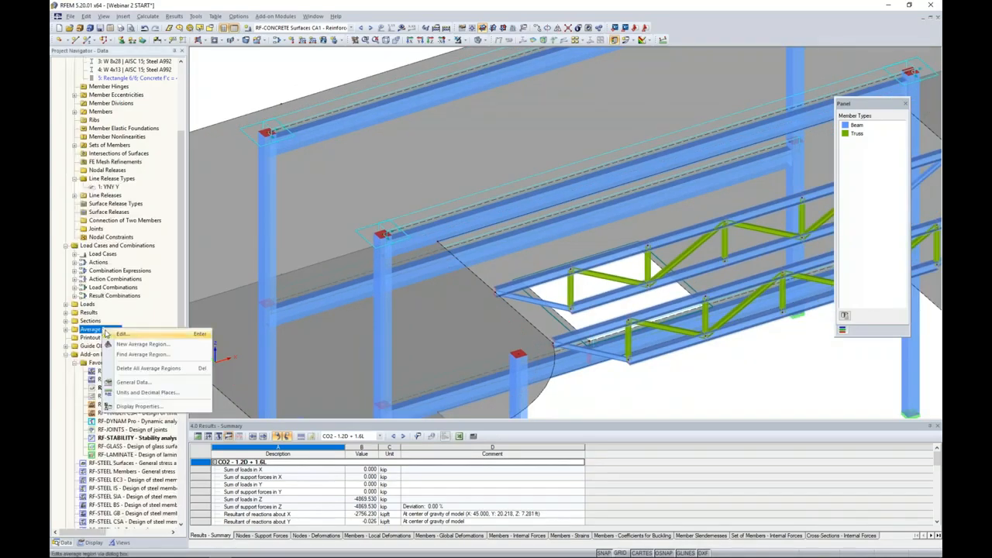
click(131, 344)
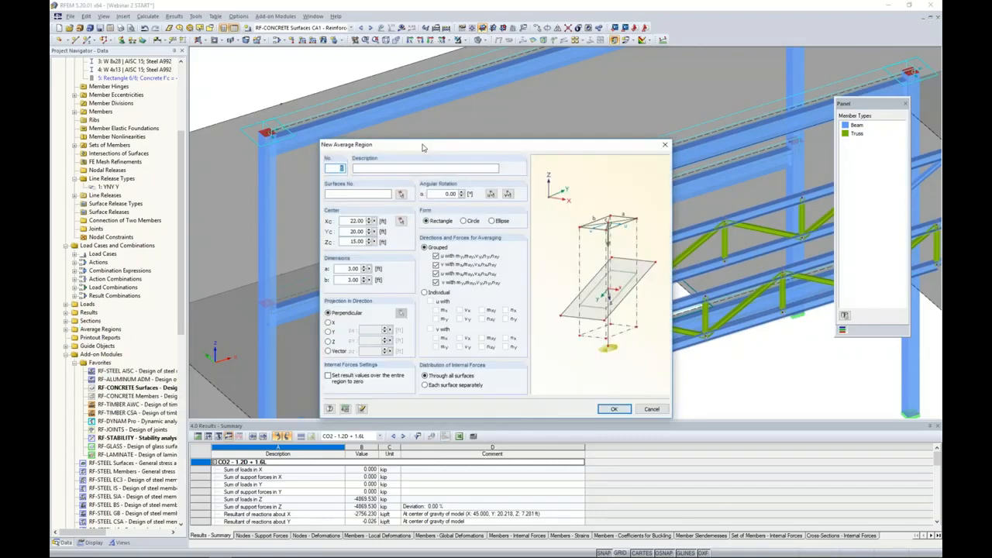
click(401, 193)
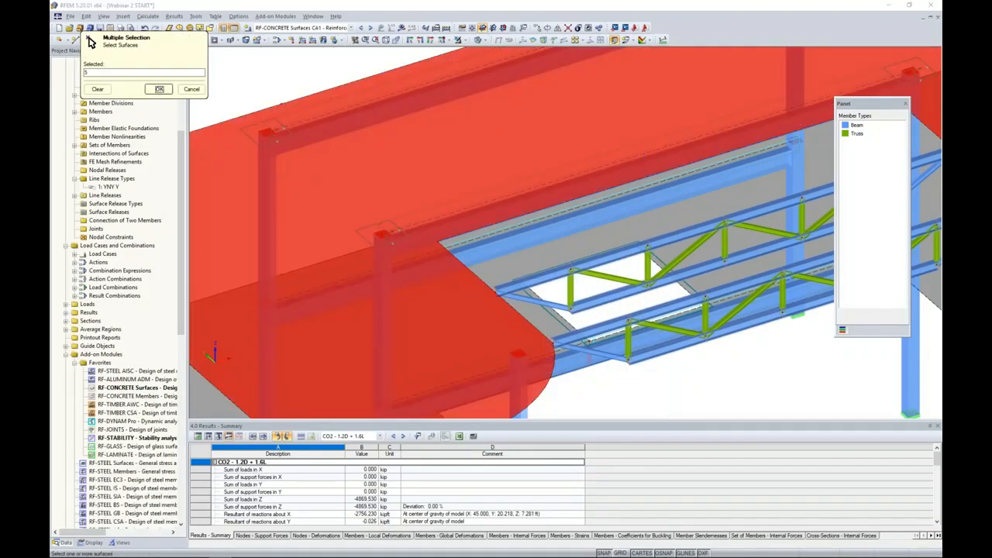
click(158, 88)
Make the region circular and center it on the slab's inner corner node at X 25, Y 17, Z 15 ft
click(464, 221)
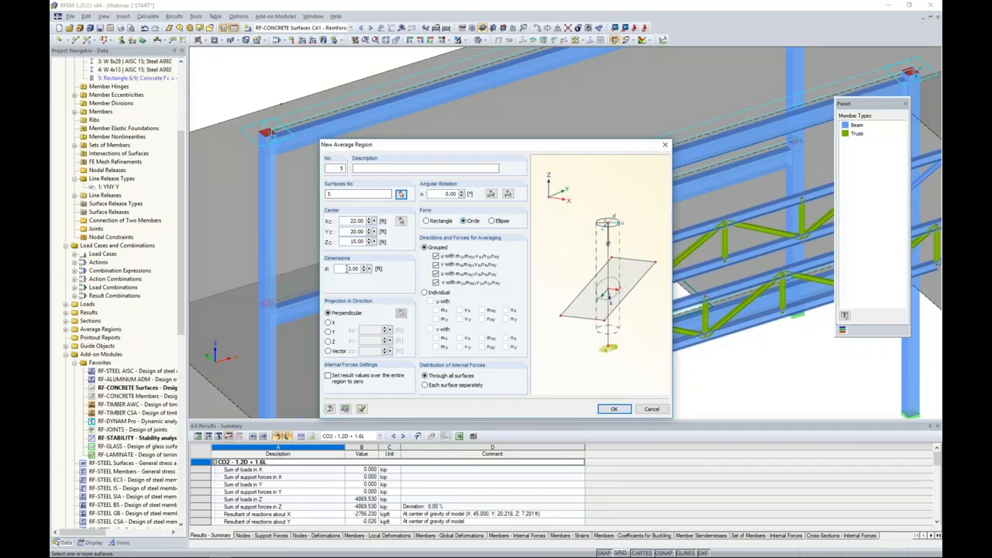
click(401, 221)
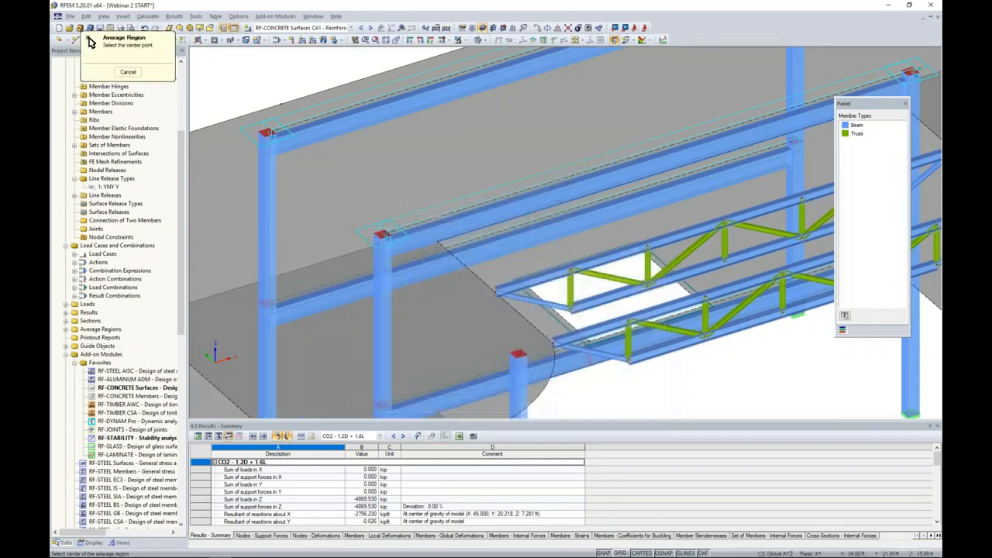
click(437, 241)
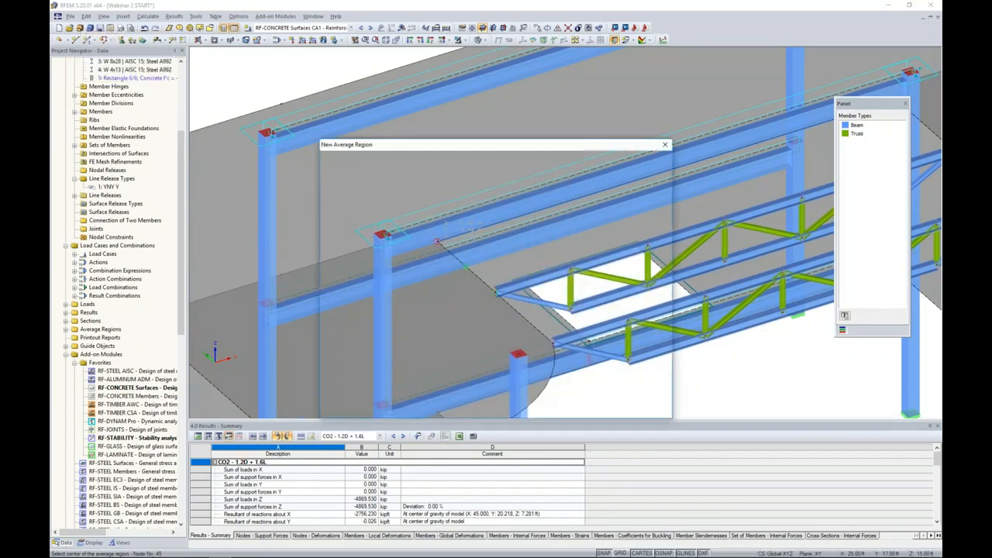
drag(489, 143, 680, 143)
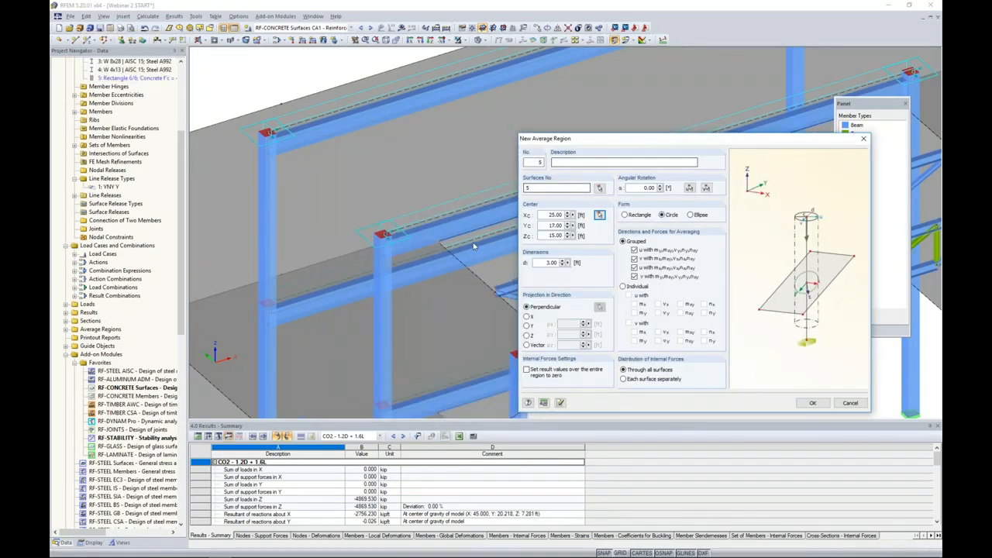
drag(598, 140, 419, 108)
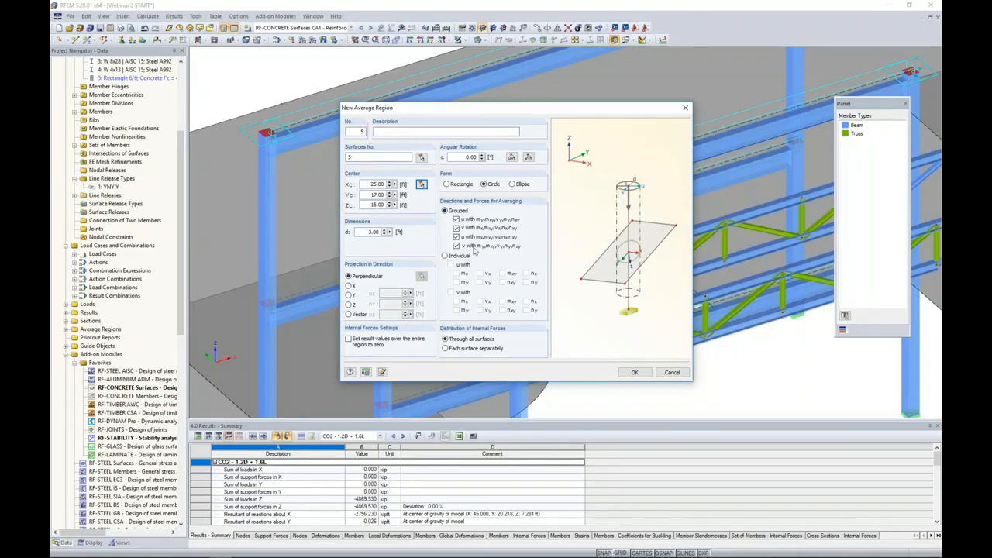
Create the 3 ft circular average region and copy it to the upper slab's opposite inner corner at the far end of the front beam
click(630, 373)
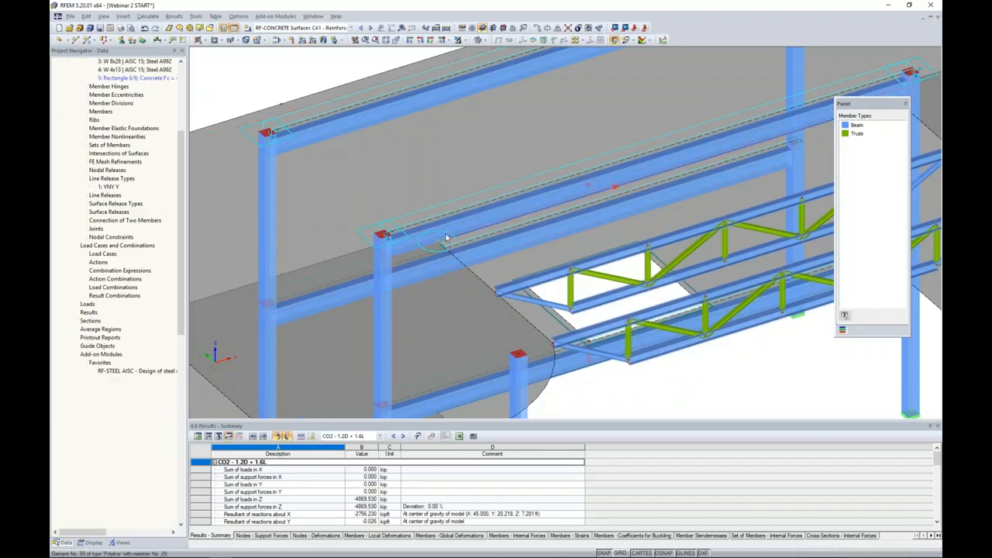
middle_drag(467, 245, 482, 221)
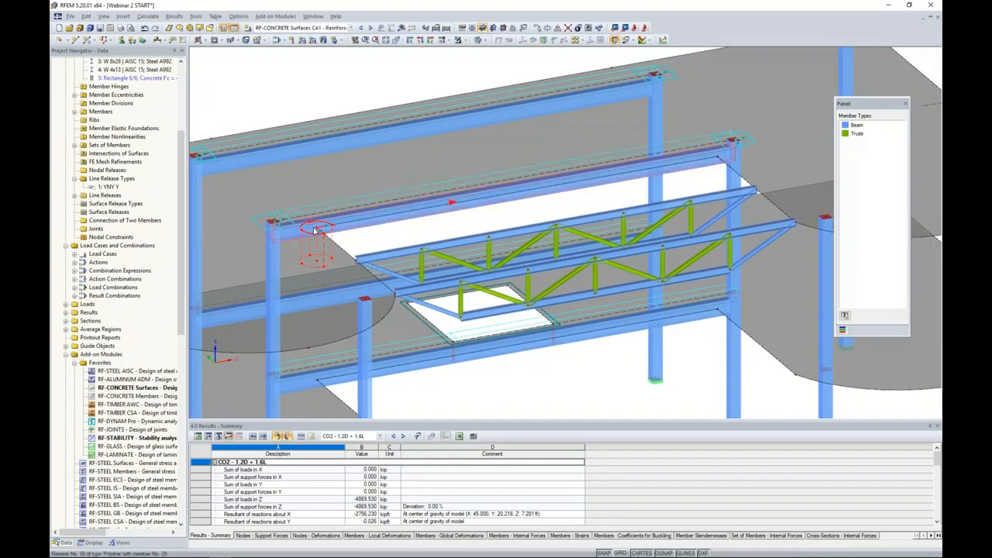
ctrl+drag(723, 142, 718, 158)
ctrl+middle_drag(640, 329, 623, 286)
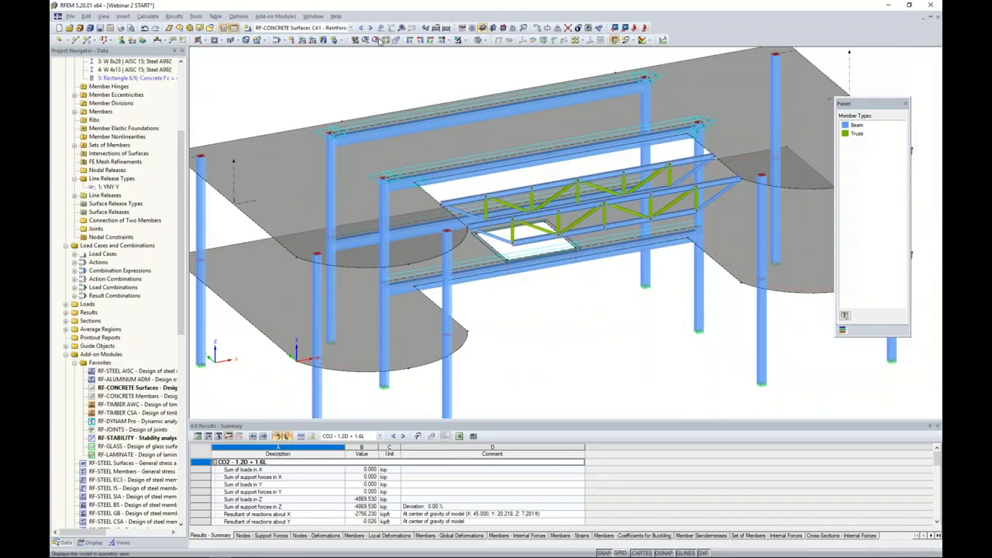
Display the results of load combination CO2 - 1.2D + 1.6L as m-x internal forces on the slabs
click(351, 27)
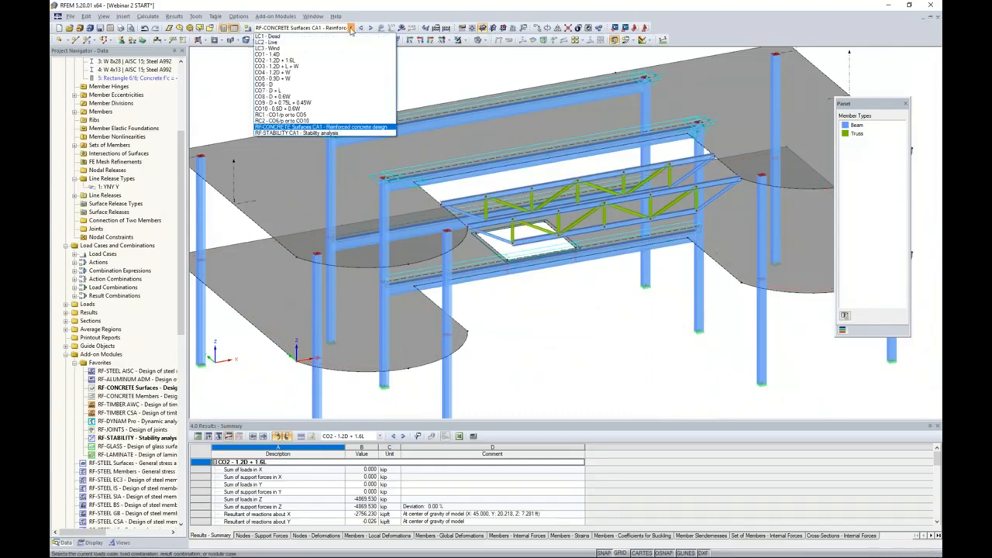
click(326, 62)
click(401, 27)
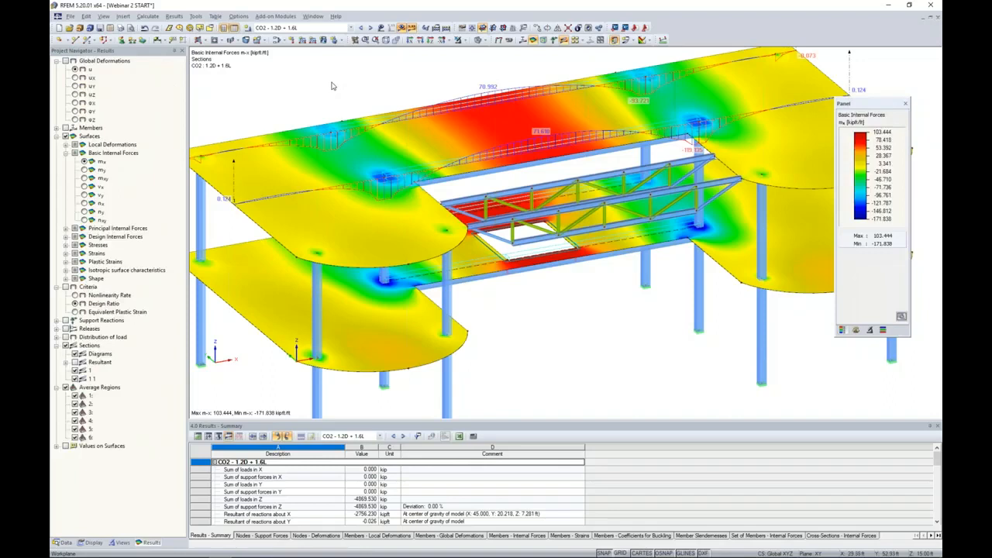
scroll(330, 100, down, 2)
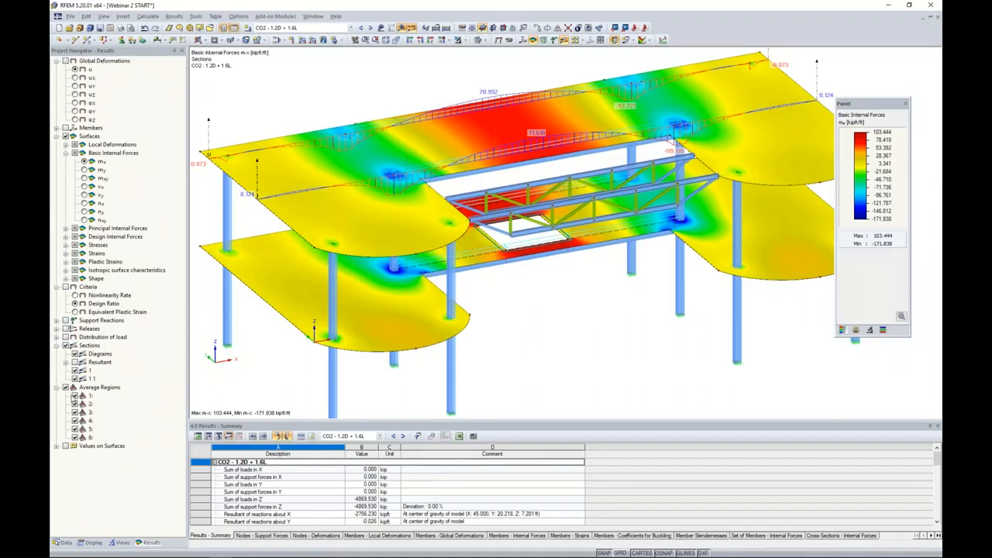
Toggle average region 1 off and back on to compare the m-x moments at its column top
click(75, 395)
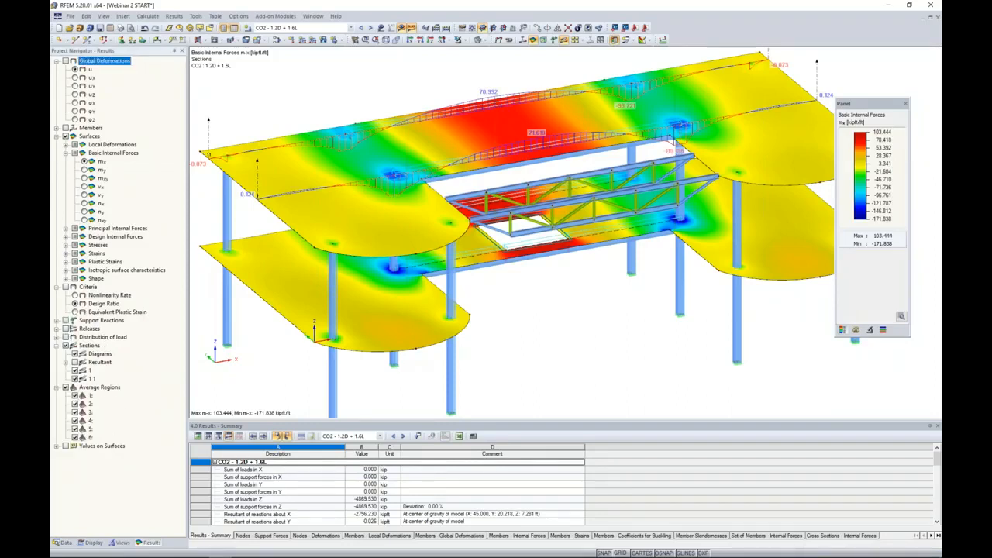
scroll(392, 181, up, 3)
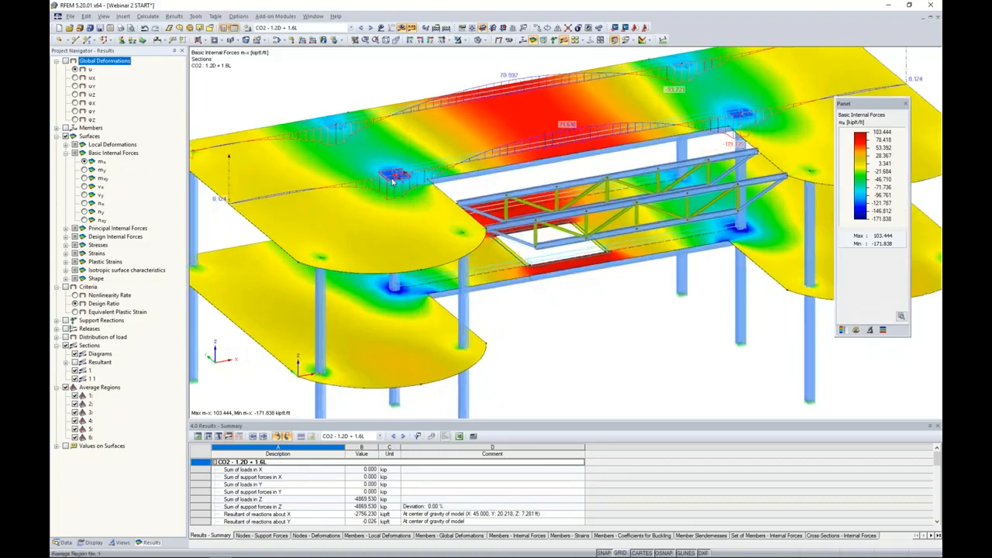
click(75, 395)
click(75, 396)
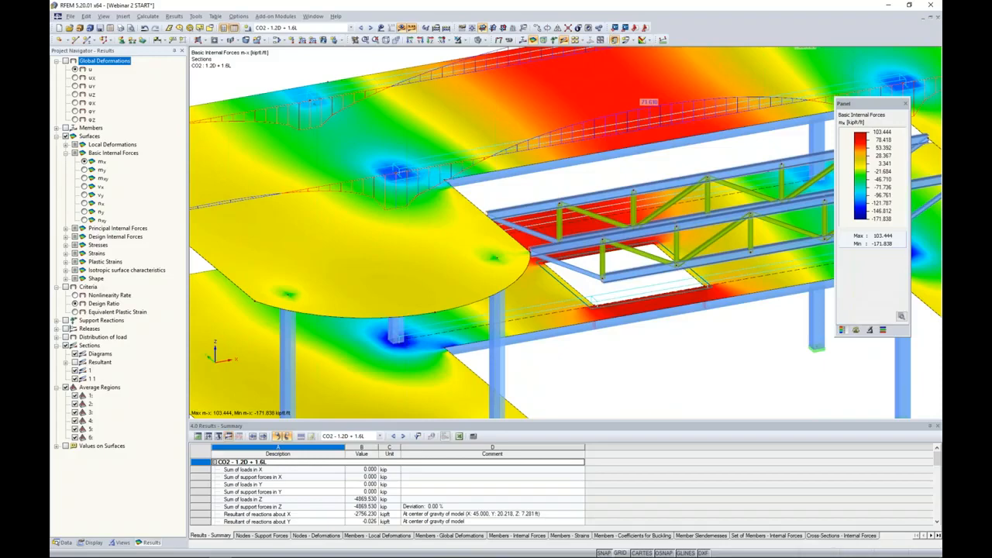
scroll(398, 210, down, 5)
middle_drag(555, 170, 589, 158)
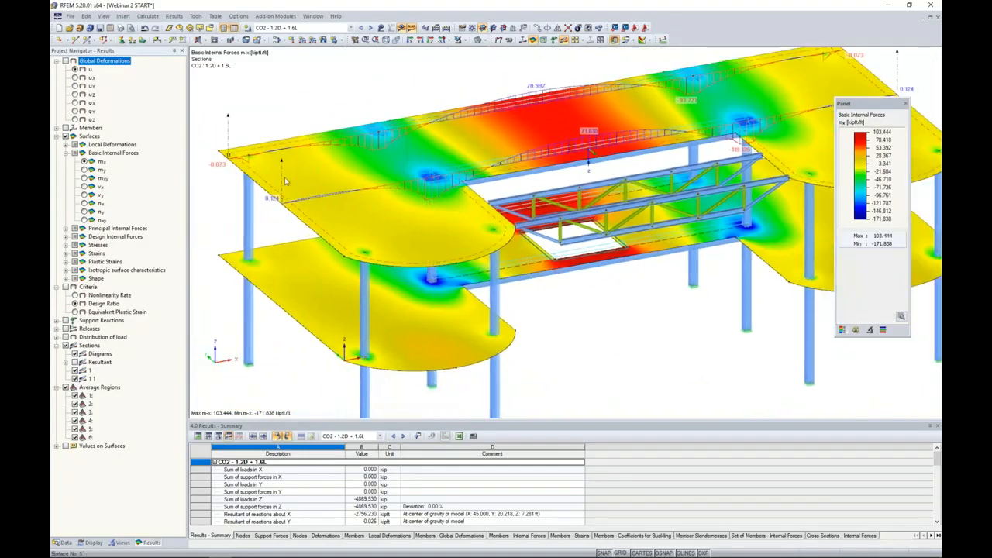
Examine the result diagrams of the upper slab's front section with only the basic internal forces m-x and m-y shown
right_click(282, 174)
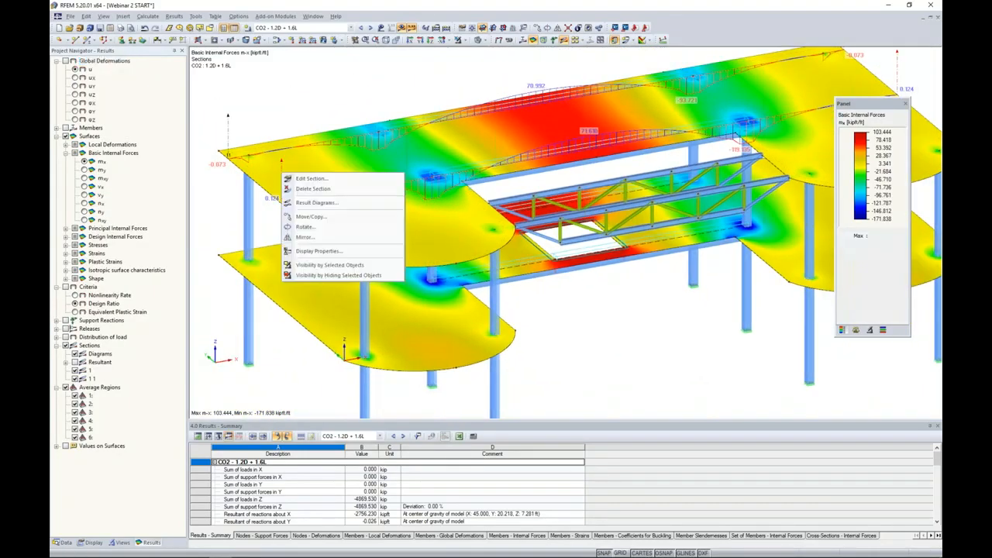
click(304, 203)
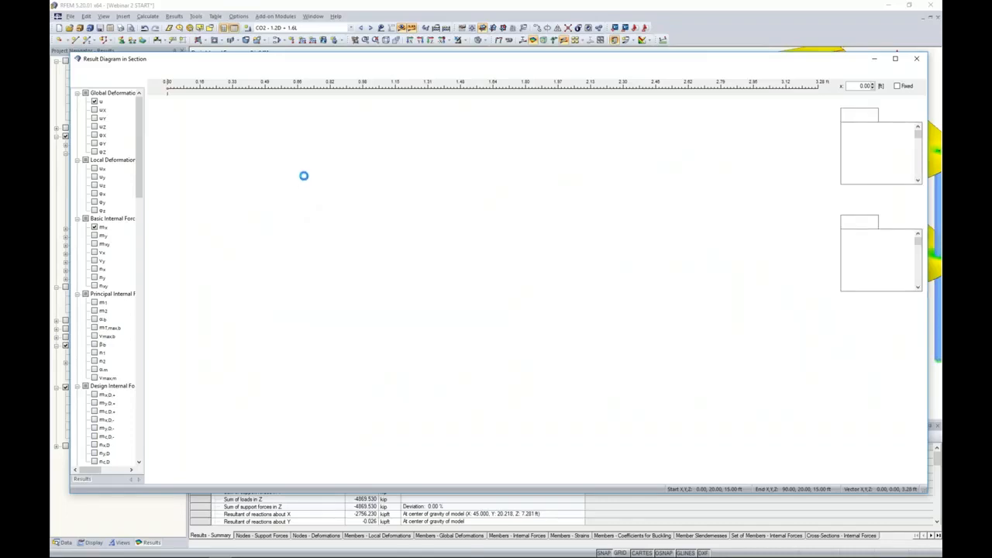
click(238, 74)
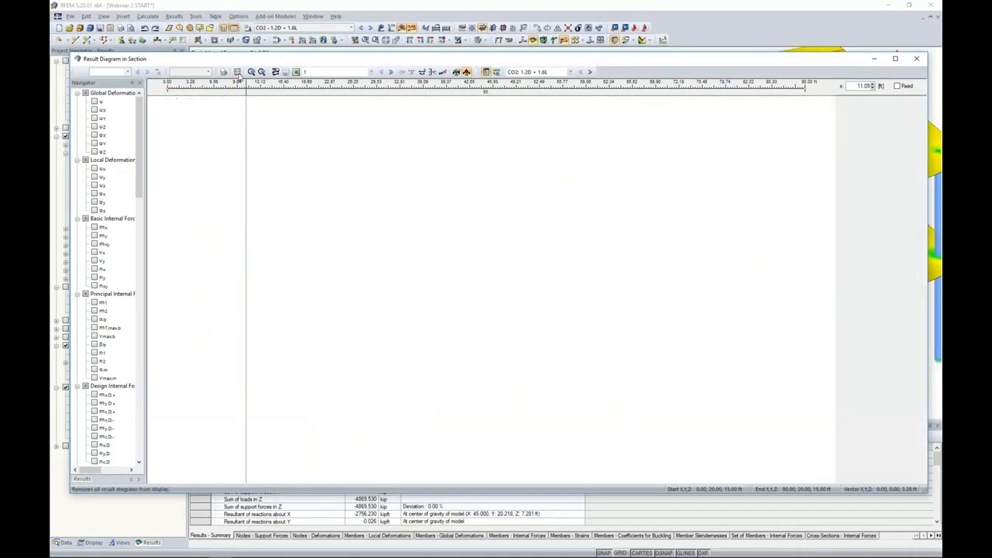
click(93, 232)
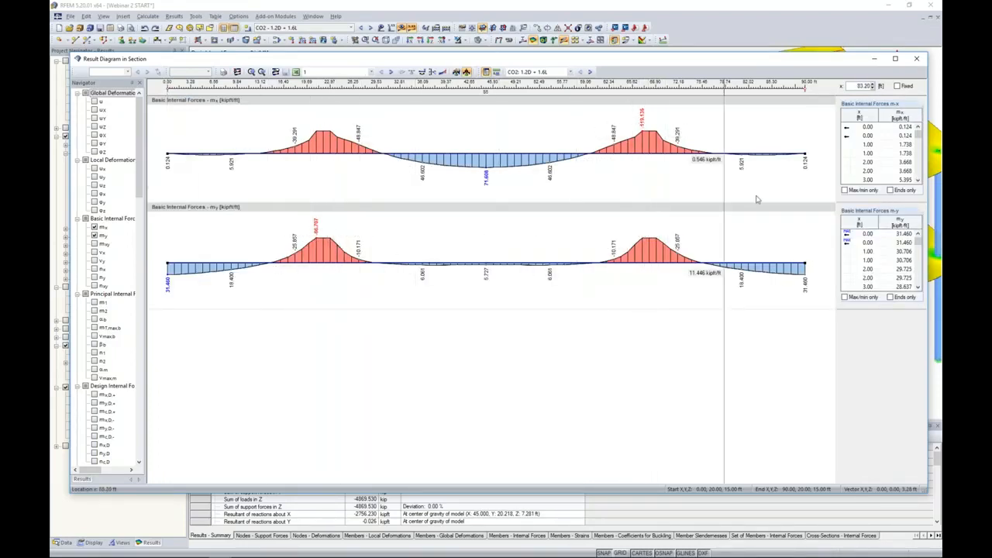
click(917, 58)
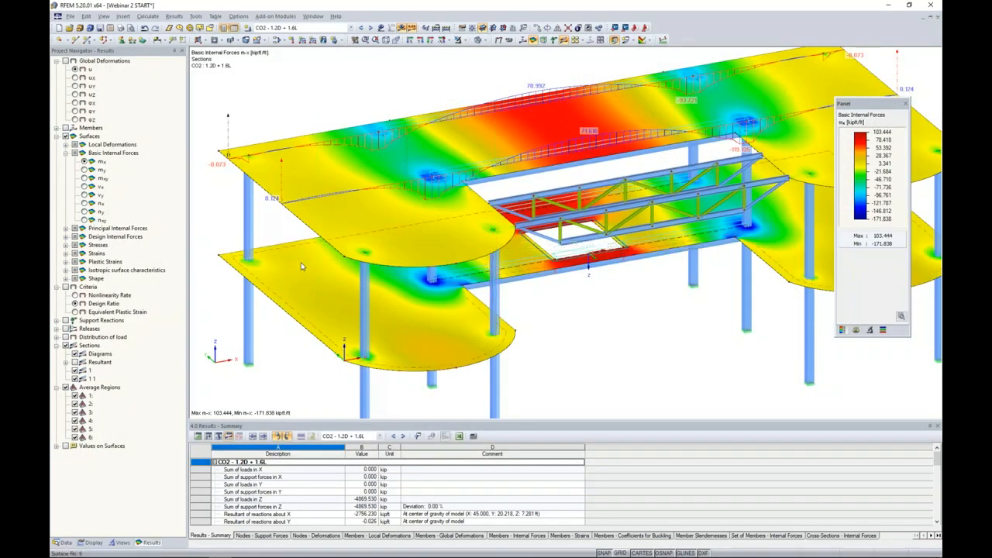
Reopen the RF-CONCRETE Surfaces design case and review the total required reinforcement, widening the required reinforcement column
click(65, 541)
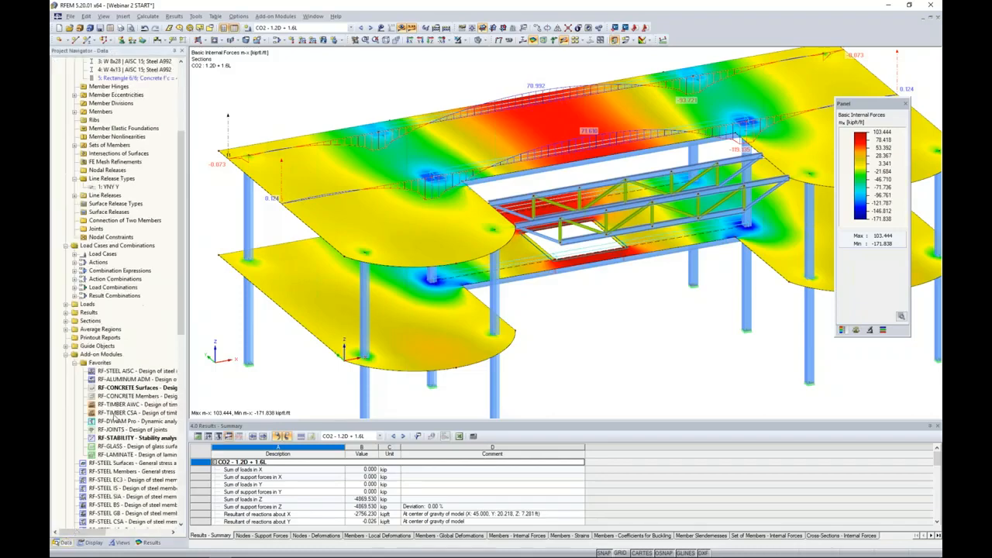
double_click(124, 387)
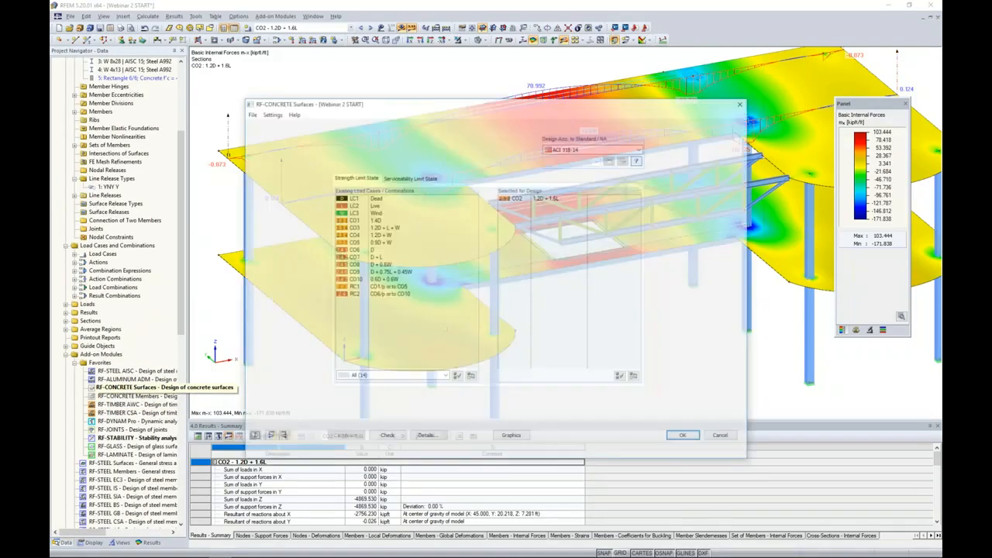
click(268, 194)
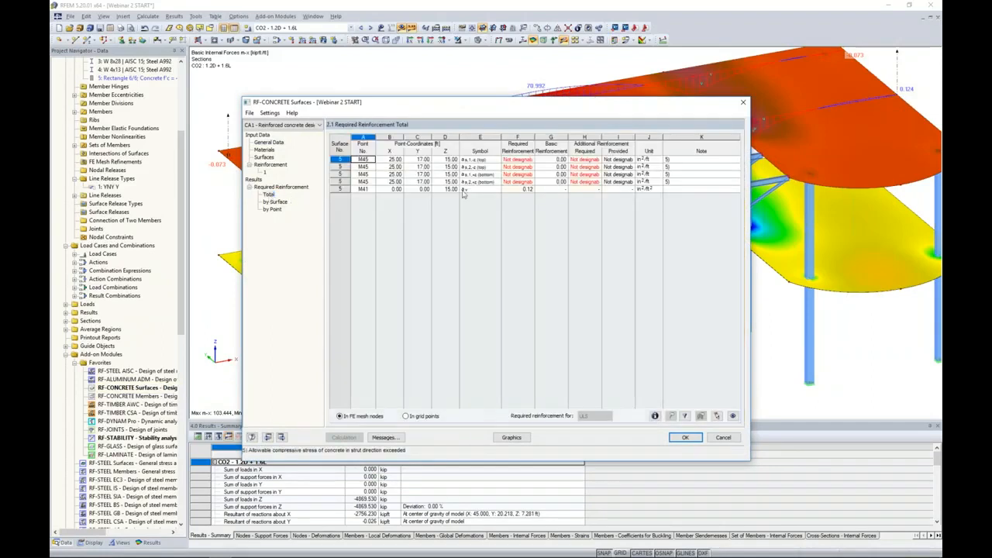
drag(535, 138, 554, 137)
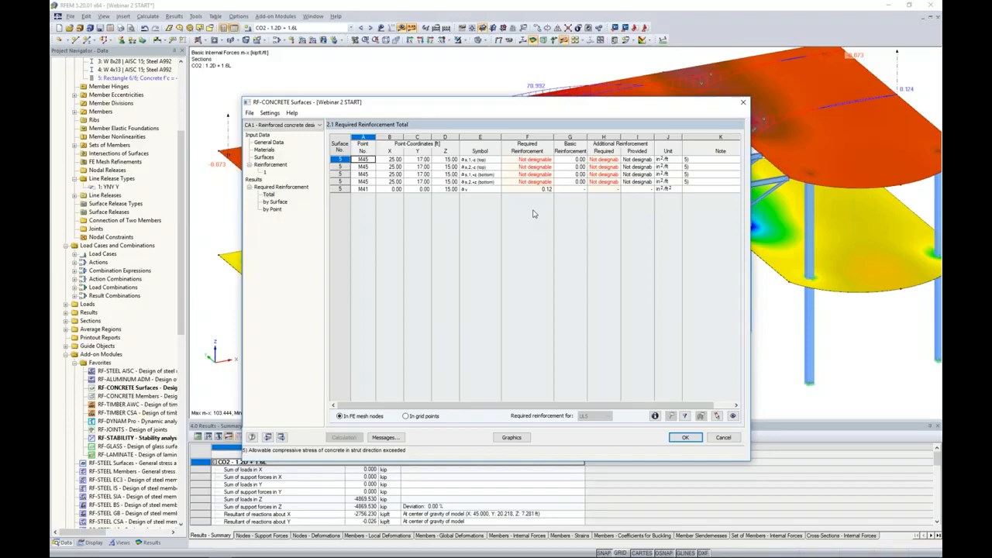
Apply the averaged internal forces in the defined average regions for the ULS and analytic SLS calculations, and recalculate the reinforcement design
click(269, 142)
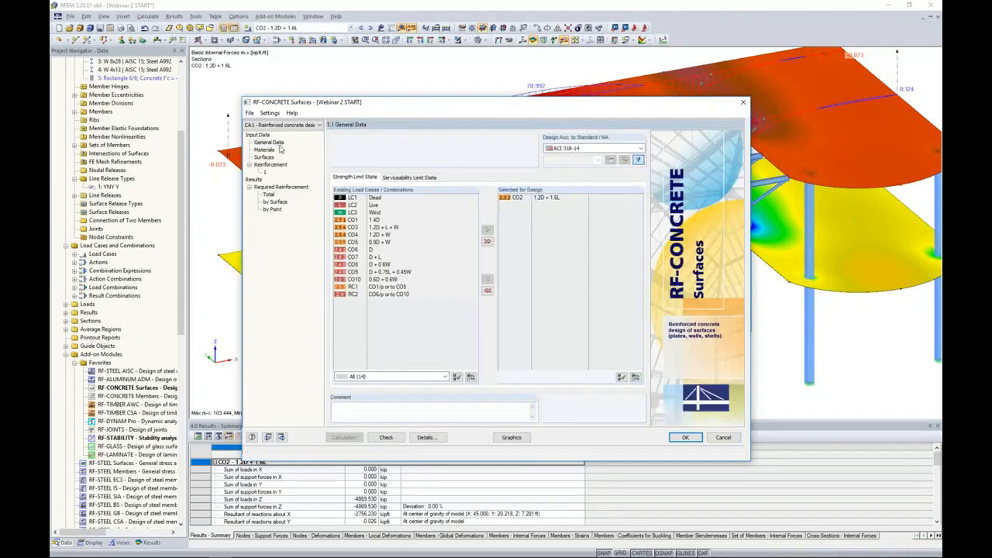
click(427, 437)
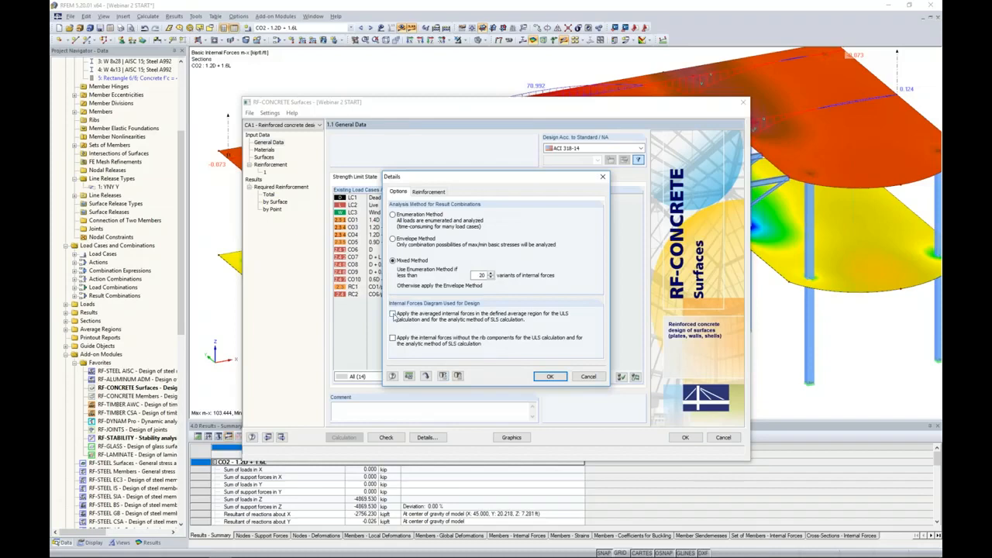
click(392, 313)
click(544, 377)
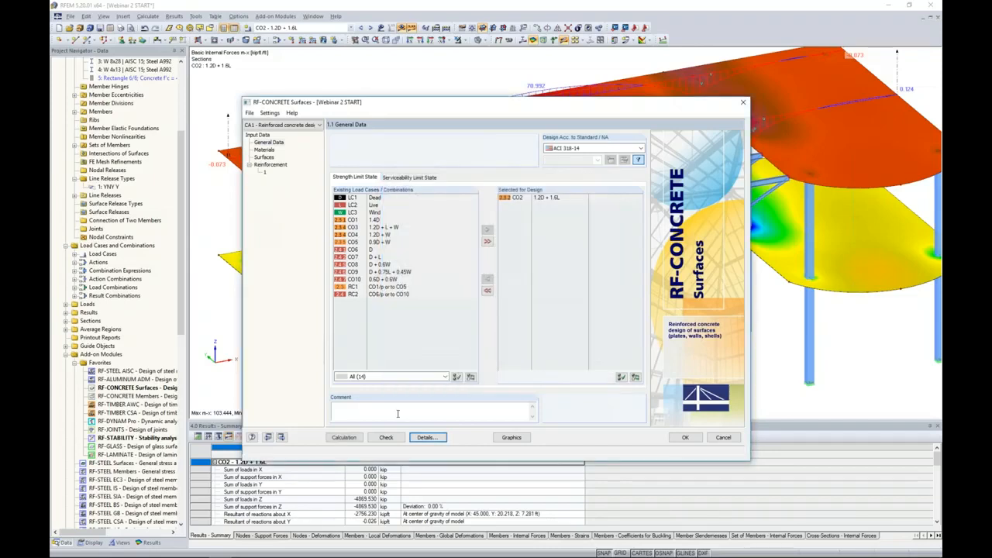
click(343, 437)
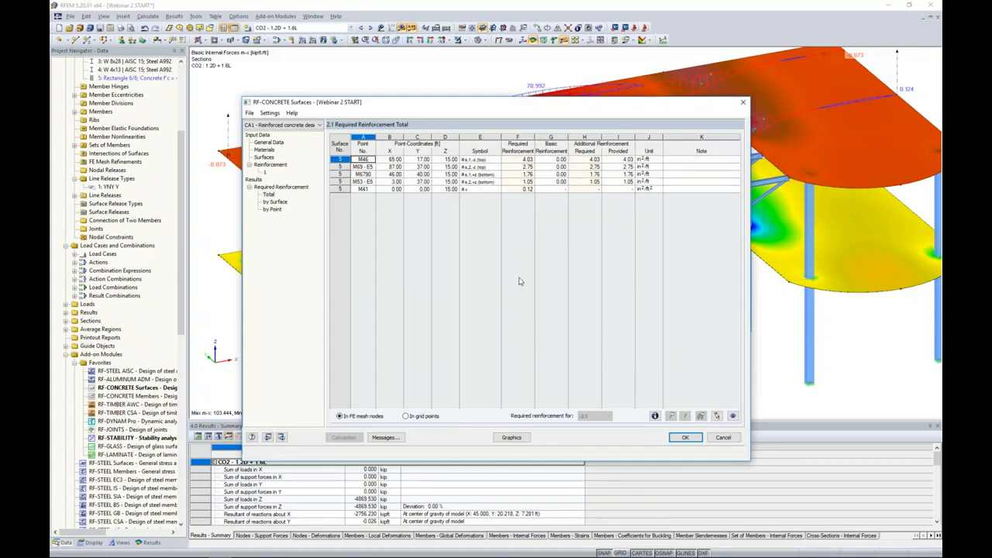
click(682, 436)
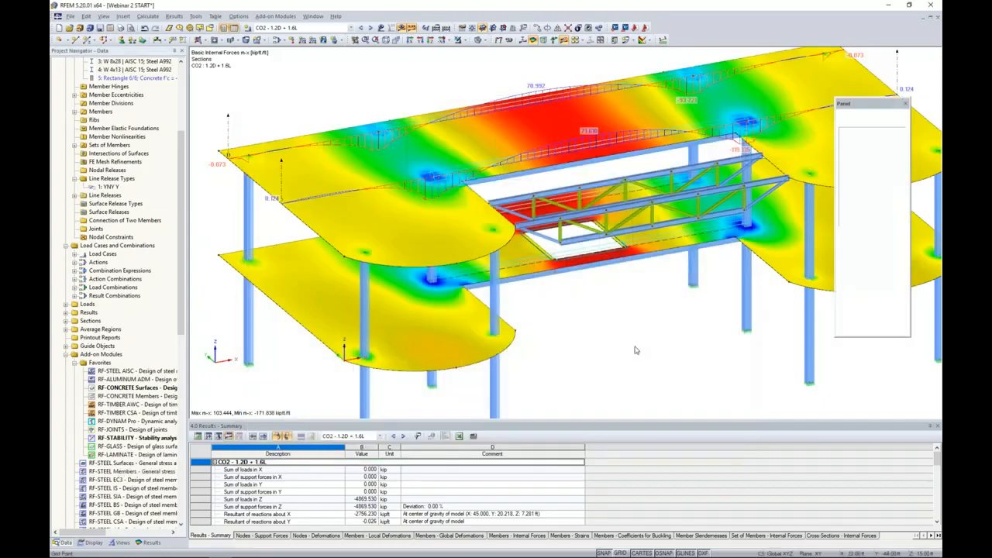
Display the RF-CONCRETE Surfaces CA1 required reinforcement a-s,1,-z (top) on the upper slab
click(147, 542)
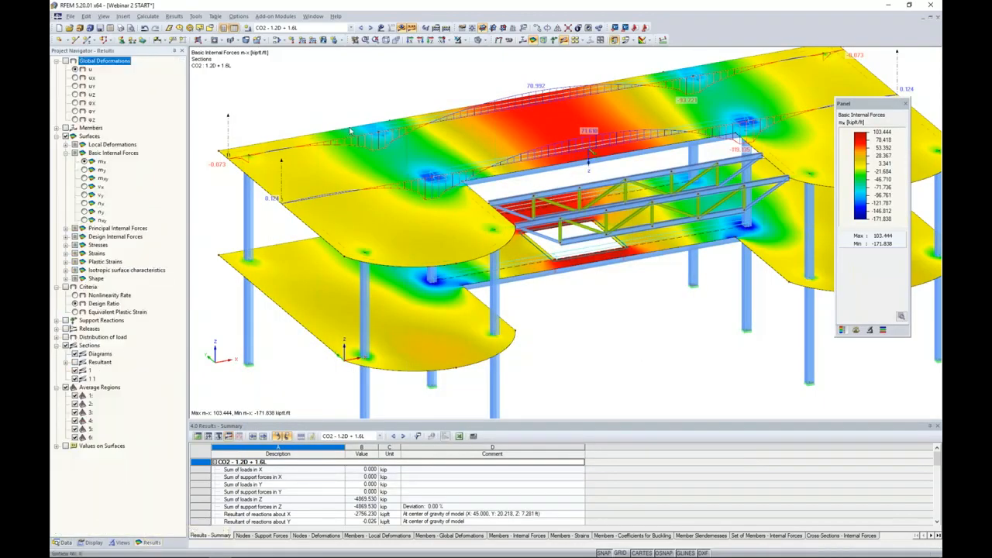
click(351, 28)
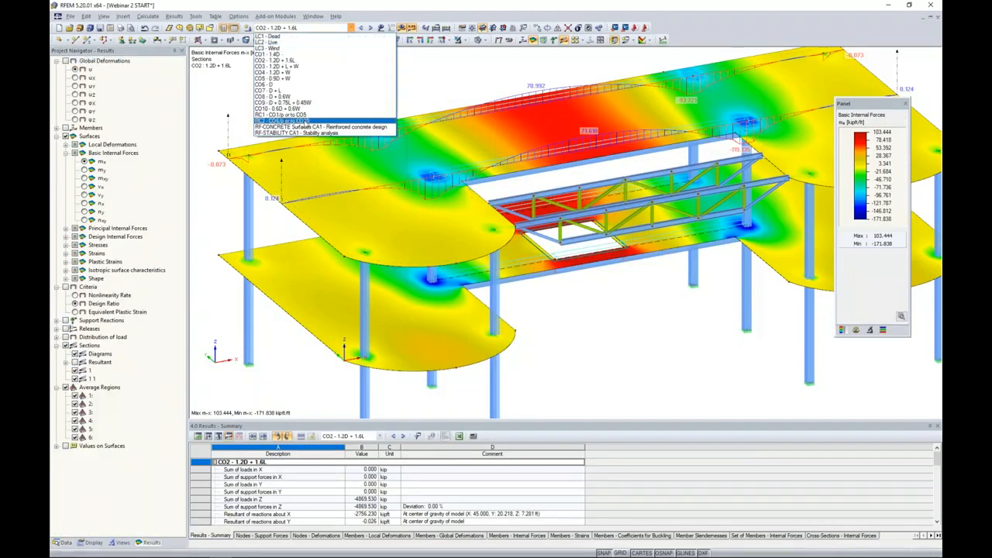
click(310, 128)
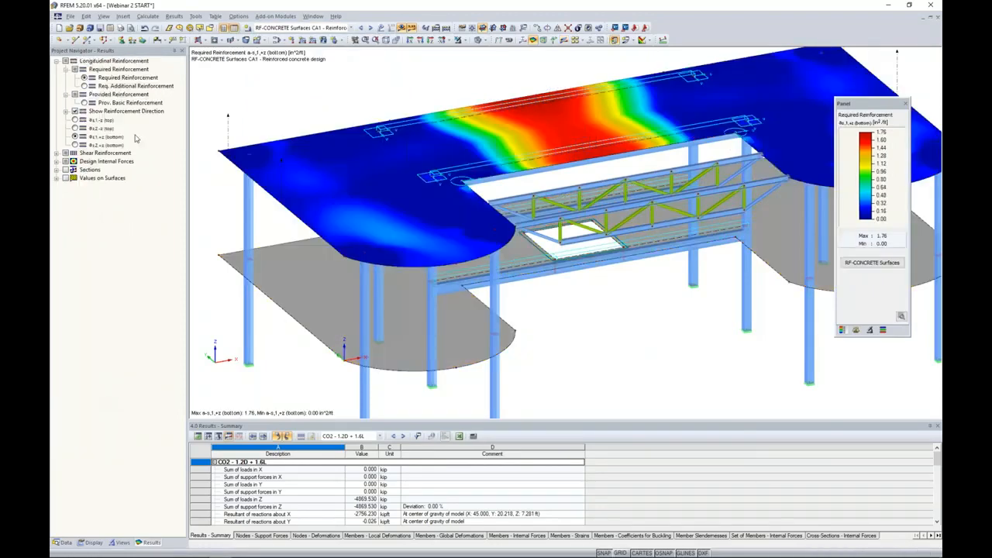
click(75, 120)
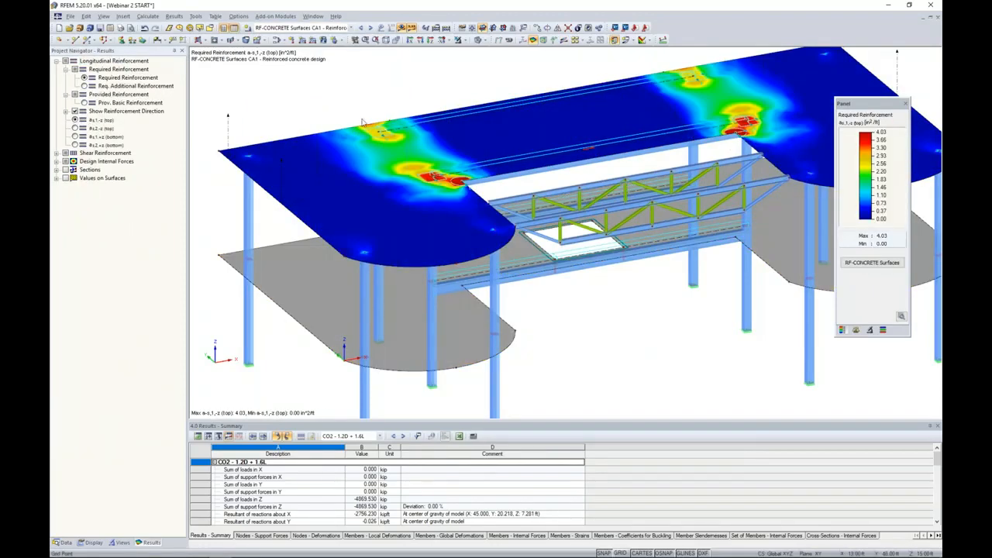
Inspect the required reinforcement a-s,2,-z (top), a-s,1,+z (bottom) and a-s,2,+z (bottom) around the columns and inner corners, and hide the results
scroll(463, 170, up, 4)
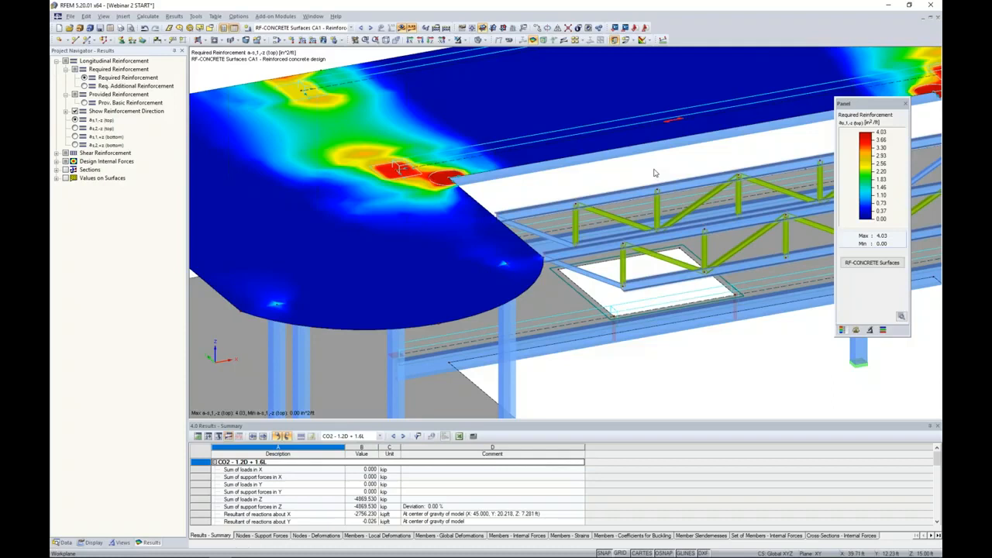
ctrl+middle_drag(650, 160, 602, 168)
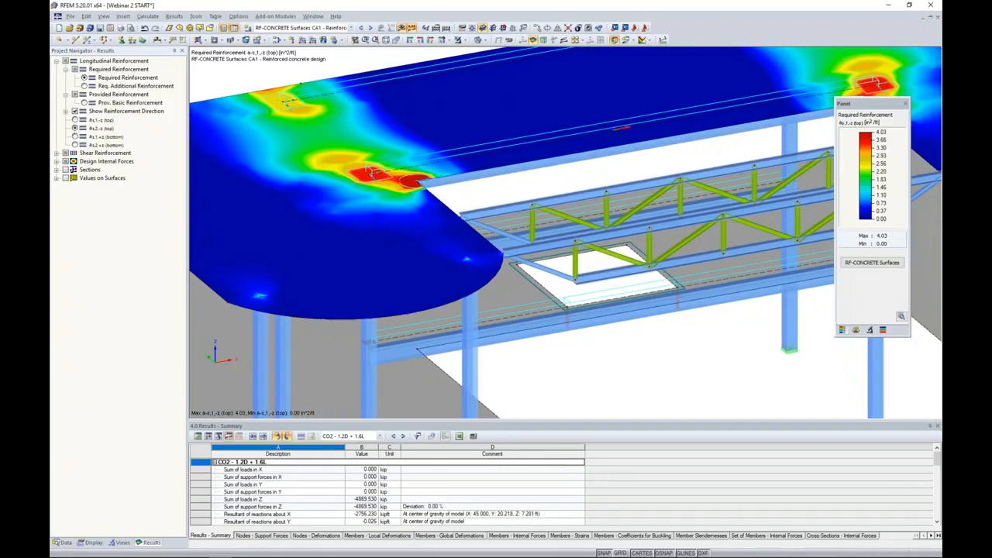
ctrl+middle_drag(659, 165, 606, 175)
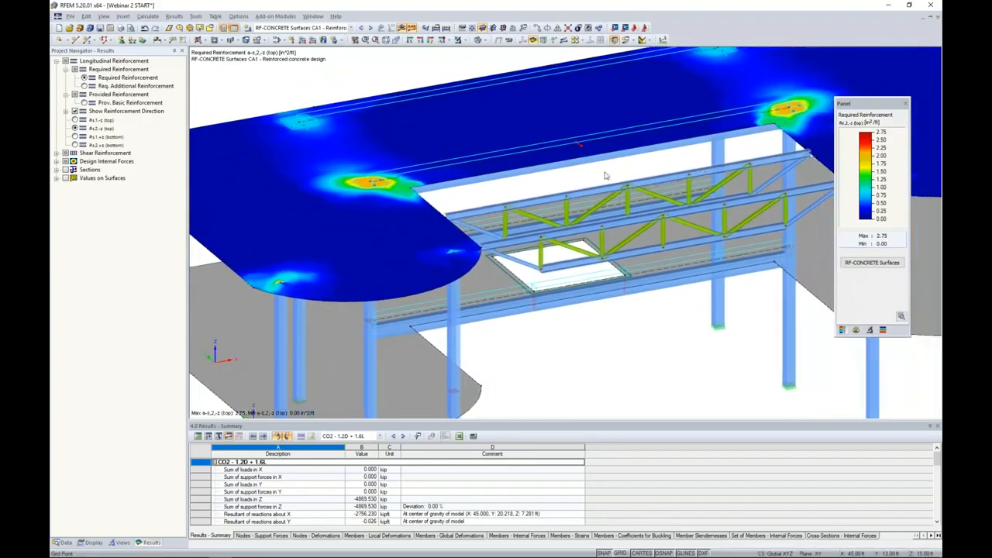
click(75, 136)
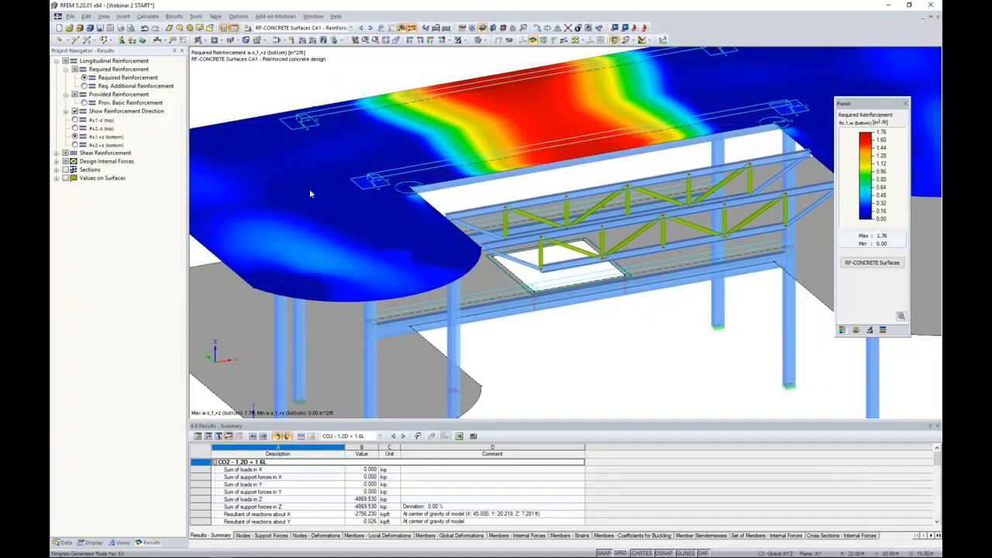
click(74, 145)
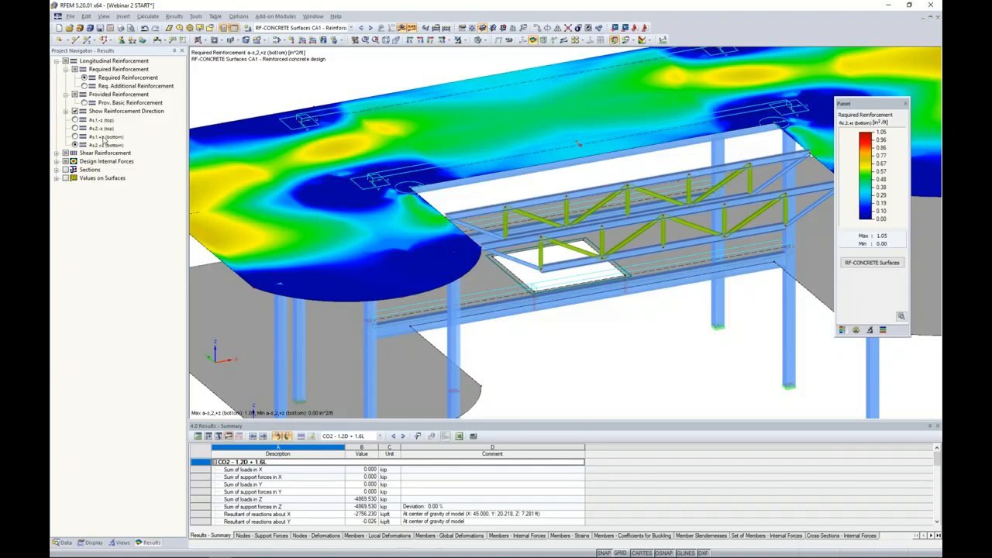
click(402, 29)
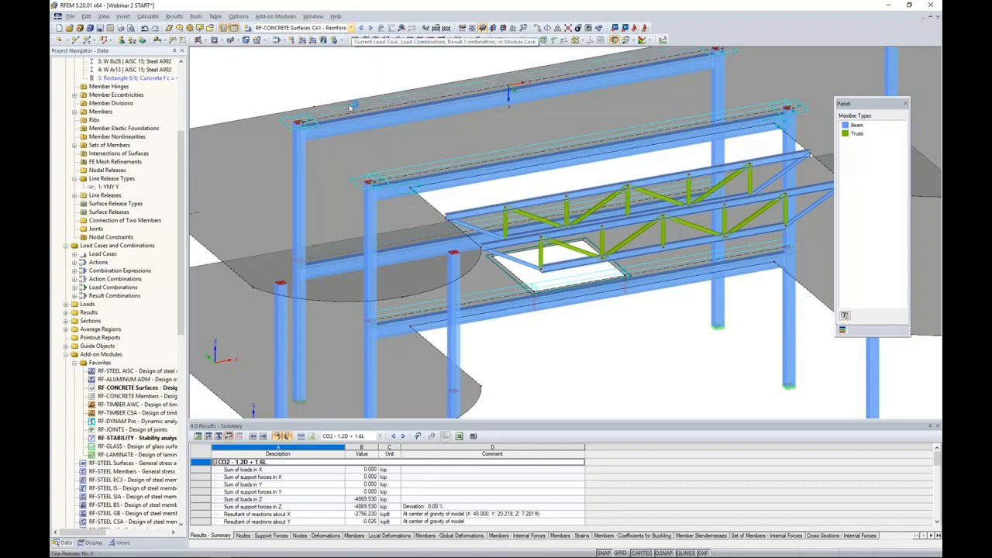
scroll(350, 106, down, 4)
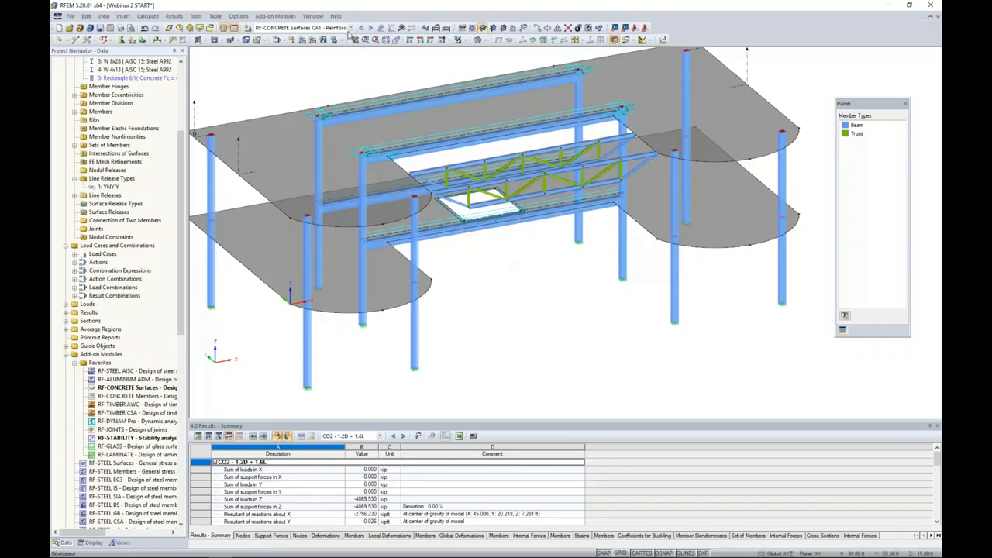
Switch the displayed load case from the RF-CONCRETE Surfaces design case to LC1 - Dead
click(329, 28)
click(329, 37)
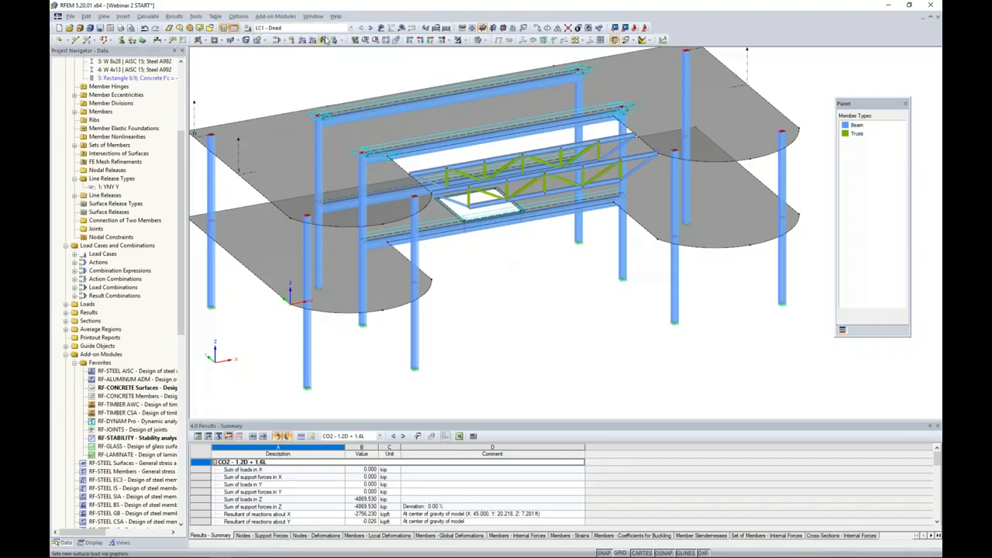
ctrl+middle_drag(549, 312, 572, 299)
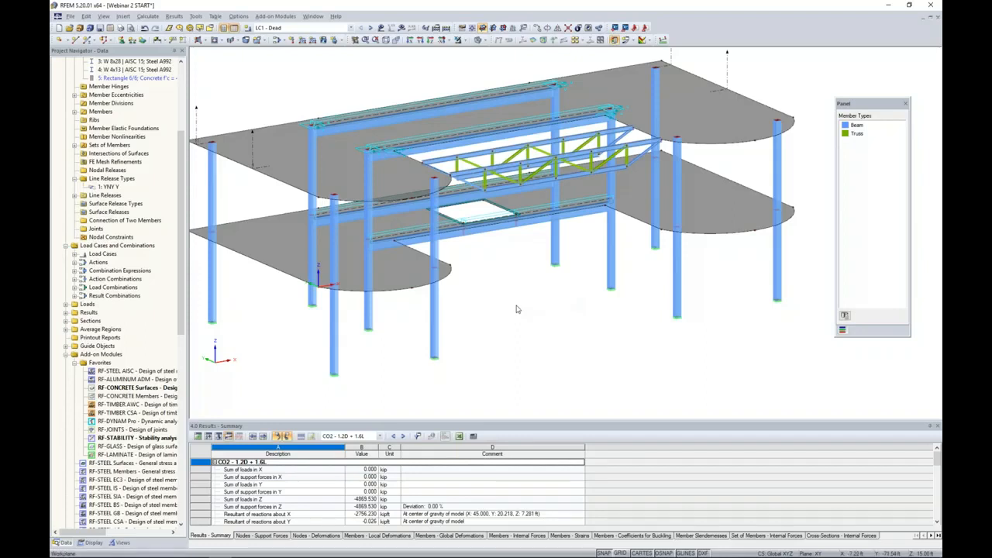
Select the front truss from a side-on view of the frame and isolate it with Visibility by Selected Objects
scroll(518, 309, down, 2)
ctrl+middle_drag(516, 309, 748, 246)
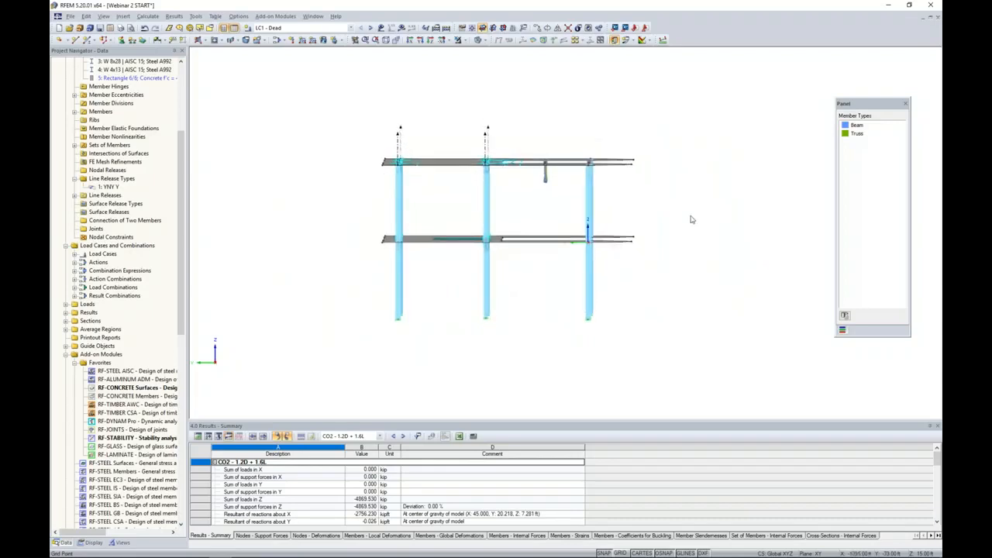
drag(577, 135, 608, 201)
ctrl+middle_drag(647, 197, 358, 236)
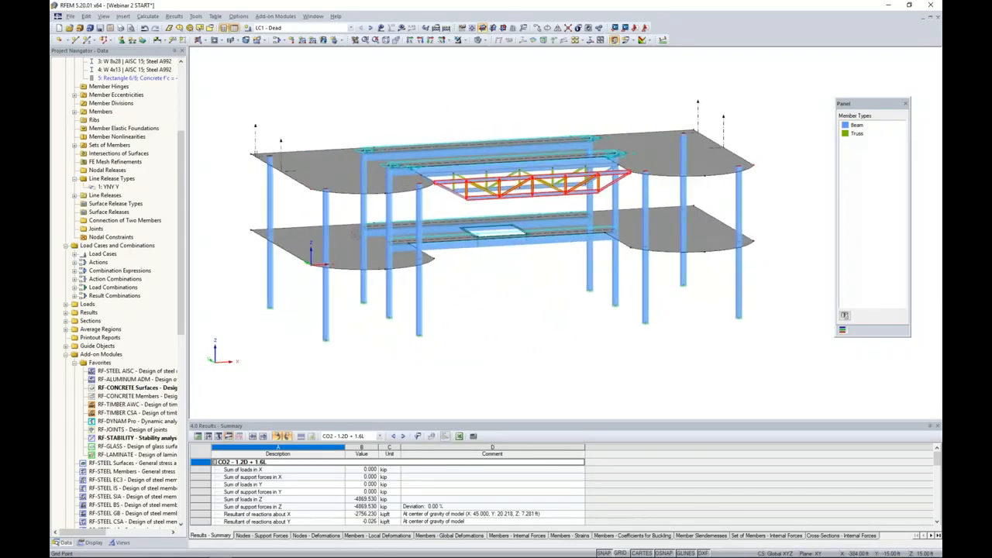
click(463, 40)
click(470, 53)
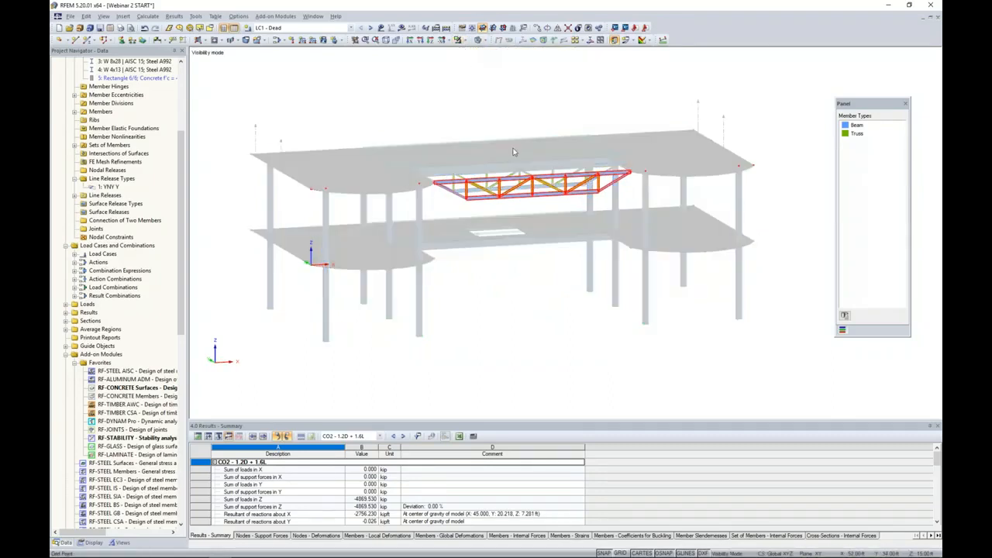
Turn off the display of hidden objects in the background so only the isolated truss is drawn
middle_drag(512, 149, 469, 126)
scroll(458, 168, up, 6)
click(479, 210)
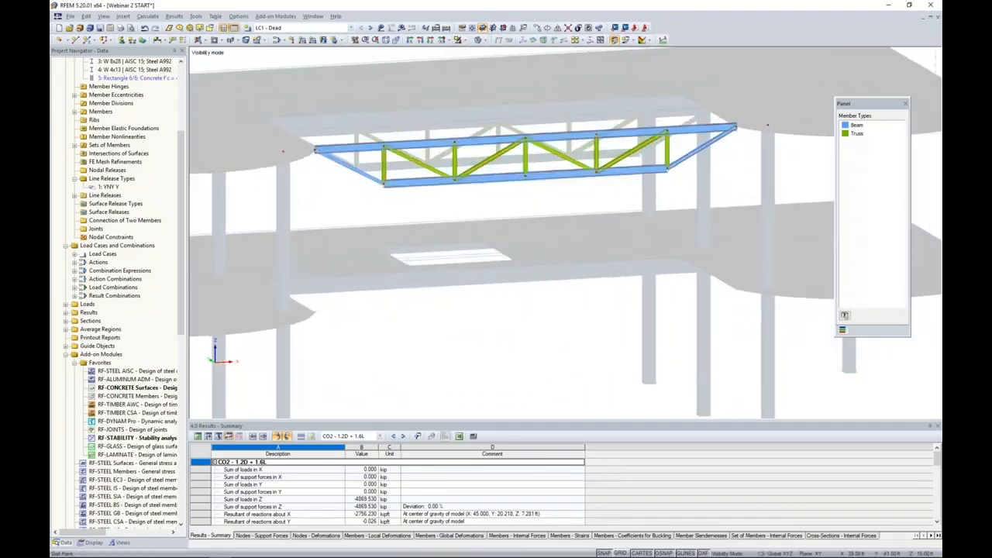
middle_drag(489, 227, 479, 296)
right_click(509, 139)
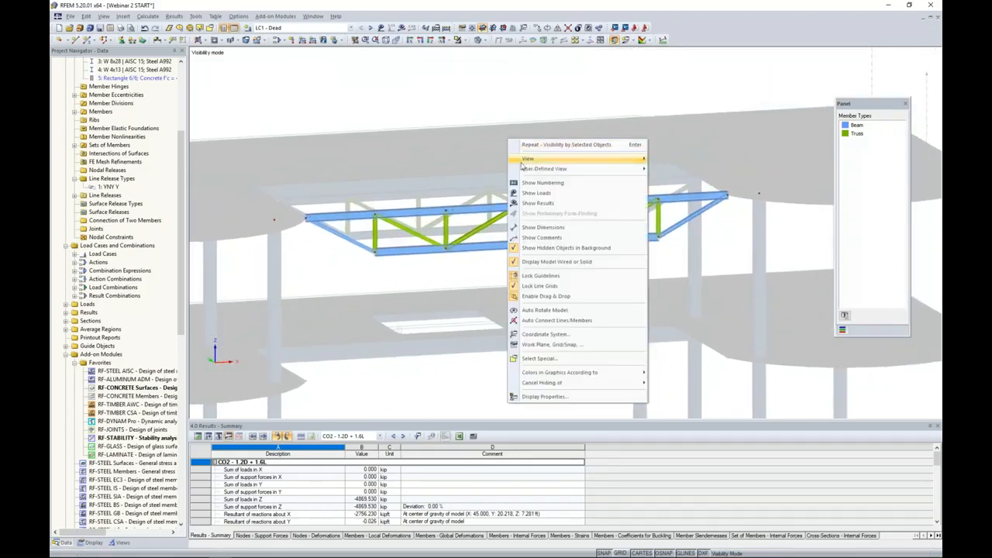
click(534, 248)
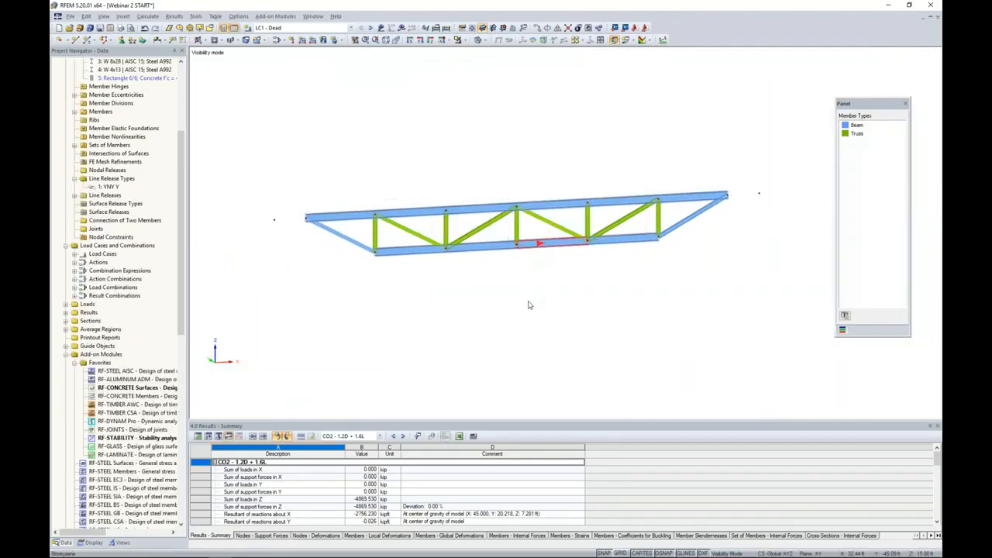
Focus on the truss's second lower-chord joint, where two diagonals and a vertical meet, and switch the model to the Wireframe display
middle_drag(460, 276, 467, 277)
scroll(454, 263, up, 4)
scroll(455, 262, up, 4)
middle_drag(453, 271, 459, 309)
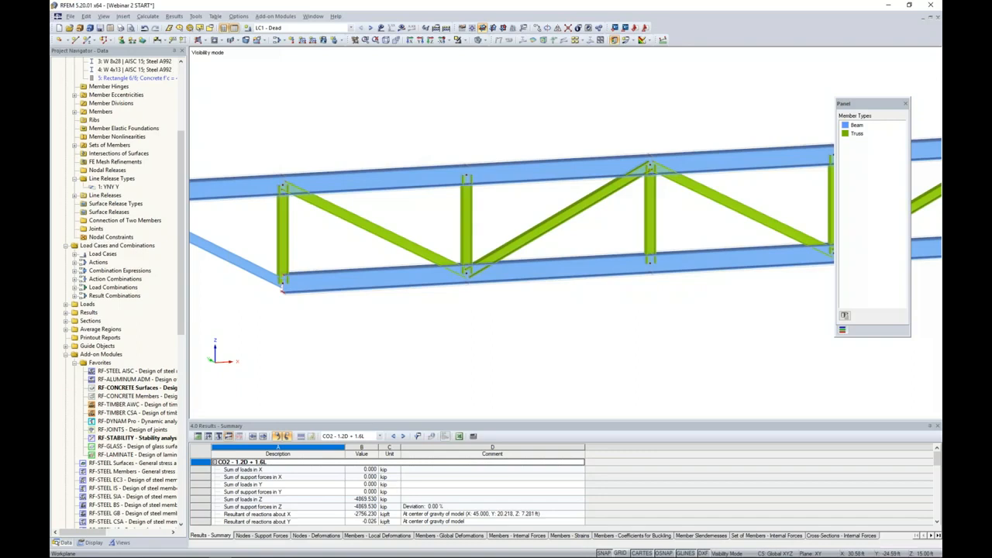
ctrl+middle_drag(463, 311, 440, 303)
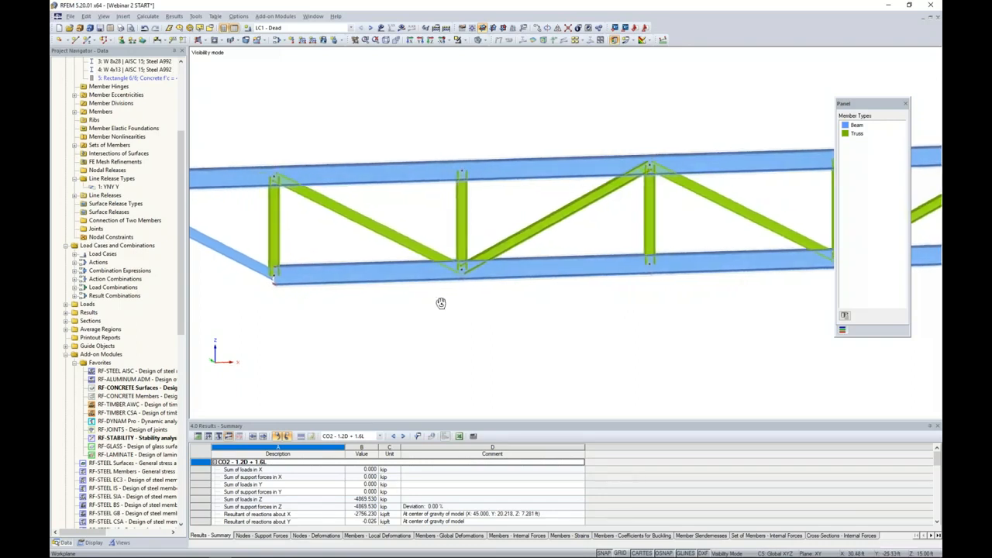
scroll(470, 301, up, 3)
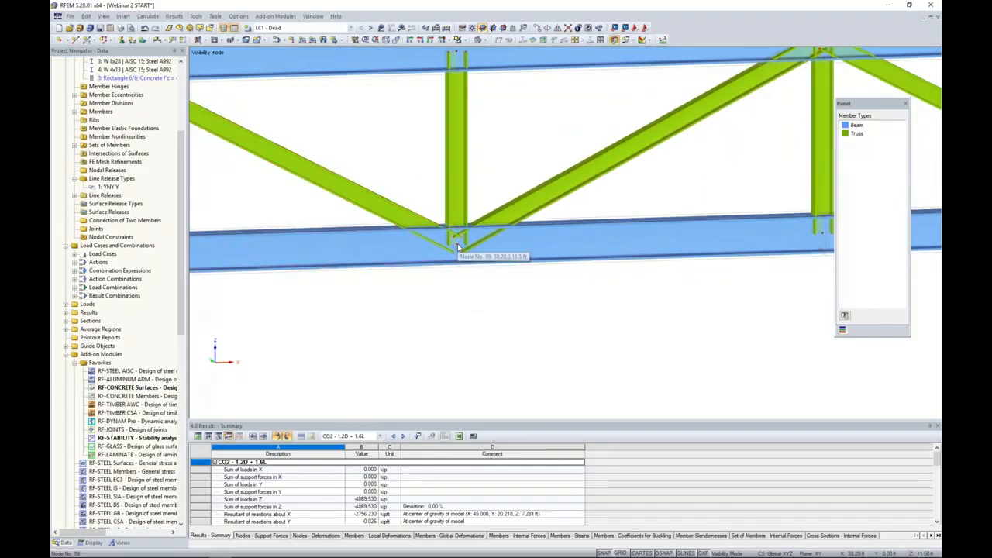
click(482, 40)
click(491, 51)
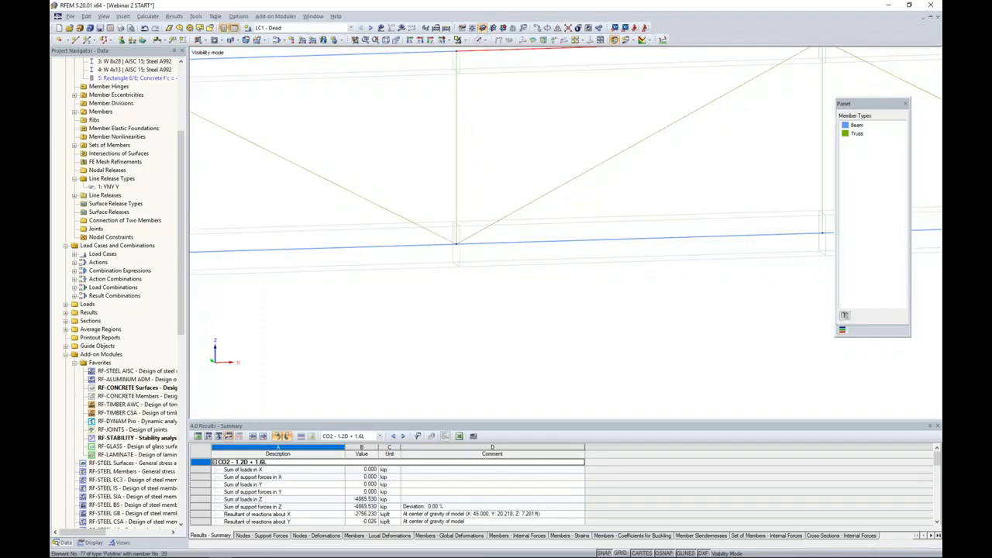
Reverse the orientation of the lower-chord member and the diagonal on the joint's left side, accepting deletion of the existing results
drag(450, 274, 439, 258)
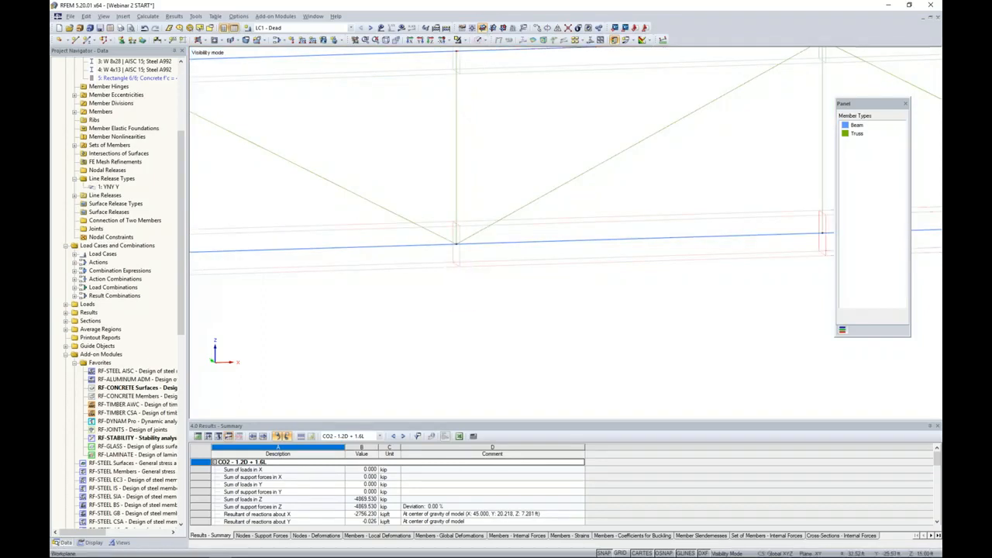
click(421, 250)
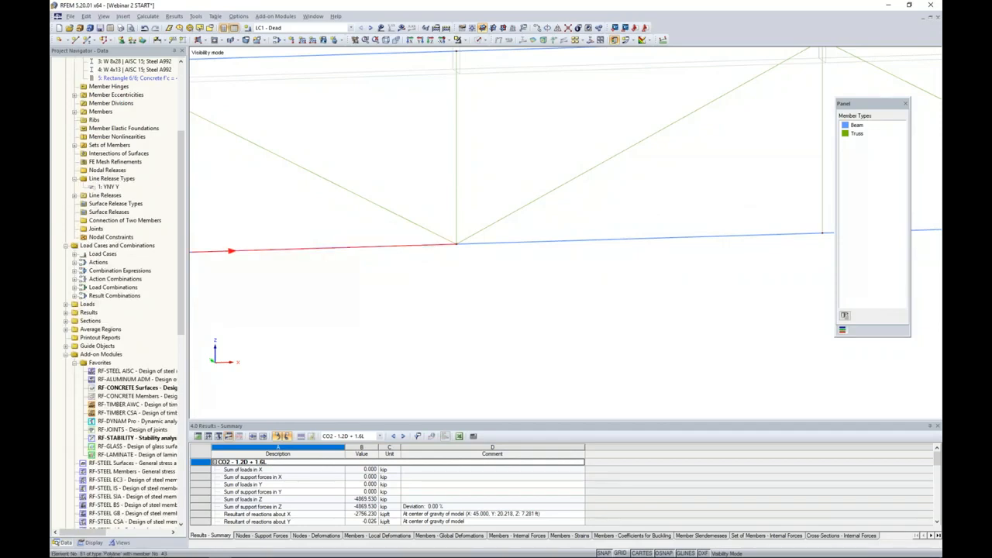
ctrl+click(425, 231)
right_click(426, 230)
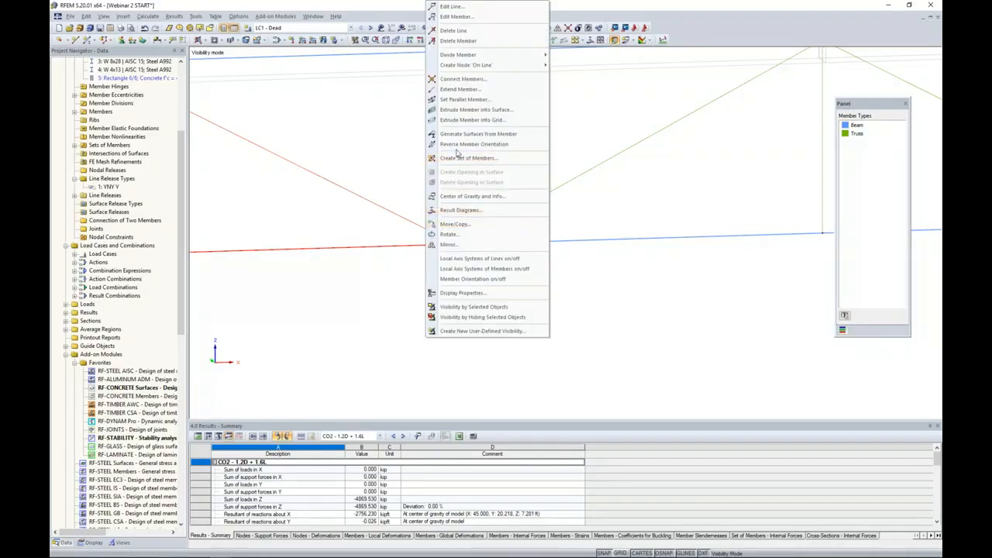
click(458, 145)
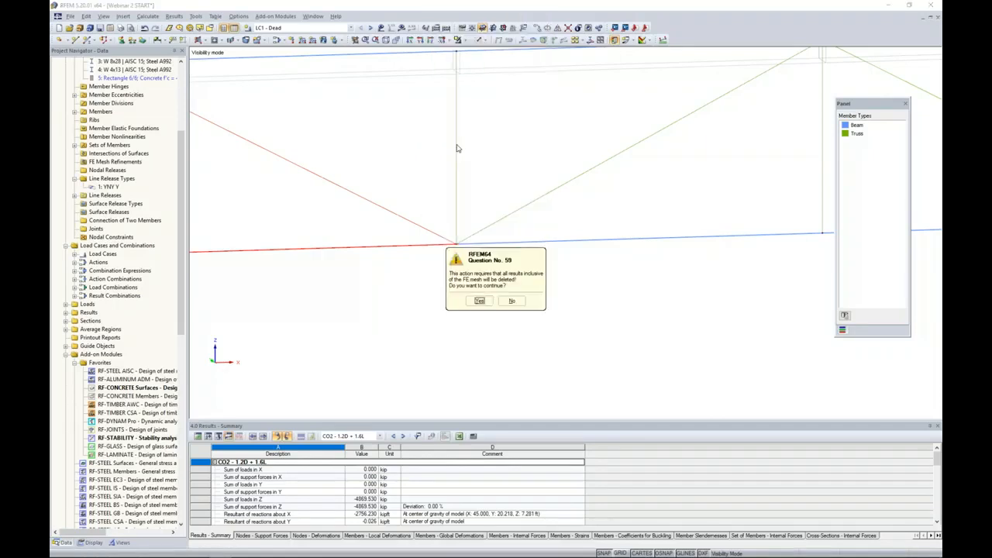
click(479, 301)
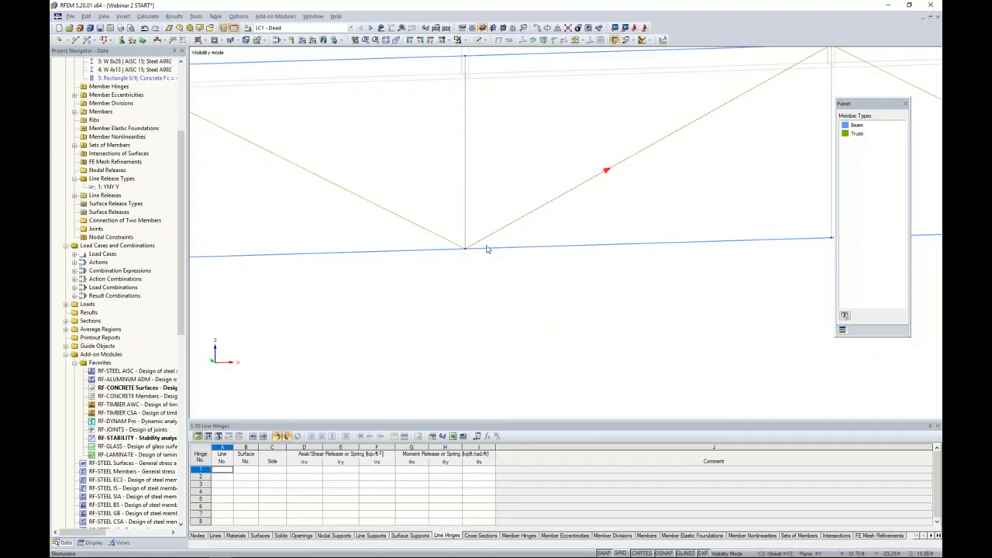
Divide the five members meeting at the lower-chord joint with new intermediate nodes 2.0 ft from each member start
drag(538, 293, 375, 181)
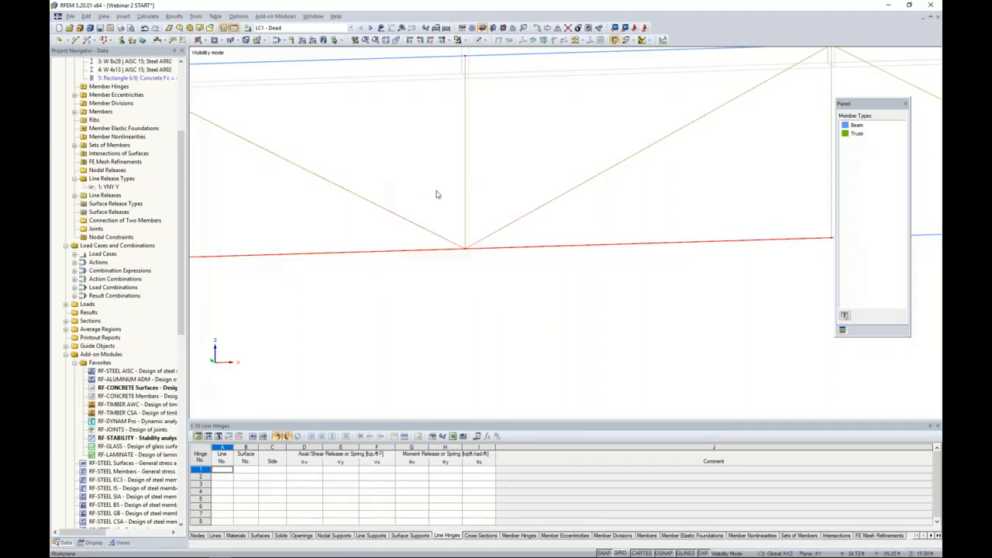
right_click(465, 189)
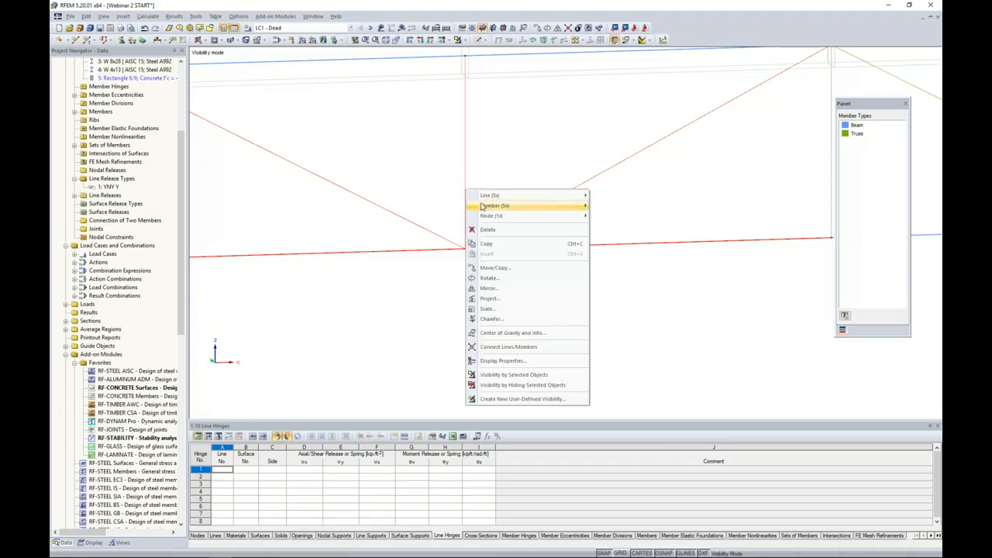
mouse_move(482, 206)
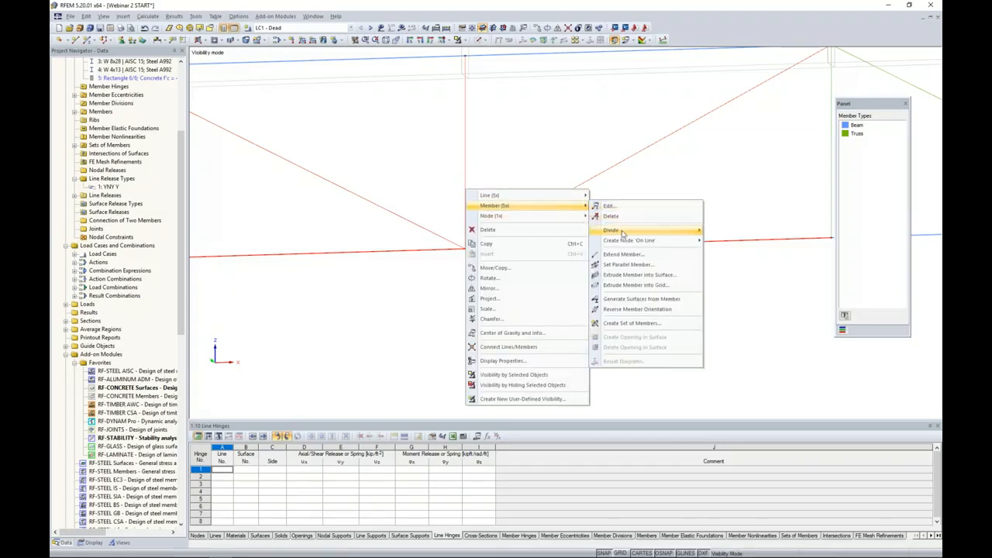
mouse_move(614, 230)
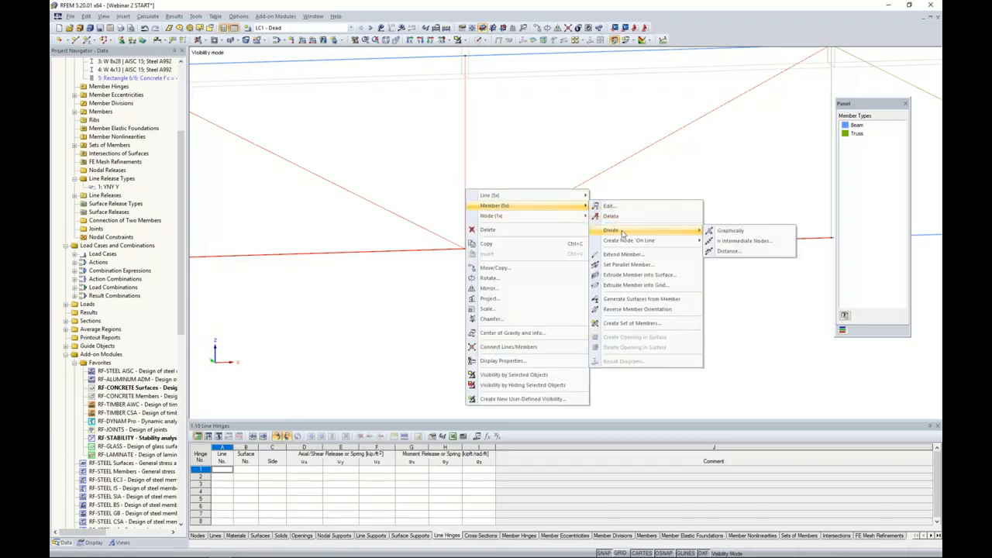
click(727, 253)
click(514, 296)
text(2.0)
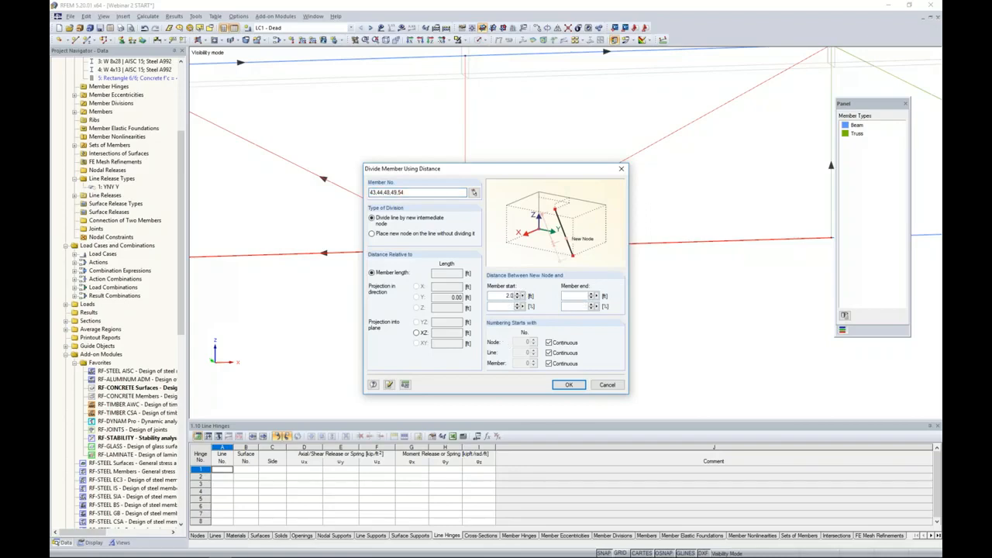
click(567, 384)
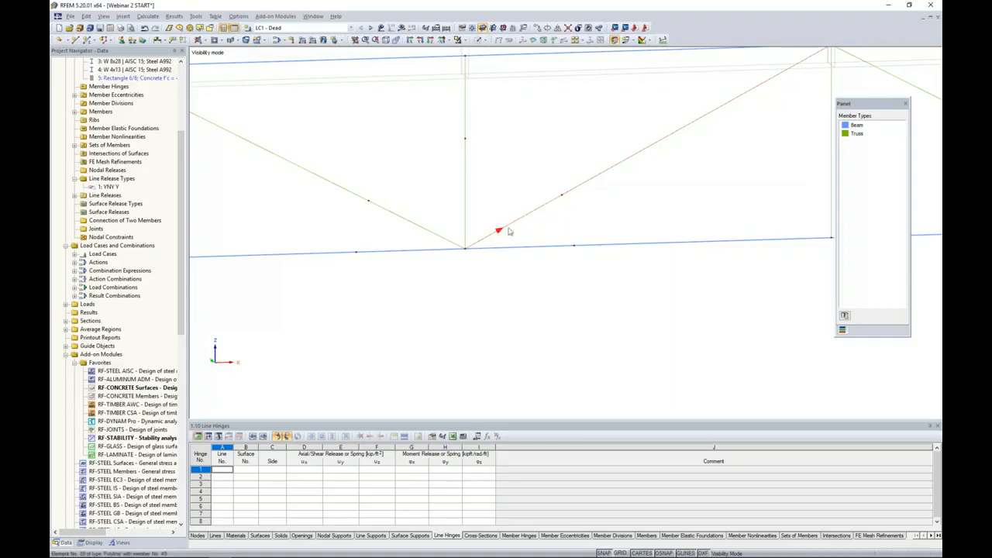
Generate surfaces from the five short member segments around the lower-chord joint
drag(516, 299, 395, 192)
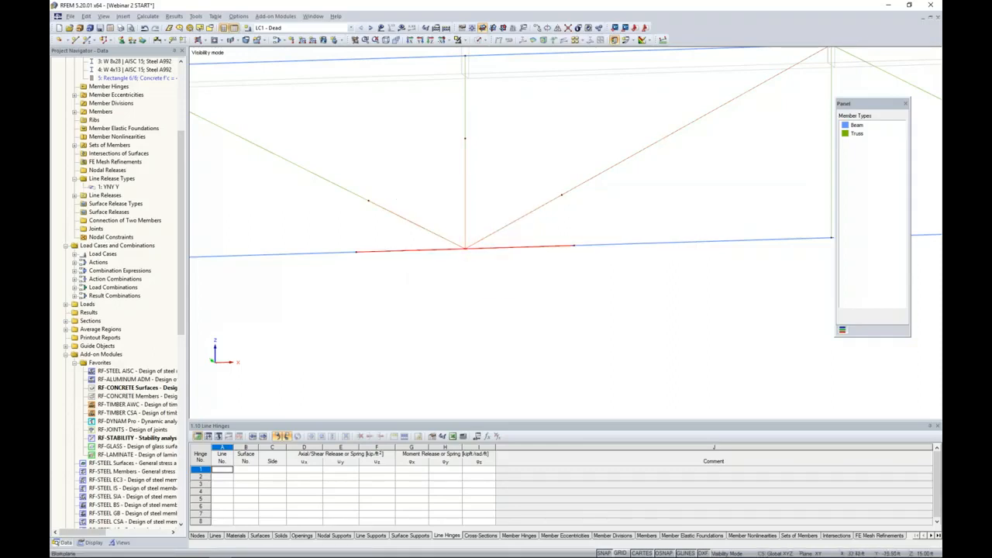
right_click(467, 190)
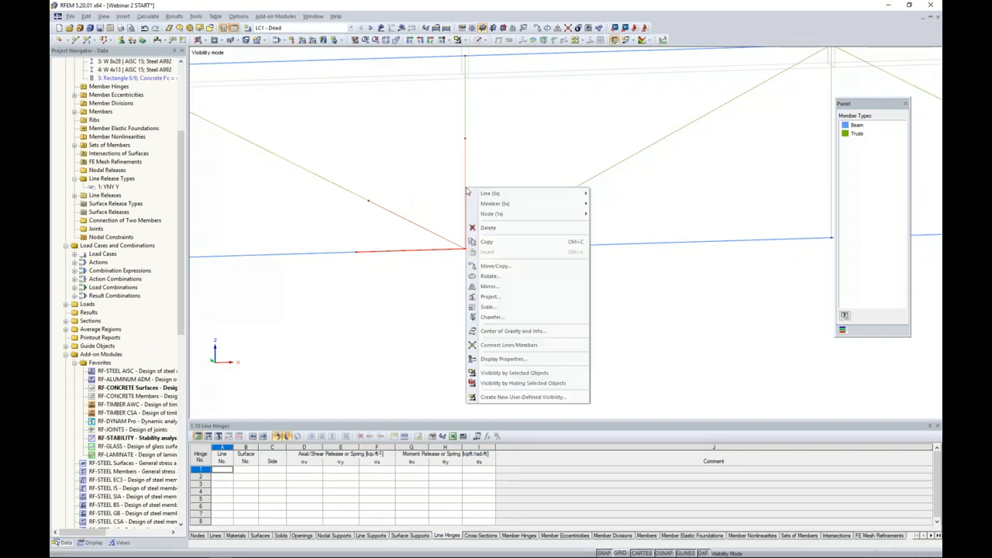
mouse_move(511, 204)
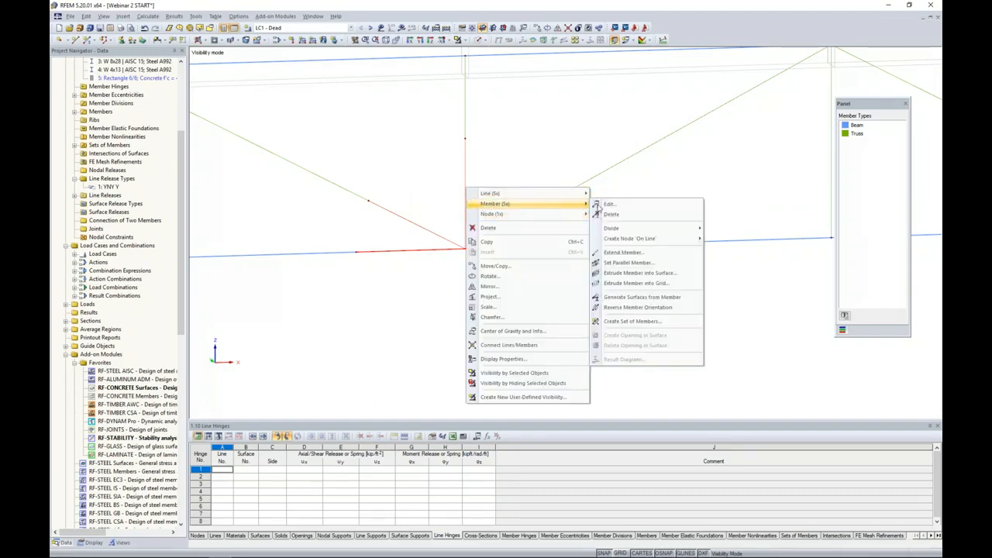
click(620, 299)
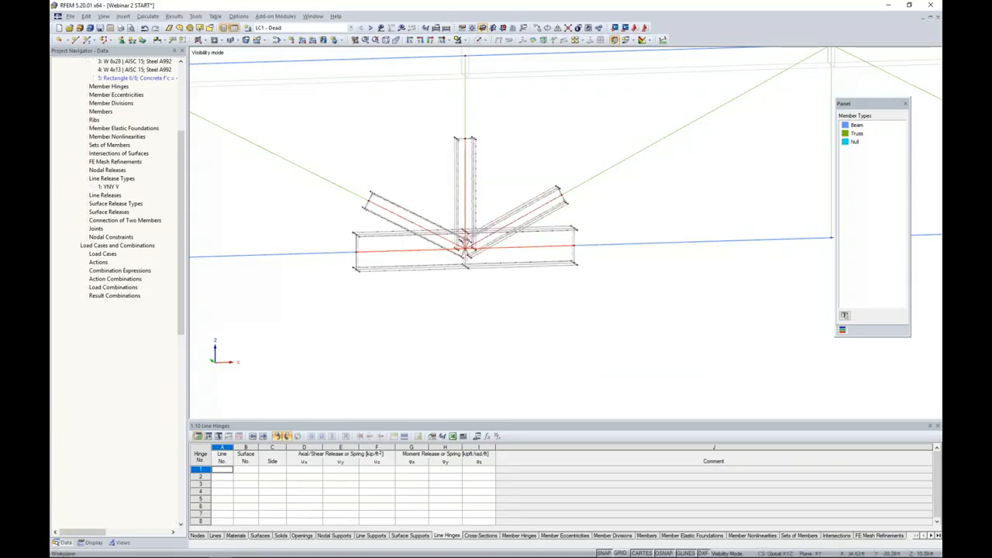
Examine the generated joint surfaces in the Solid Transparent display, and return the model to the Wireframe display
scroll(439, 297, up, 5)
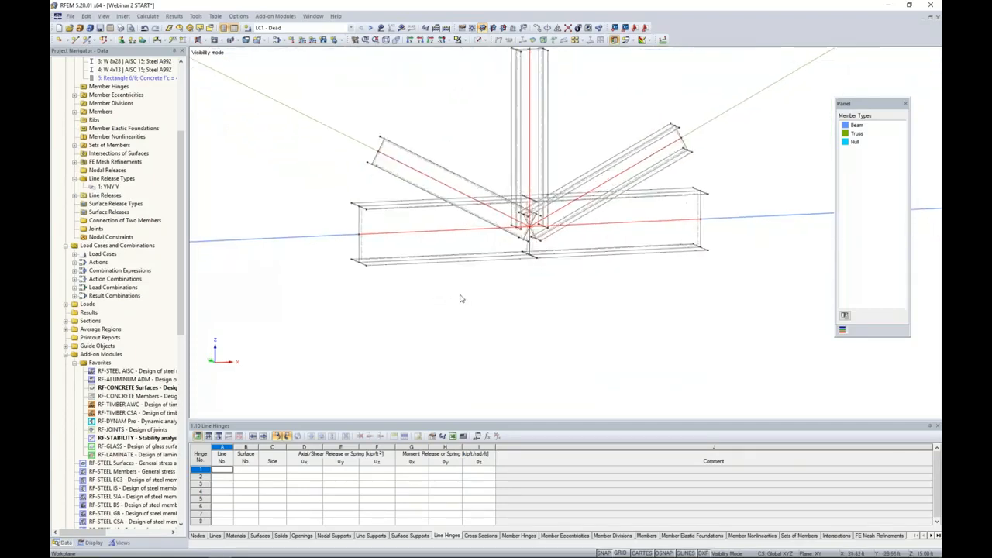
middle_drag(459, 298, 381, 330)
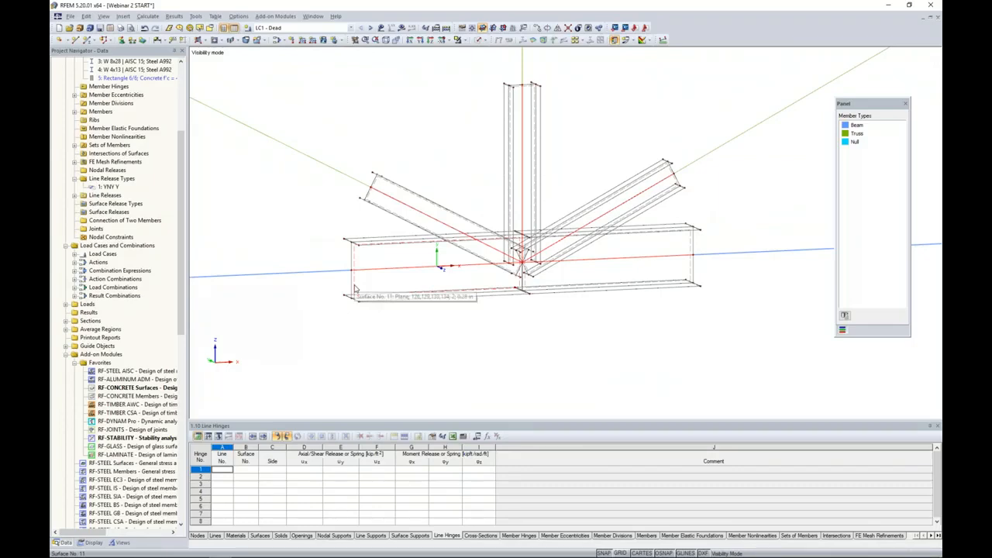
scroll(387, 333, down, 2)
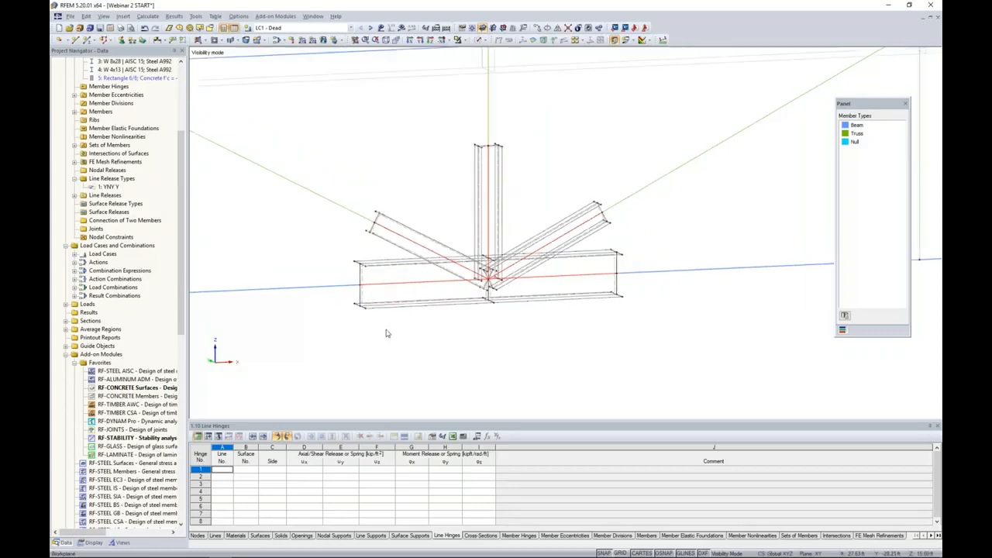
click(481, 39)
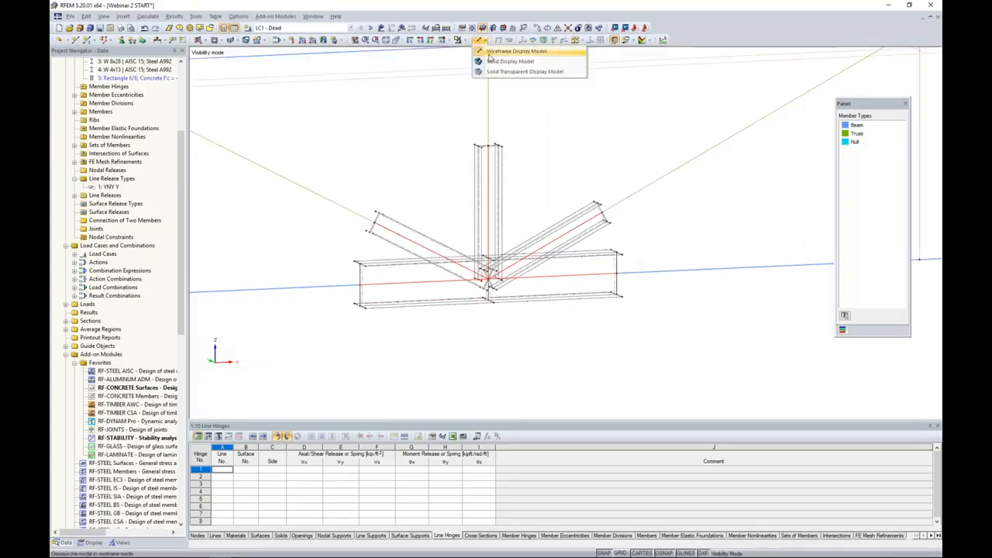
click(491, 72)
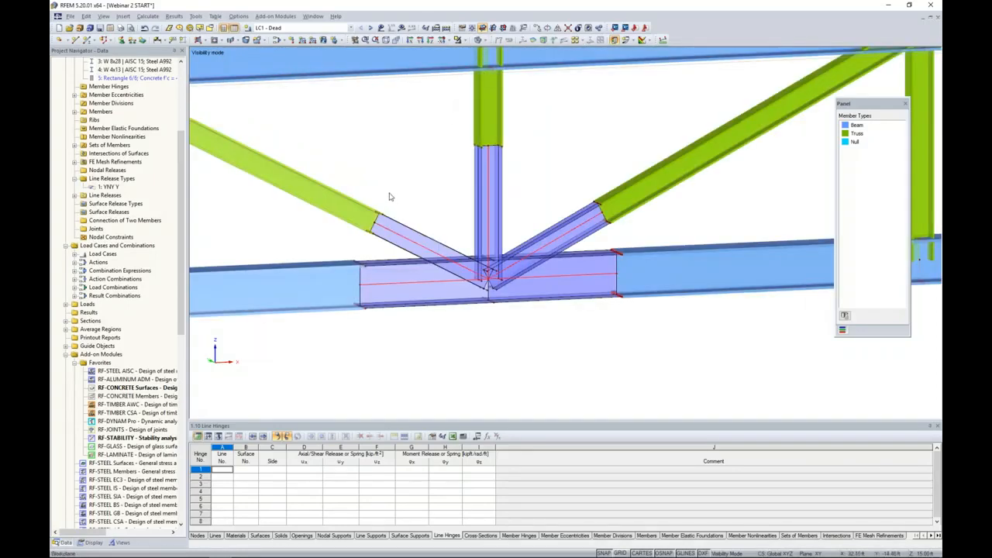
scroll(389, 196, down, 1)
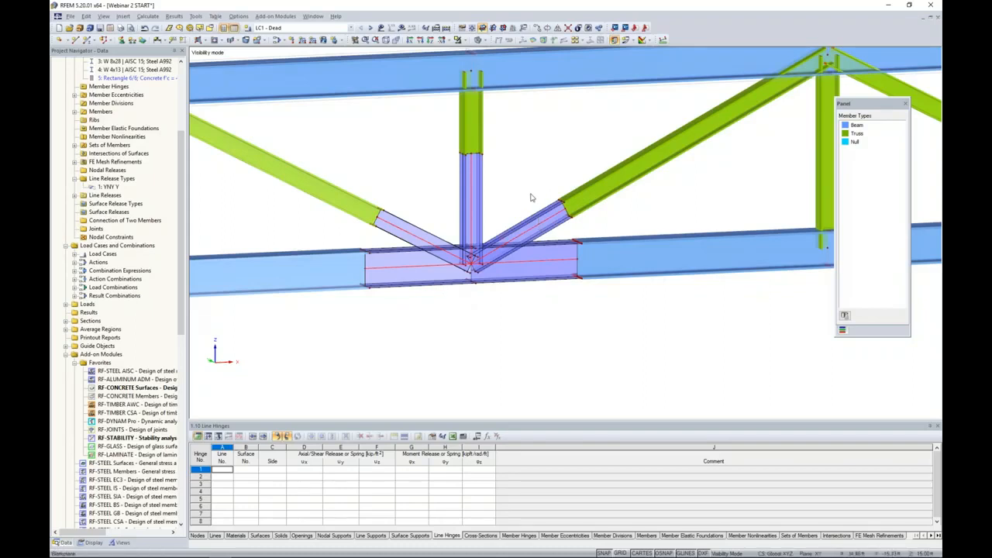
mouse_move(589, 206)
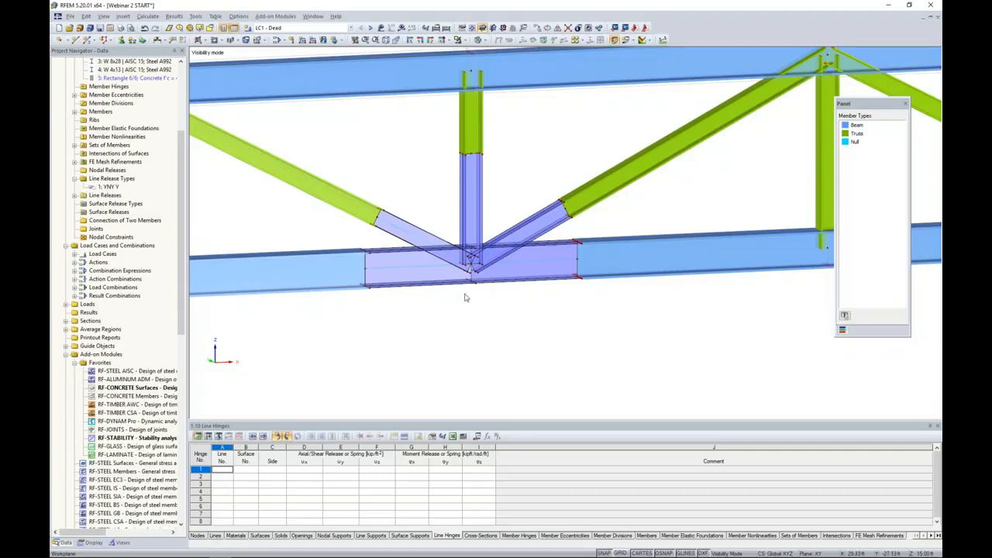
click(486, 40)
click(496, 51)
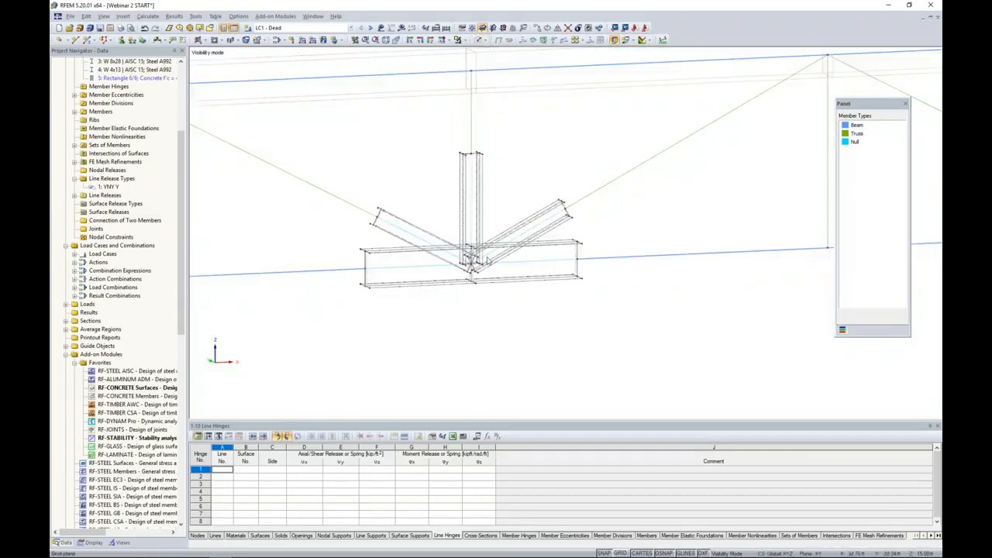
Delete the five leftover null members running through the generated surfaces at the lower-chord joint
scroll(467, 294, up, 5)
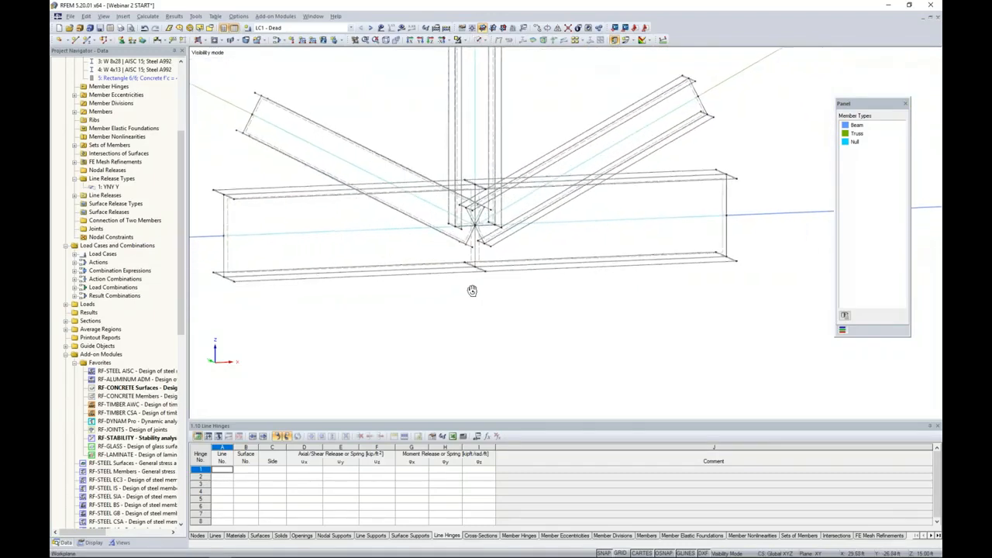
middle_drag(448, 217, 540, 255)
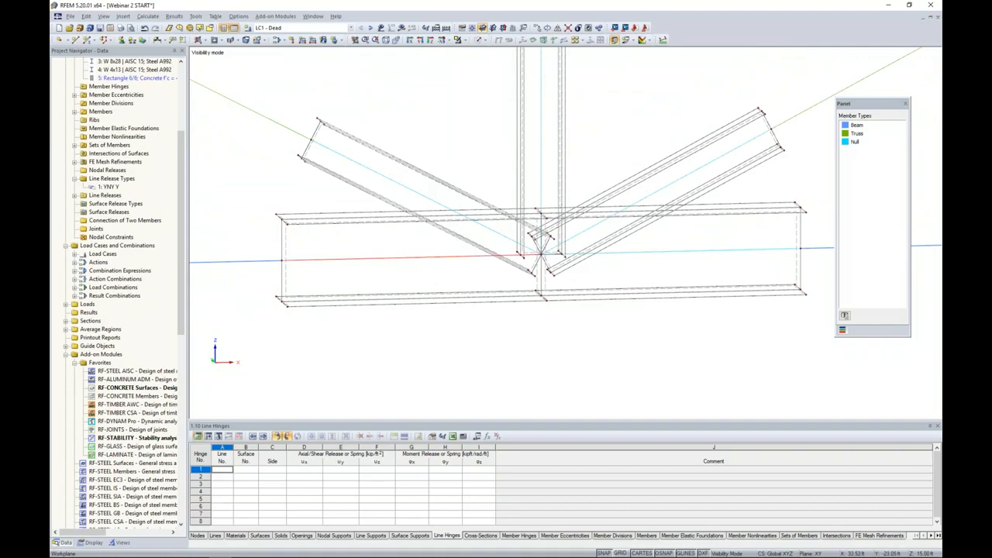
key(Delete)
click(397, 182)
key(Delete)
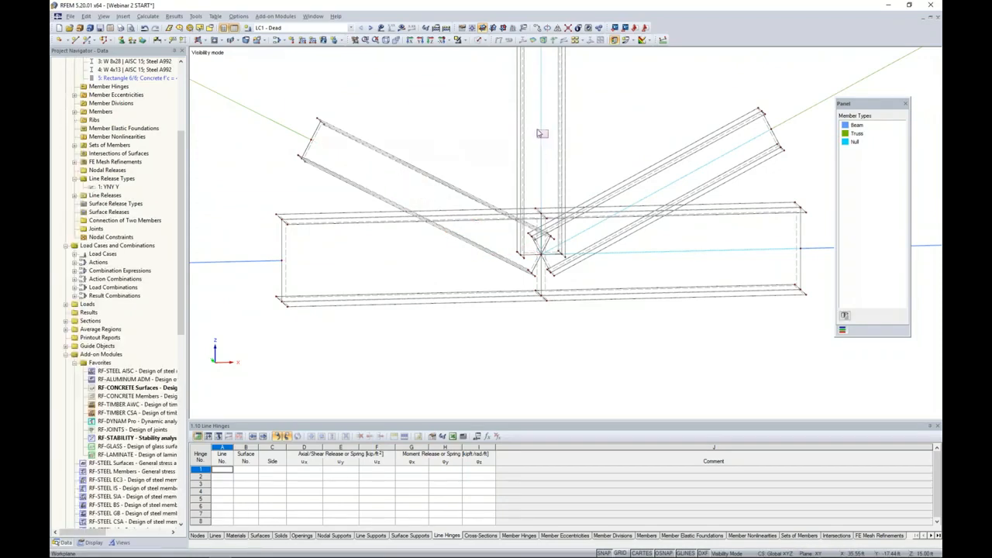
click(667, 188)
key(Delete)
click(687, 252)
key(Delete)
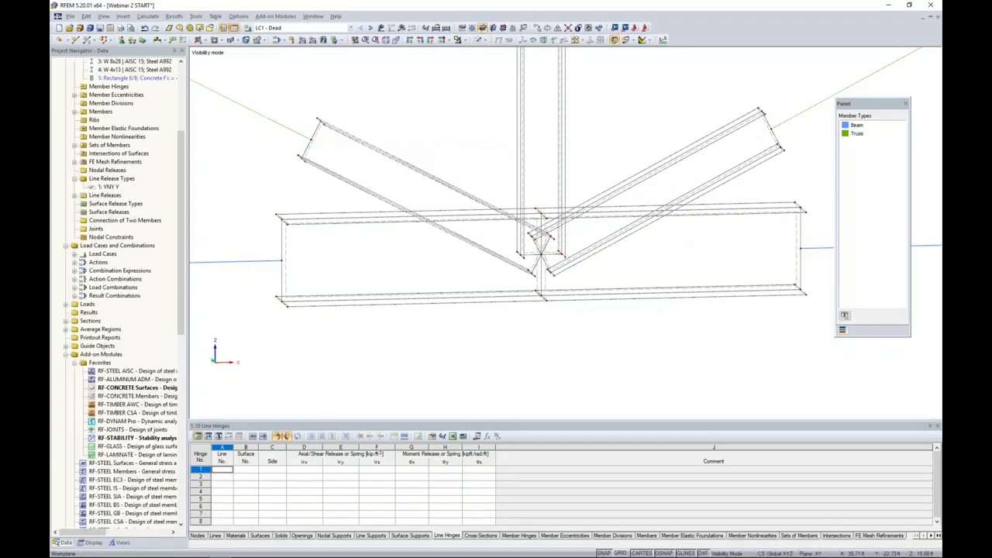
Move the lower ends of both flanges of the left diagonal back onto the chord's top flange
ctrl+middle_drag(609, 287, 496, 279)
scroll(496, 280, up, 4)
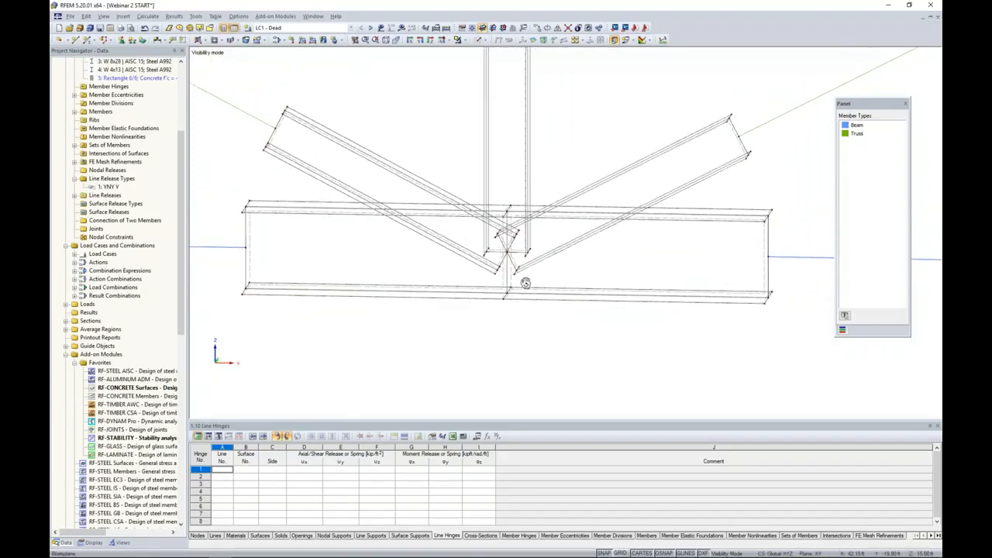
scroll(499, 279, up, 2)
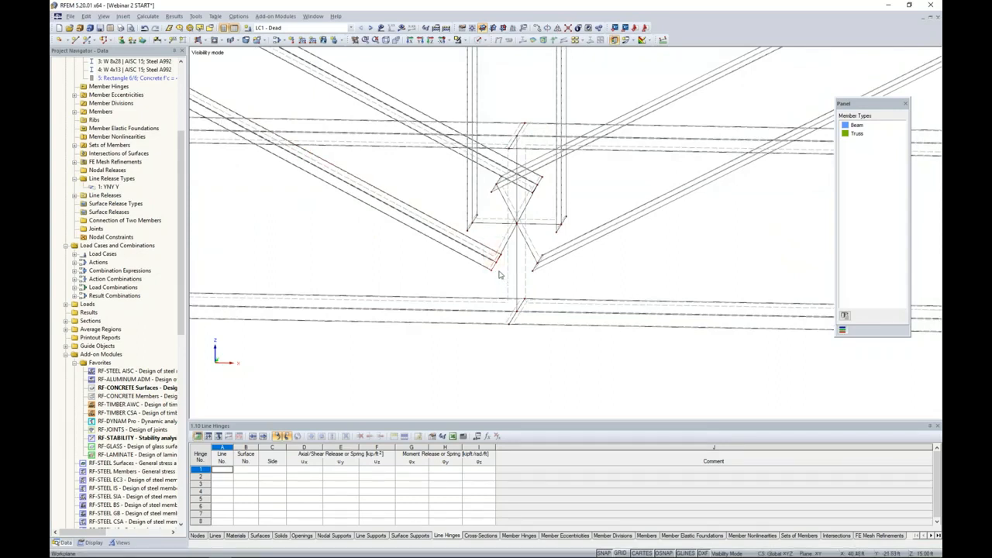
click(497, 264)
drag(262, 140, 248, 133)
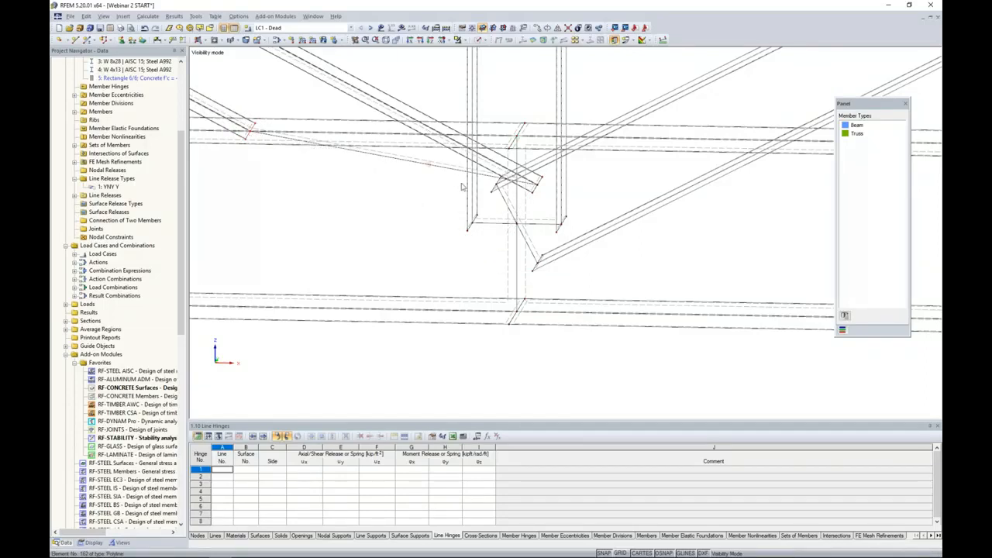
ctrl+middle_drag(544, 206, 523, 205)
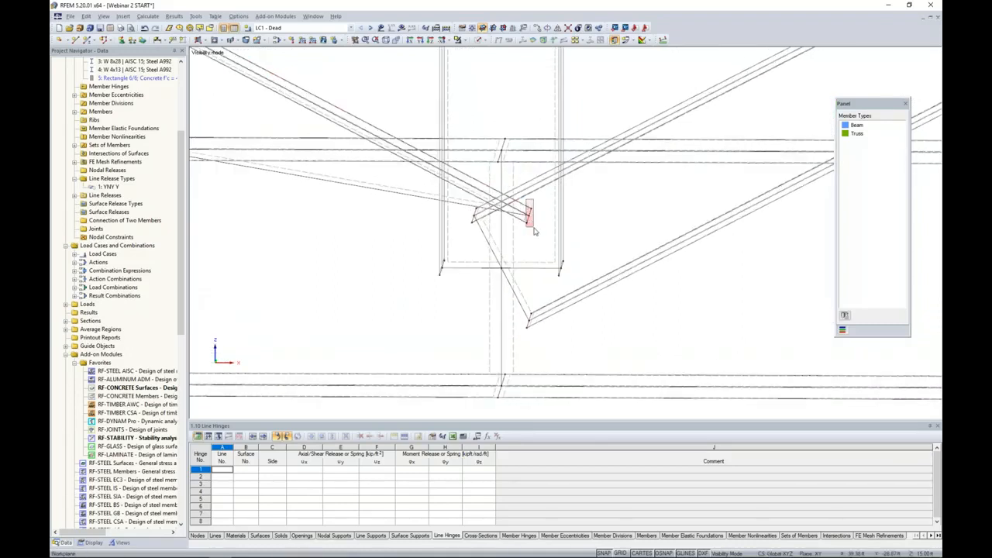
drag(529, 216, 403, 156)
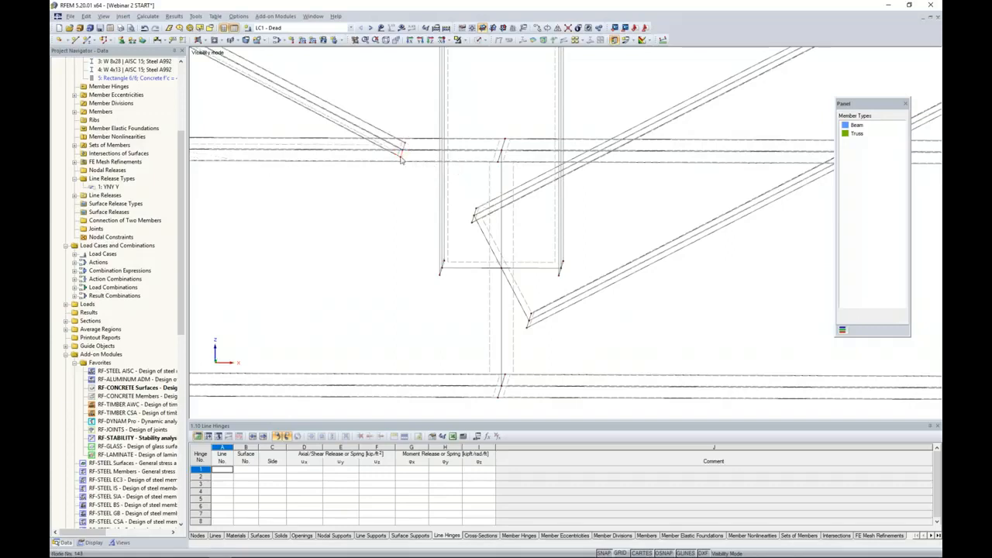
Move the right diagonal's upper and lower flange ends onto the top flange of the chord
ctrl+middle_drag(420, 177, 432, 177)
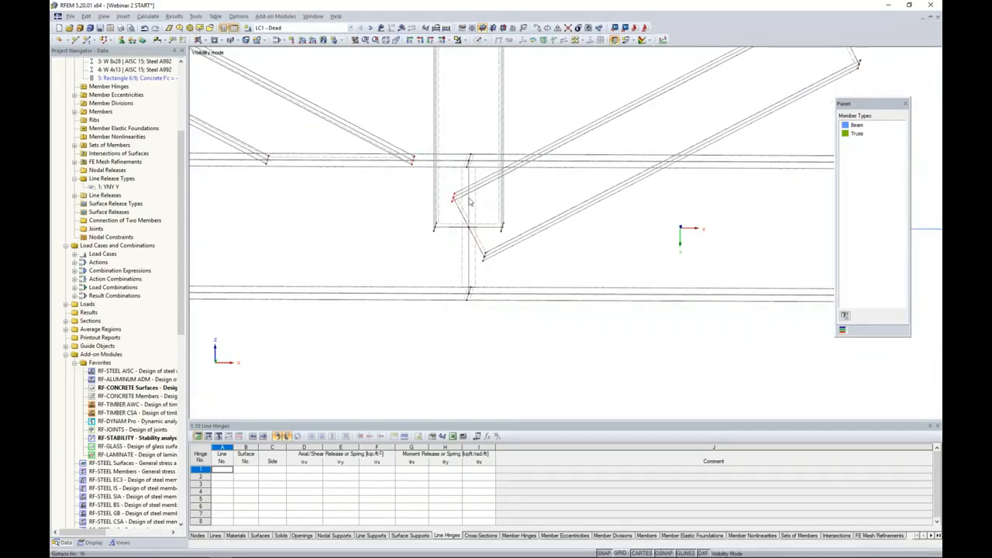
ctrl+middle_drag(700, 228, 640, 102)
drag(450, 201, 545, 147)
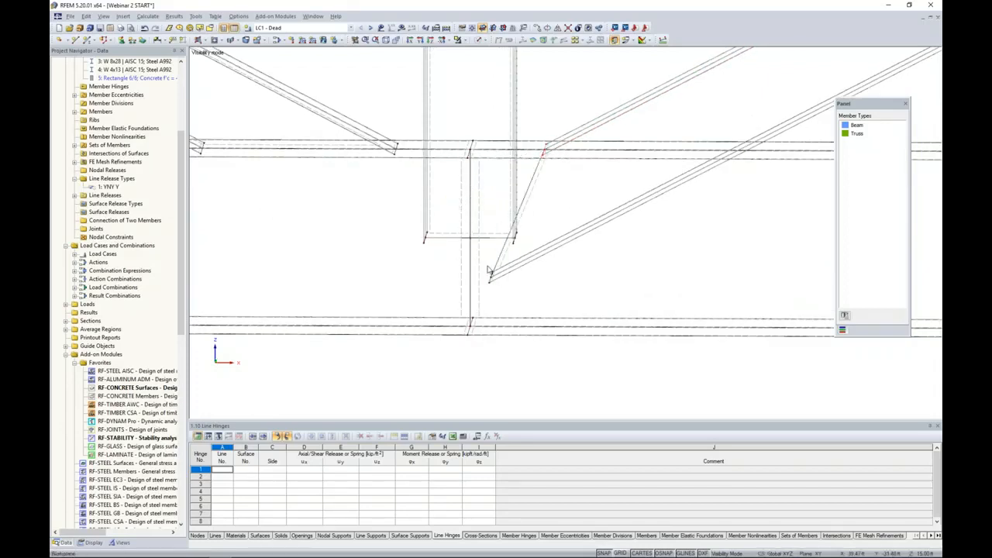
drag(496, 282, 734, 156)
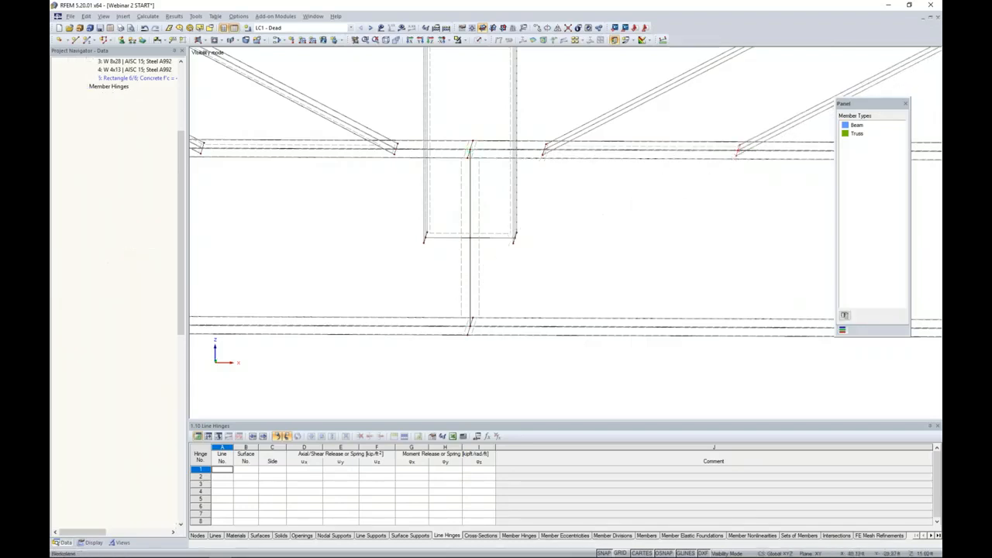
Raise the bottom ends of both flanges of the vertical member to the chord's top flange
drag(413, 230, 440, 261)
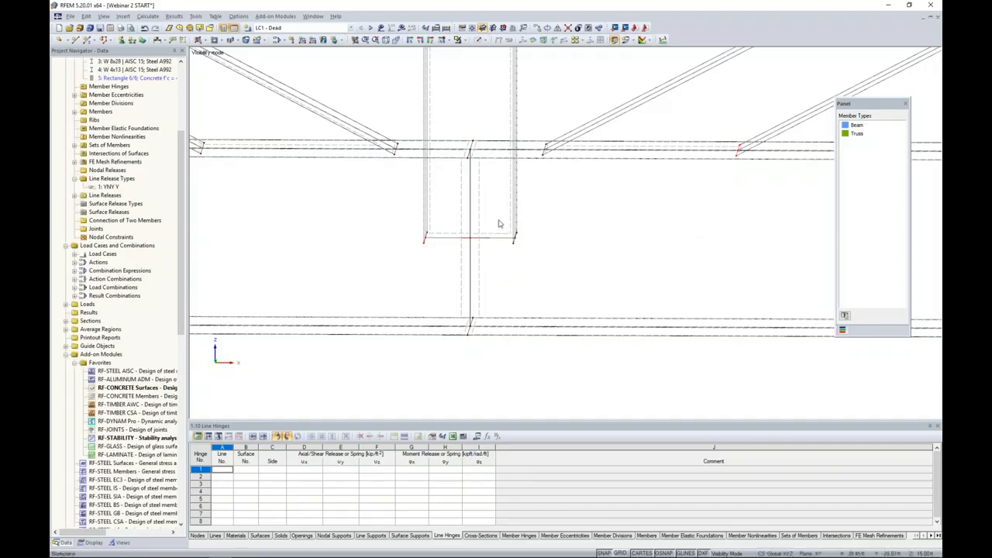
drag(499, 224, 529, 256)
scroll(534, 230, up, 1)
scroll(534, 229, up, 4)
scroll(534, 229, down, 2)
ctrl+middle_drag(534, 229, 505, 283)
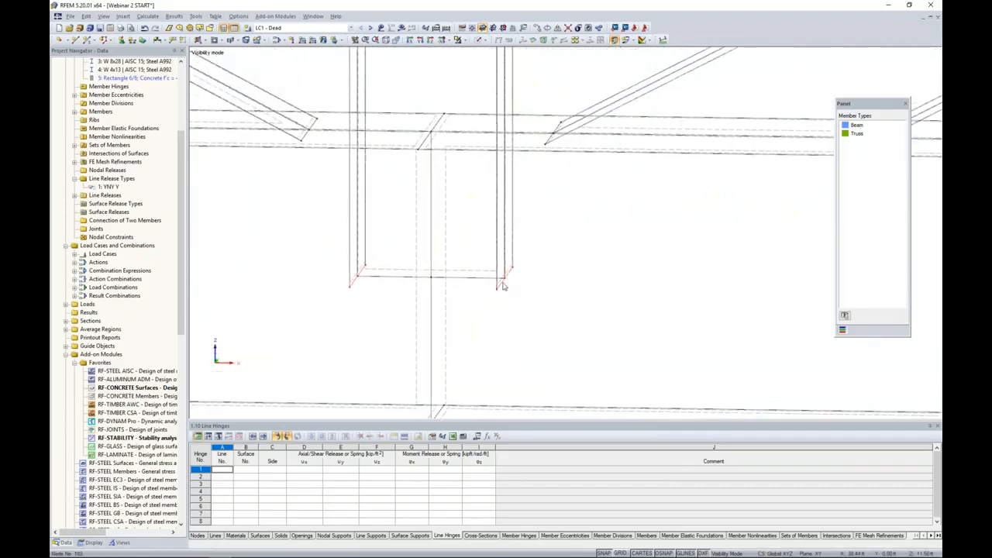
drag(504, 279, 505, 132)
scroll(527, 206, down, 5)
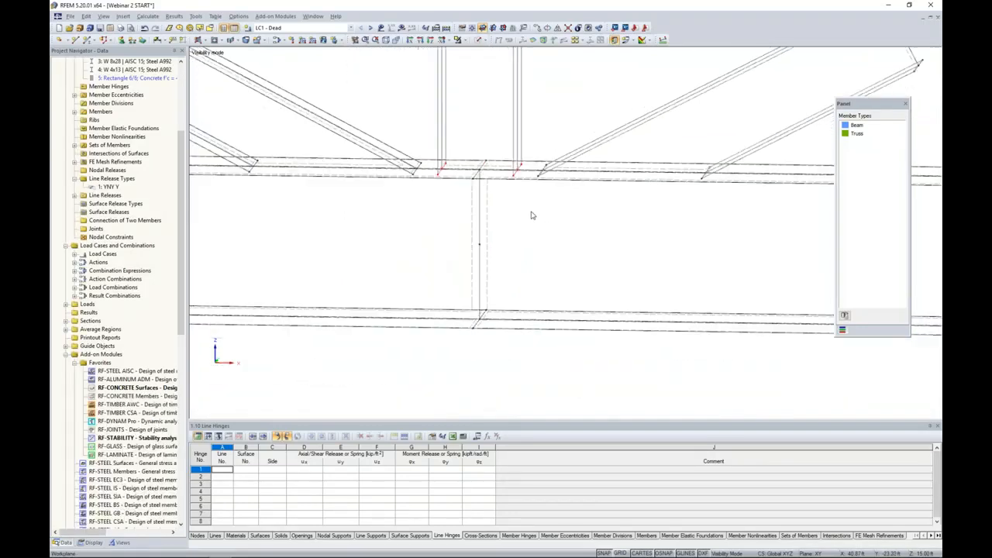
scroll(531, 220, down, 1)
ctrl+middle_drag(454, 314, 555, 348)
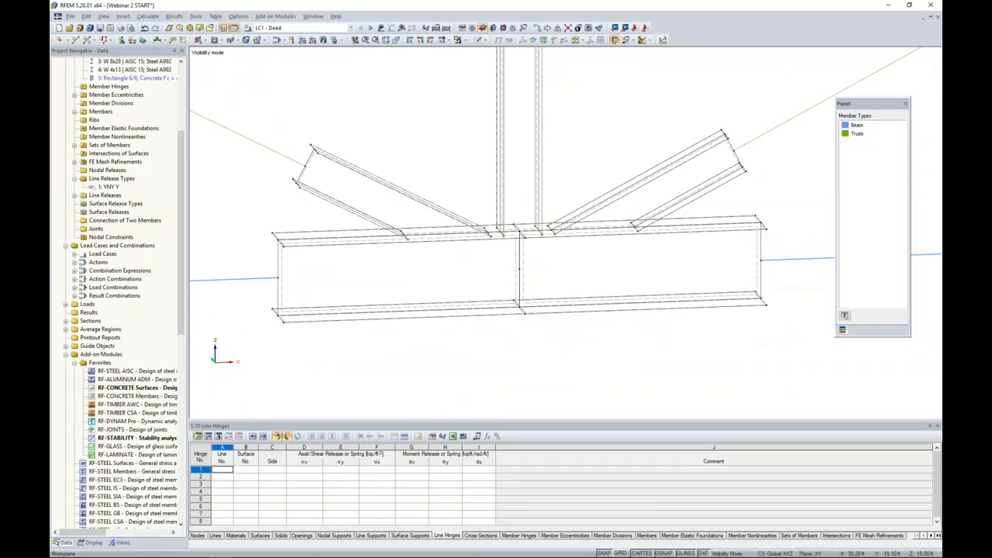
ctrl+middle_drag(555, 348, 537, 316)
middle_drag(363, 345, 402, 357)
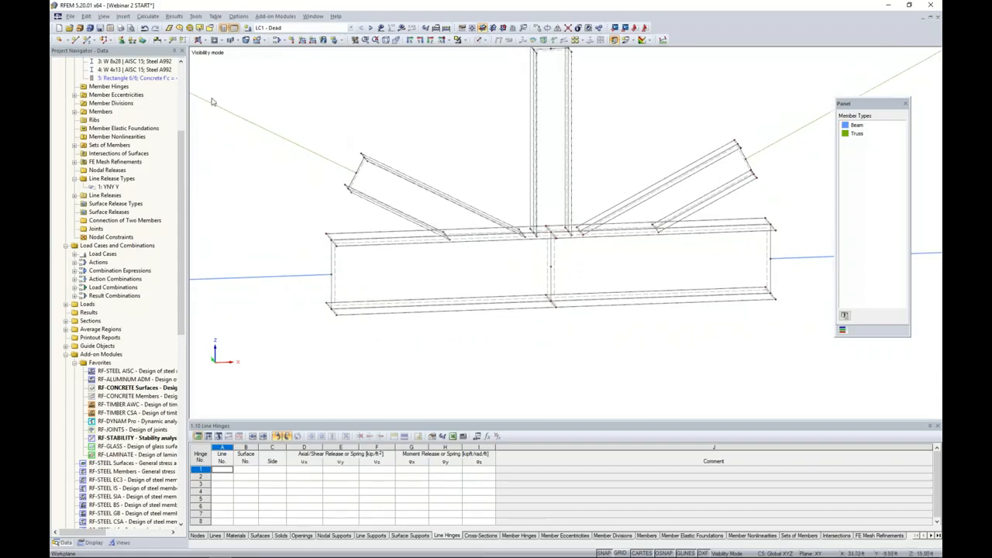
Create a polygonal surface with Rigid stiffness closing the outer end of the left diagonal between its flange corners
scroll(352, 180, up, 3)
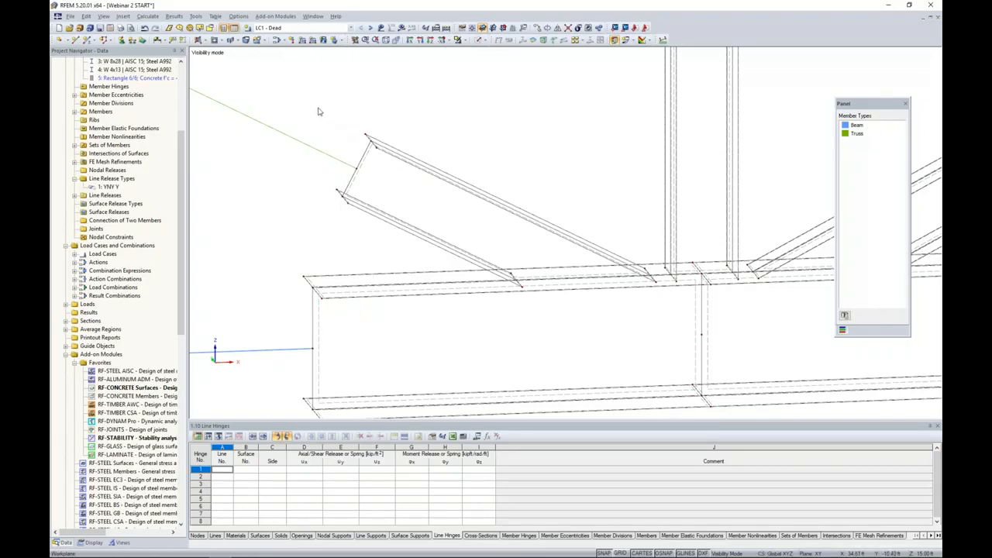
click(205, 43)
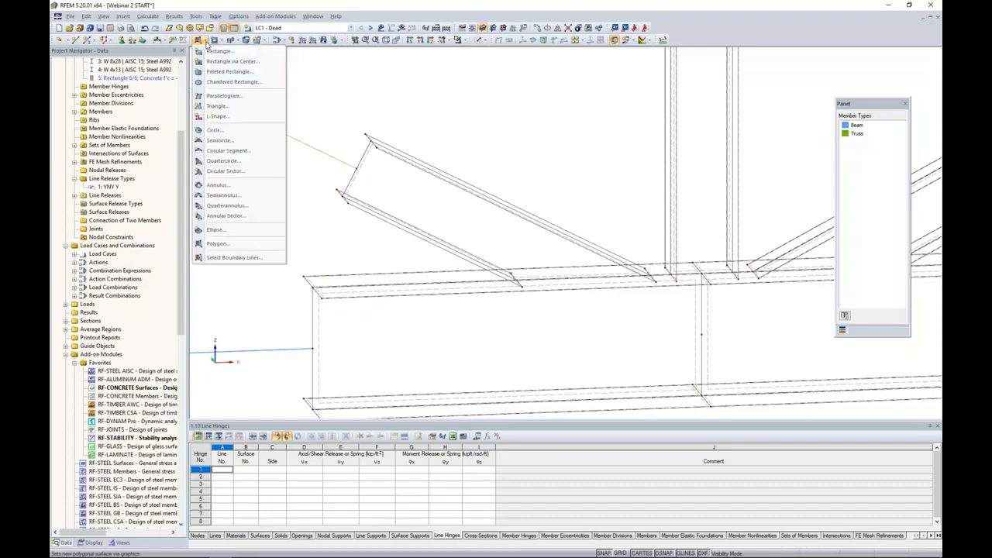
click(217, 244)
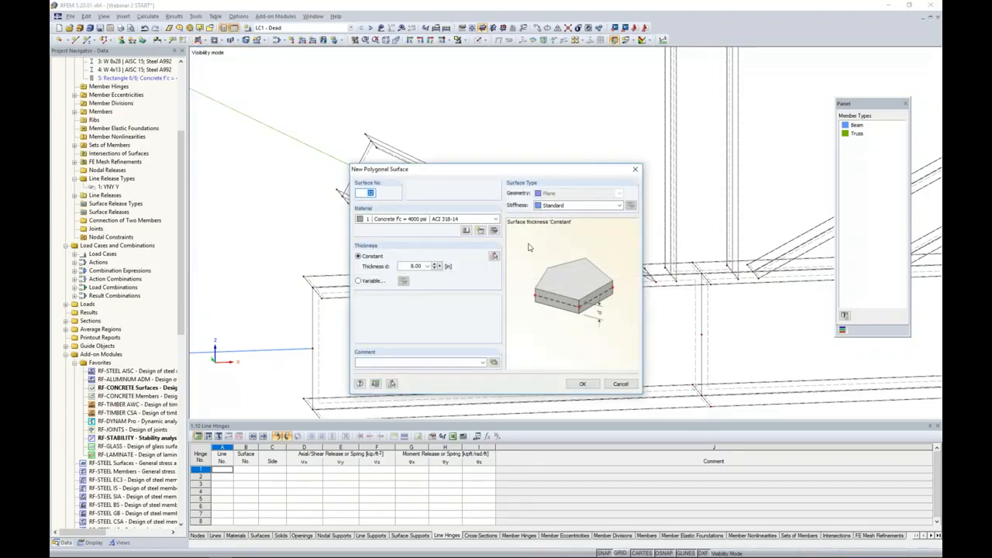
click(564, 206)
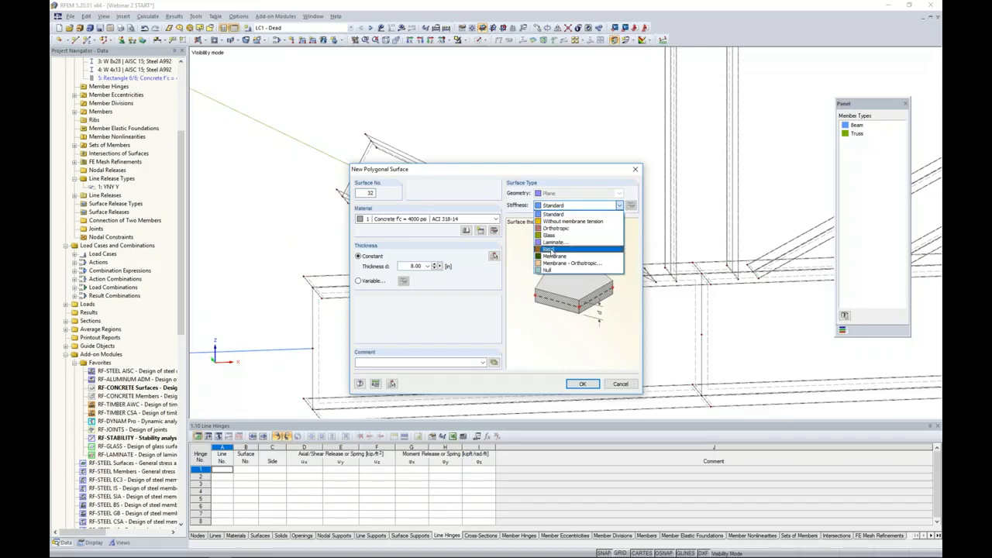
click(550, 249)
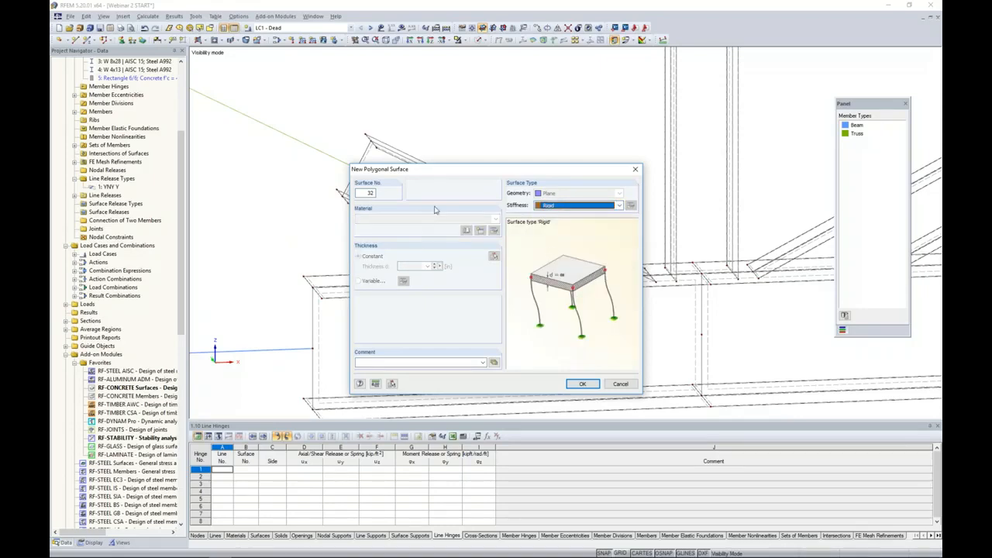
drag(440, 173, 454, 128)
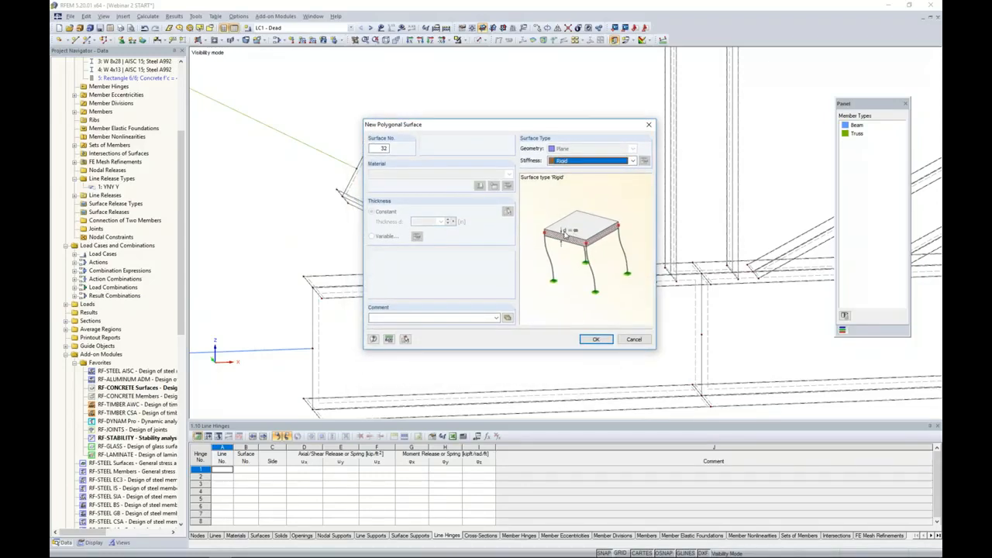
click(594, 341)
scroll(366, 137, up, 3)
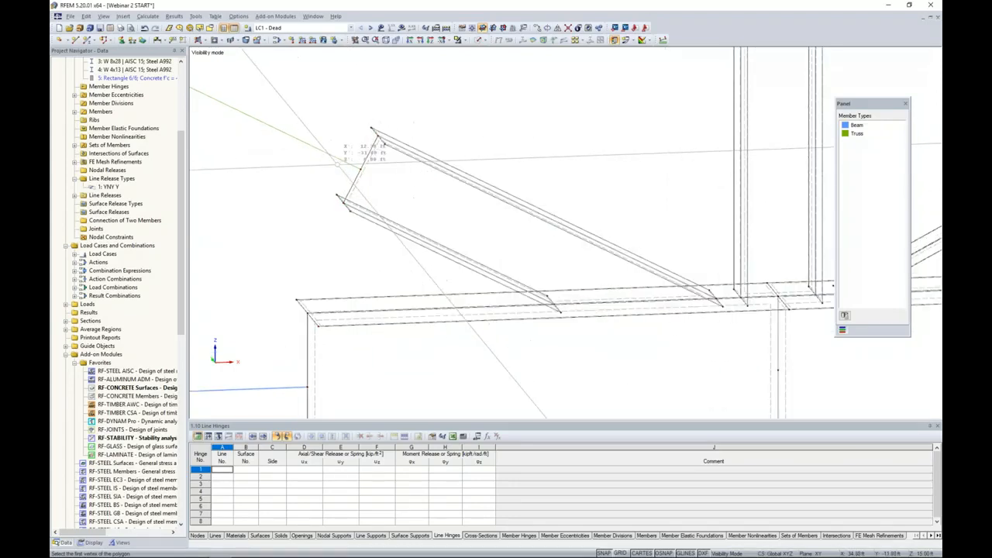
click(377, 120)
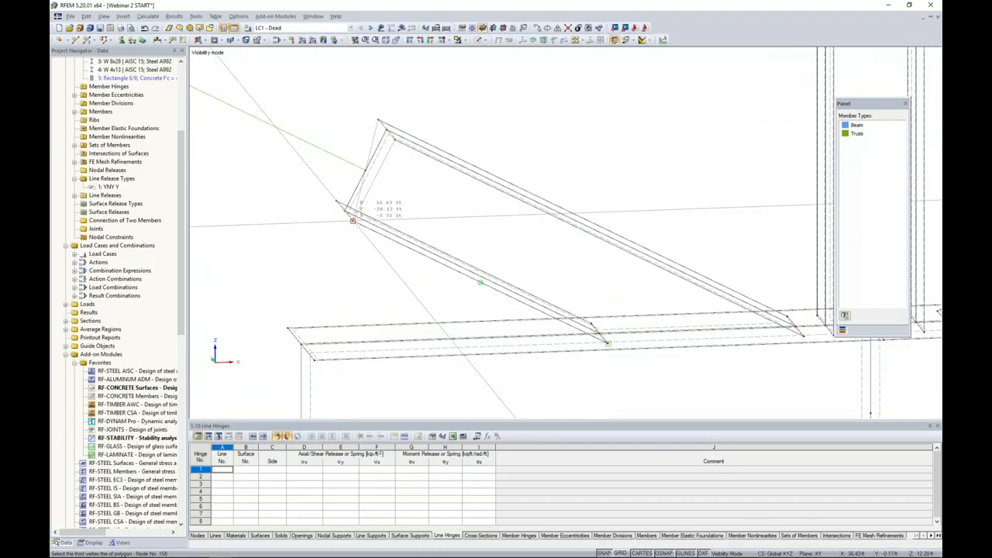
click(337, 202)
click(336, 201)
Close the left end of the lower chord with a rigid polygonal surface through its flange corners
middle_drag(361, 276, 422, 105)
click(348, 155)
click(372, 187)
click(370, 363)
scroll(426, 267, down, 3)
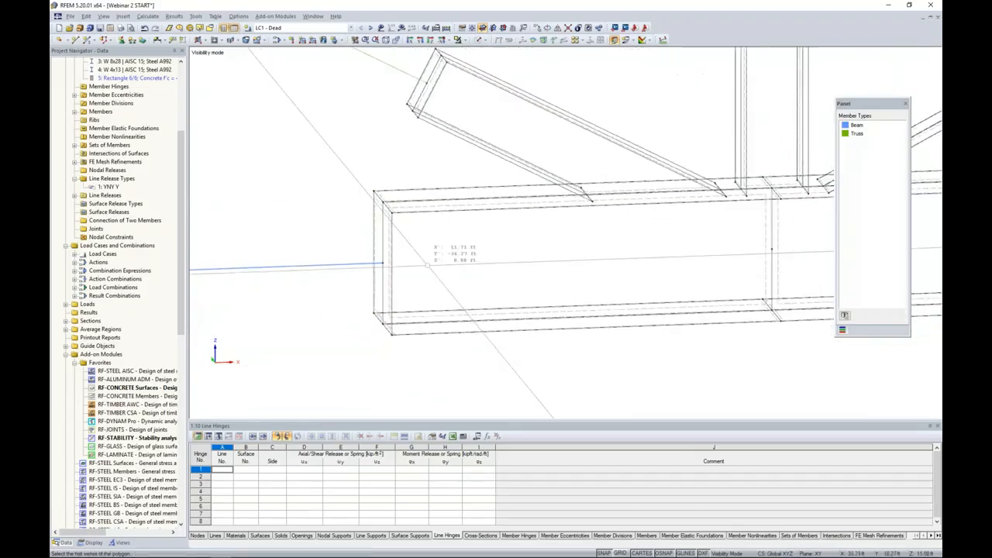
Cap the top end of the vertical member with a rigid polygonal surface through its flange corners
middle_drag(619, 130, 513, 299)
scroll(554, 152, up, 3)
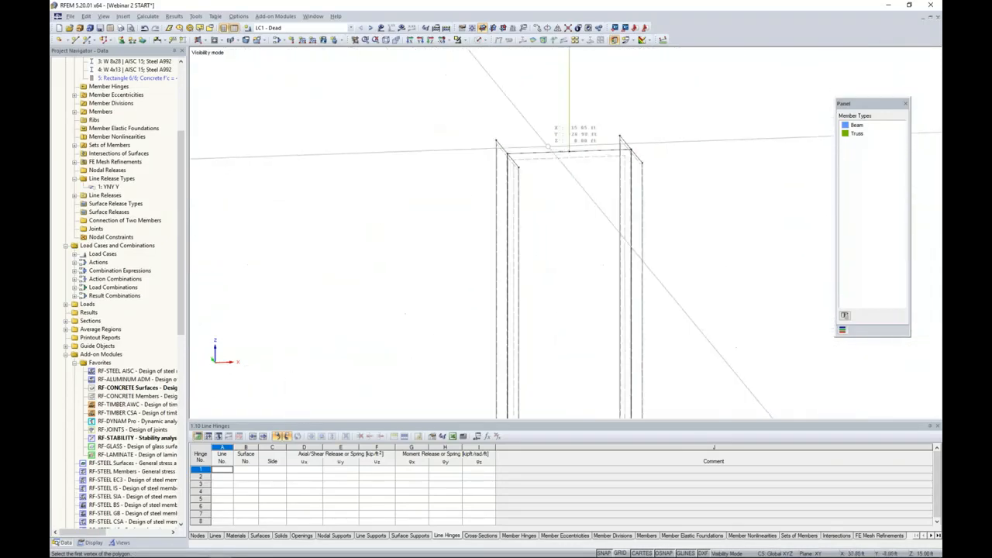
click(628, 134)
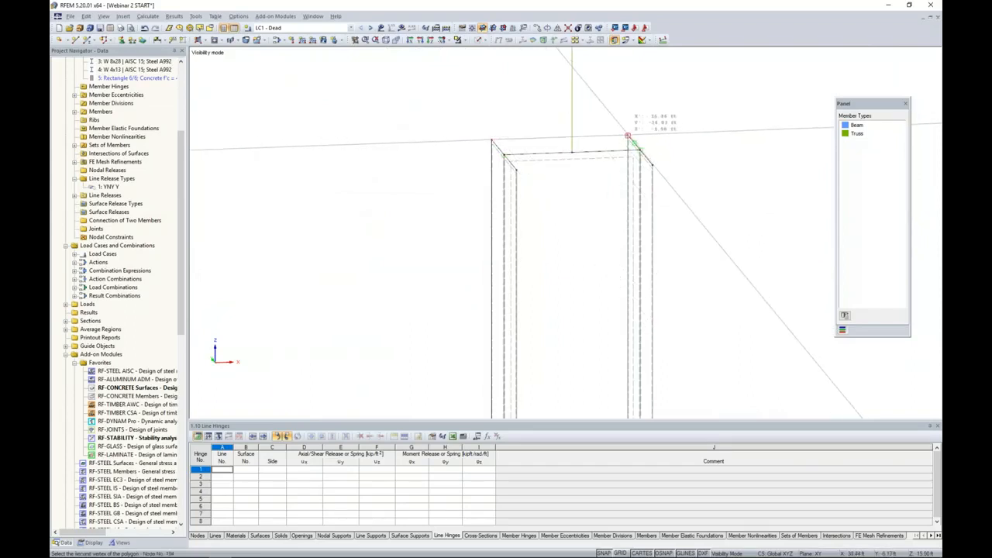
click(654, 160)
click(517, 169)
Try to outline a rigid polygonal surface on the right diagonal's outer end, and undo the outline
middle_drag(733, 250, 596, 190)
scroll(595, 189, up, 3)
click(554, 166)
click(597, 177)
click(641, 266)
key(Escape)
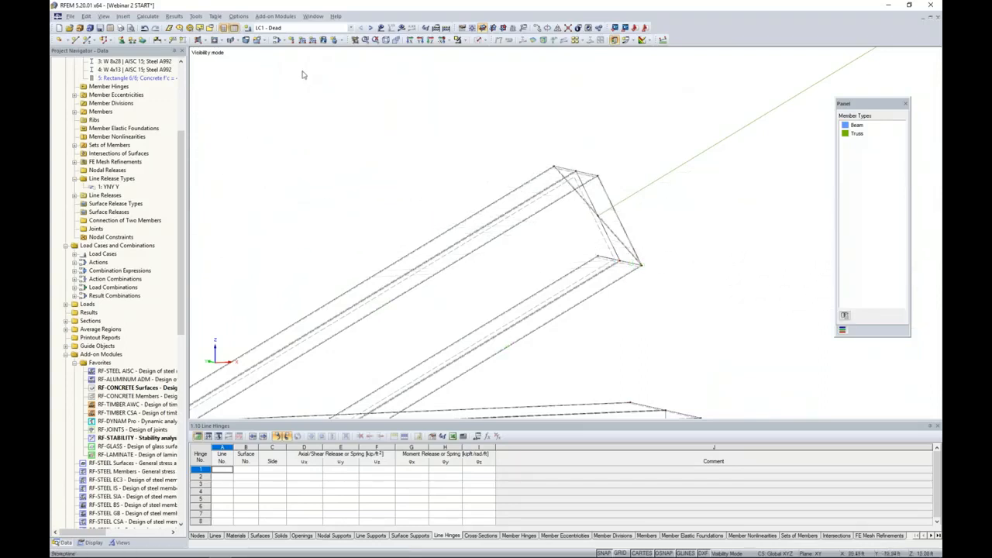
click(144, 28)
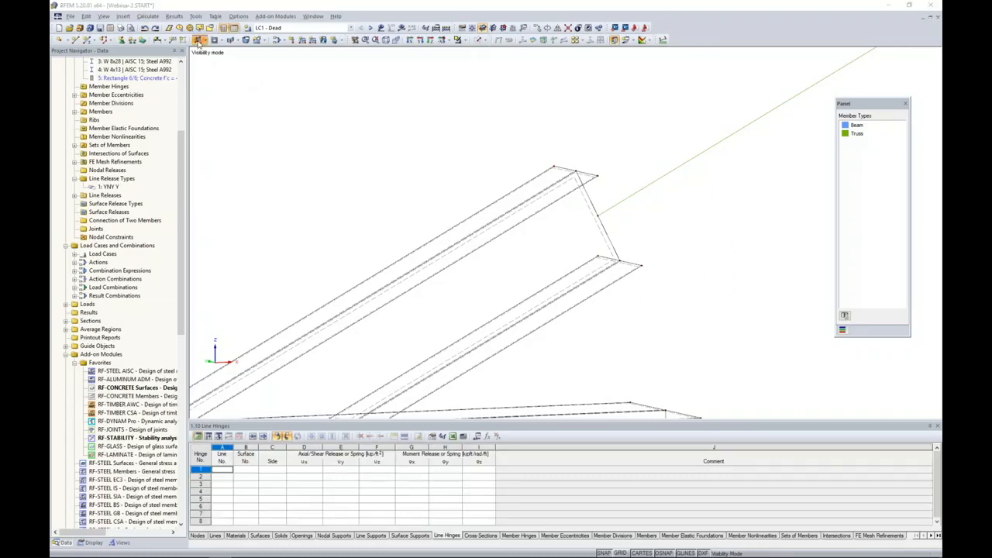
Create a rigid polygonal surface closing the outer end of the right diagonal between its flange corners
click(199, 40)
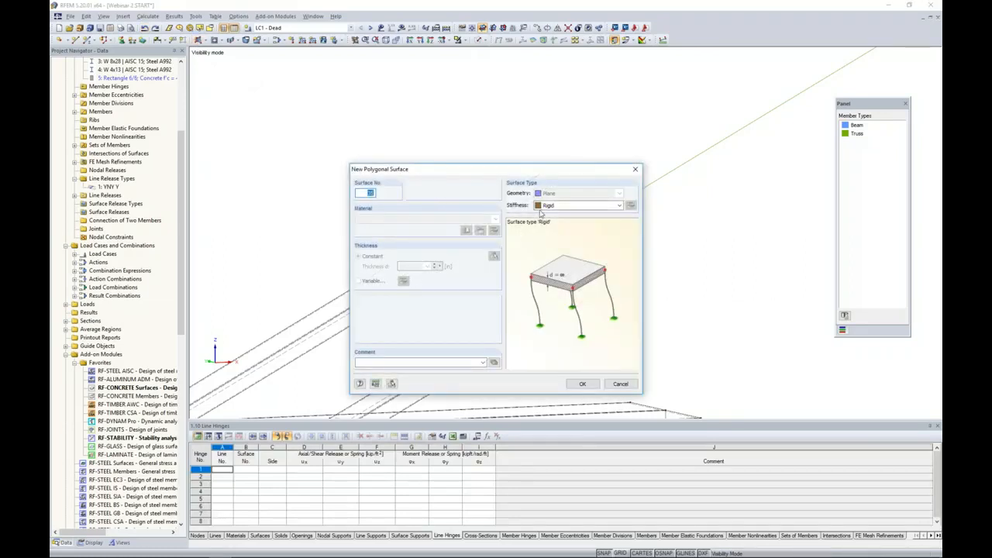
click(582, 383)
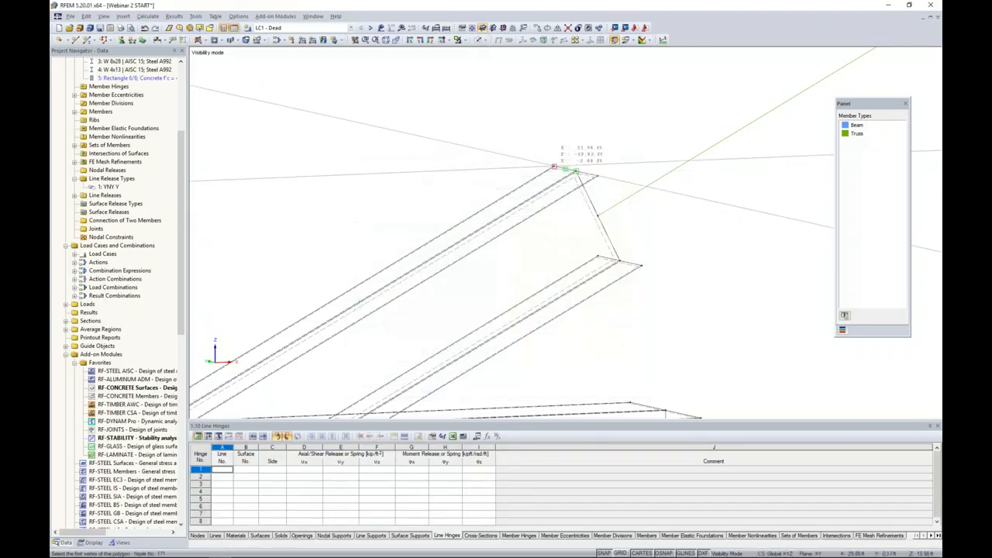
click(598, 255)
Close the right end of the lower chord with a rigid polygonal surface through its four flange corners
middle_drag(616, 313, 578, 107)
click(578, 107)
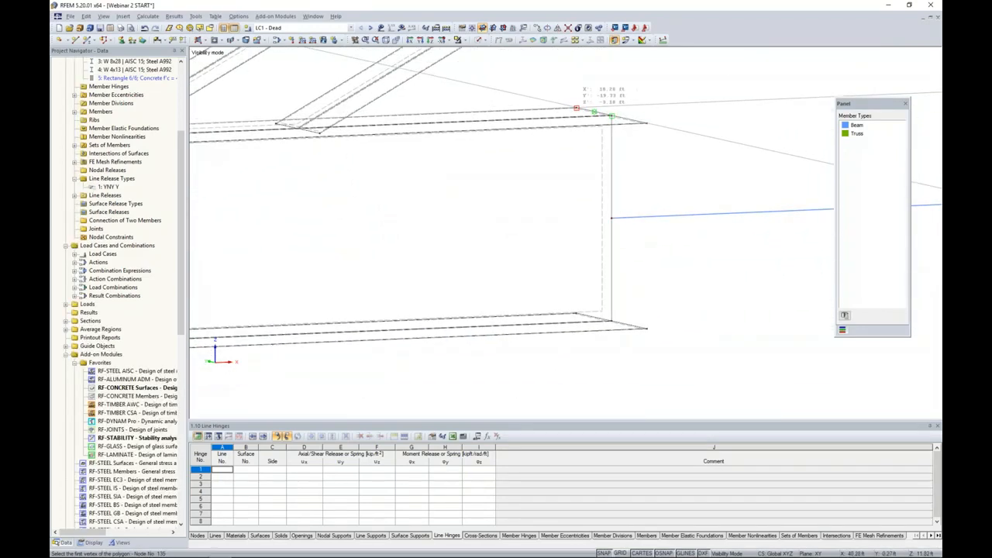
click(648, 122)
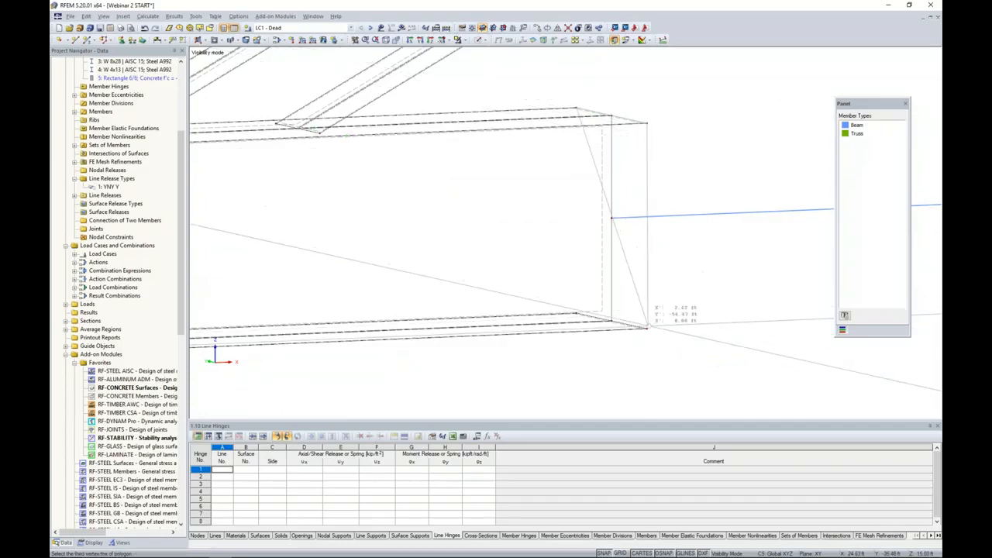
double_click(577, 313)
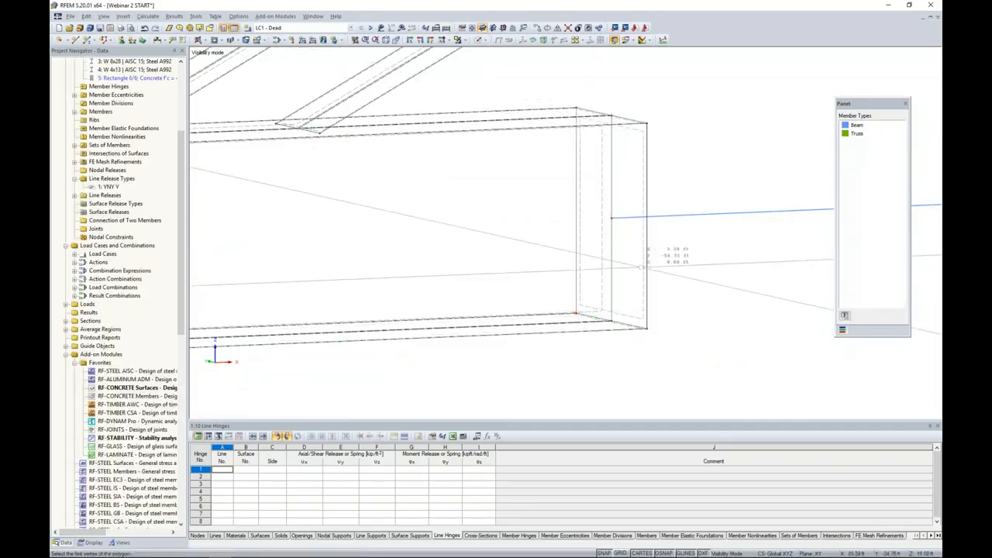
Switch the model from wireframe to the solid transparent display to show the capped joint
scroll(640, 268, down, 2)
scroll(640, 266, down, 3)
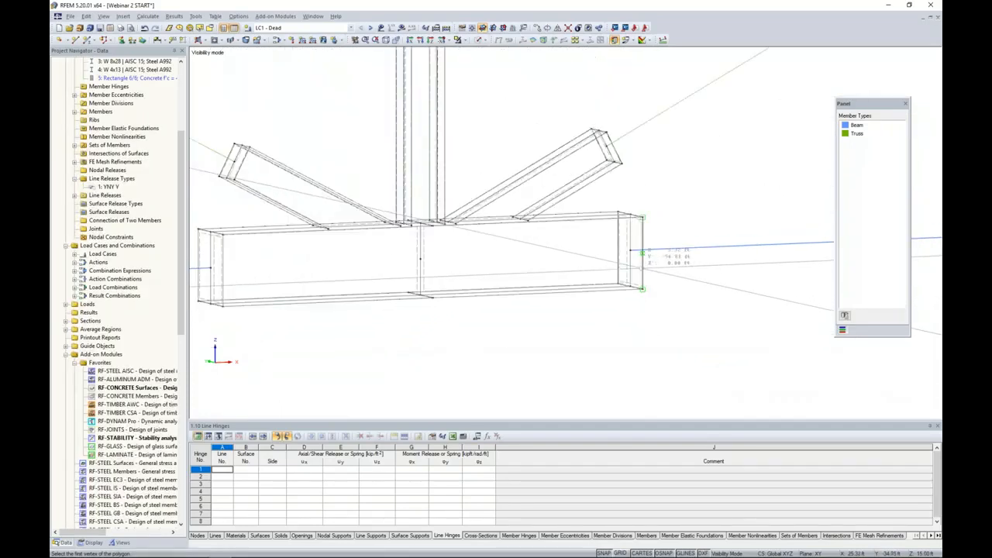
click(481, 40)
click(516, 72)
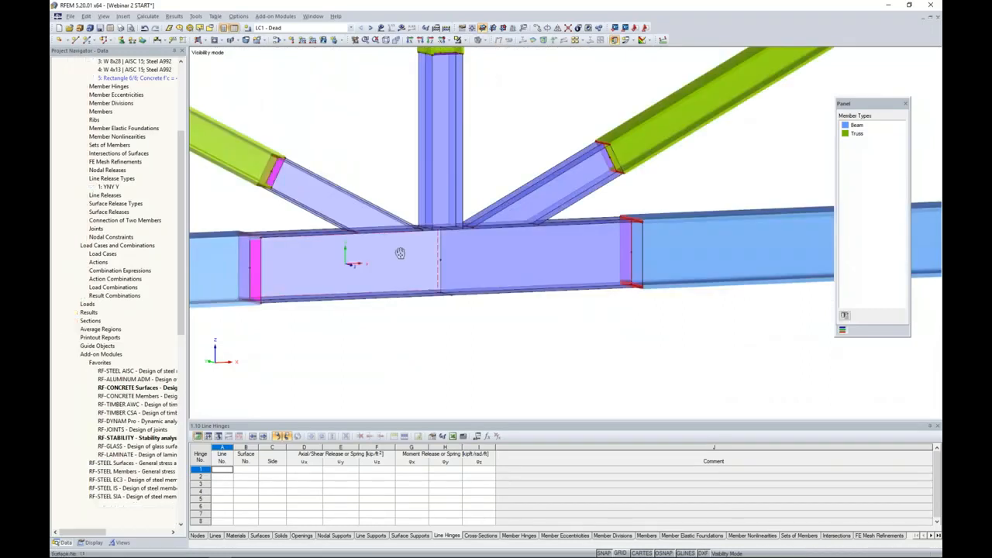
scroll(403, 263, up, 2)
ctrl+middle_drag(412, 297, 442, 280)
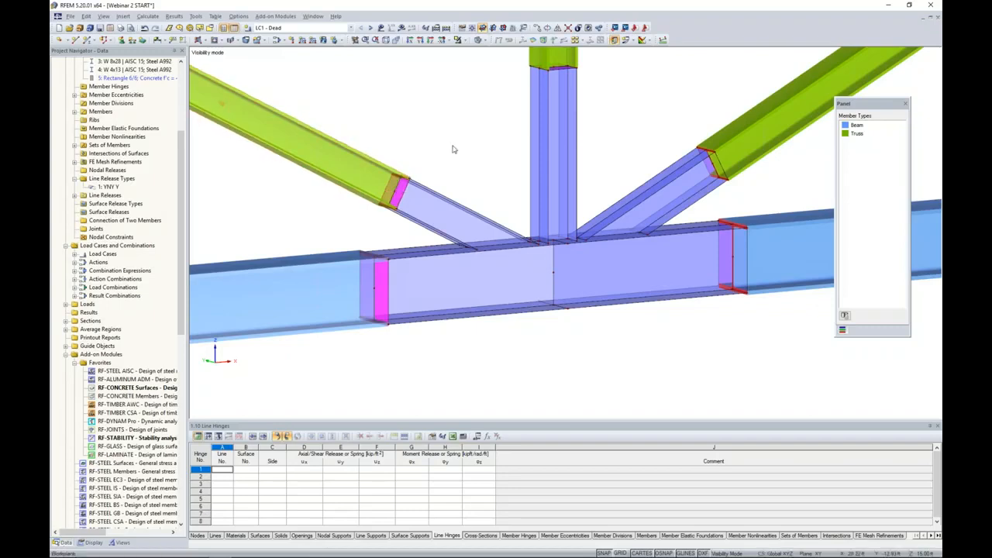
scroll(457, 151, down, 1)
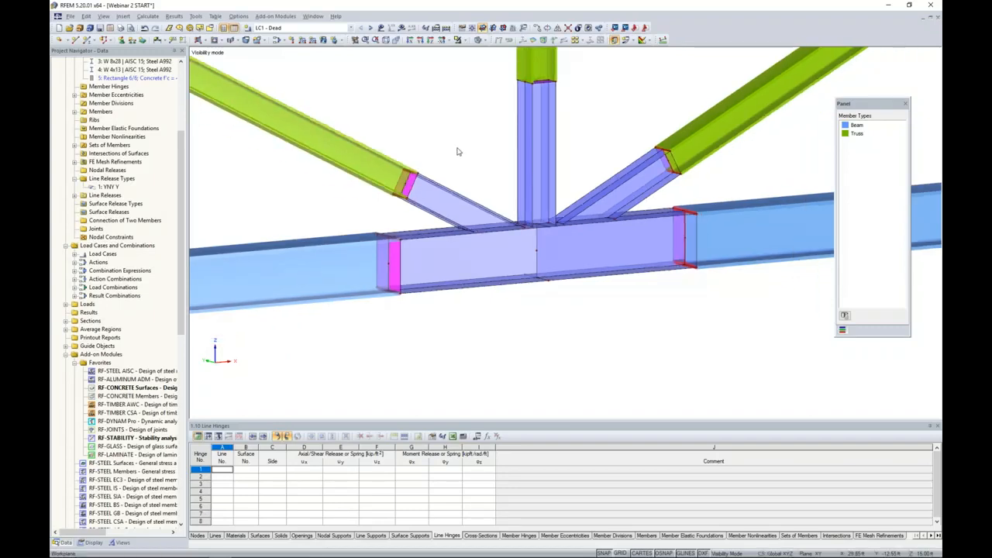
scroll(457, 152, down, 1)
middle_drag(481, 165, 460, 206)
scroll(467, 184, down, 1)
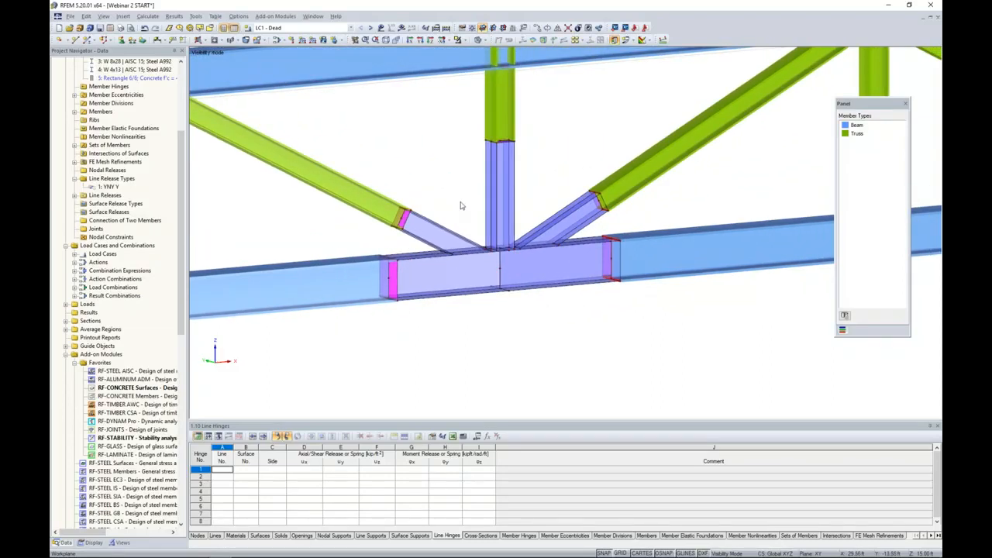
Review the global FE mesh settings for the model
click(155, 17)
click(161, 122)
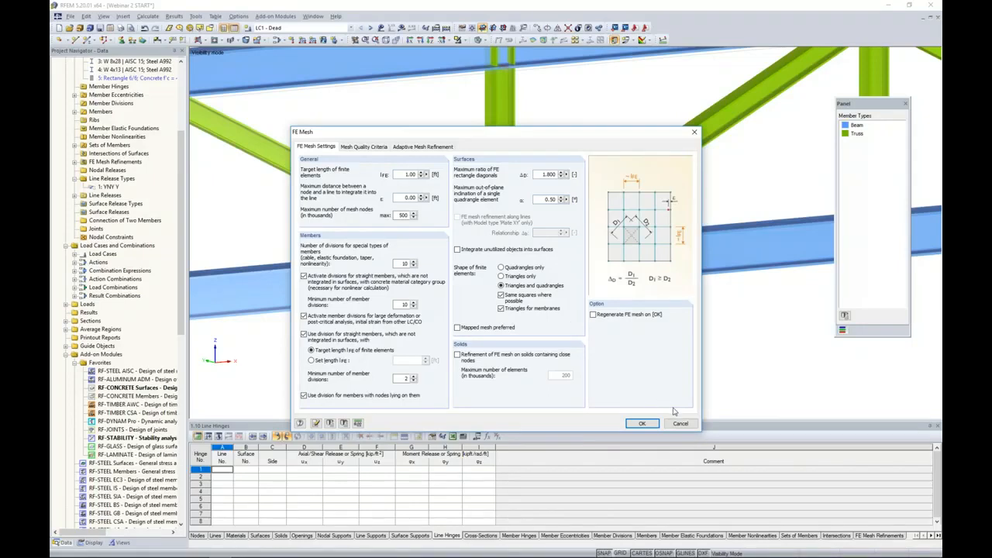
click(641, 424)
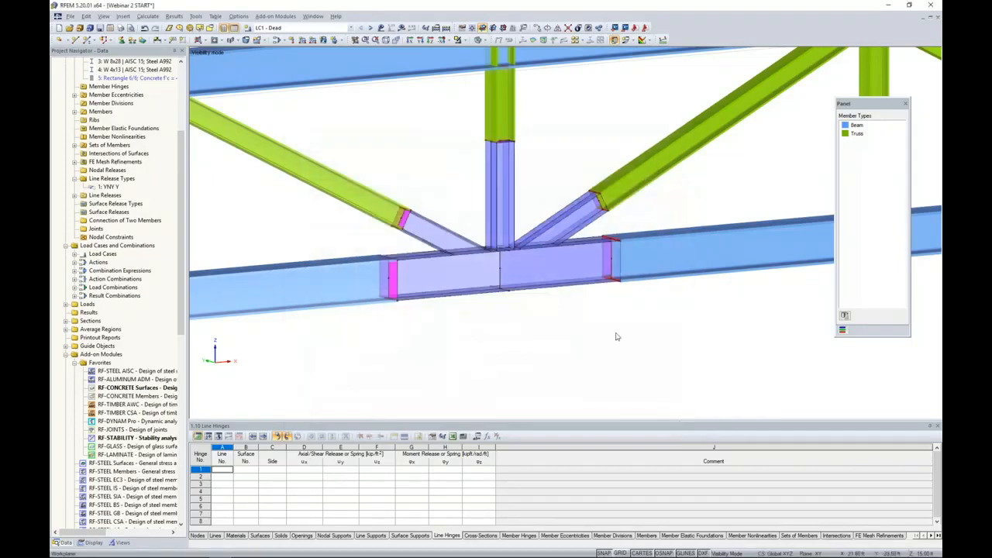
scroll(473, 311, up, 1)
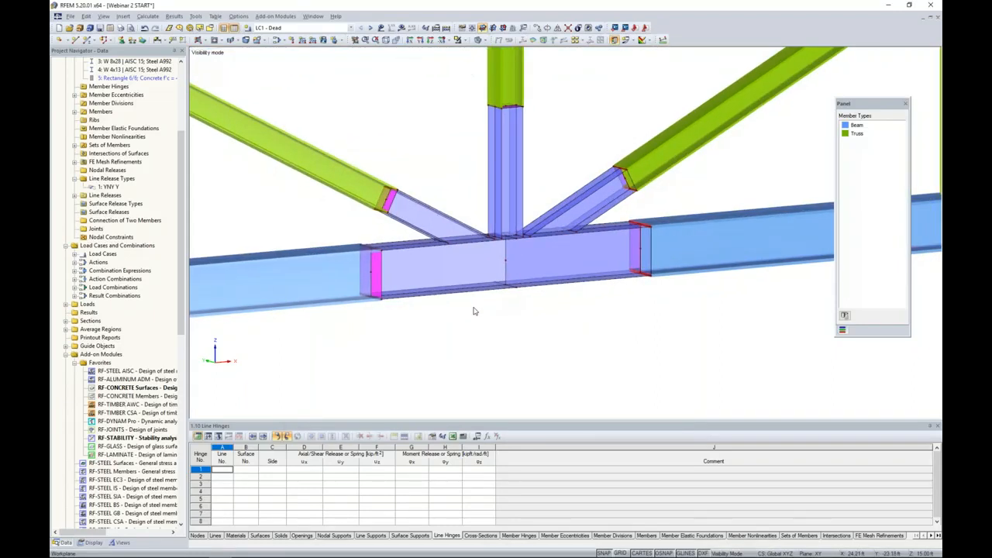
Show the FE mesh refinement symbols on the joint surfaces
click(93, 542)
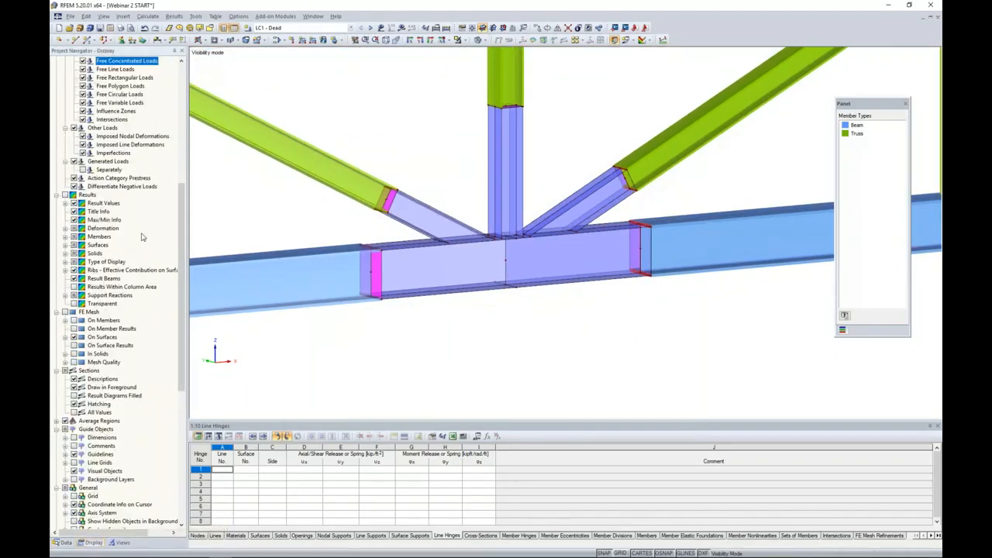
scroll(139, 233, up, 10)
scroll(121, 162, up, 1)
click(74, 162)
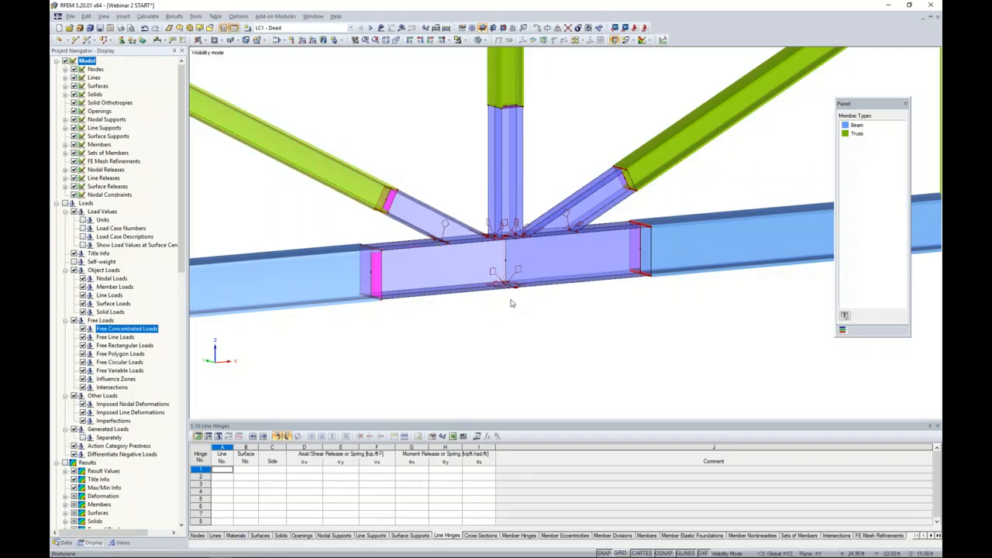
scroll(509, 302, up, 4)
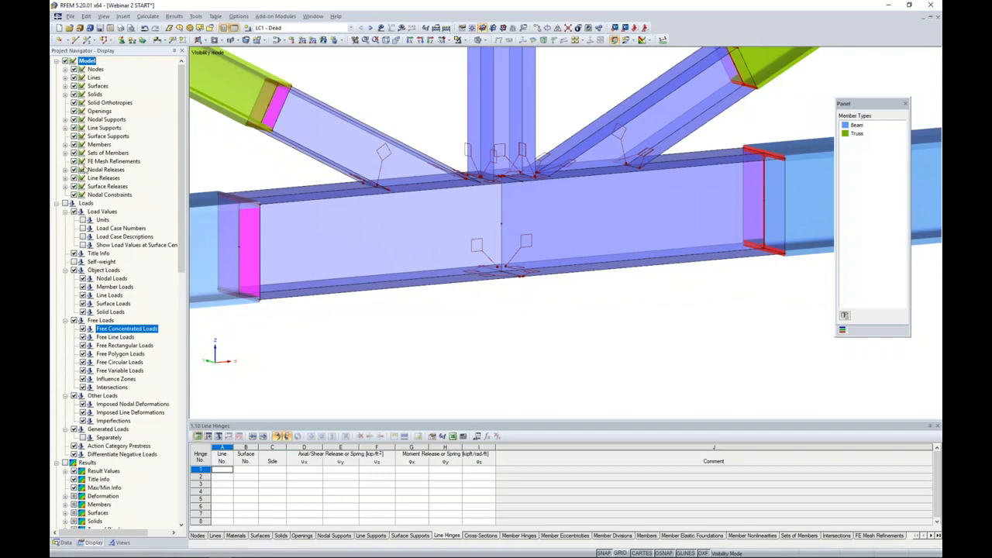
Inspect the surface mesh refinement assigned to the lower chord web, leaving its parameters as they are
double_click(479, 244)
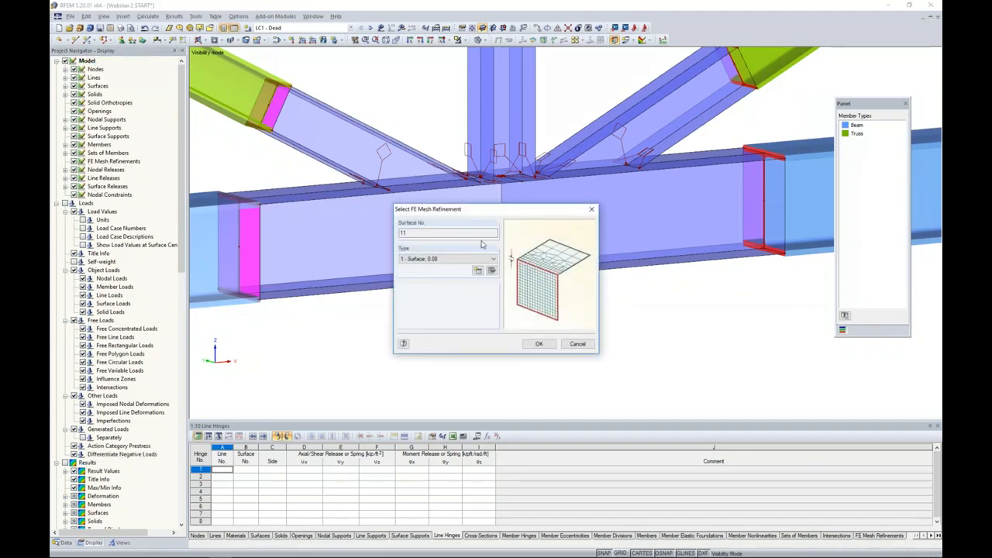
click(491, 271)
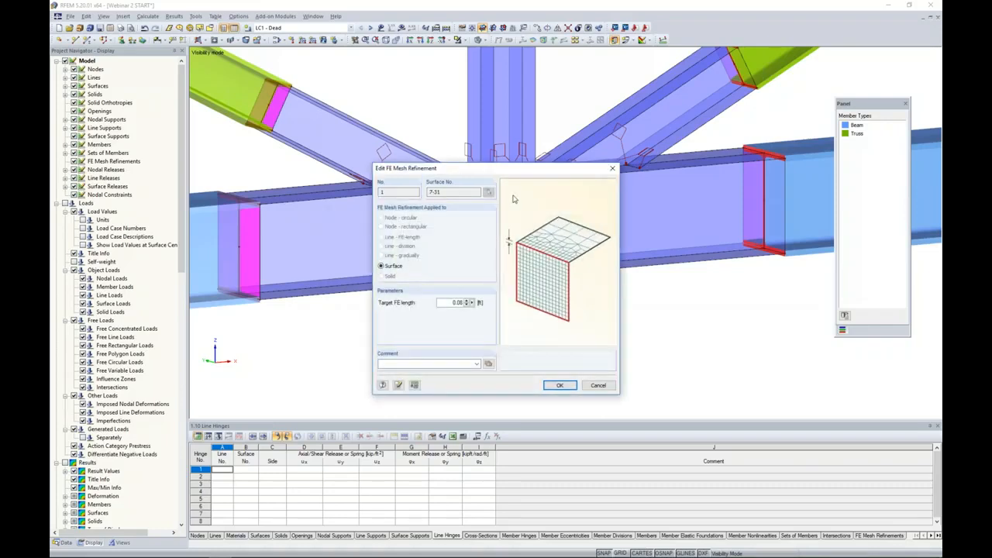
drag(513, 174, 628, 185)
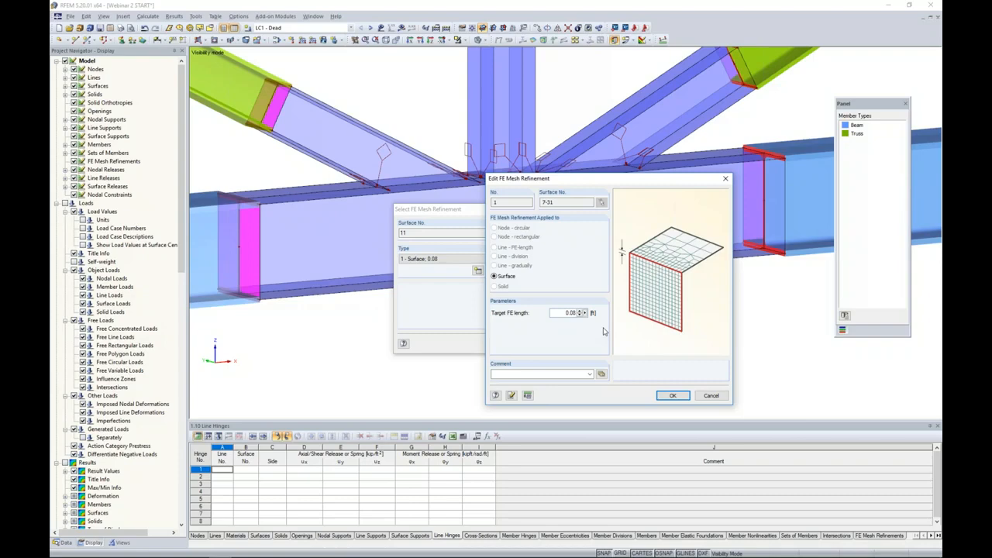
click(702, 395)
click(577, 343)
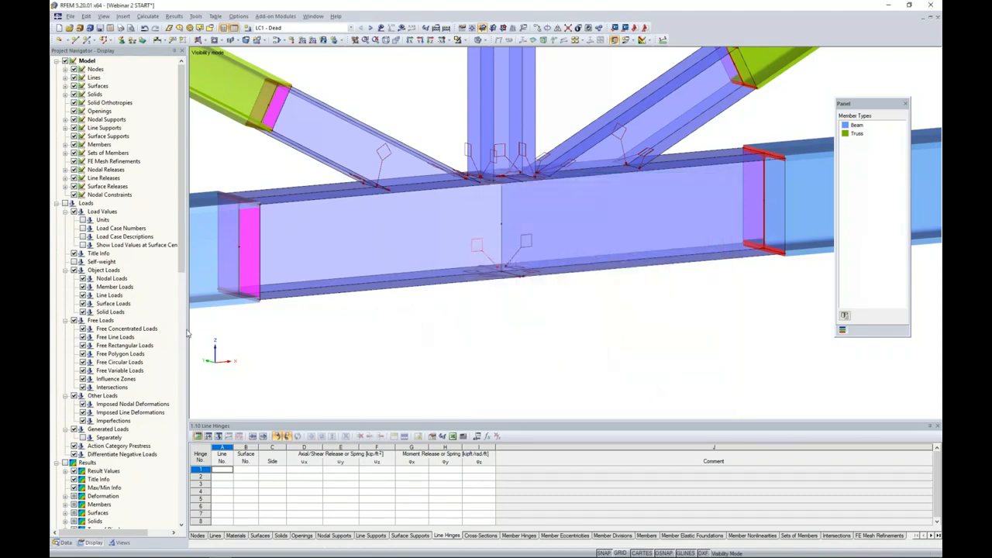
Generate the FE mesh for the model and turn on its display
click(151, 28)
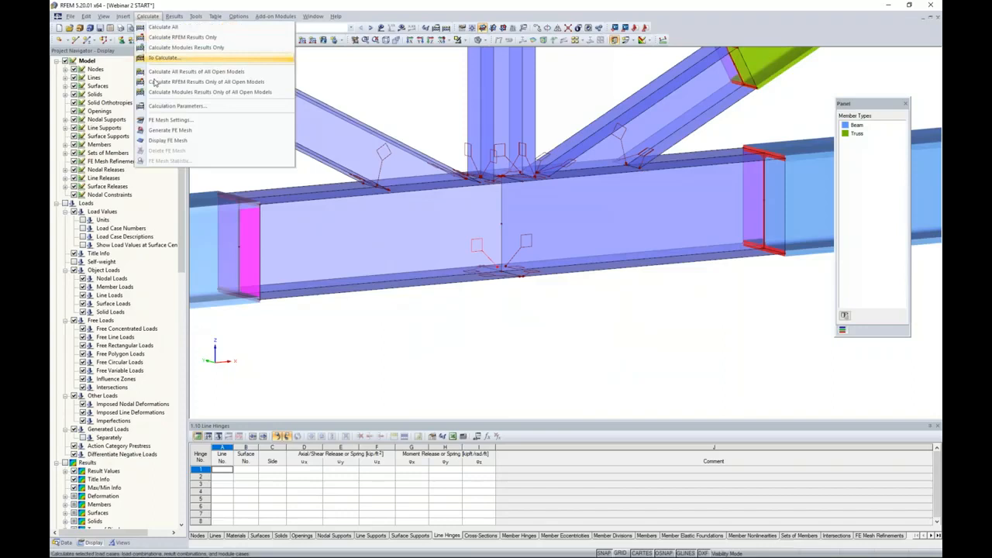
click(150, 133)
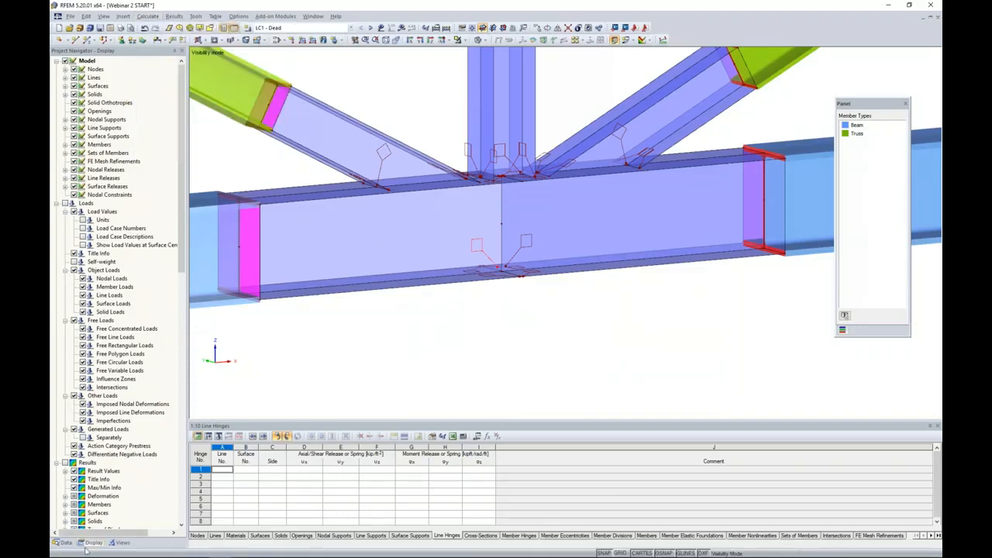
scroll(131, 320, down, 10)
click(65, 329)
Switch the model to wireframe display and hide the FE mesh refinement symbols
click(486, 41)
click(495, 52)
scroll(439, 154, down, 4)
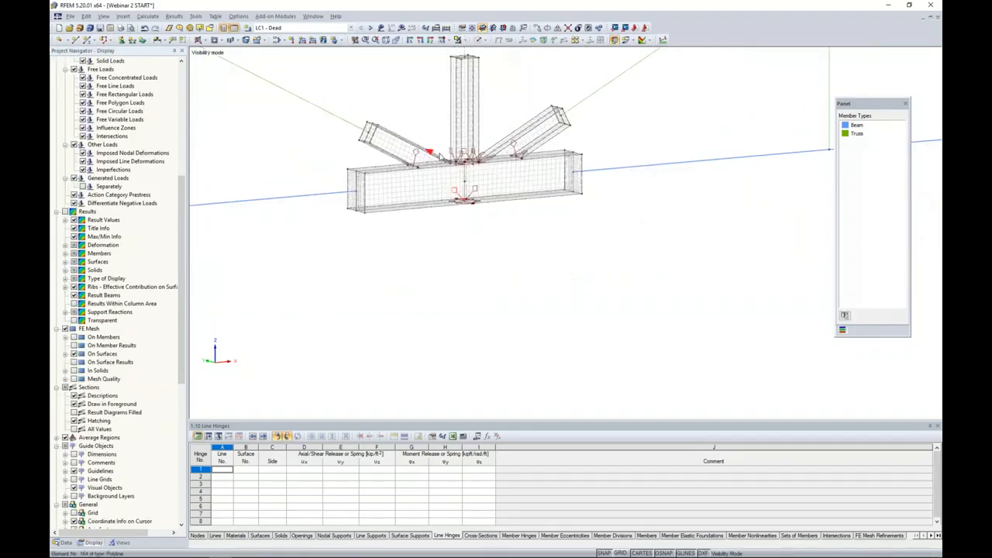
scroll(428, 152, down, 2)
scroll(92, 256, up, 10)
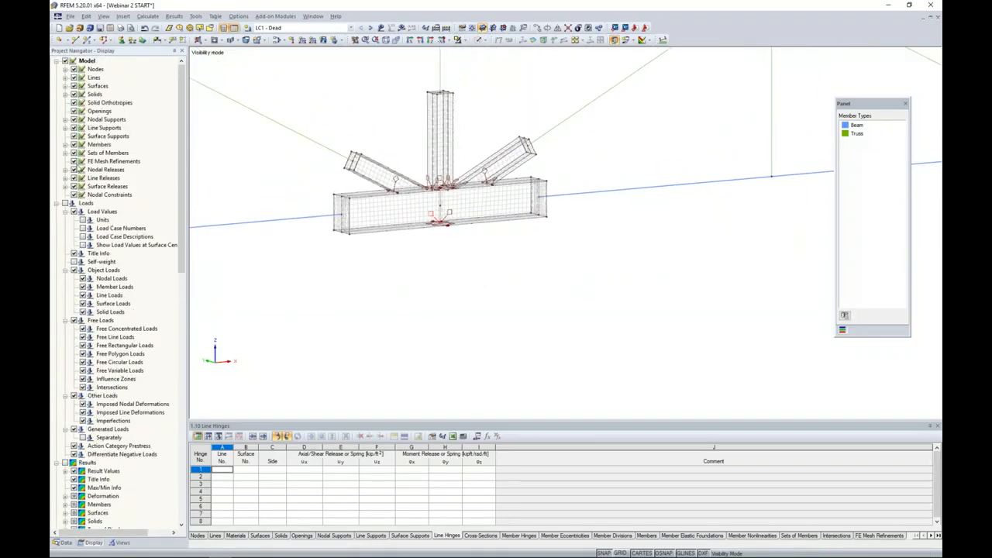
middle_drag(491, 208, 516, 278)
scroll(369, 287, up, 4)
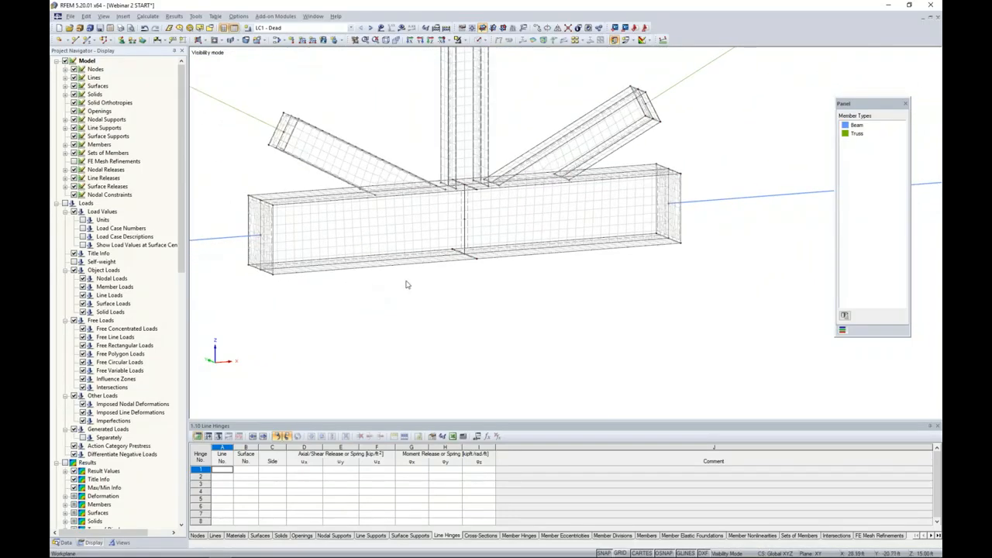
middle_drag(406, 284, 460, 346)
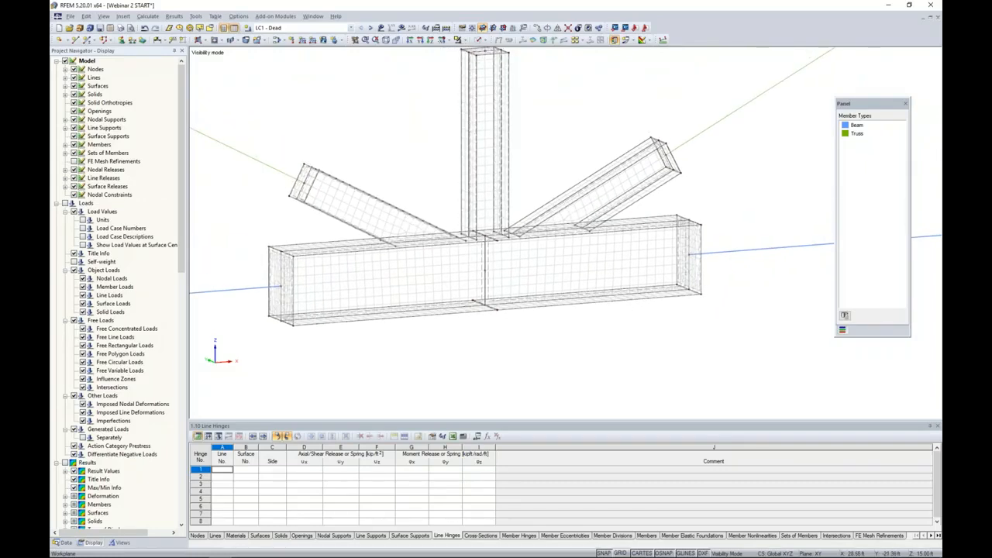
Show the hidden objects in the background to see how the meshed joint sits within the whole structure
scroll(509, 193, down, 6)
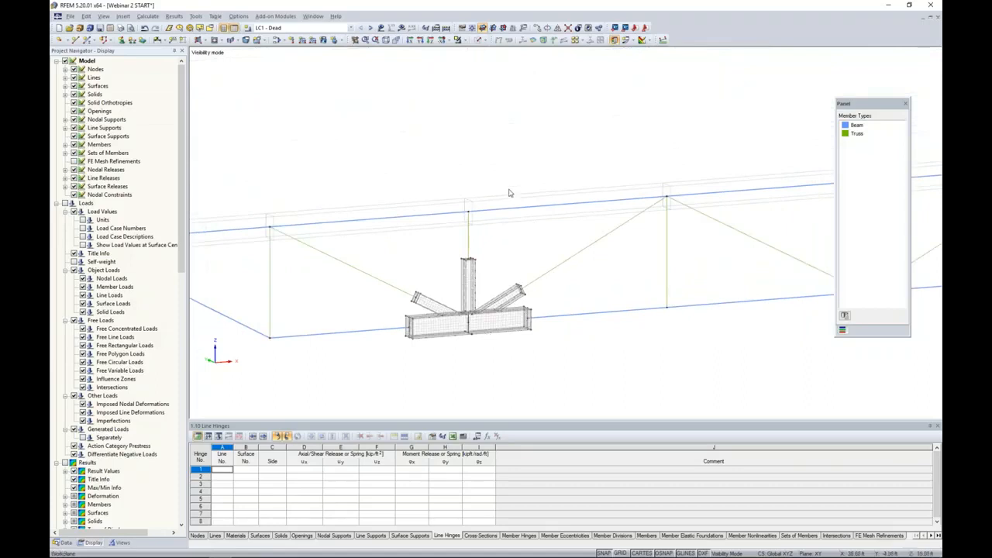
right_click(437, 160)
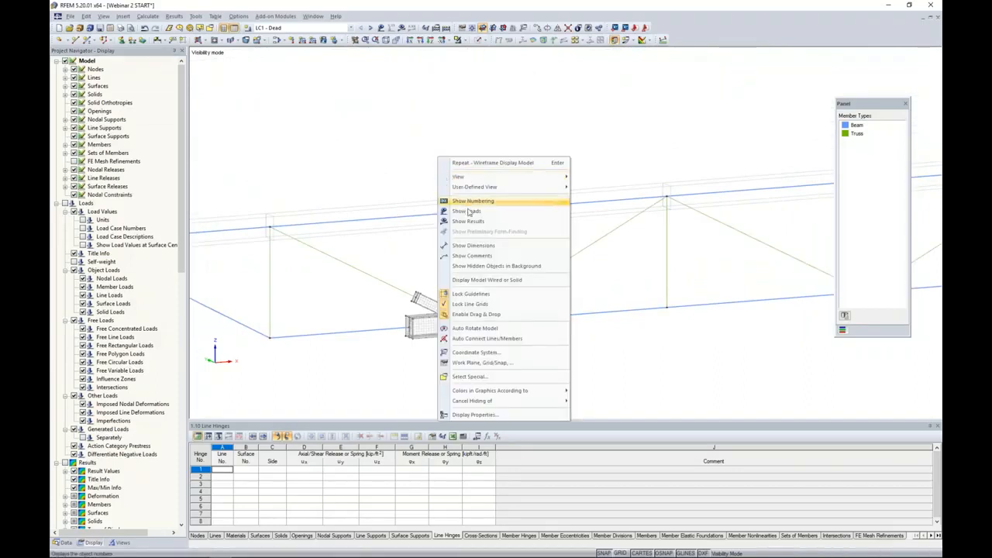
click(474, 265)
click(395, 39)
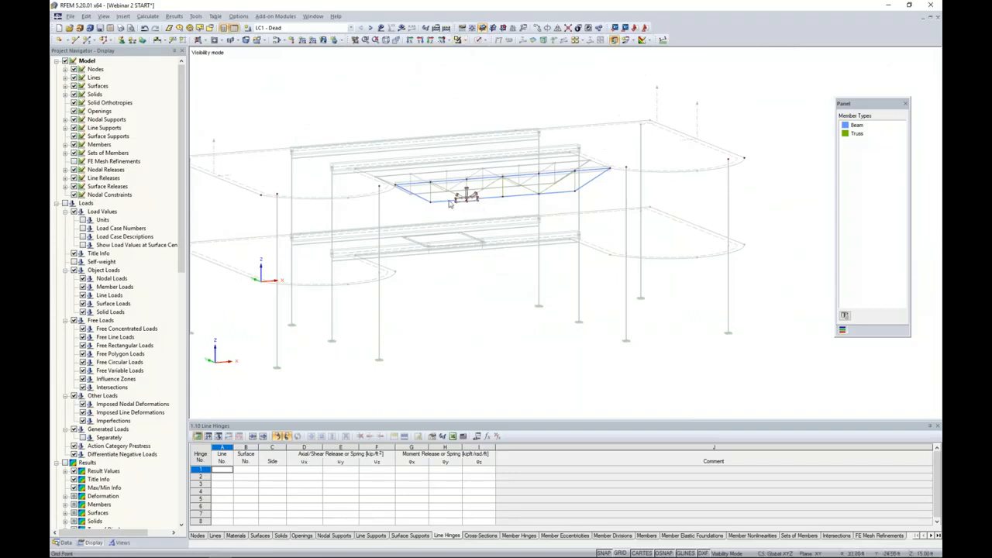
scroll(450, 203, up, 10)
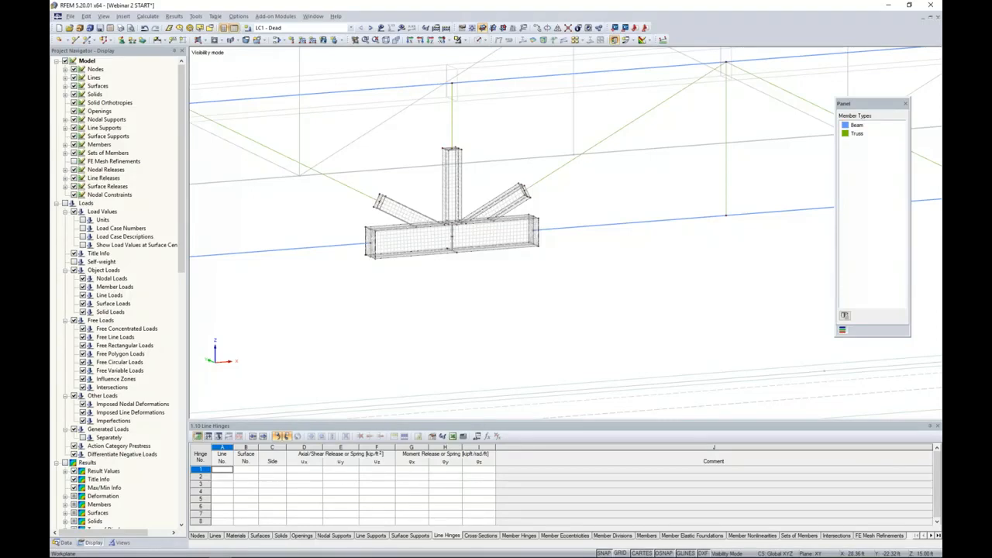
scroll(448, 276, up, 3)
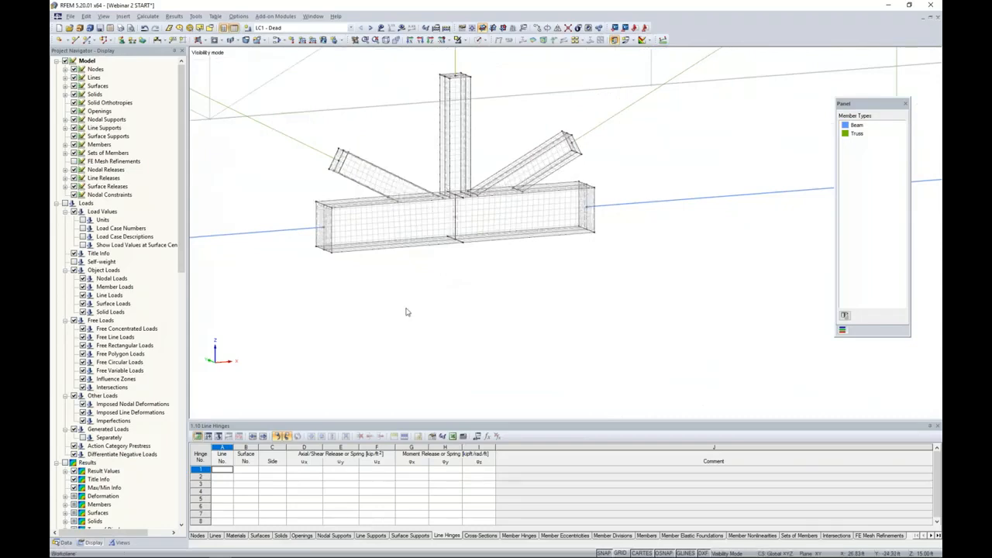
Return the model to solid transparent display and hide the background objects, showing only the truss
click(480, 40)
click(492, 72)
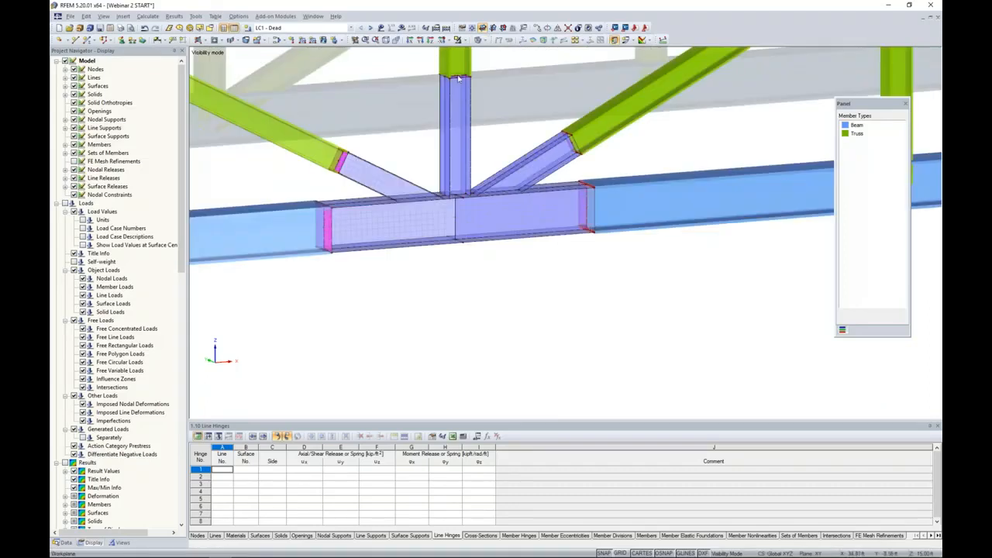
right_click(390, 98)
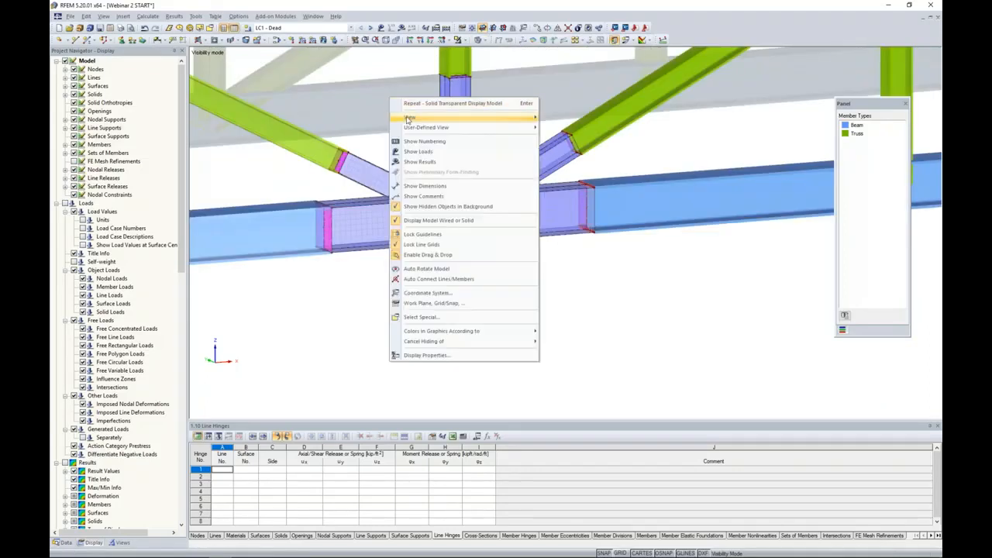
click(434, 206)
scroll(416, 137, down, 3)
scroll(420, 155, down, 1)
middle_drag(420, 161, 447, 256)
scroll(467, 302, down, 2)
ctrl+middle_drag(462, 292, 434, 279)
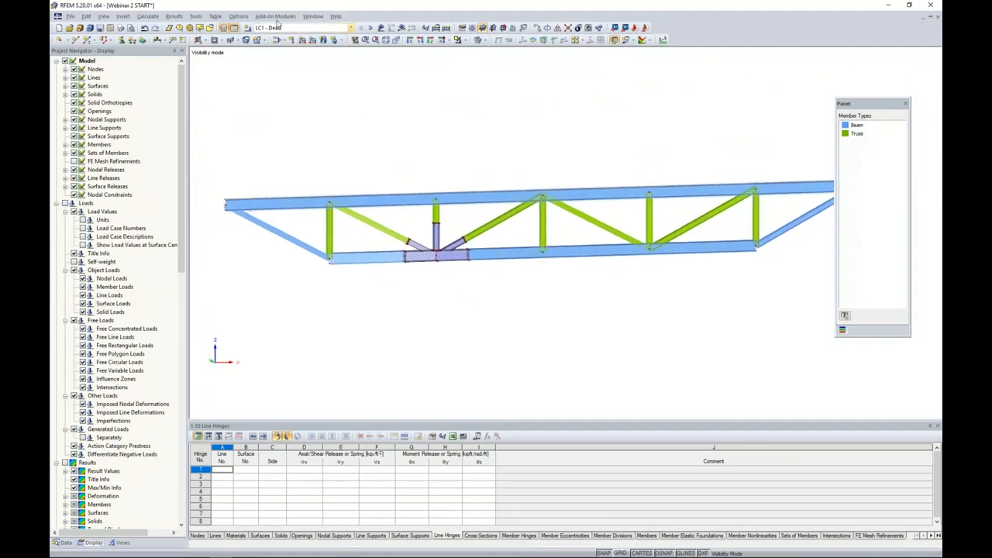
Display the LC1 - Dead loads on the truss
click(380, 27)
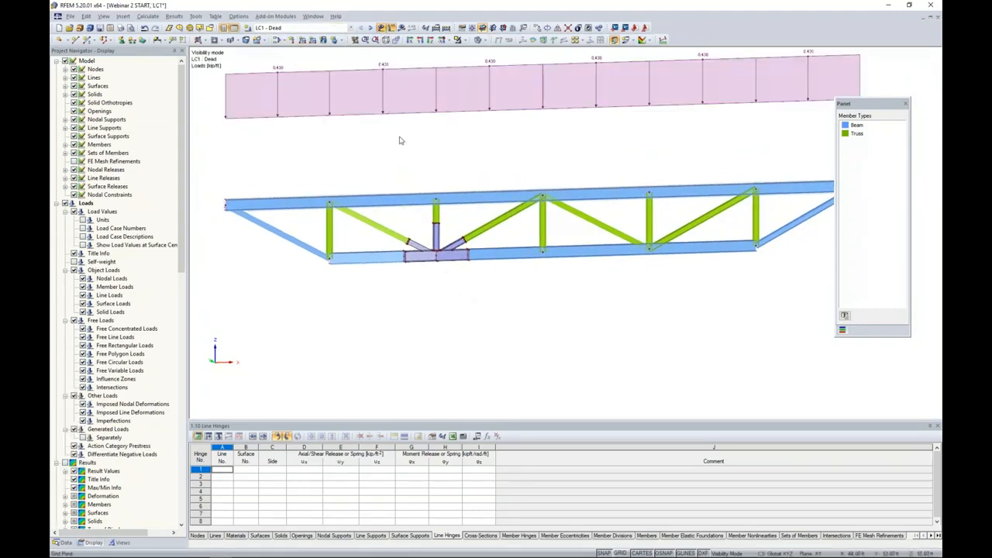
scroll(402, 147, down, 2)
scroll(275, 159, down, 1)
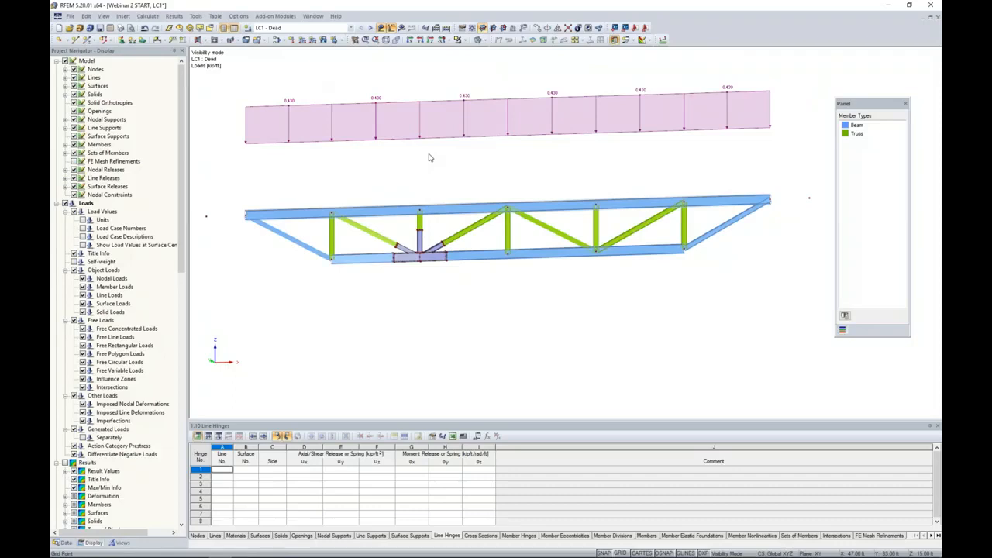
middle_drag(427, 183, 436, 114)
scroll(428, 164, up, 3)
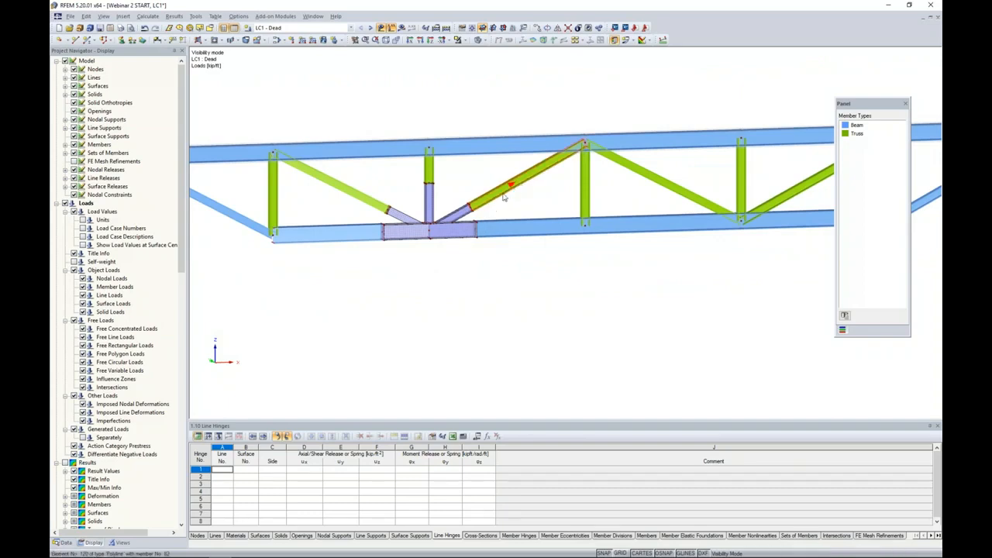
Start a new nodal load defined by direction, with the same direction as the left truss diagonal, member 81
scroll(442, 196, up, 2)
scroll(443, 197, up, 1)
middle_drag(443, 197, 476, 203)
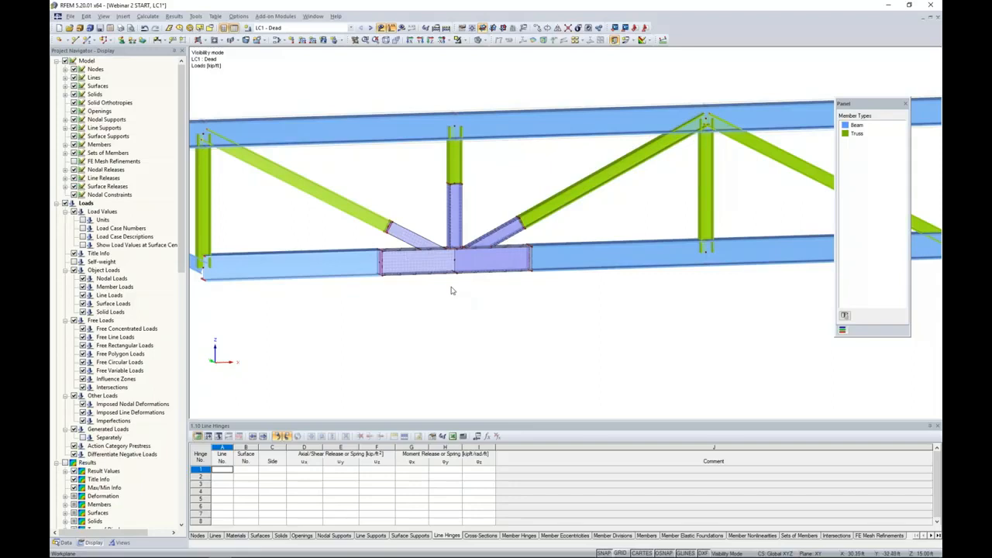
scroll(453, 290, up, 2)
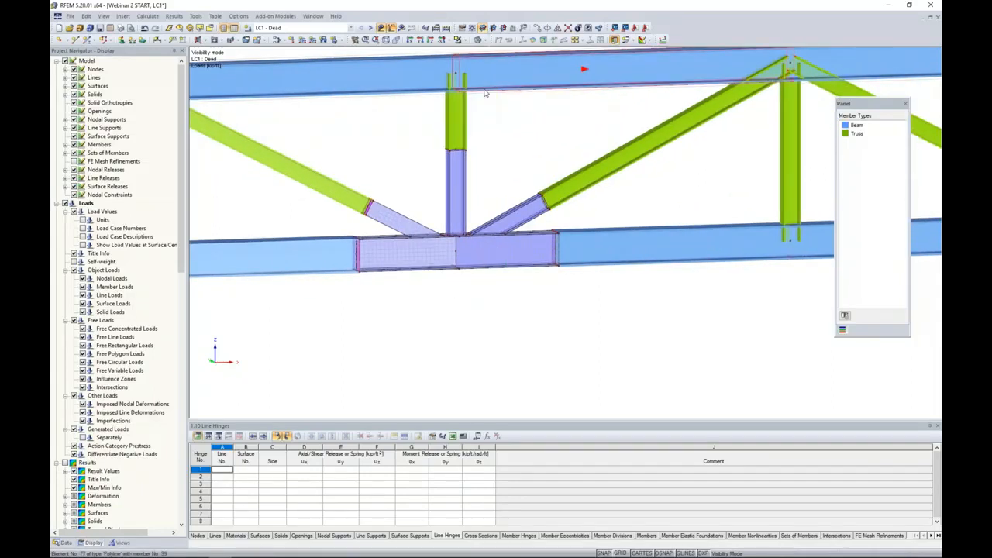
click(292, 41)
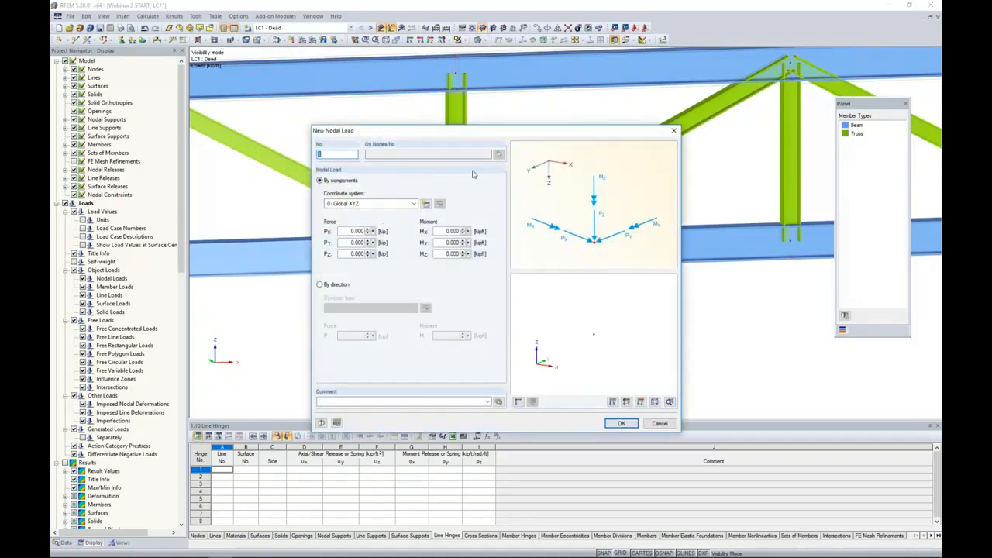
drag(457, 131, 563, 120)
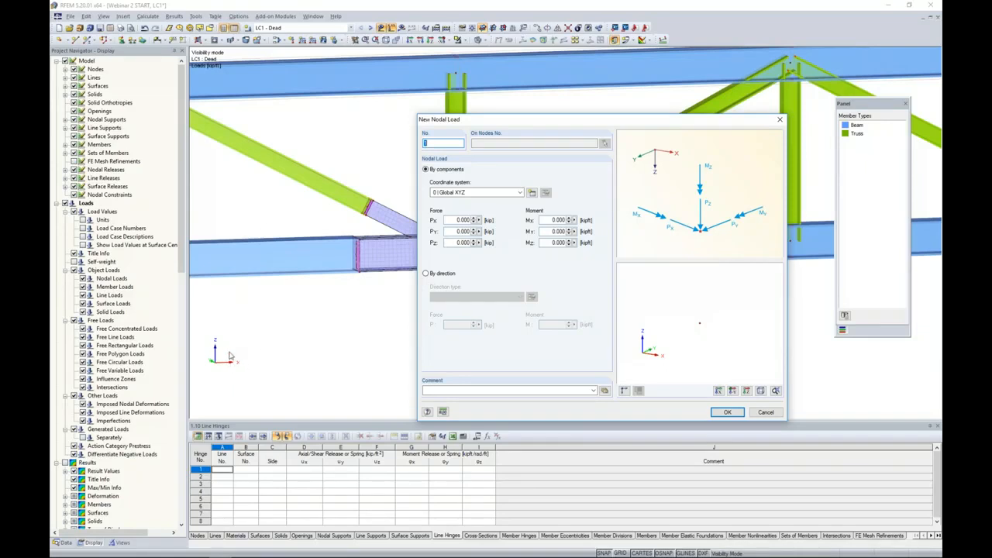
click(426, 274)
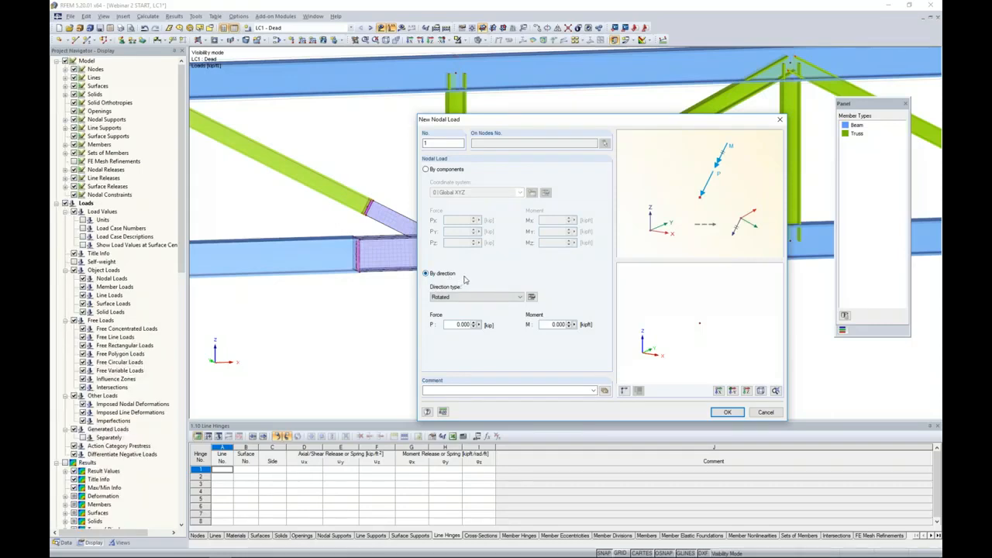
click(521, 297)
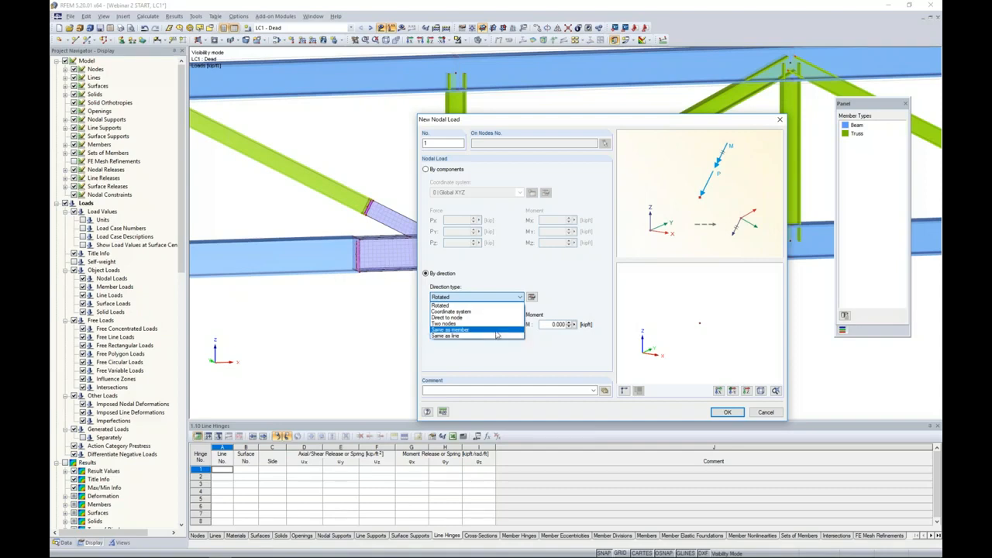
click(496, 331)
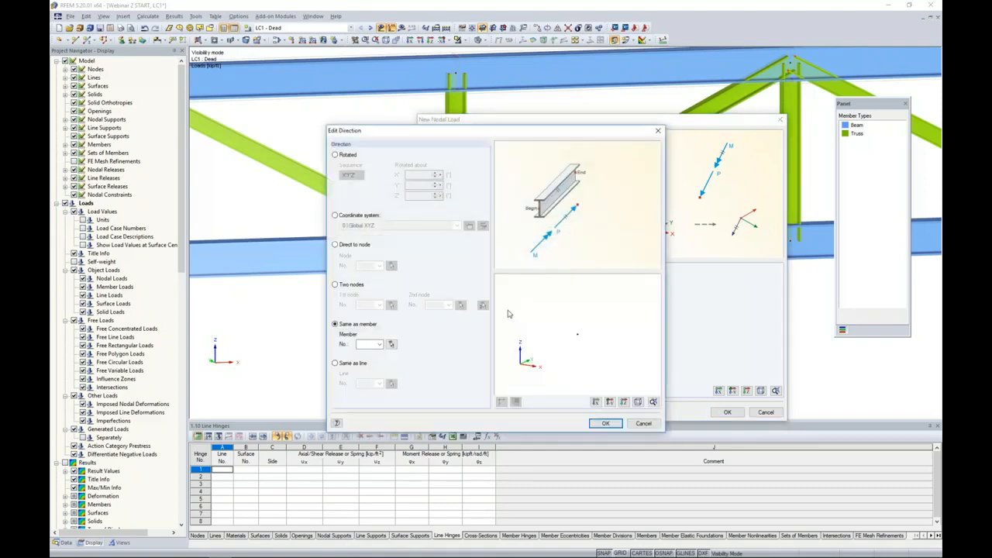
click(392, 343)
click(278, 160)
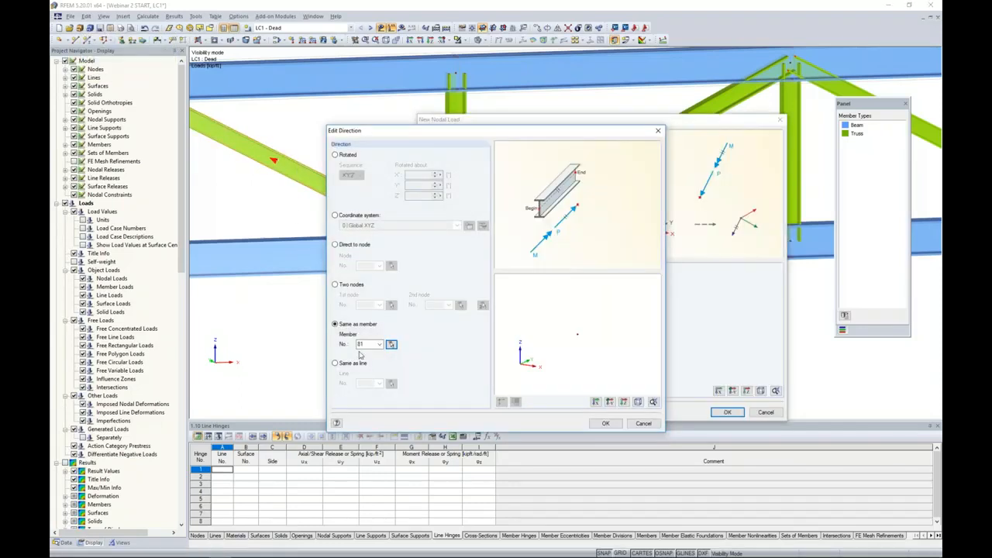
click(605, 423)
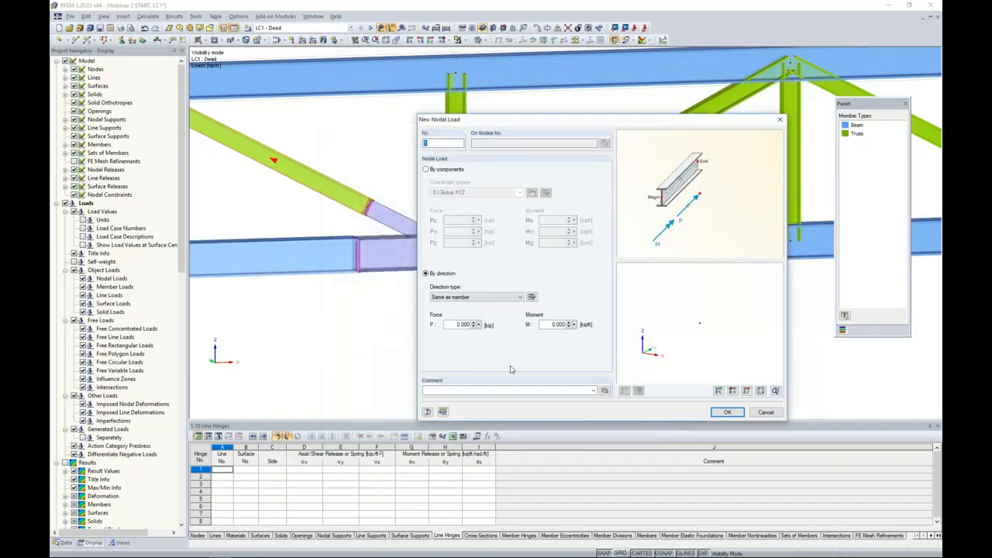
Set the force P to -70 kip and apply the load at the node where the left diagonal meets the surface joint
click(461, 324)
drag(482, 326, 519, 331)
text(70)
click(727, 411)
scroll(375, 224, up, 5)
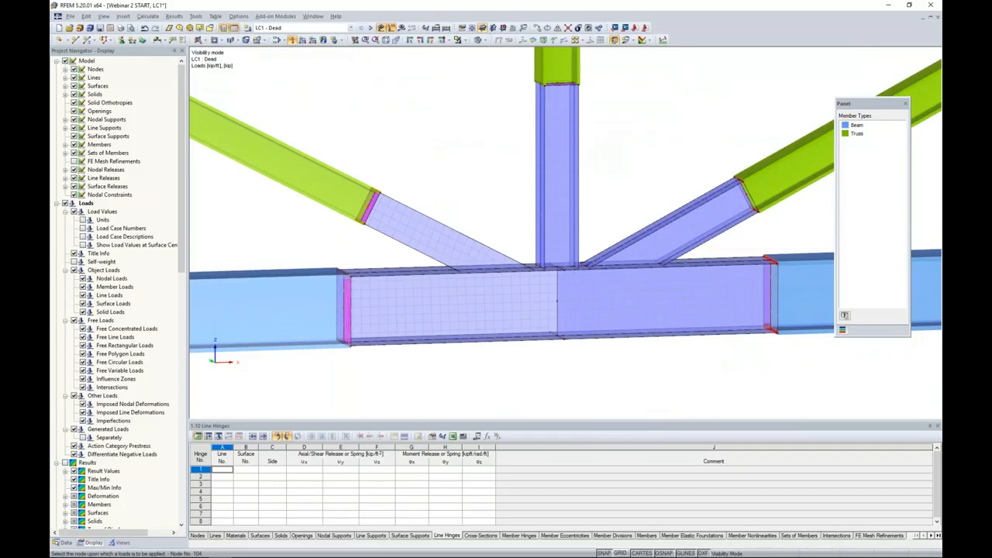
scroll(391, 204, down, 4)
scroll(392, 204, down, 4)
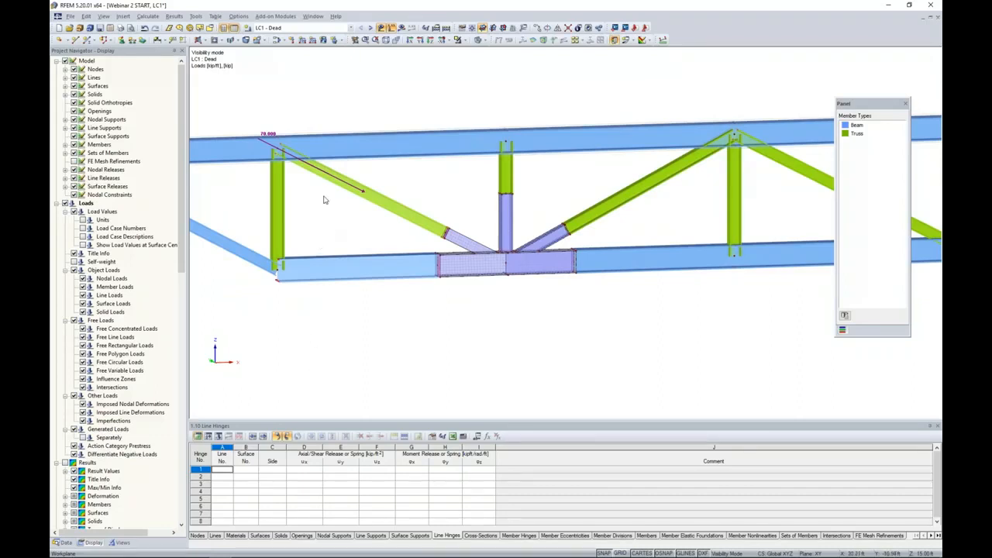
Define a second nodal load by components in the global XYZ system with a PZ force of -70 kip
middle_drag(466, 200, 360, 204)
middle_drag(436, 203, 445, 212)
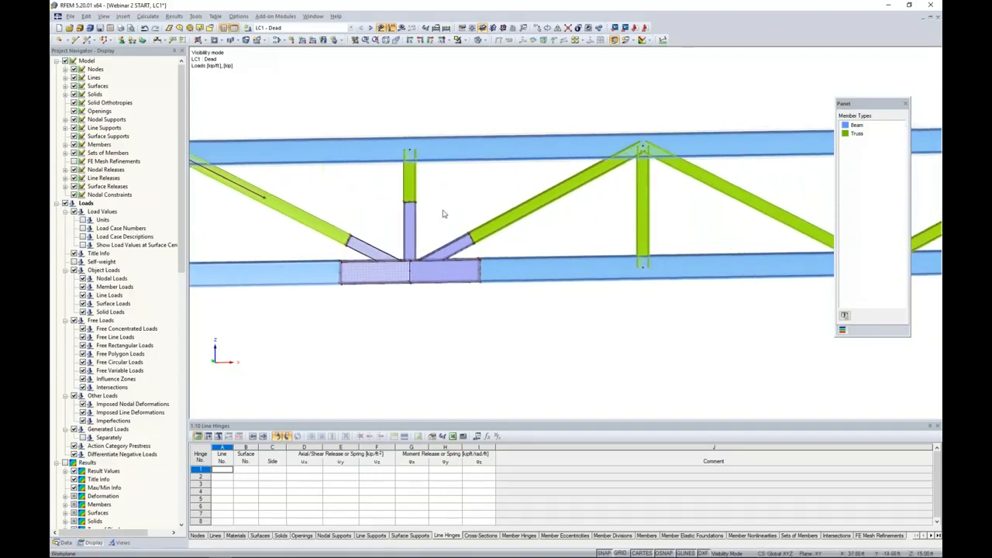
scroll(435, 214, up, 2)
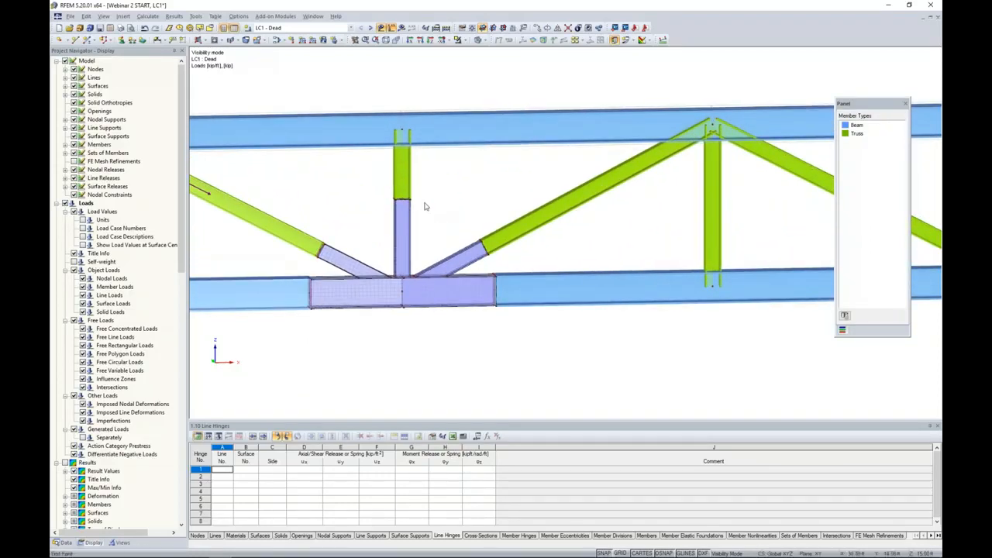
click(291, 40)
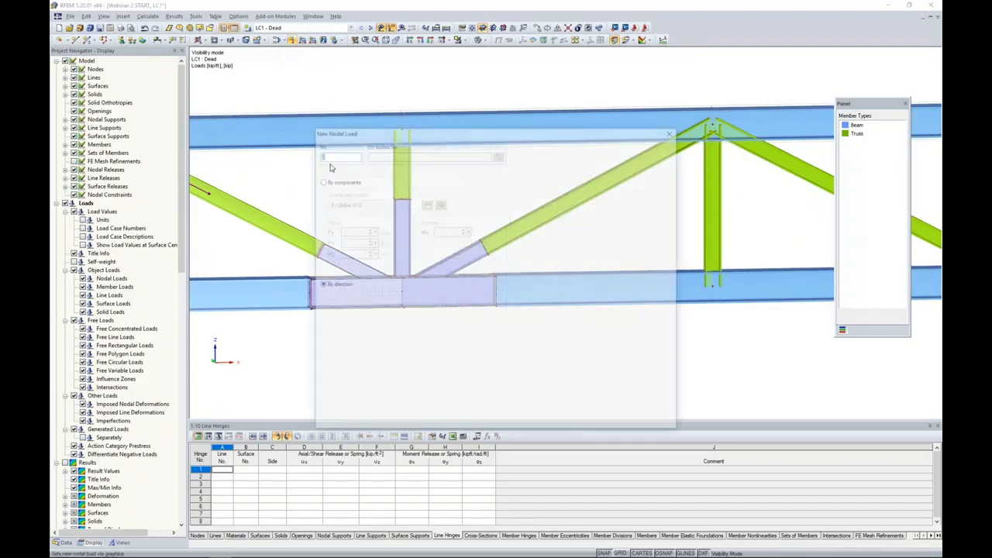
click(319, 180)
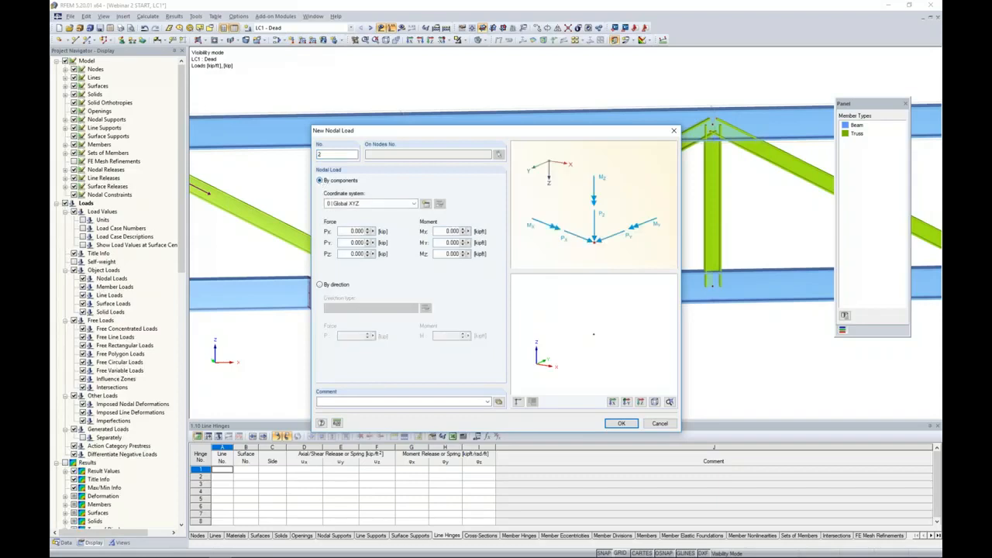
drag(346, 253, 426, 260)
text(-70)
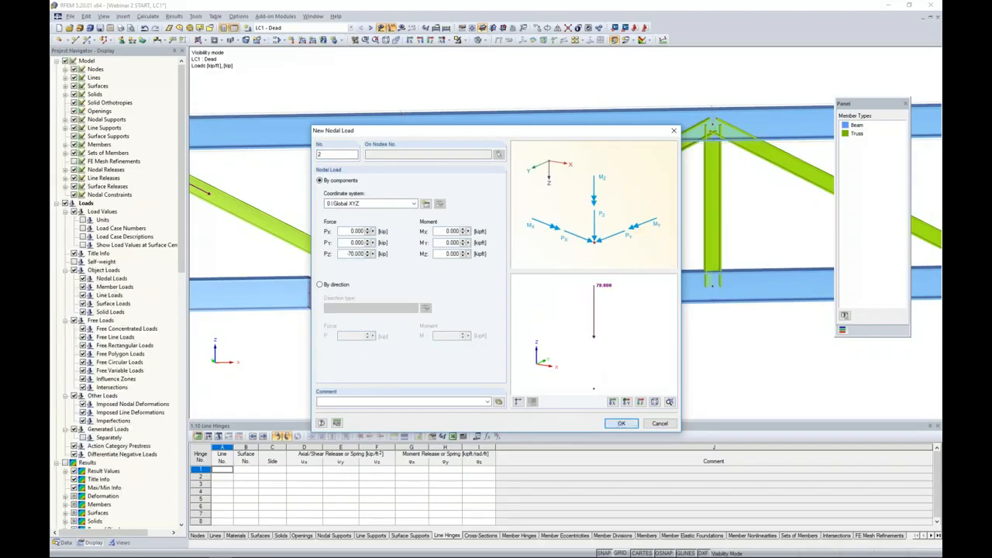
click(620, 424)
Apply the vertical load at the node where the vertical truss member meets the surface joint
scroll(402, 205, up, 5)
scroll(401, 202, up, 3)
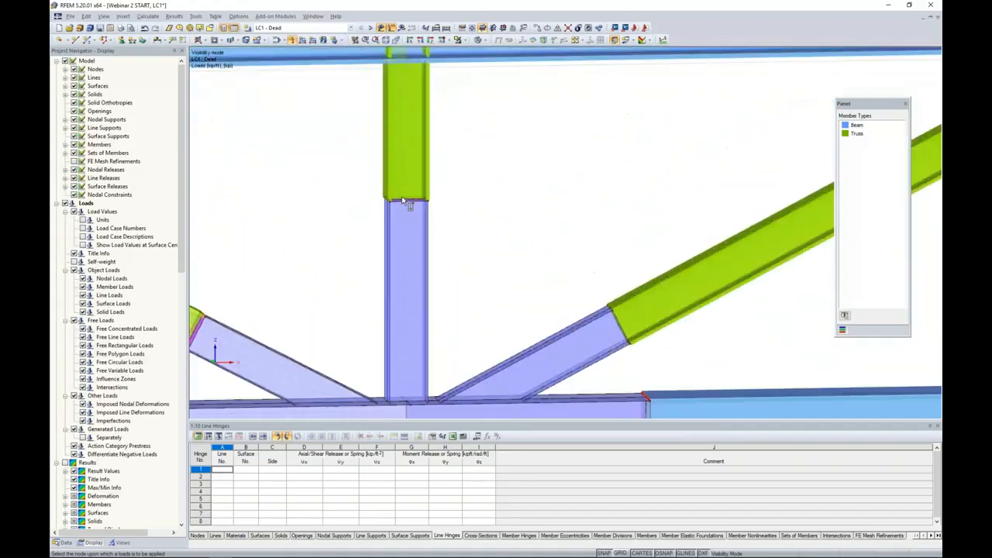
scroll(407, 200, down, 6)
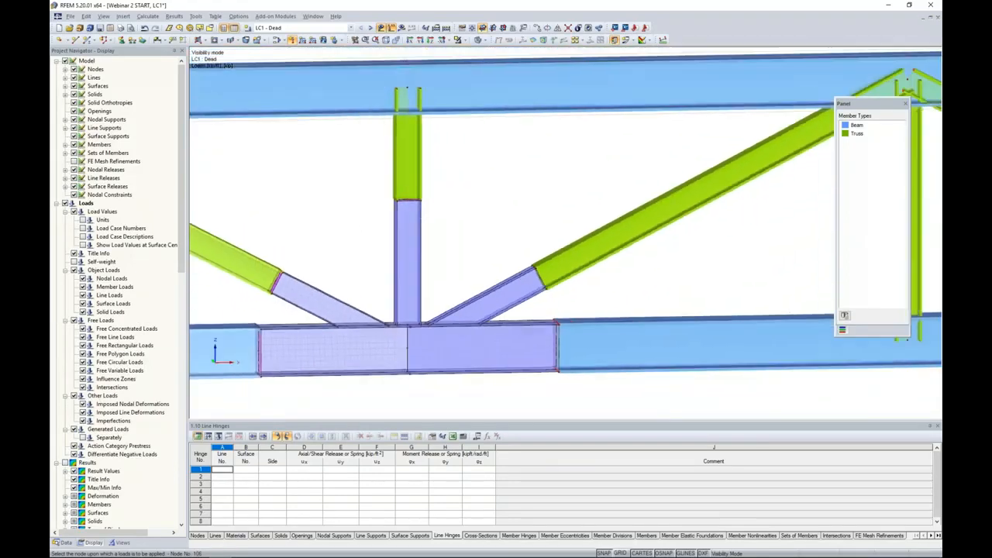
scroll(438, 198, down, 1)
middle_drag(437, 203, 458, 228)
scroll(465, 237, up, 3)
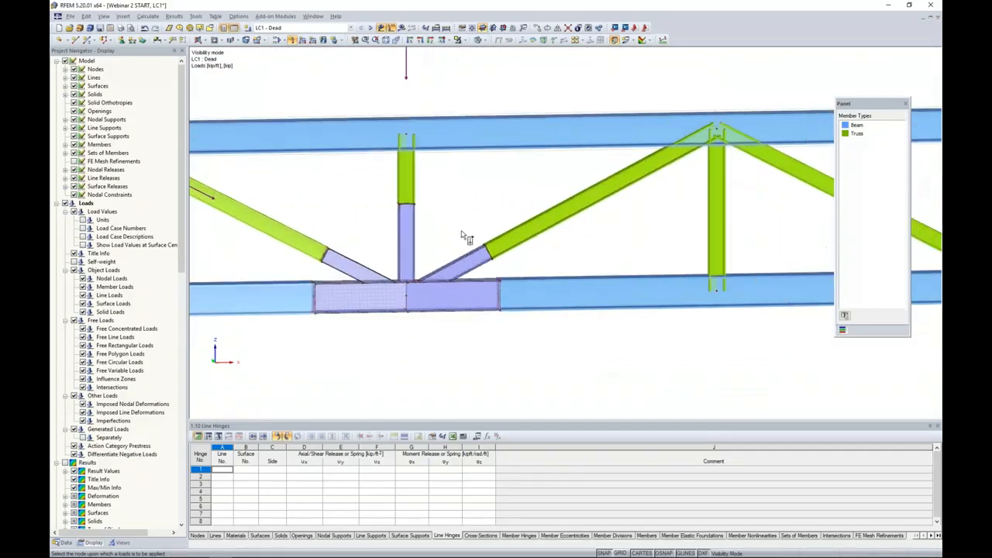
Define a third nodal load of -70 kip by direction, aligned with the right truss diagonal, member 82
middle_drag(460, 214, 422, 209)
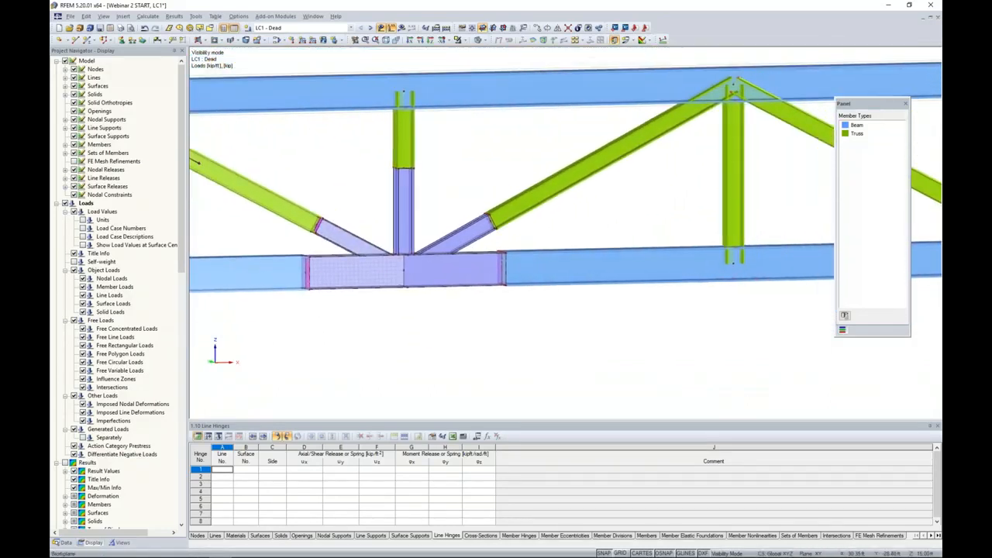
click(293, 41)
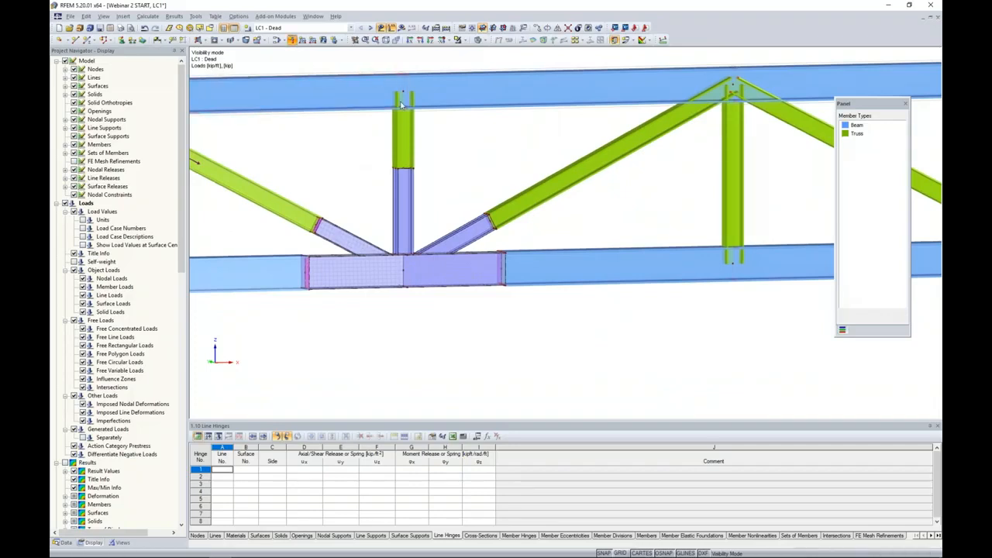
double_click(410, 251)
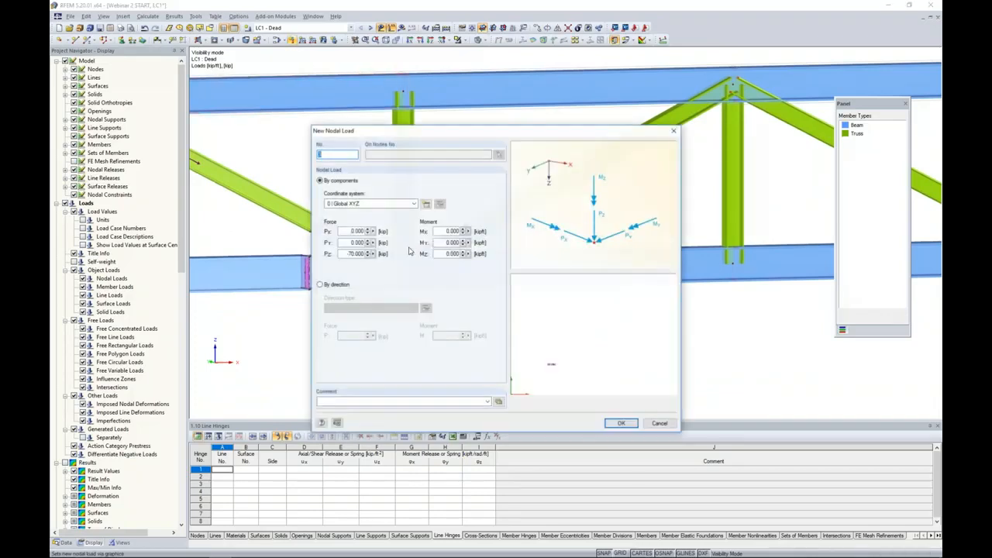
click(319, 284)
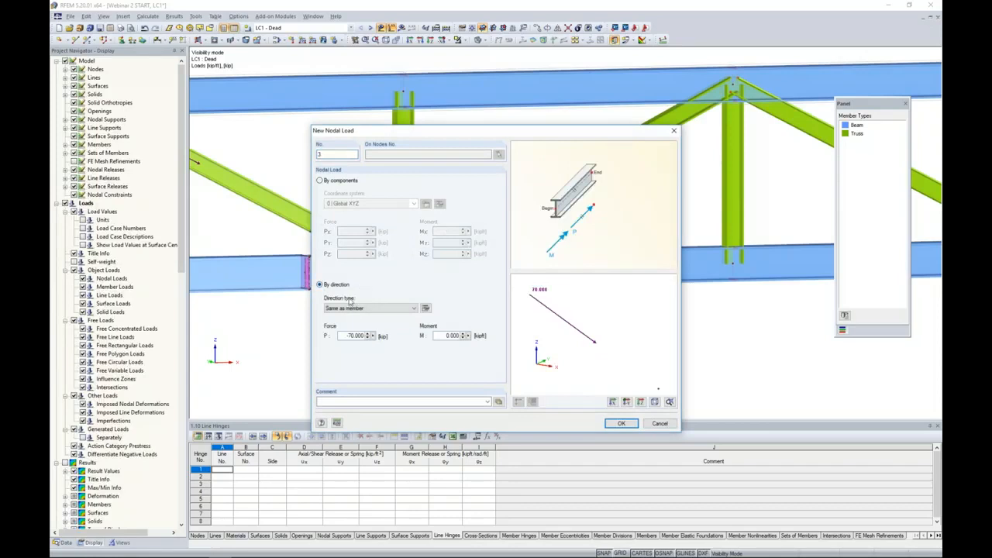
click(425, 308)
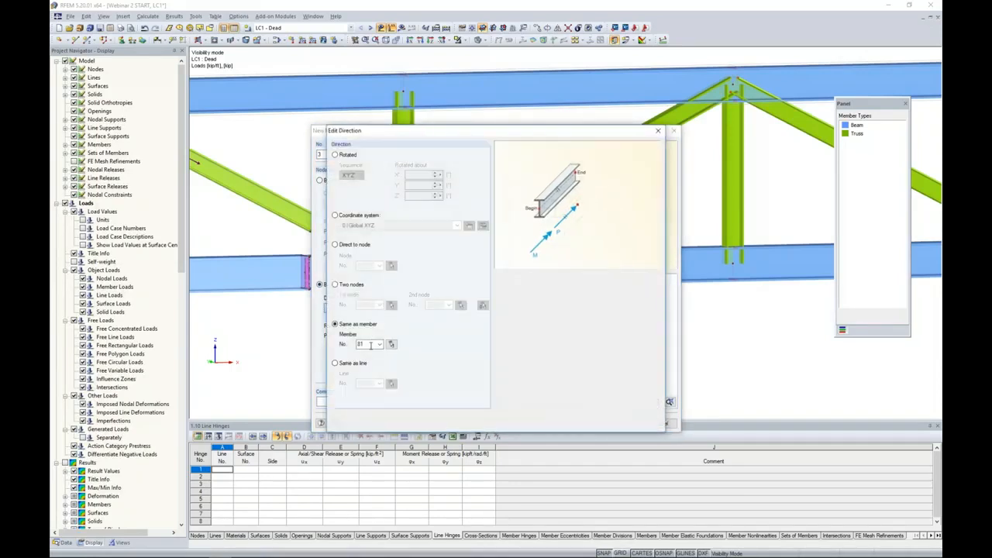
click(389, 343)
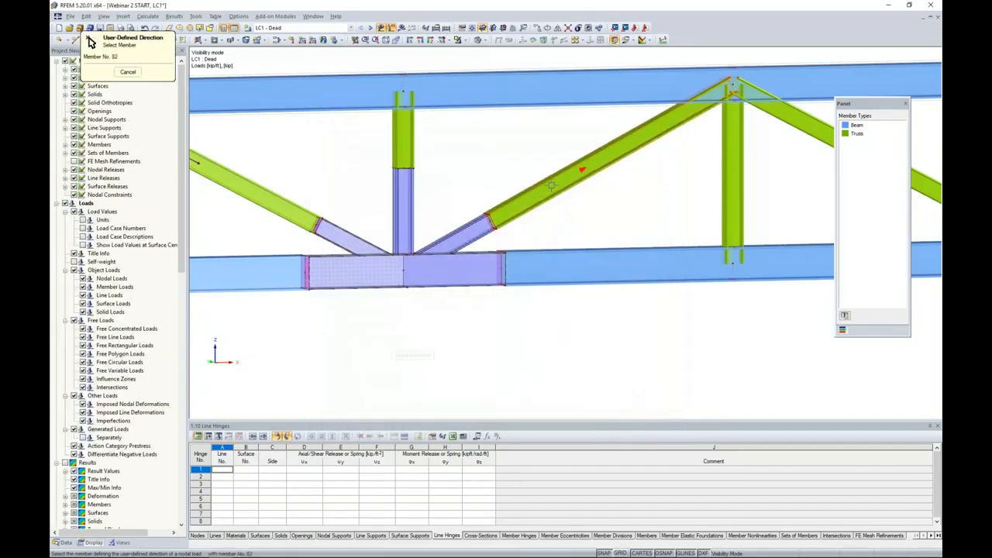
click(509, 253)
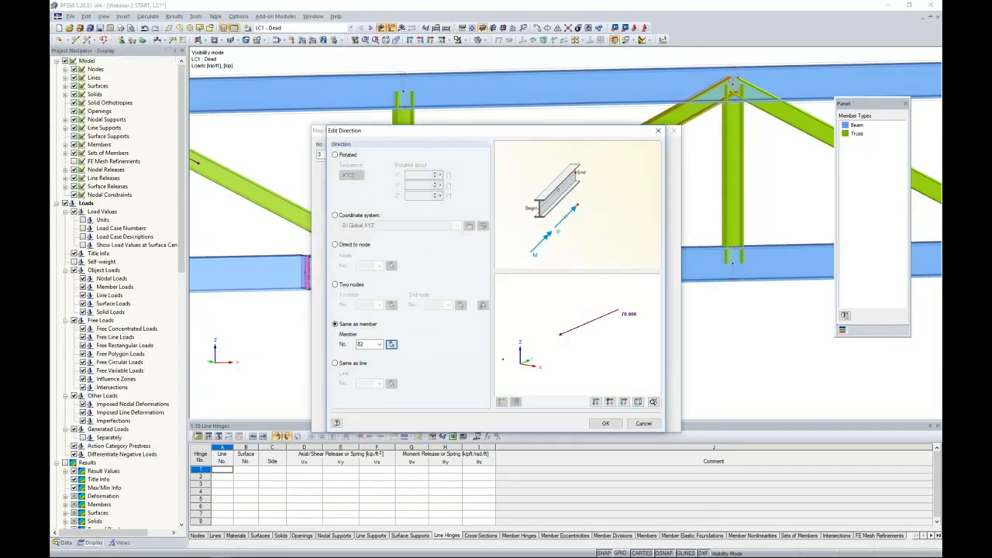
click(605, 423)
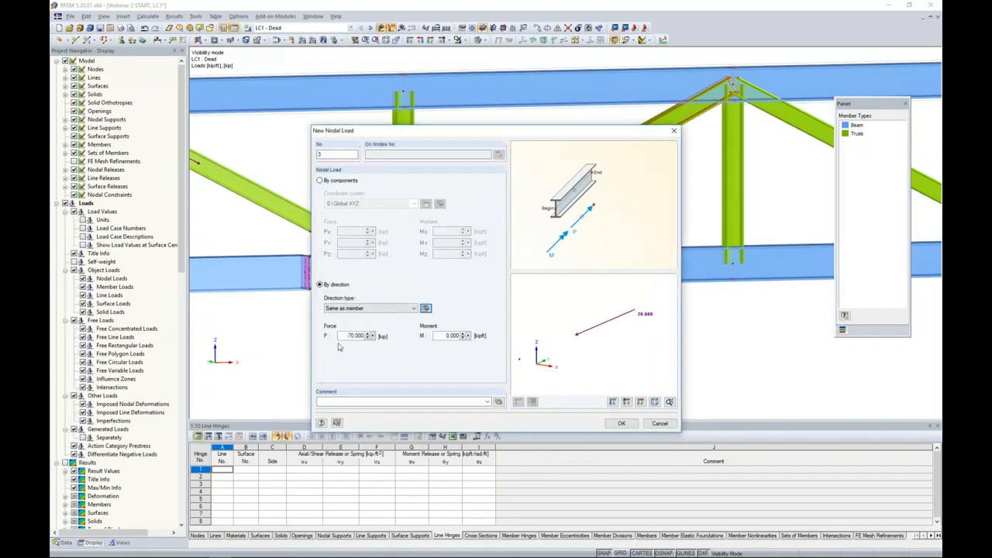
click(621, 423)
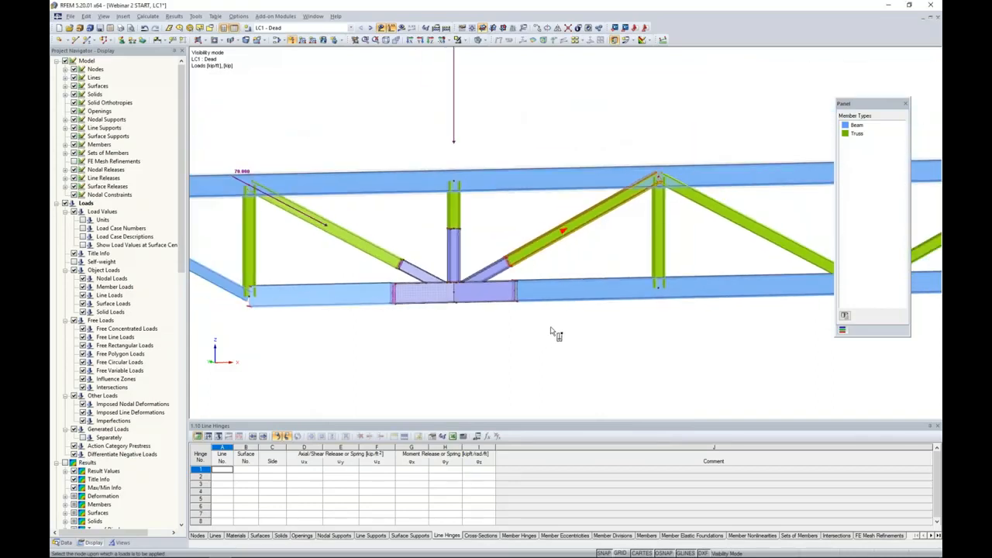
Apply the third load at the node where the right diagonal meets the surface joint
scroll(511, 272, up, 5)
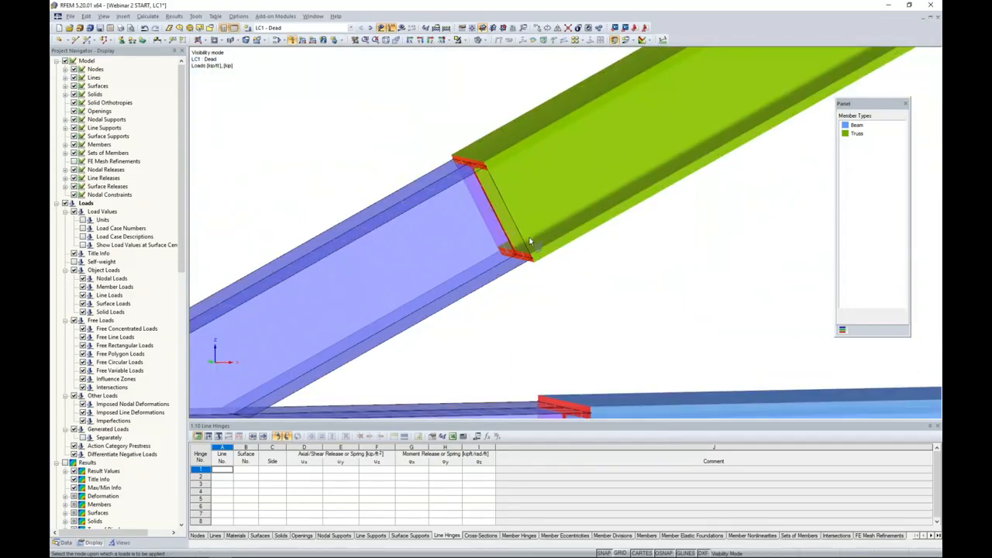
scroll(529, 238, down, 5)
scroll(525, 310, down, 1)
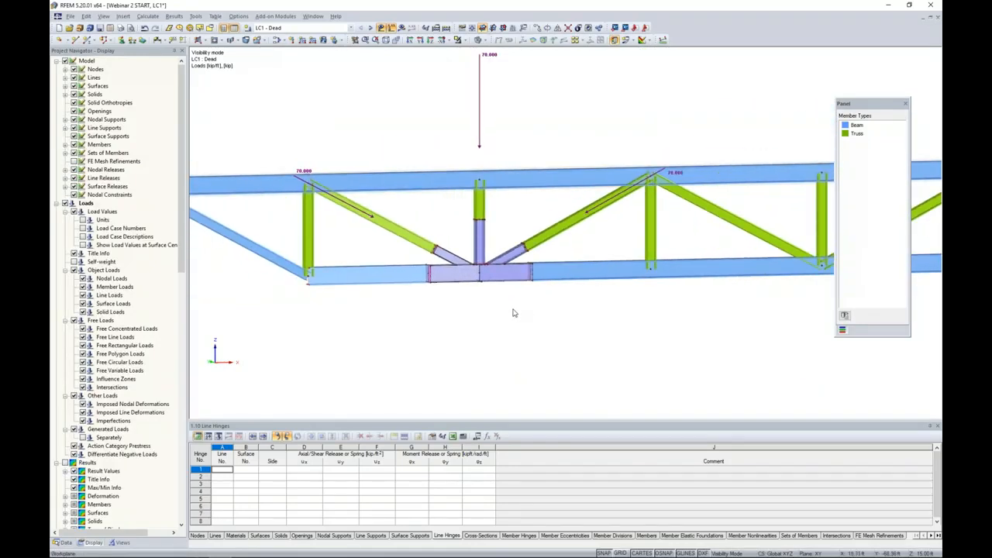
scroll(512, 313, down, 2)
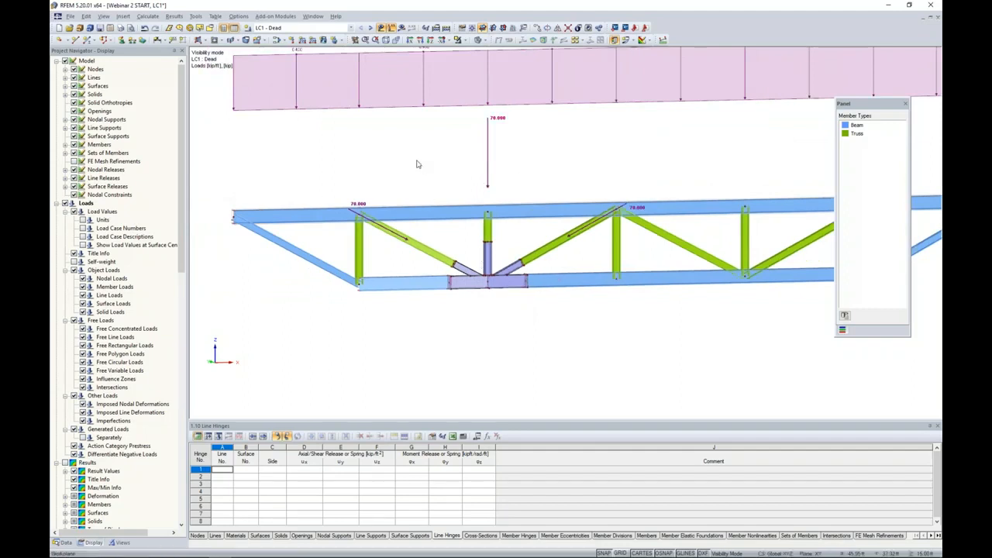
Calculate load case LC1 - Dead and display its surface results on the detailed truss joint
scroll(503, 298, up, 2)
scroll(477, 315, up, 2)
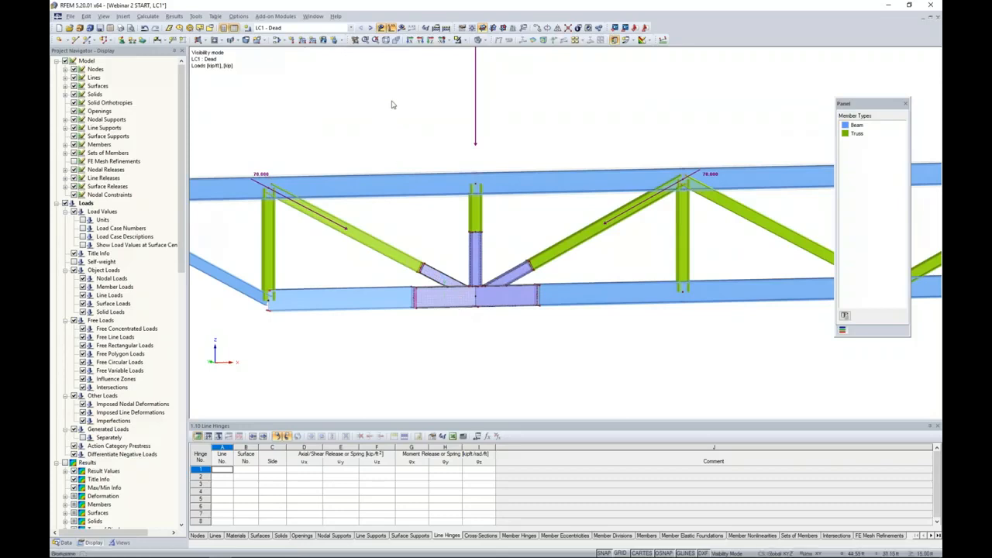
click(400, 28)
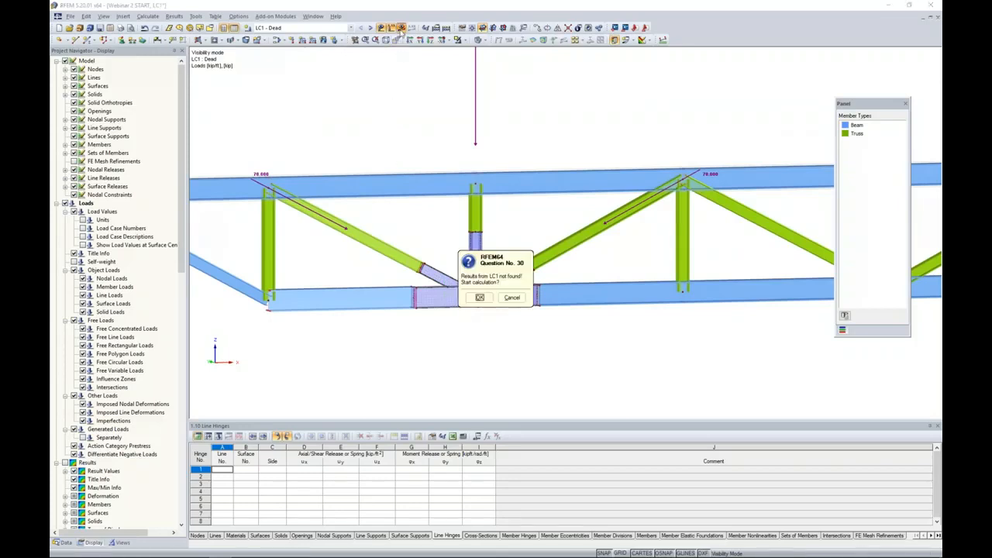
click(478, 297)
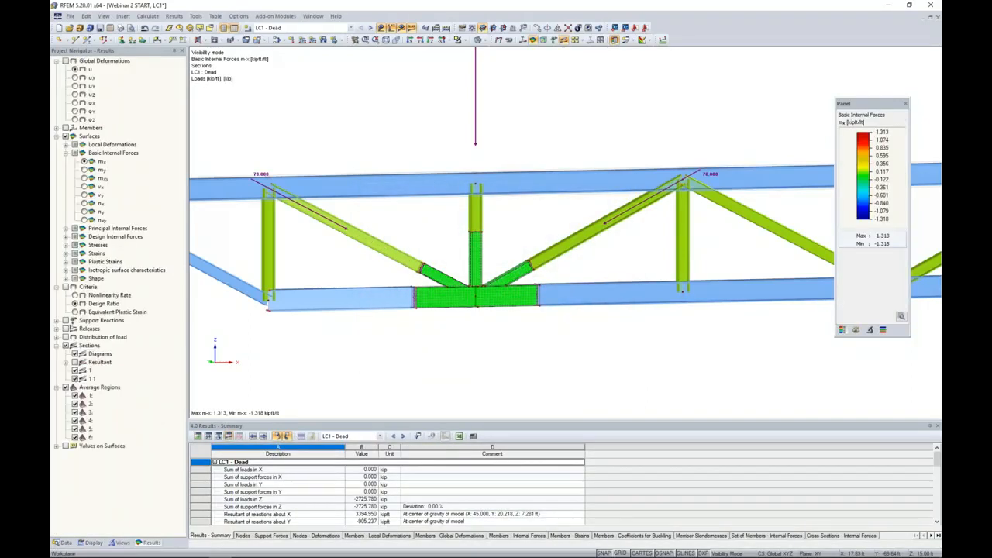
scroll(480, 315, down, 2)
ctrl+middle_drag(477, 311, 491, 273)
scroll(491, 275, up, 5)
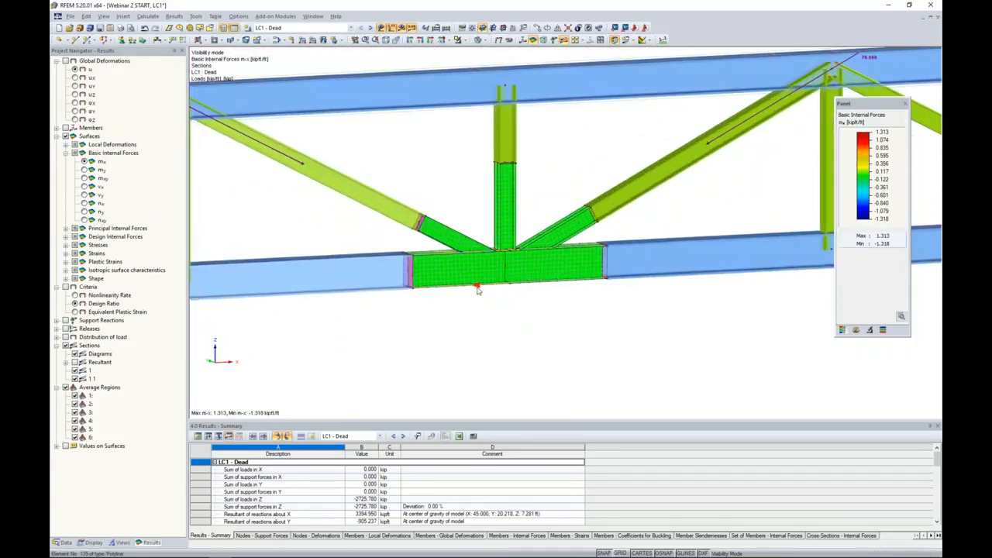
Review the basic internal force my and the surface stresses σx,+ and τxy,- on the truss joint
ctrl+middle_drag(538, 306, 496, 286)
click(84, 170)
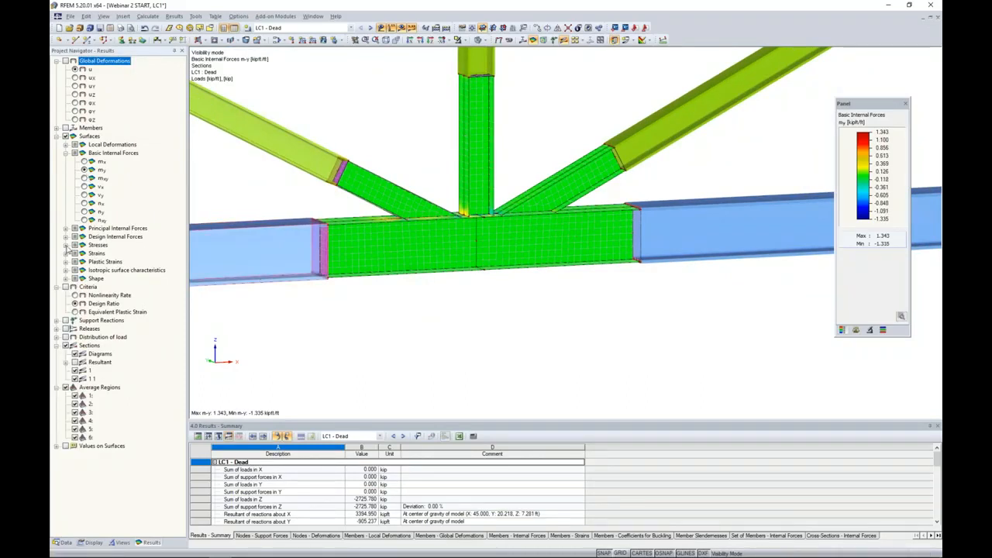
click(67, 246)
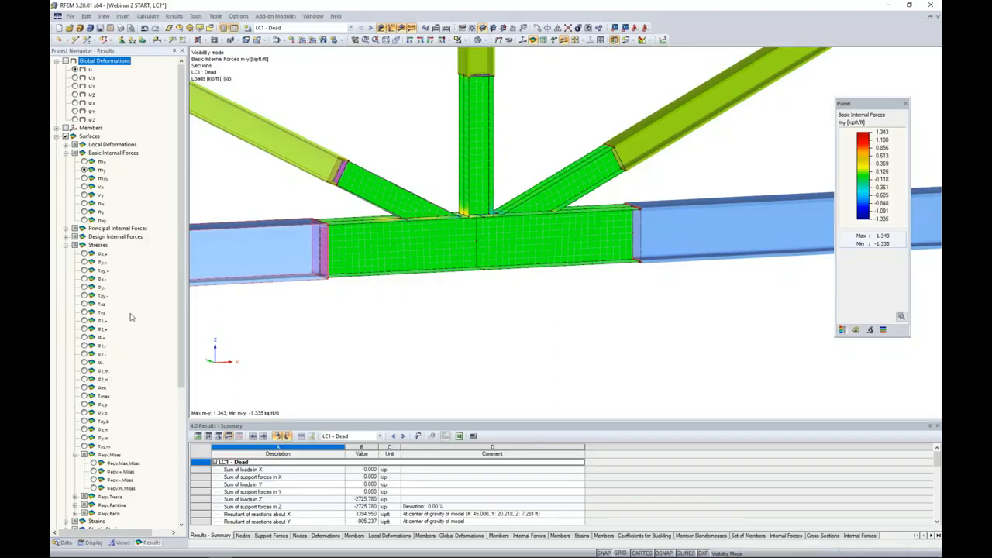
scroll(130, 317, down, 2)
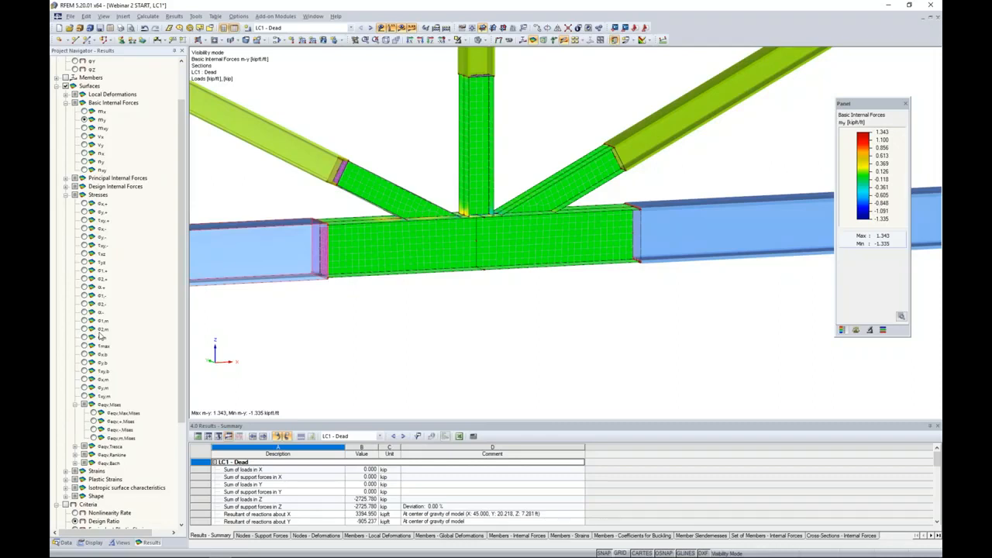
click(84, 204)
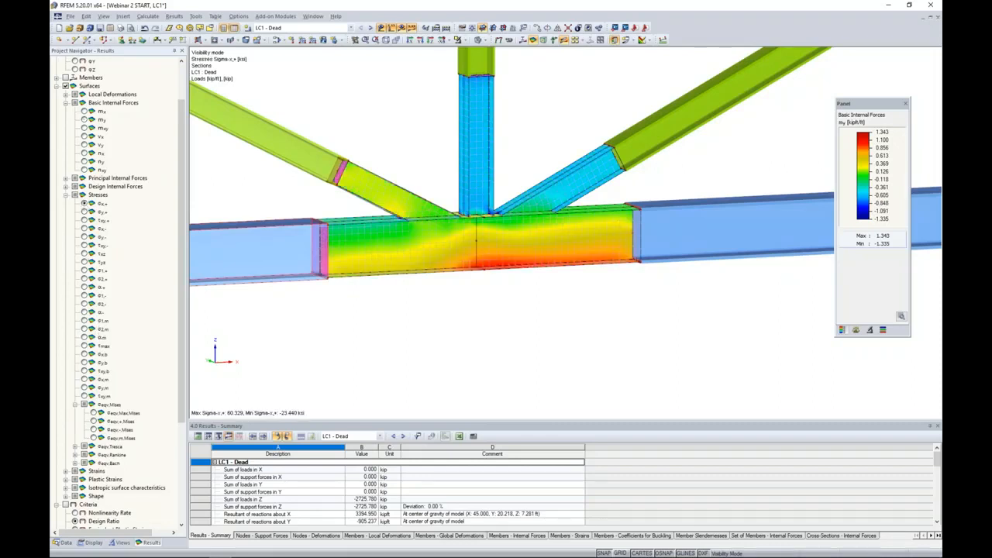
click(84, 245)
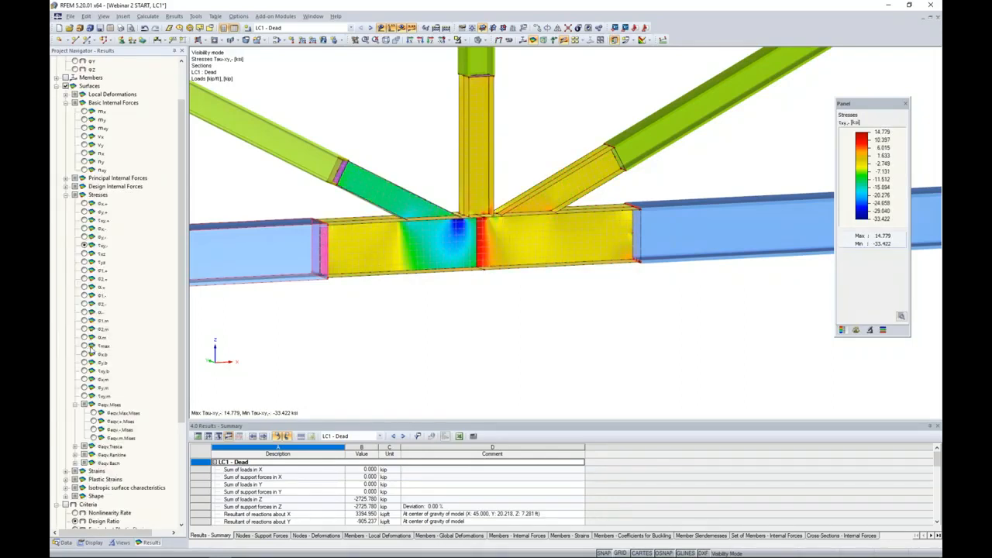
Display the σeqv,Max,Mises equivalent stress on the joint and check the material of the right diagonal's surface
scroll(91, 348, down, 2)
click(93, 363)
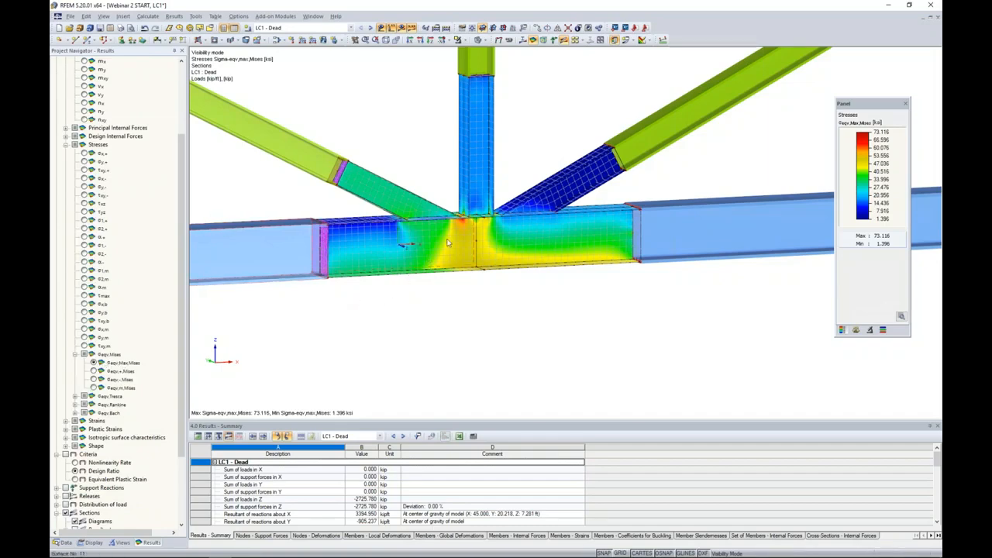
scroll(442, 248, up, 2)
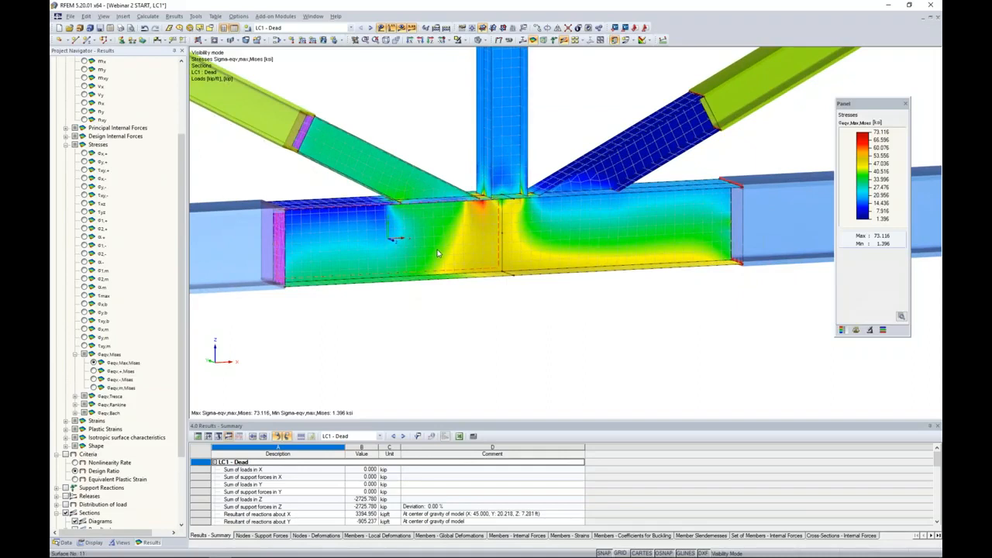
ctrl+middle_drag(438, 253, 496, 232)
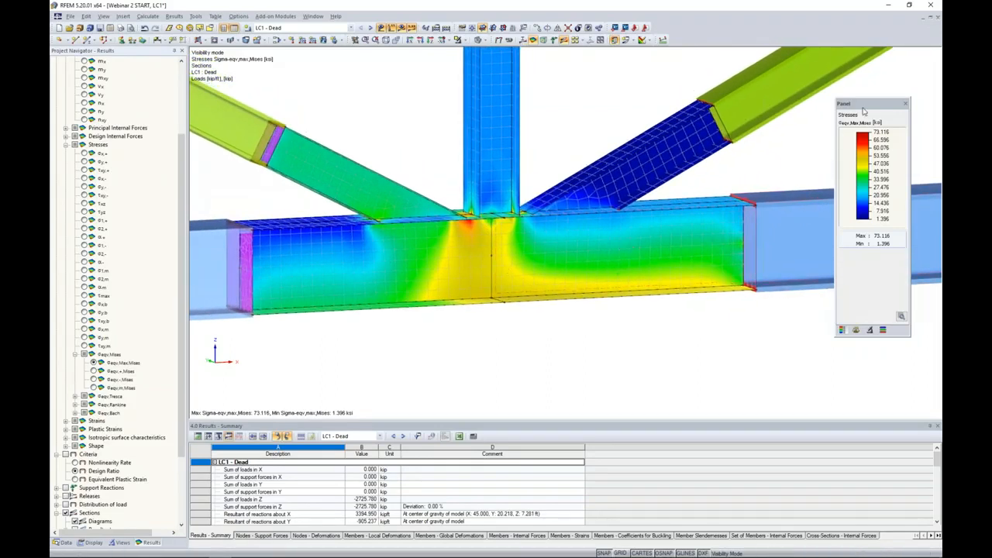
drag(864, 111, 829, 118)
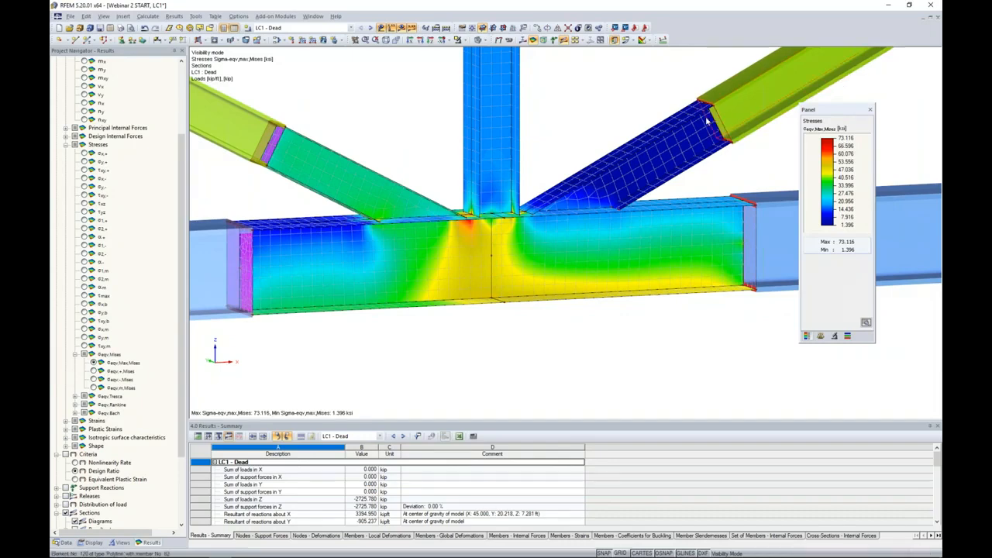
double_click(693, 142)
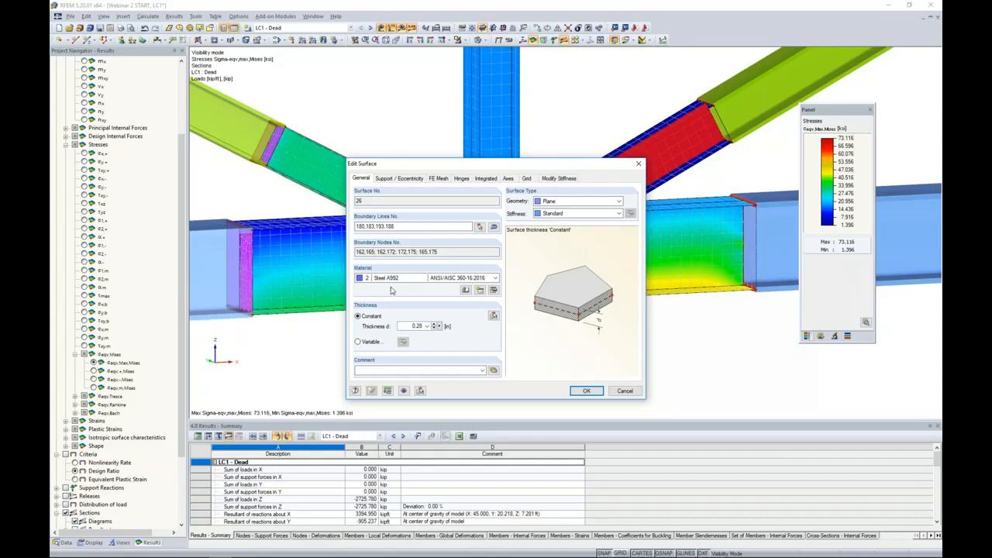
click(597, 390)
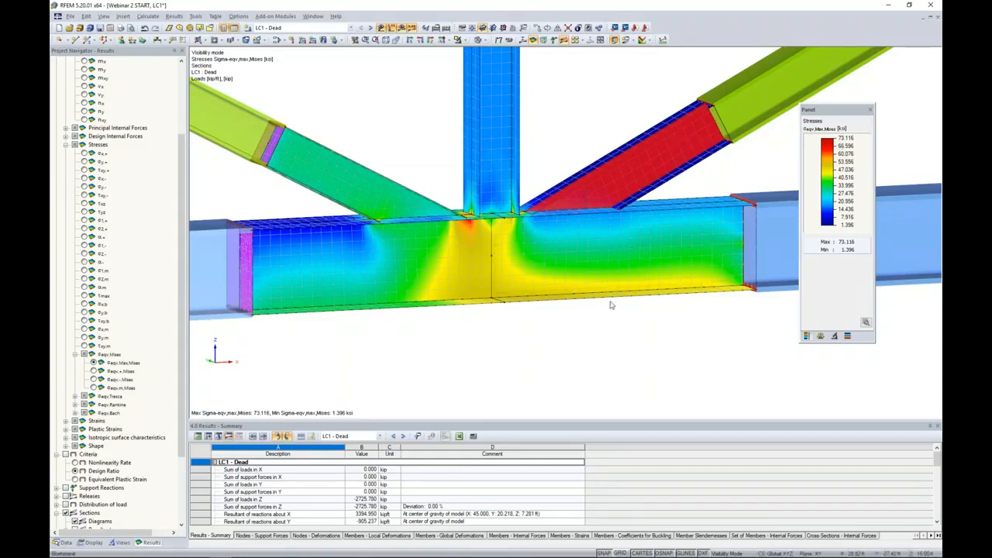
Select all of the joint's surfaces, open them for editing together and check the material model of their Steel A992
scroll(610, 305, down, 2)
drag(652, 350, 405, 101)
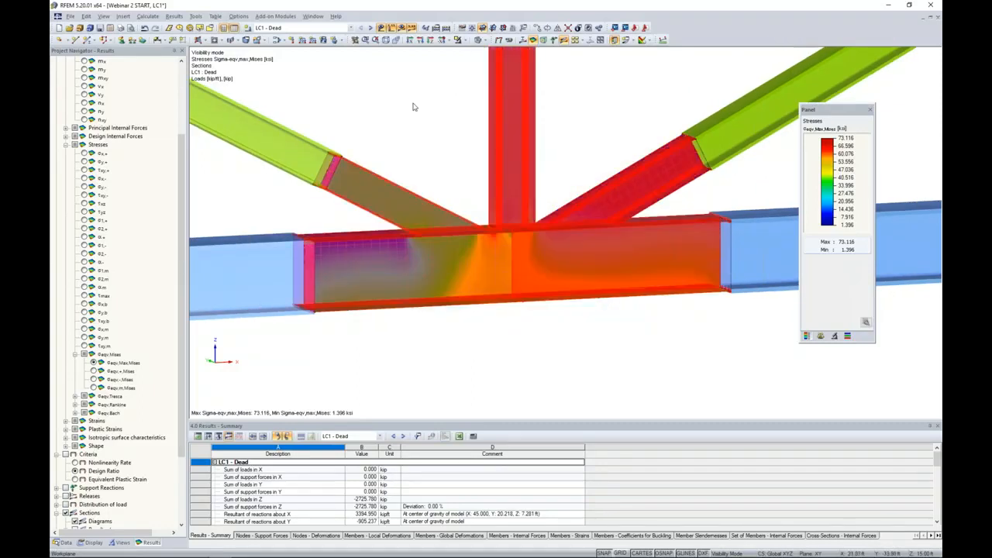
double_click(512, 137)
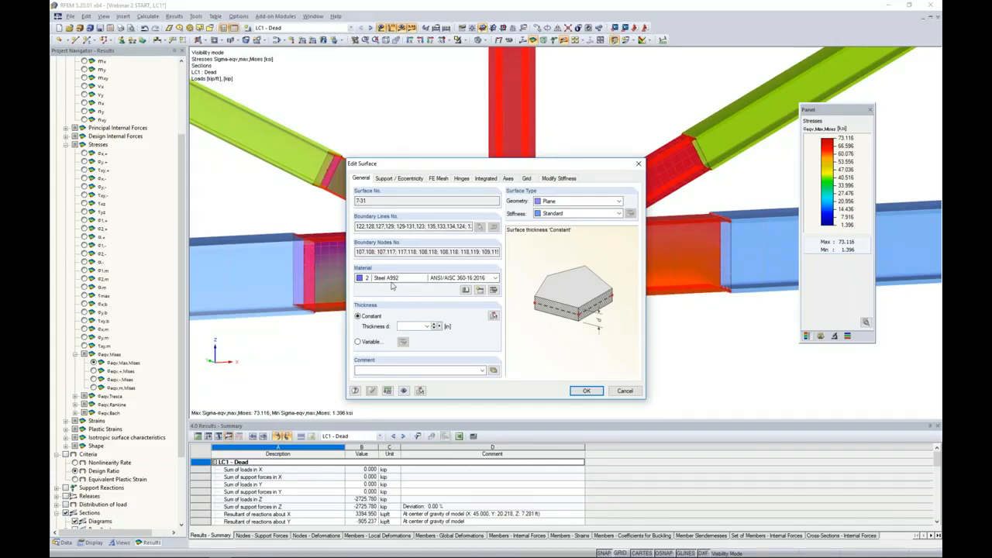
click(493, 289)
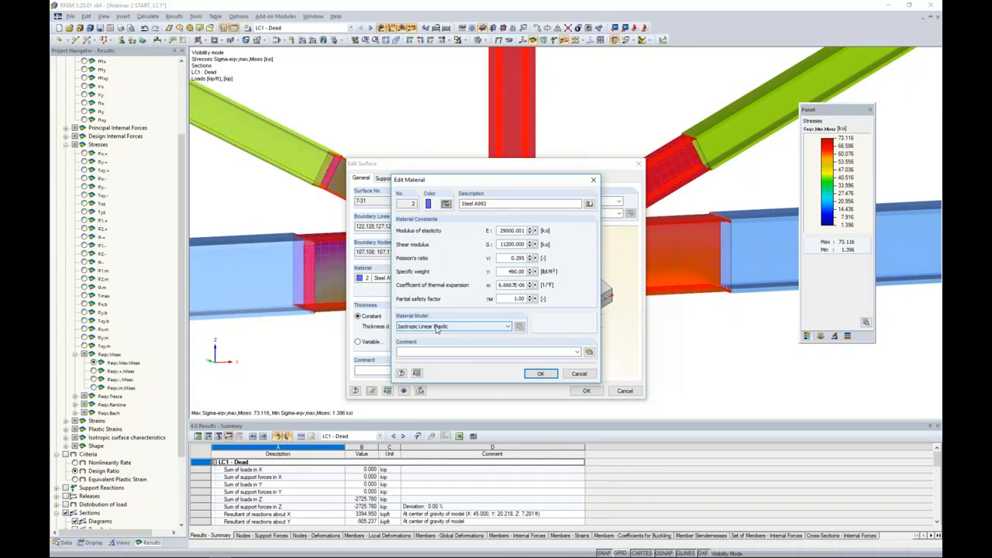
click(580, 374)
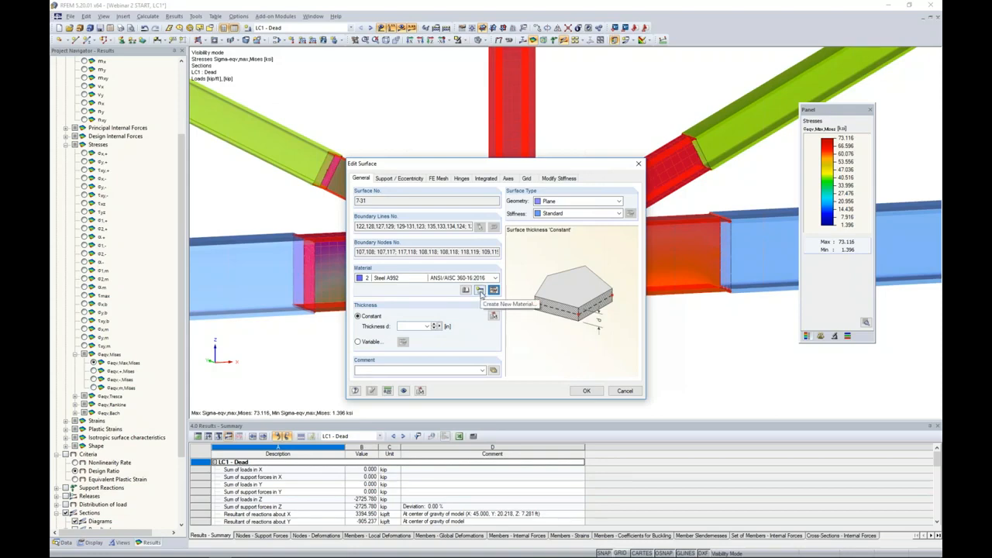
Create a new material for the selected surfaces using Steel A992 (ANSI/AISC 360-16:2016) from the material library
click(480, 292)
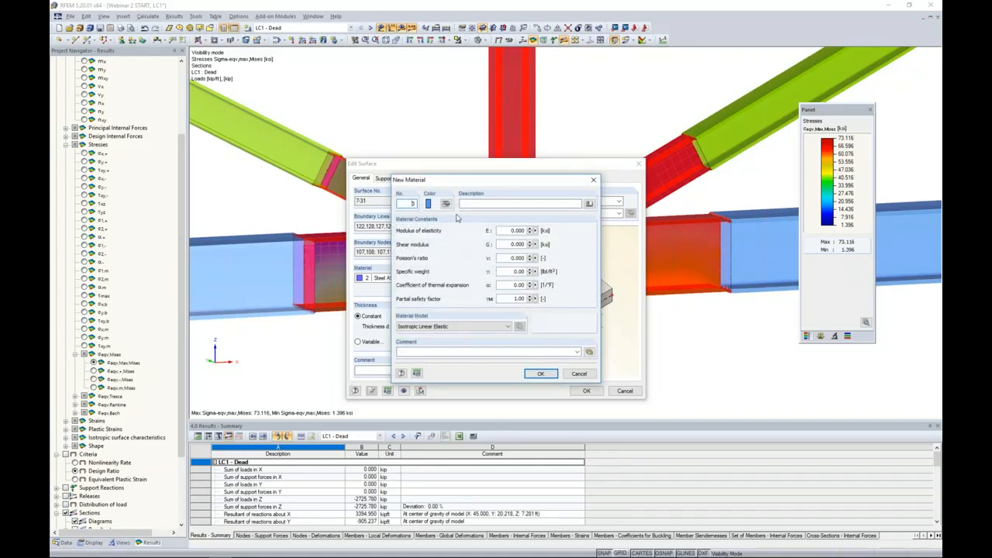
click(589, 204)
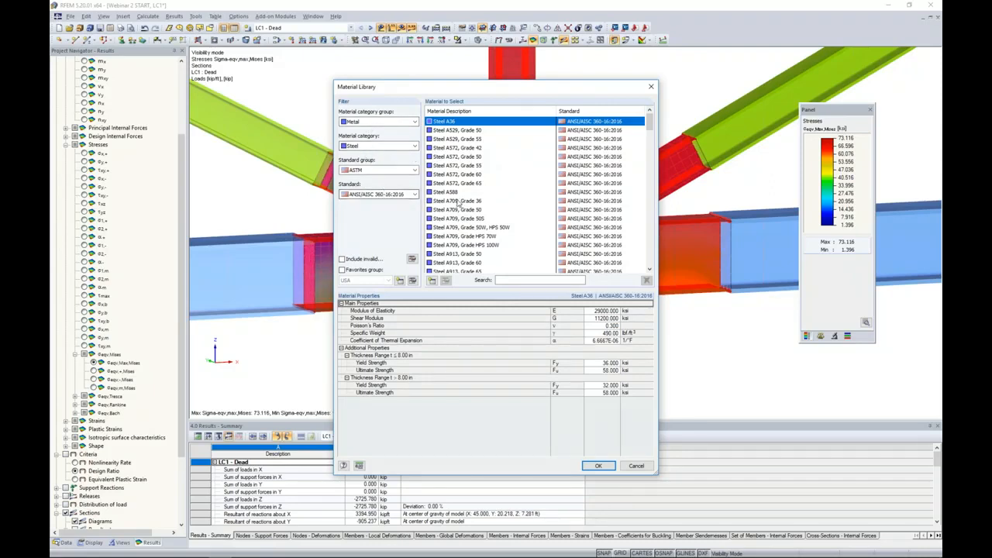
scroll(458, 203, down, 2)
click(453, 236)
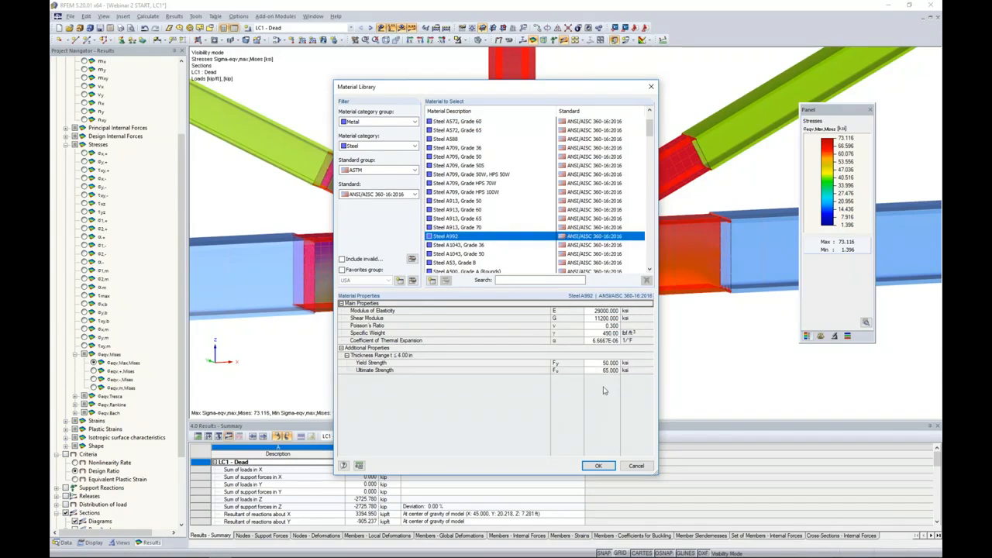
click(598, 465)
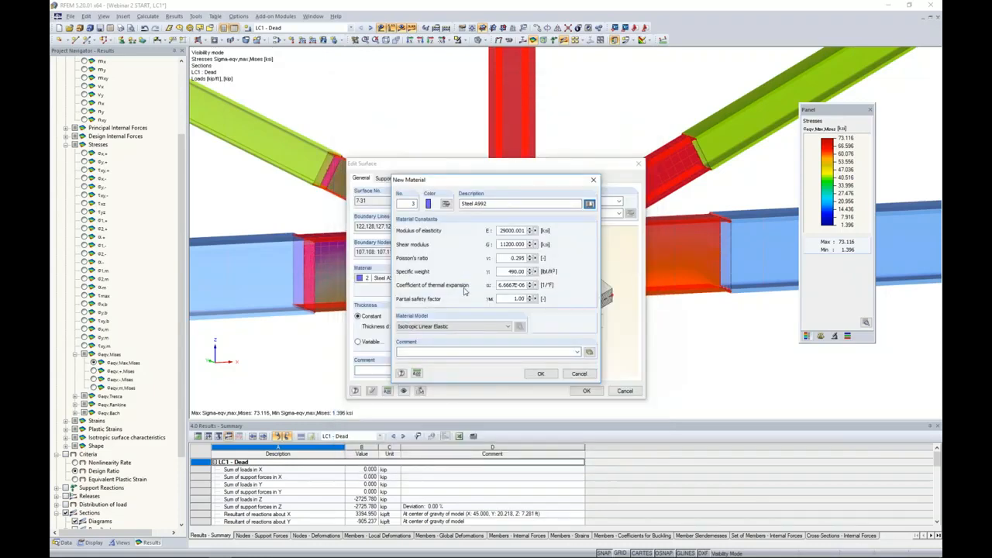
Give the new material the Isotropic Plastic 2D/3D model with basic definition and von Mises hypothesis, and assign it to the joint surfaces, deleting the results
click(468, 327)
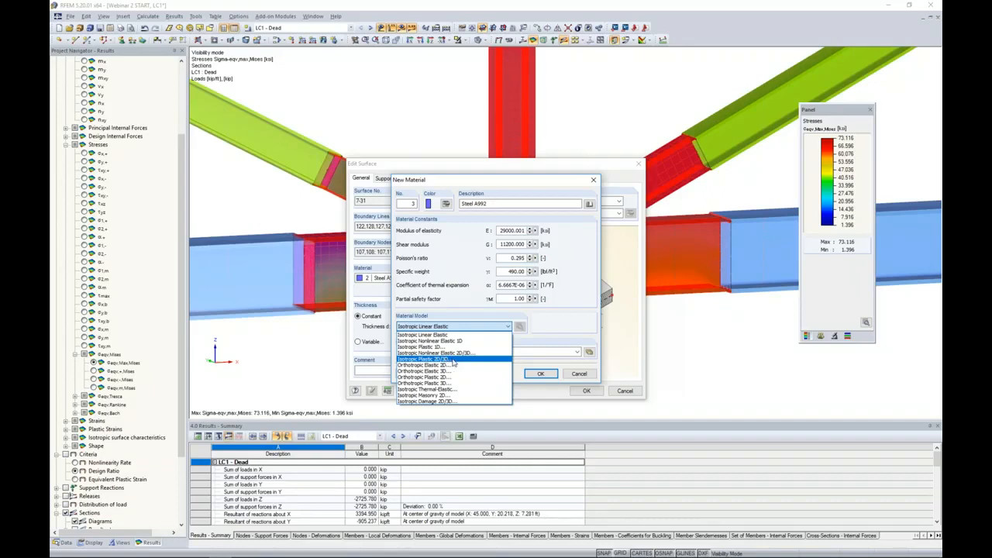
click(453, 360)
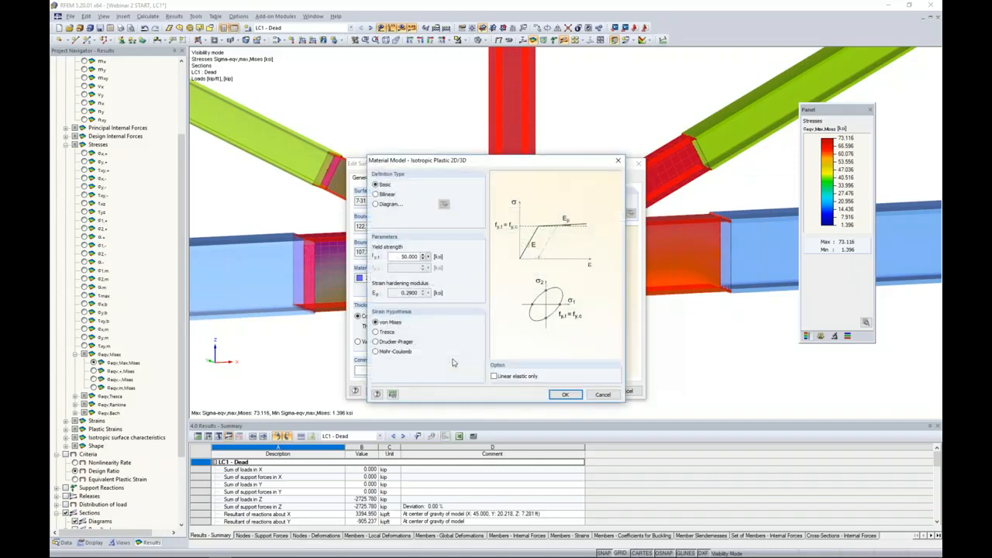
drag(484, 162, 570, 168)
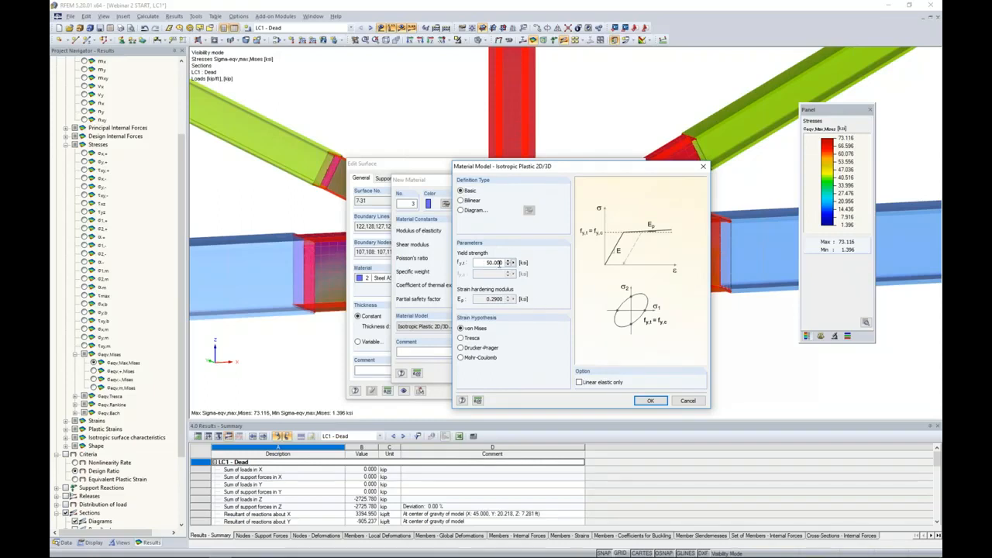
click(649, 401)
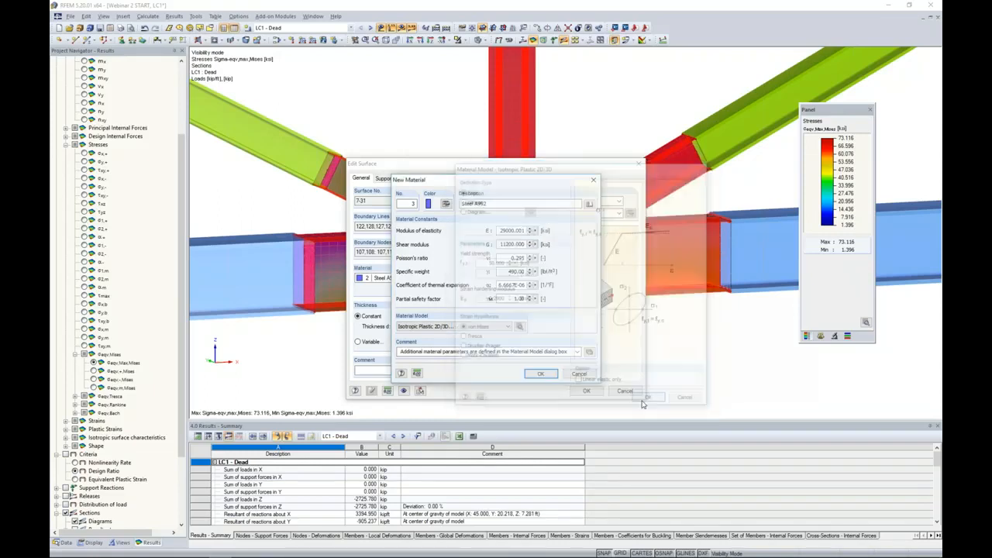
click(546, 375)
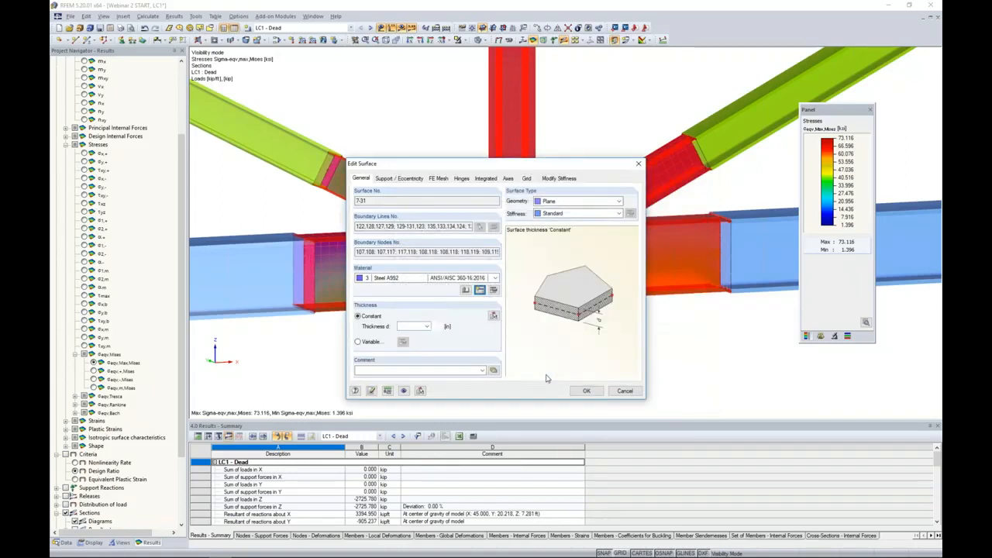
click(579, 392)
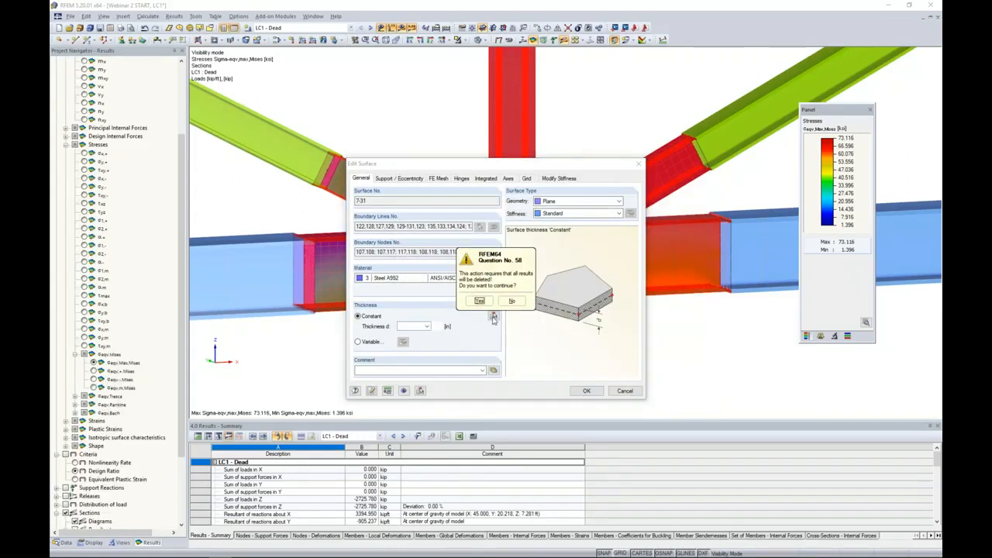
click(480, 301)
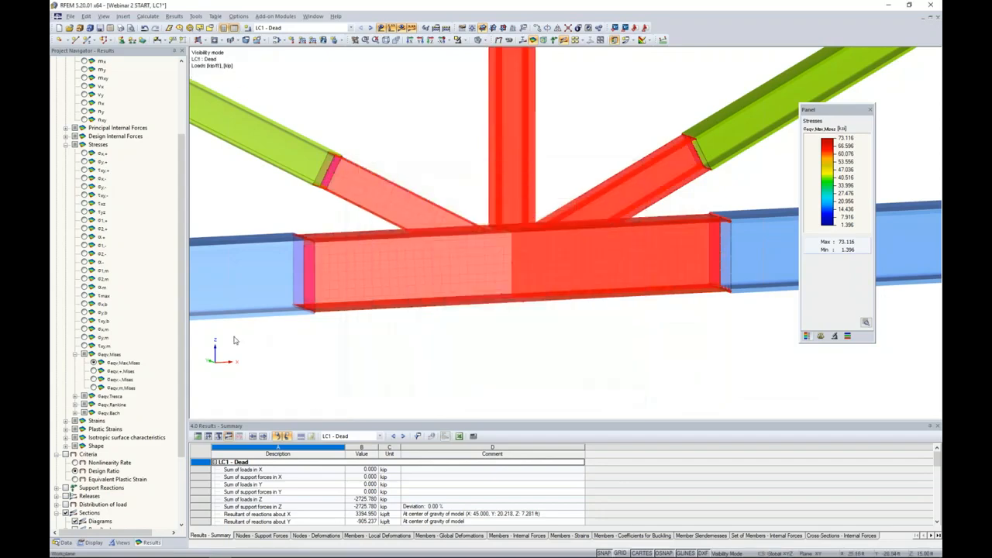
Highlight in the model the objects assigned to Steel A992 material no. 2 and those assigned to no. 3
click(65, 542)
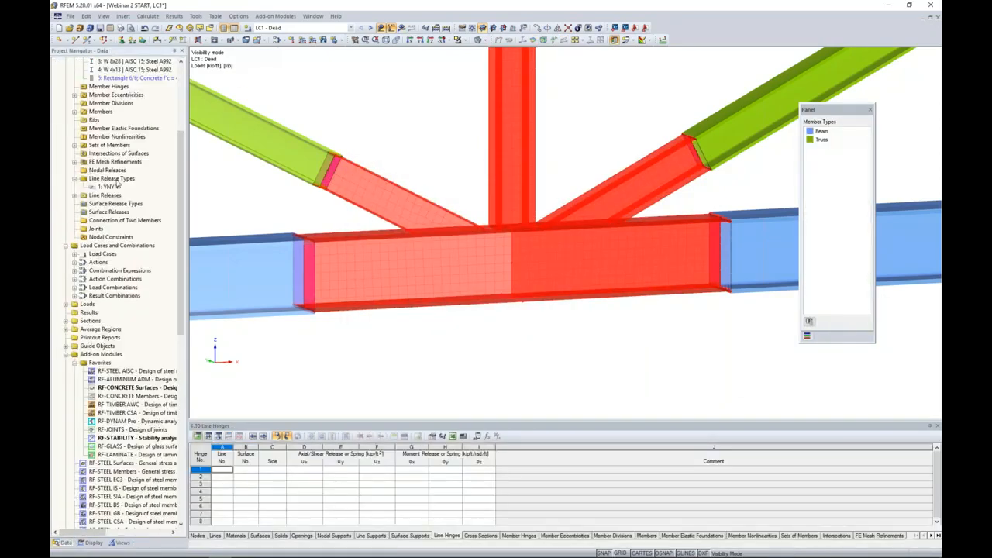
click(75, 187)
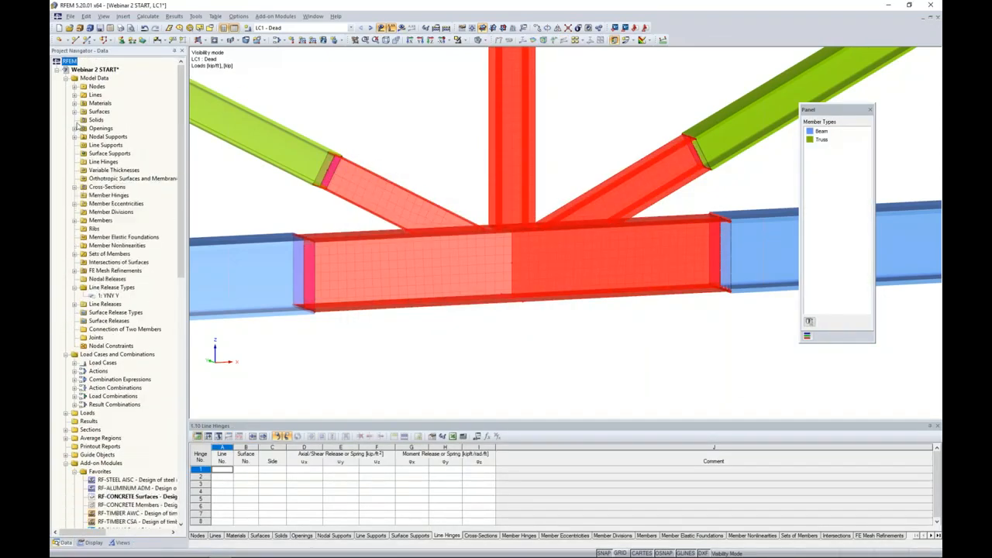
click(74, 103)
click(104, 120)
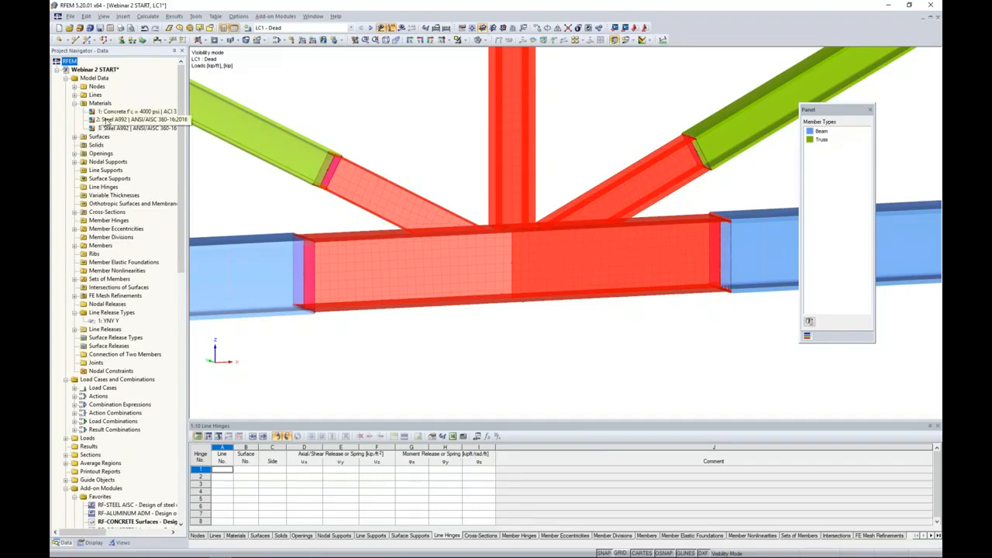
scroll(424, 165, down, 2)
scroll(424, 165, down, 3)
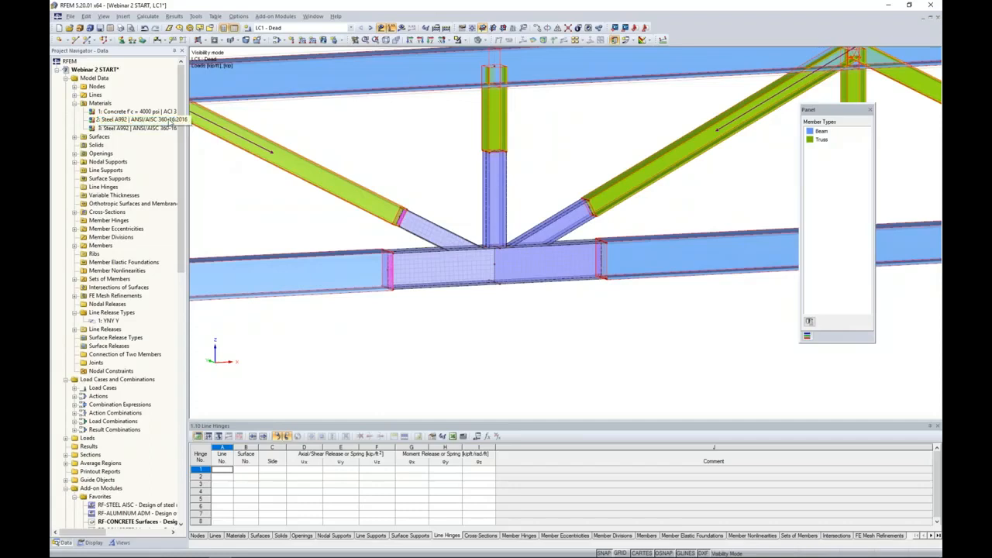
click(169, 121)
scroll(301, 202, down, 1)
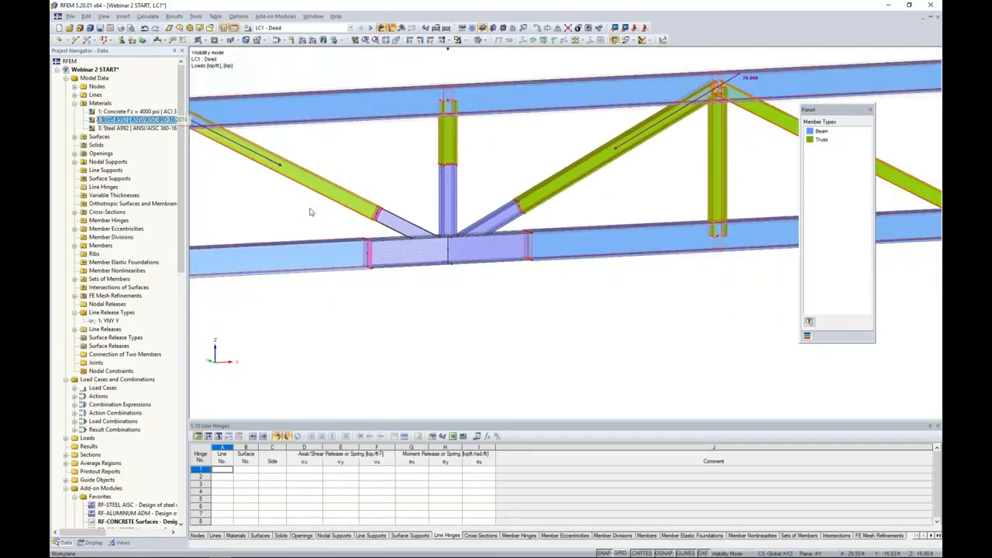
scroll(309, 213, down, 1)
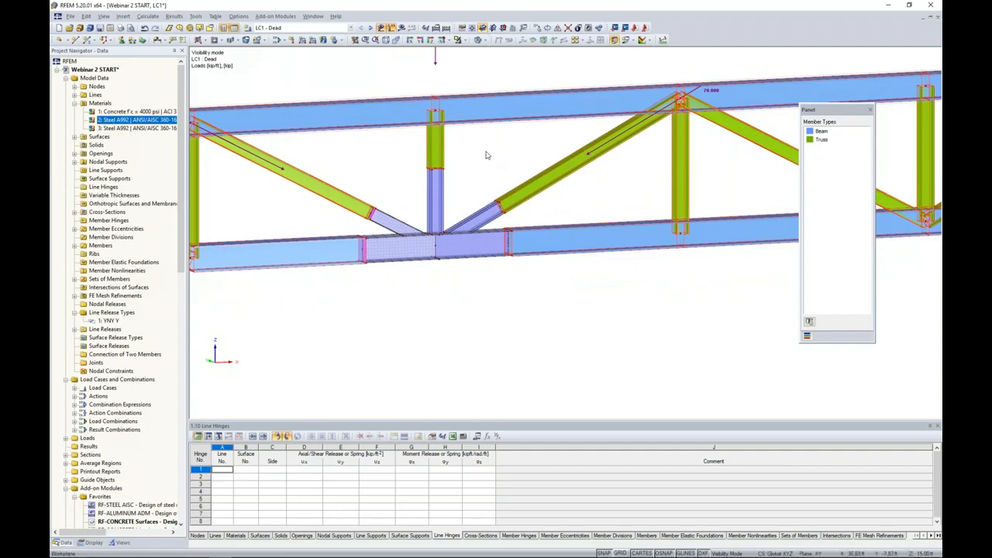
scroll(333, 232, down, 1)
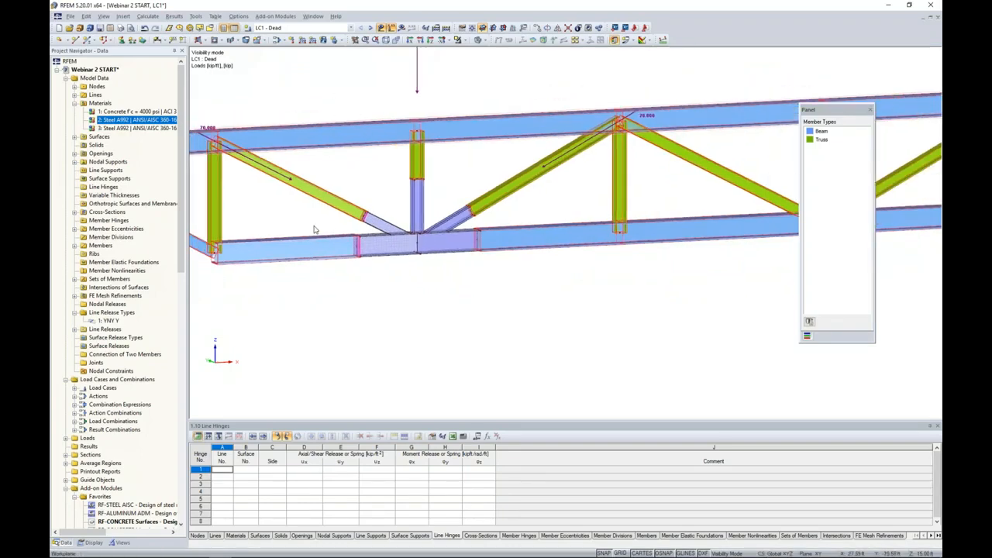
scroll(341, 235, down, 1)
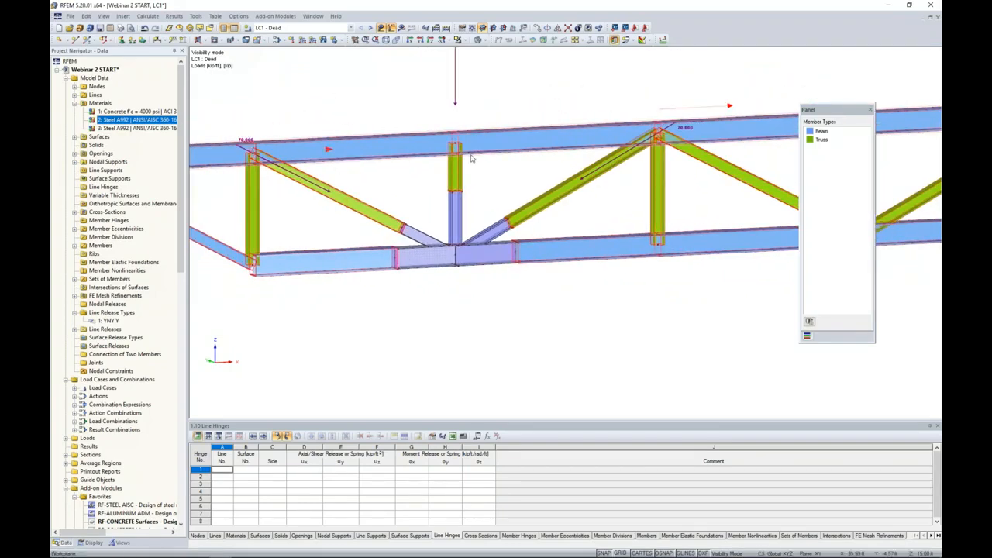
click(162, 128)
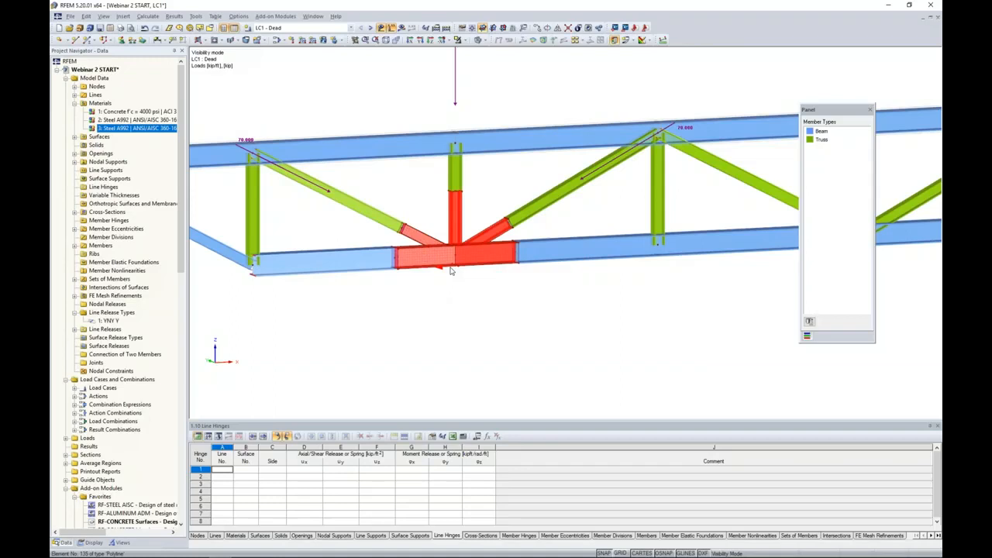
Calculate the Dead load case with the plastic material and inspect the maximum von Mises equivalent stresses around the joint
click(436, 245)
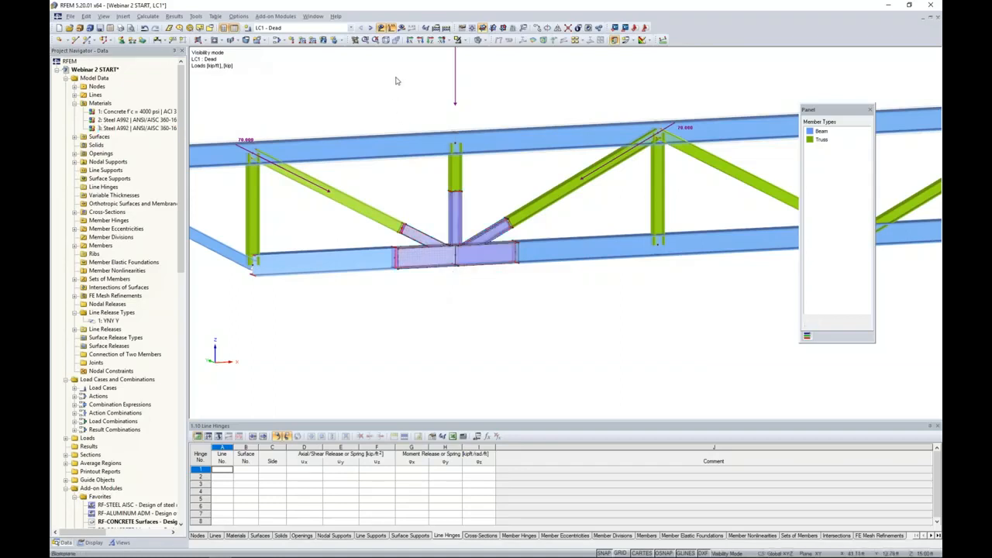
click(403, 28)
click(478, 297)
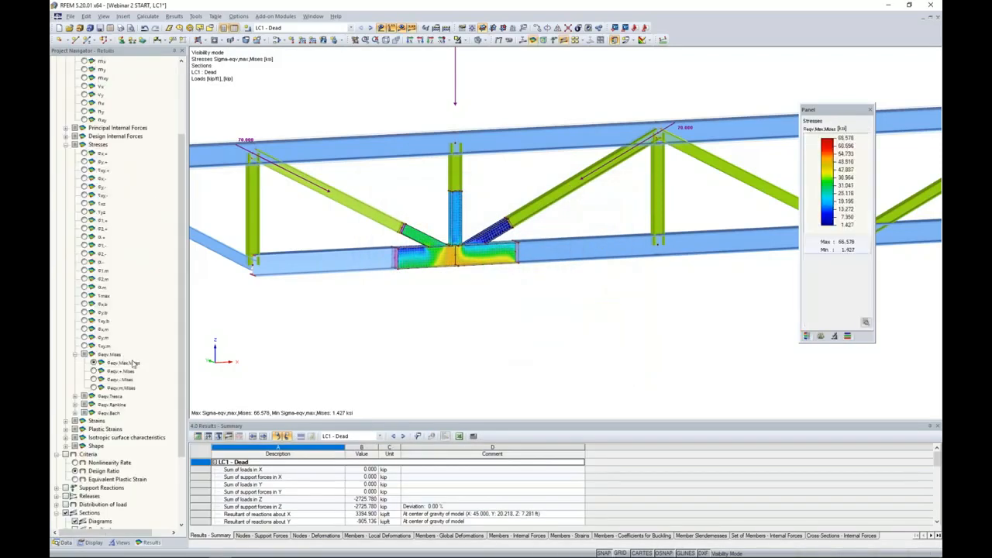
scroll(439, 288, up, 6)
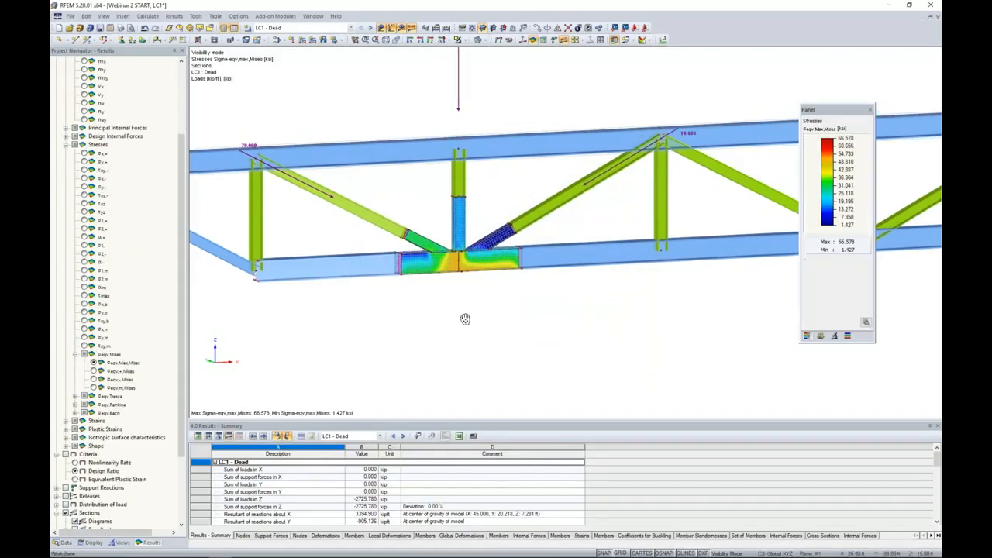
scroll(478, 296, up, 2)
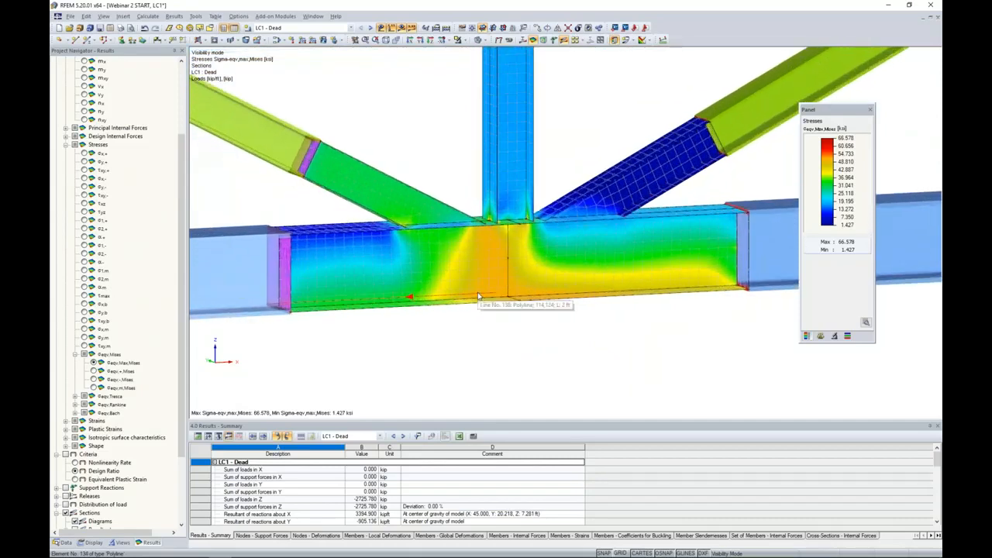
drag(826, 116, 799, 125)
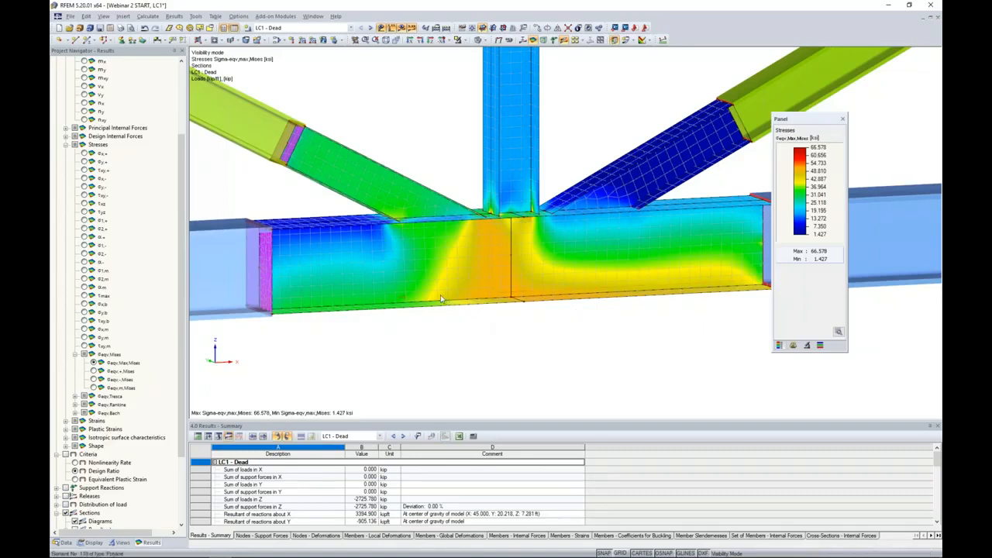
scroll(457, 290, up, 2)
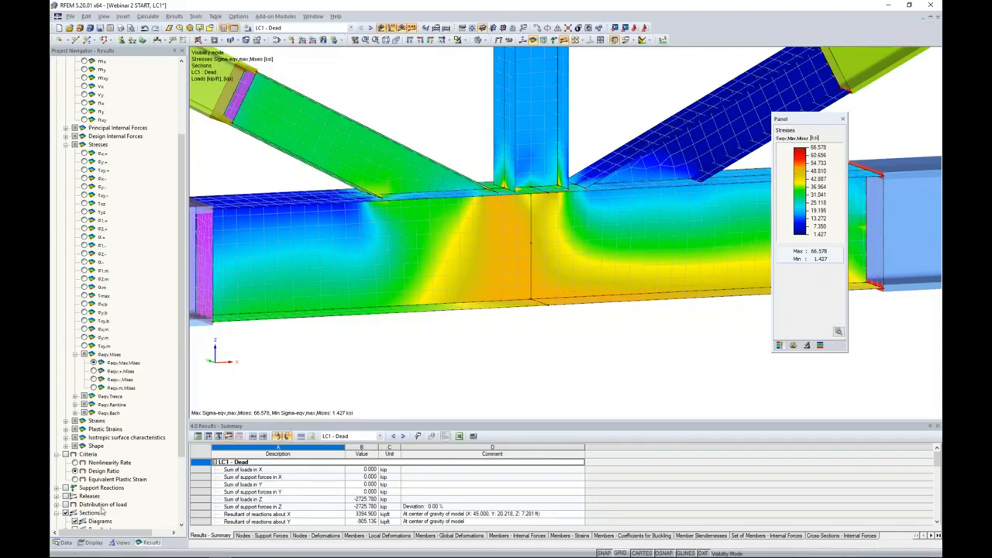
Set the distribution of internal forces/stresses on surfaces to Constant on Elements in the results display settings
click(92, 543)
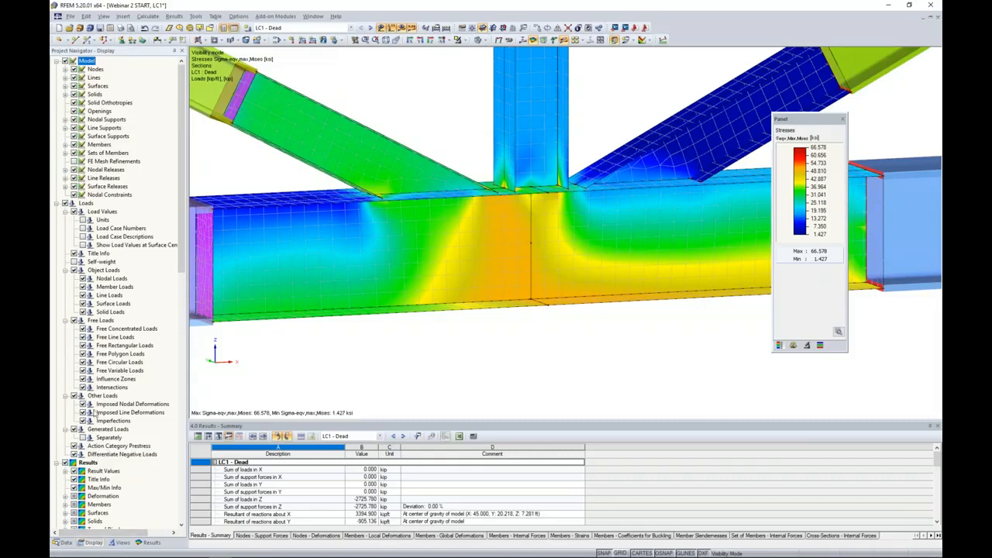
scroll(104, 355, down, 4)
scroll(104, 354, down, 7)
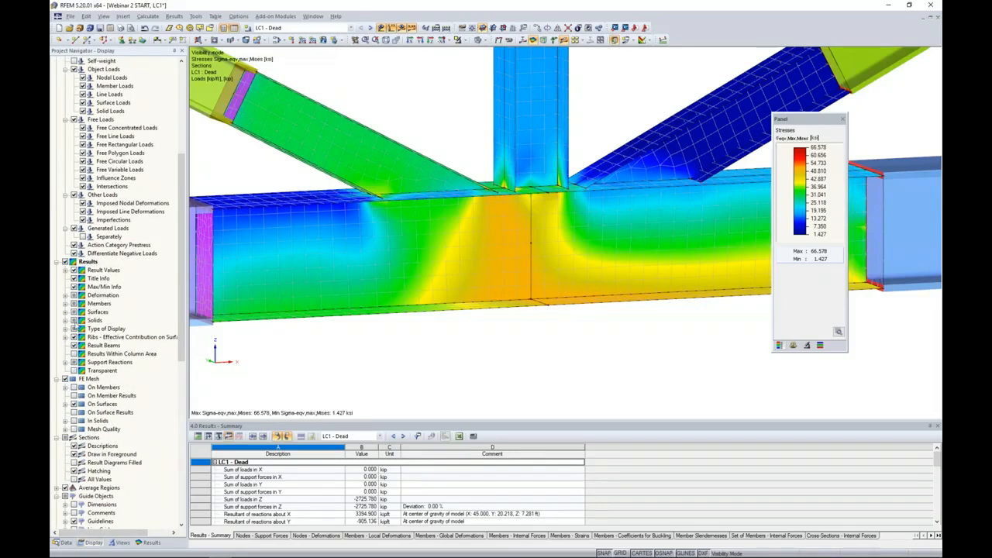
click(66, 312)
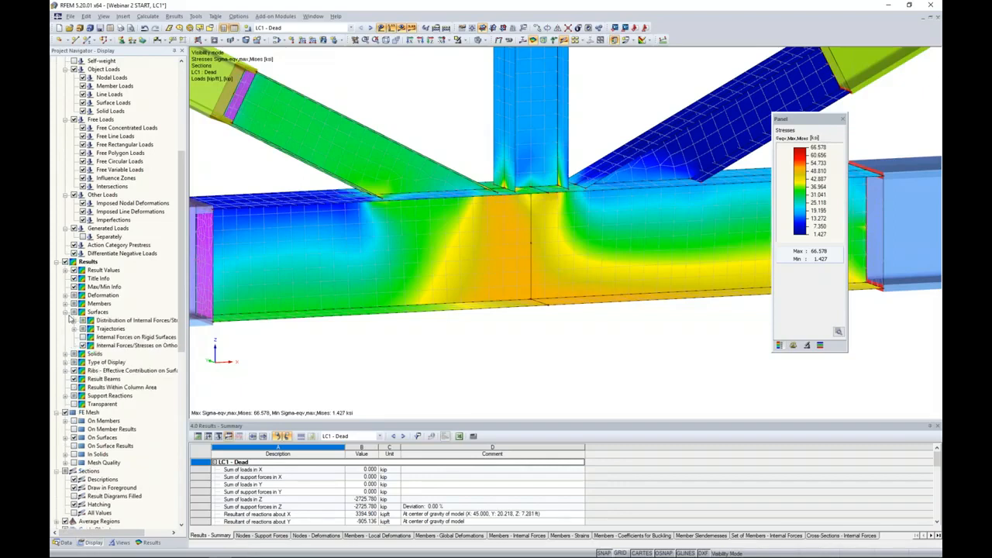
click(74, 320)
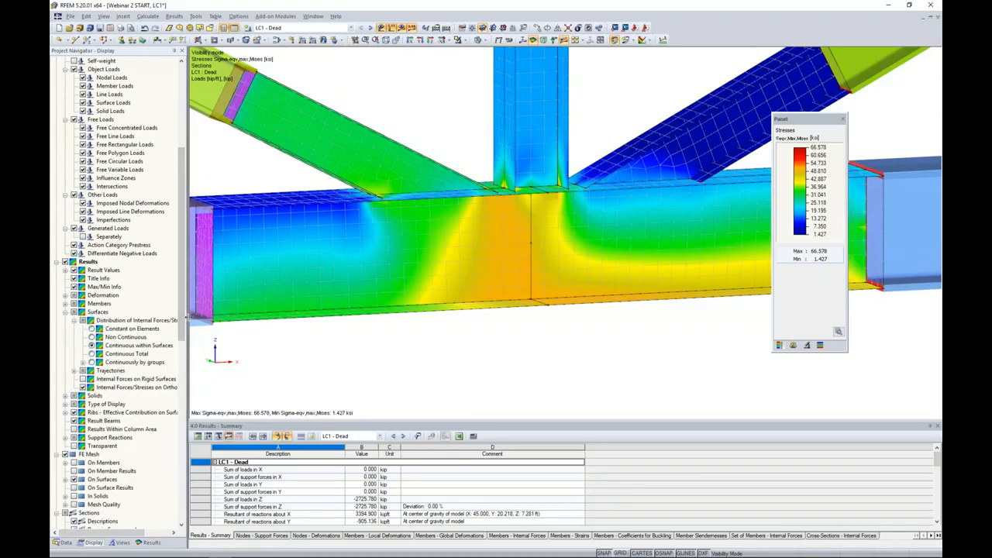
drag(187, 314, 221, 314)
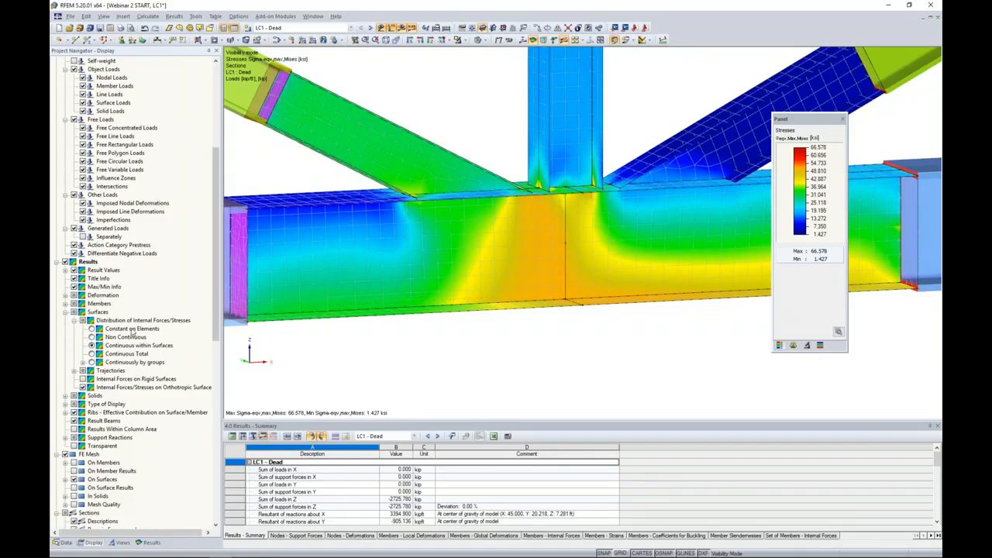
click(93, 329)
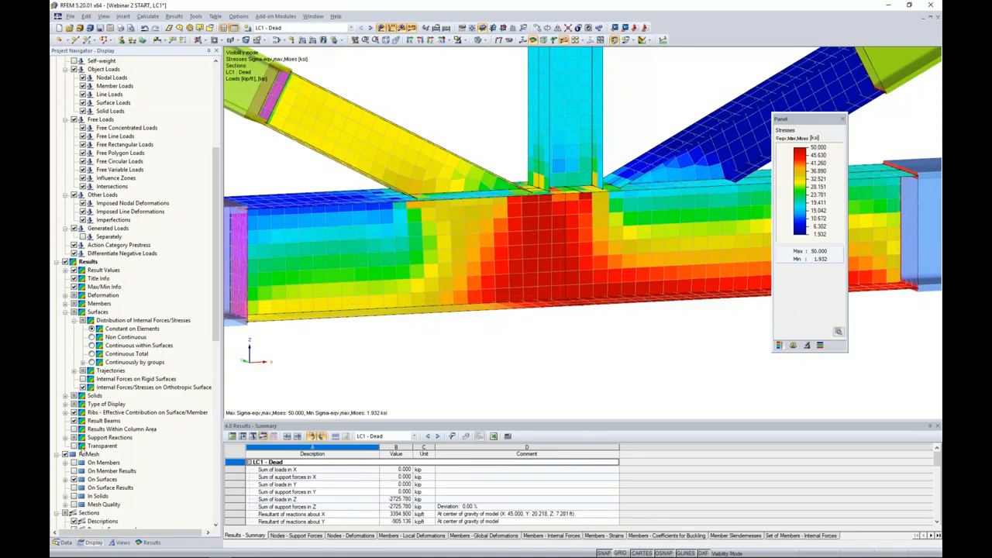
Display the Nonlinearity Rate criterion on the joint surfaces, followed by the Design Ratio criterion, and examine both around the chord
click(148, 542)
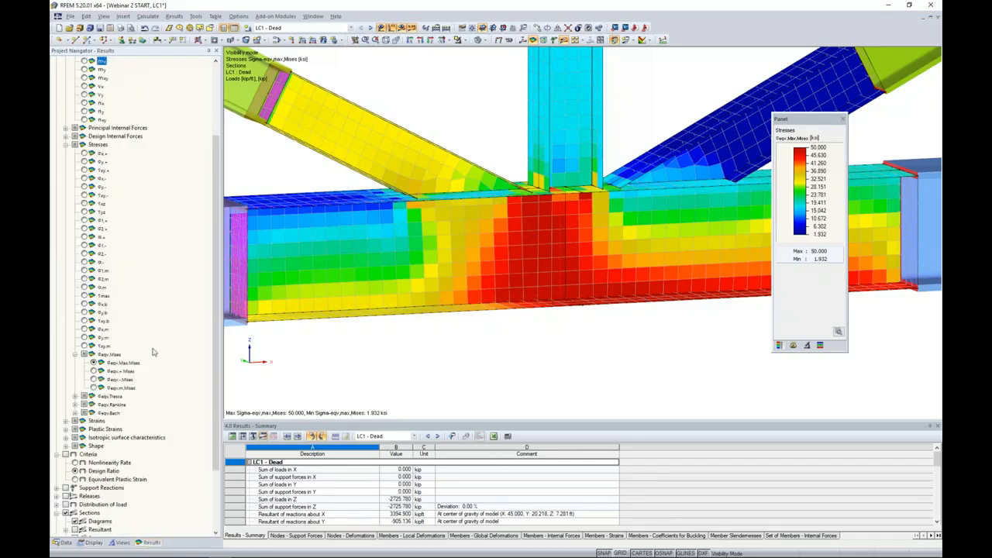
scroll(126, 358, down, 3)
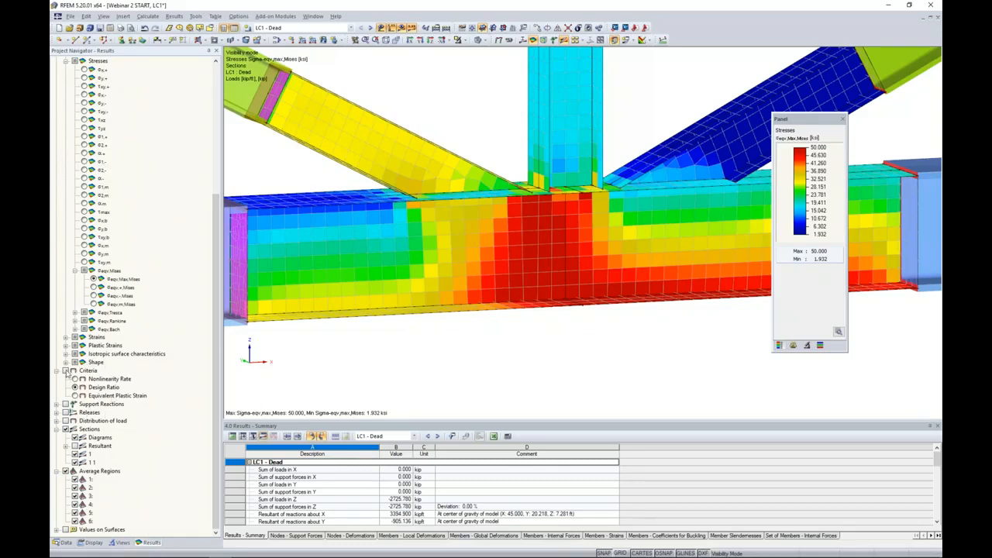
click(74, 379)
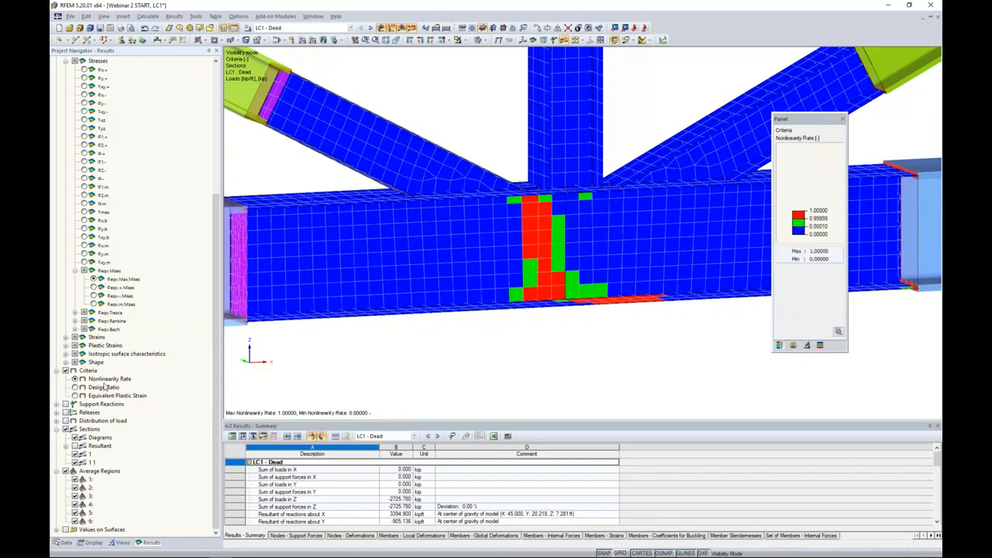
scroll(548, 286, up, 2)
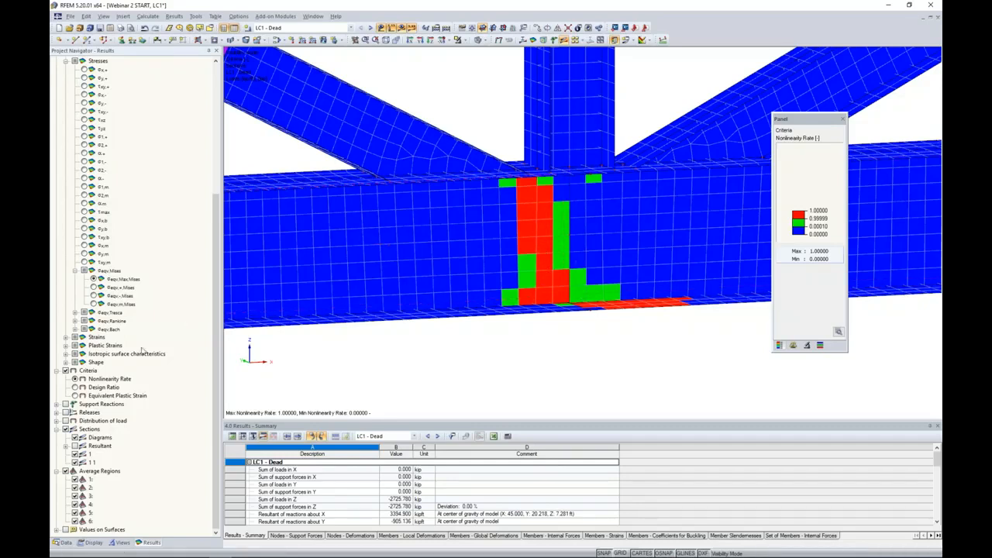
click(75, 387)
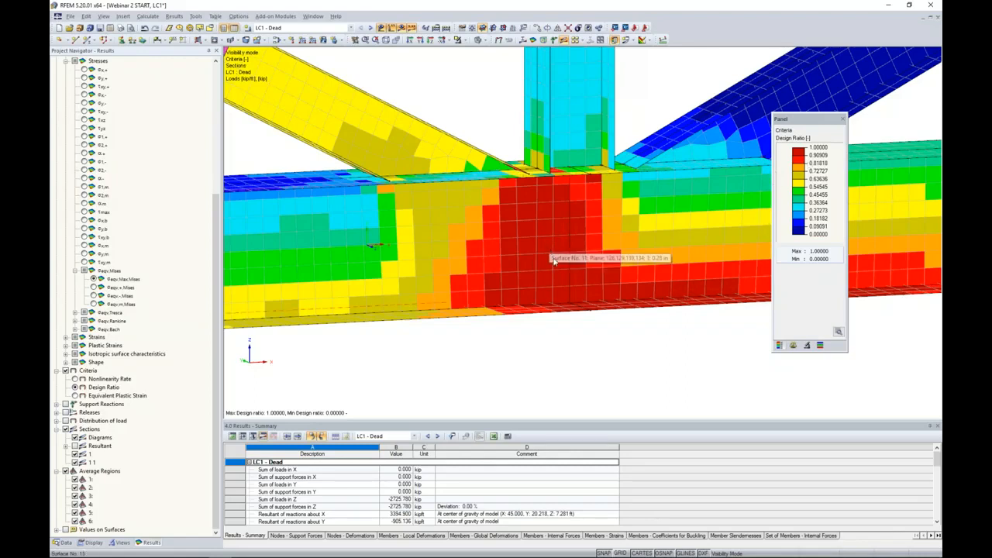
scroll(553, 261, down, 3)
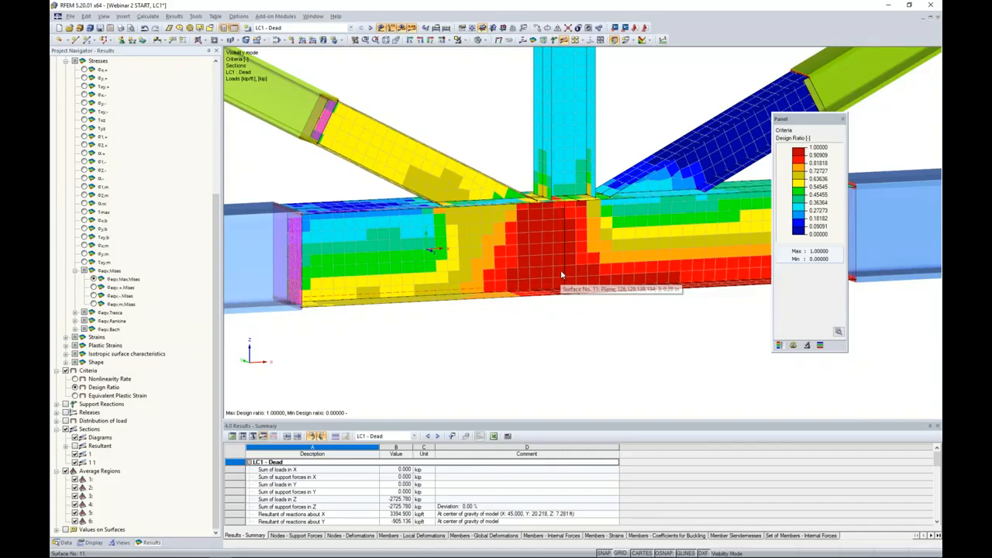
Switch to the Webinar 2 - Advanced Modeling in RFEM slide show in PowerPoint and advance to the More Information slide
key(super+Tab)
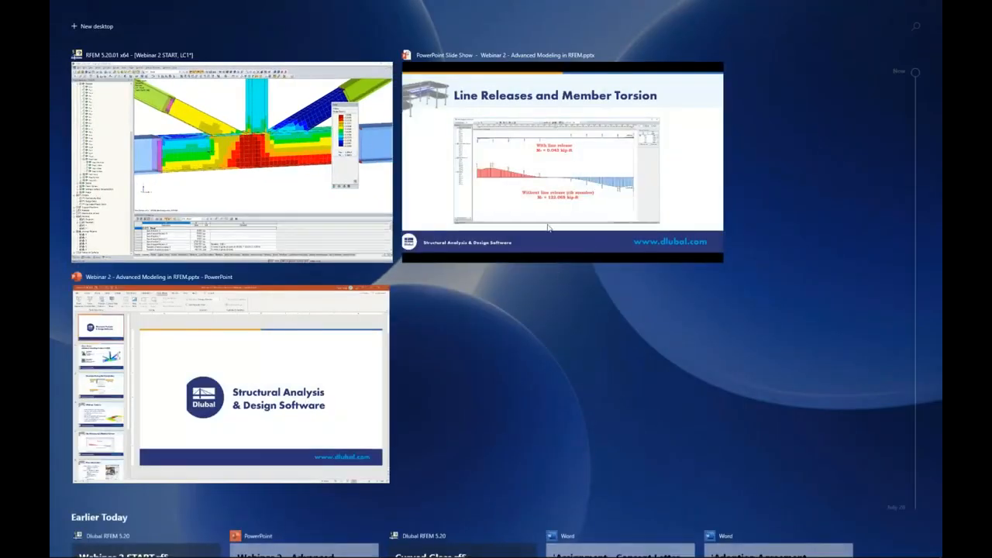
click(537, 196)
key(Right)
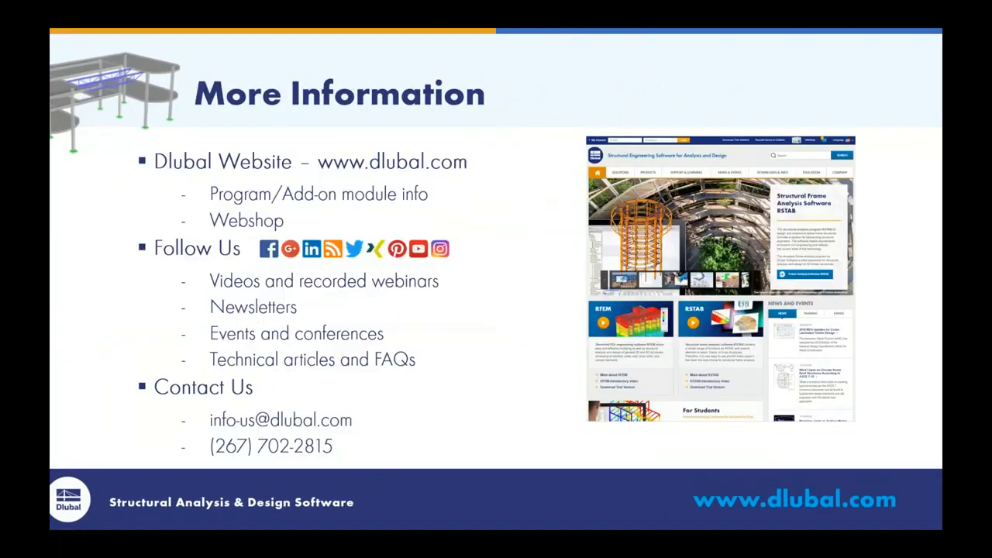